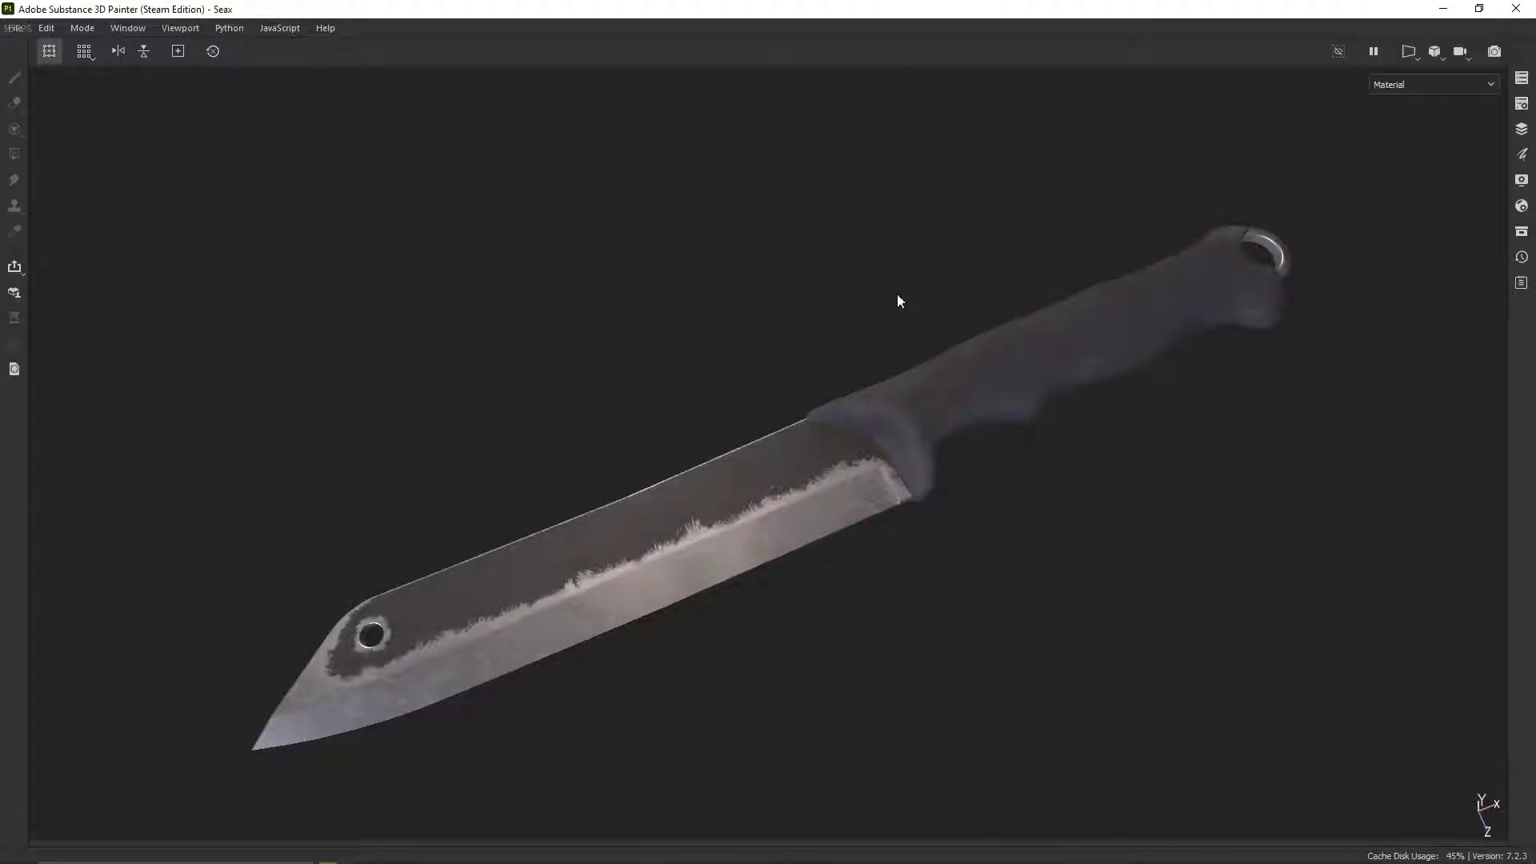
pyautogui.keyDown('alt'); pyautogui.moveTo(898, 301); pyautogui.dragTo(901, 315); pyautogui.keyUp('alt')
pyautogui.keyDown('alt'); pyautogui.moveTo(1070, 675); pyautogui.dragTo(1040, 573); pyautogui.keyUp('alt')
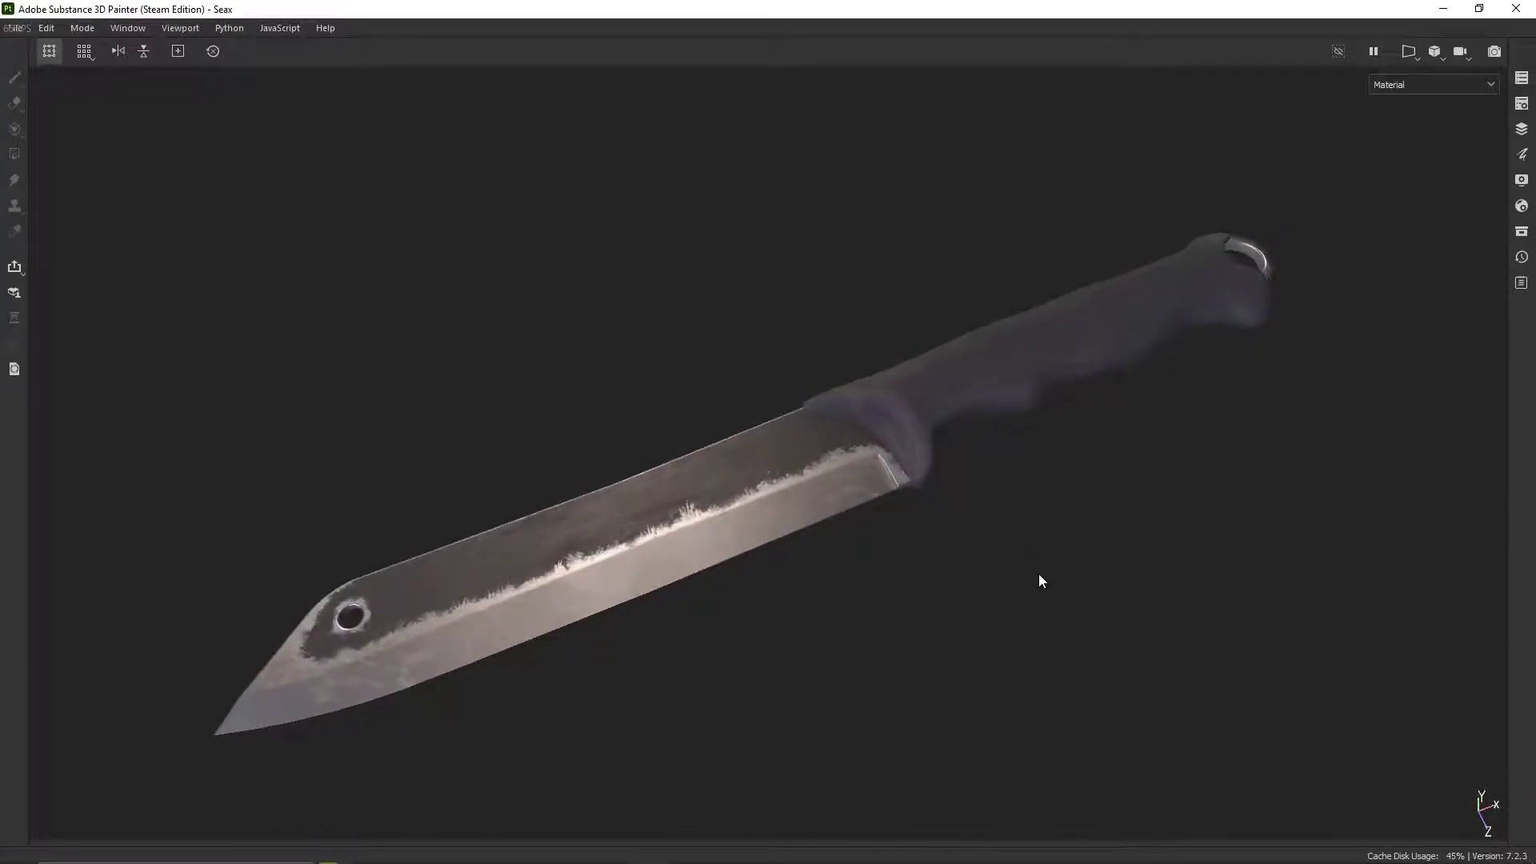
pyautogui.keyDown('alt'); pyautogui.moveTo(960, 600); pyautogui.dragTo(1042, 453); pyautogui.keyUp('alt')
pyautogui.keyDown('alt'); pyautogui.moveTo(1043, 453); pyautogui.dragTo(832, 494, button='right'); pyautogui.keyUp('alt')
pyautogui.keyDown('alt'); pyautogui.moveTo(832, 494); pyautogui.dragTo(992, 572); pyautogui.keyUp('alt')
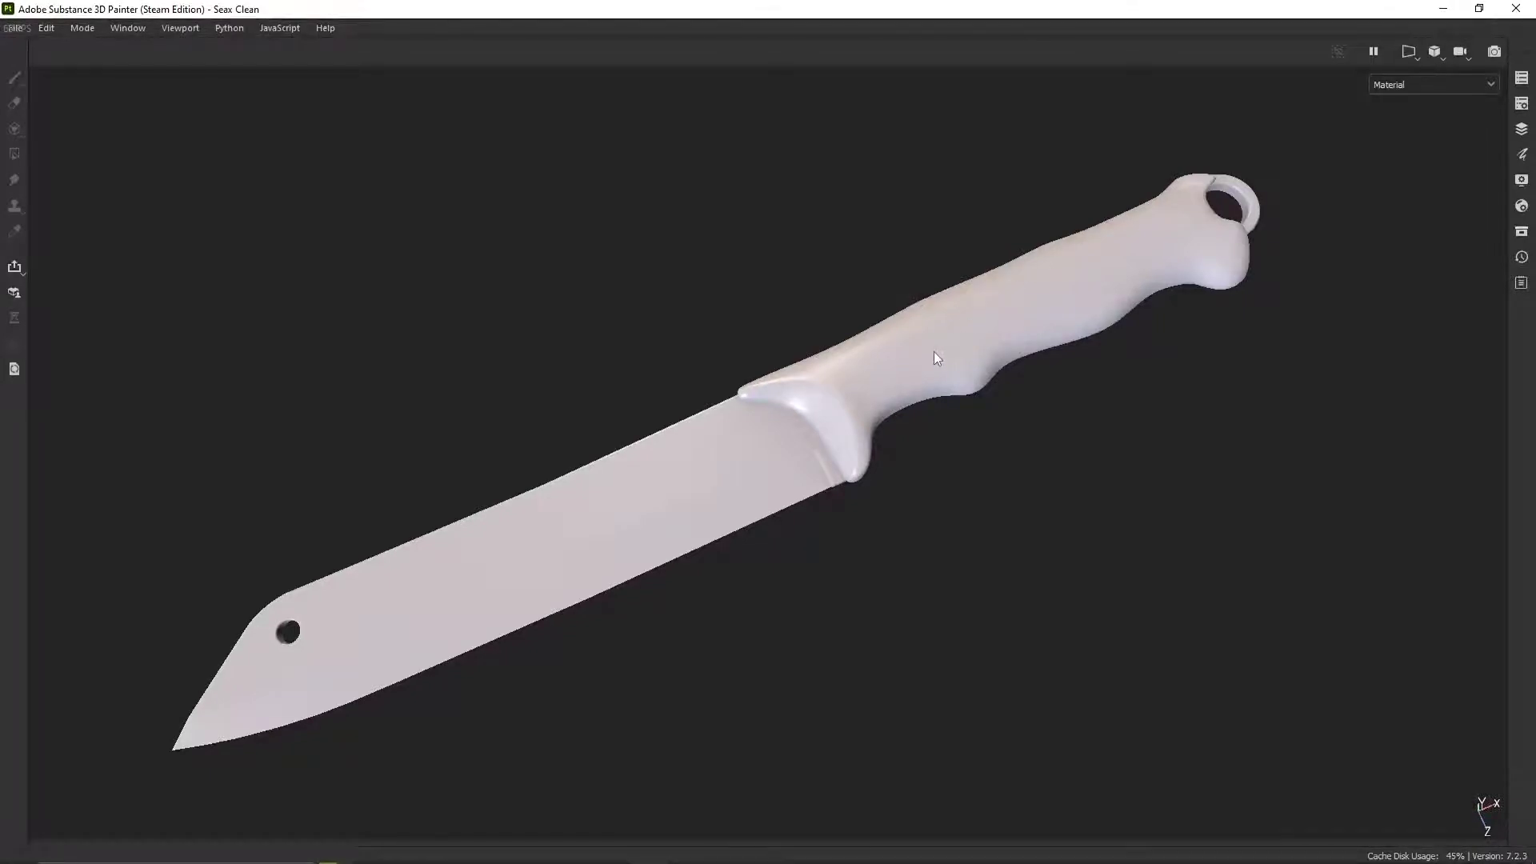
# Step: Show the interface panels and add a fill layer with a black mask to the Seax texture set
pyautogui.press('Tab')
pyautogui.moveTo(905, 387)
pyautogui.keyDown('alt'); pyautogui.mouseDown()
pyautogui.moveTo(789, 324)
pyautogui.moveTo(907, 369)
pyautogui.mouseUp(); pyautogui.keyUp('alt')
pyautogui.keyDown('alt'); pyautogui.moveTo(907, 370); pyautogui.dragTo(1008, 364, button='right'); pyautogui.keyUp('alt')
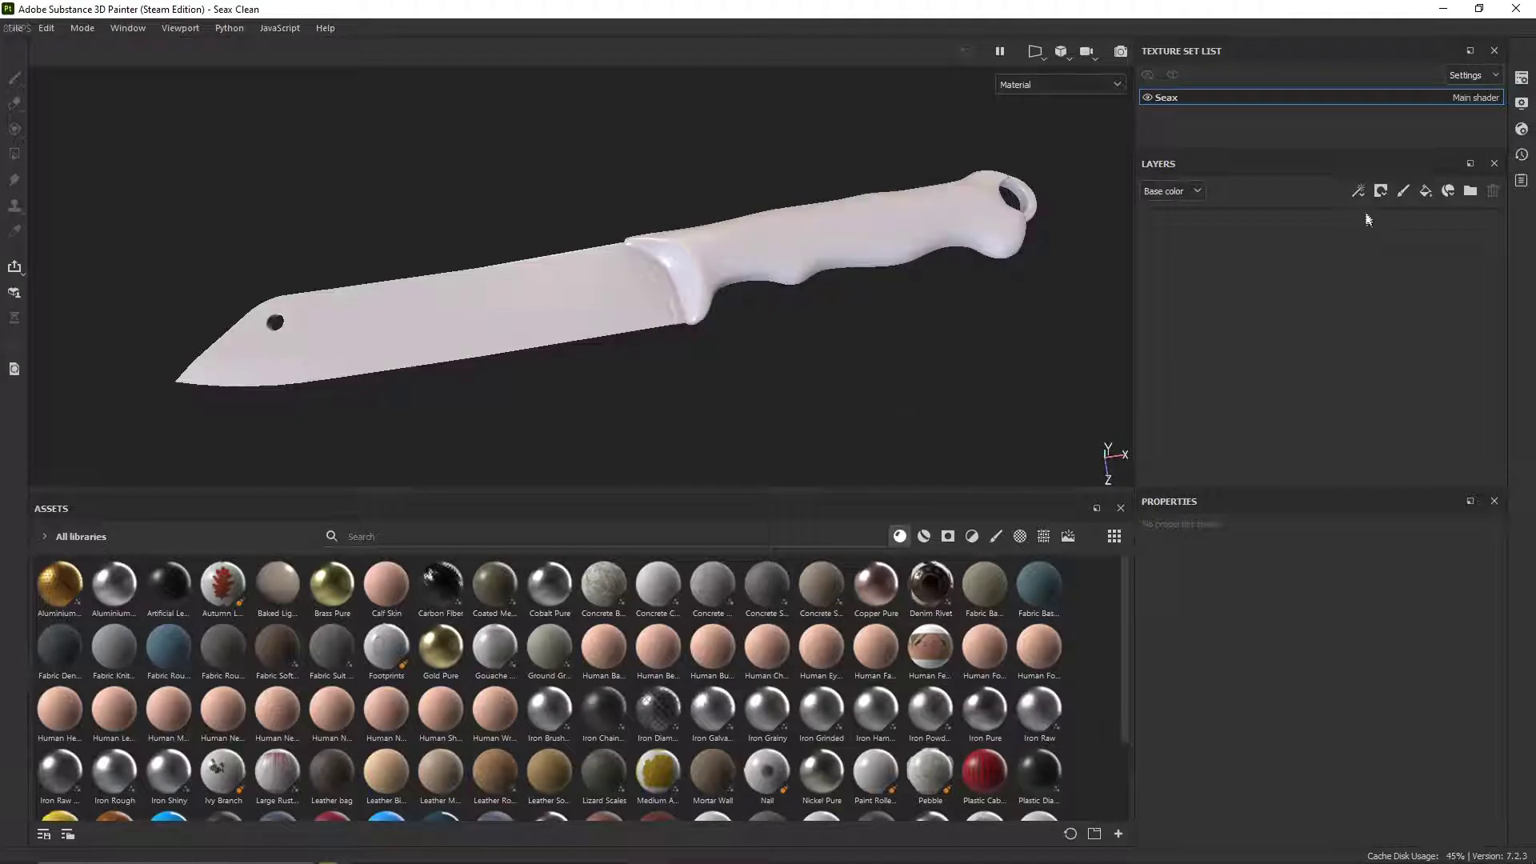
pyautogui.click(1425, 192)
pyautogui.scroll(2, 792, 230)
pyautogui.rightClick(1173, 226)
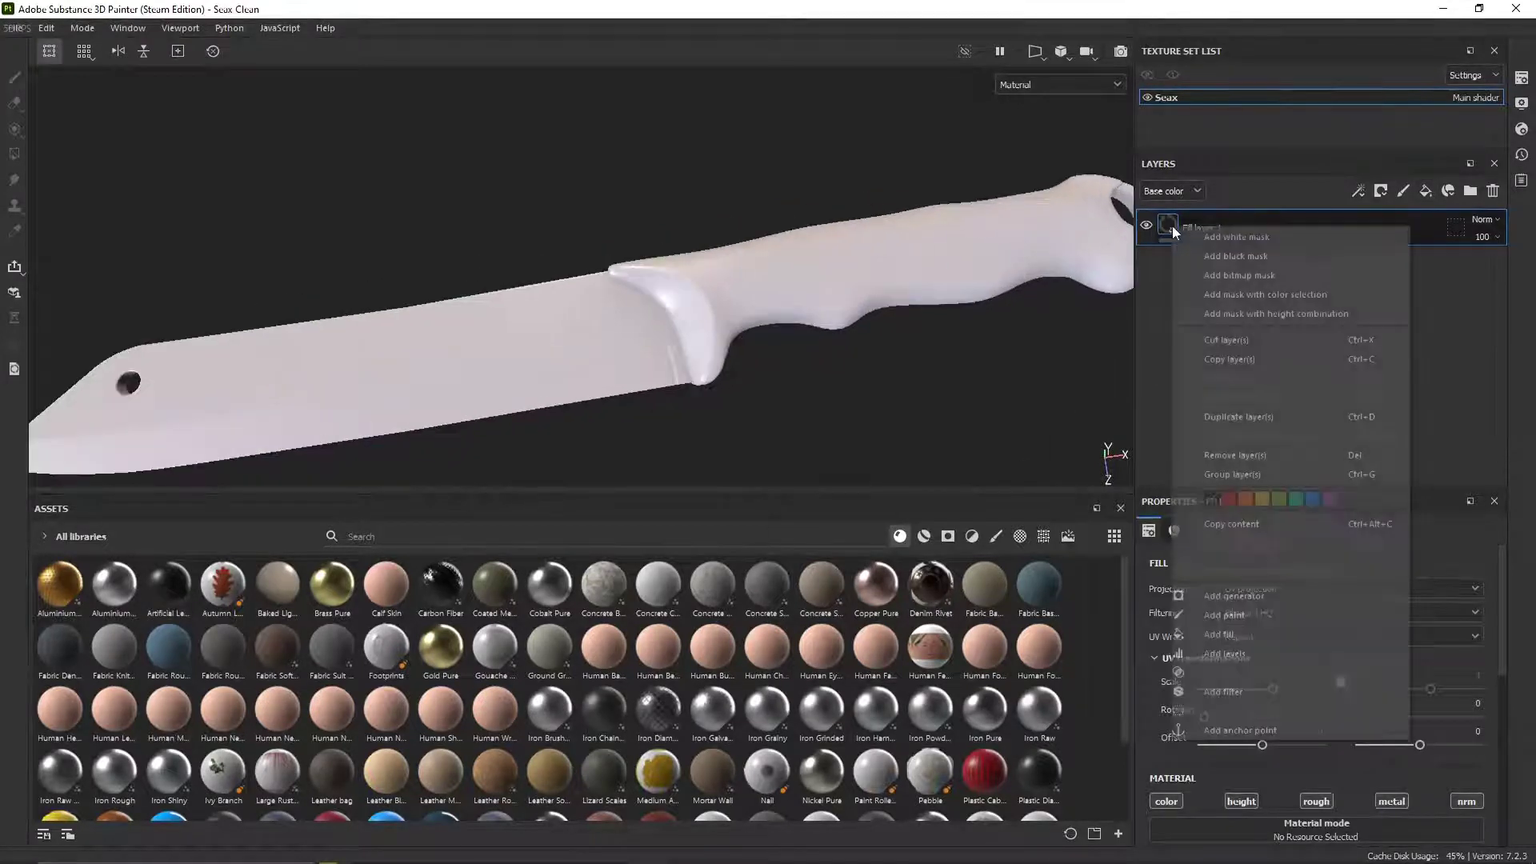
pyautogui.click(1207, 256)
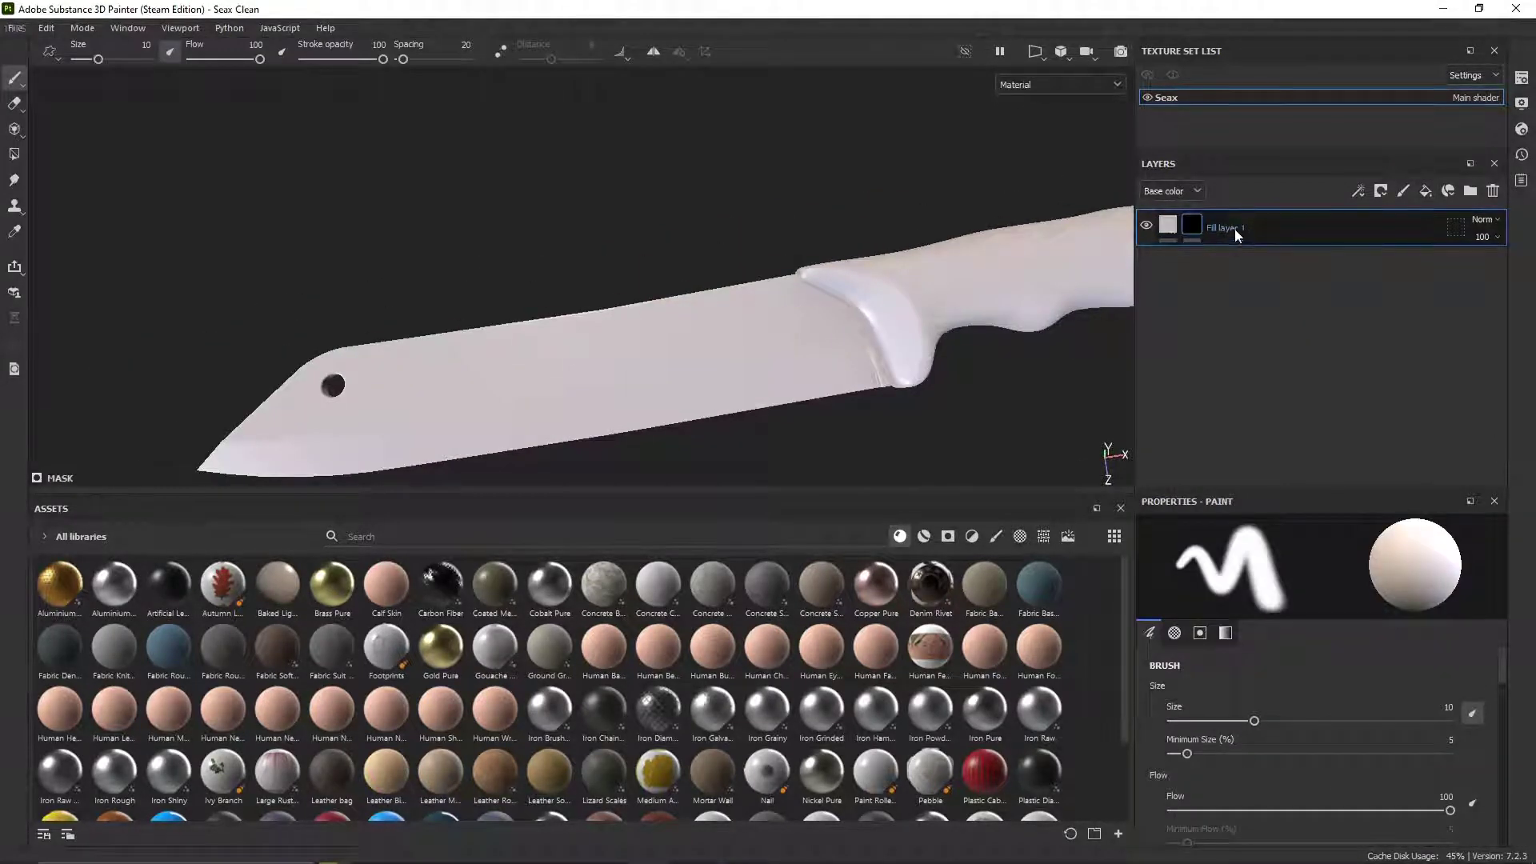
# Step: Rename the new fill layer as Bottom Text
pyautogui.doubleClick(1235, 229)
pyautogui.write('Bl')
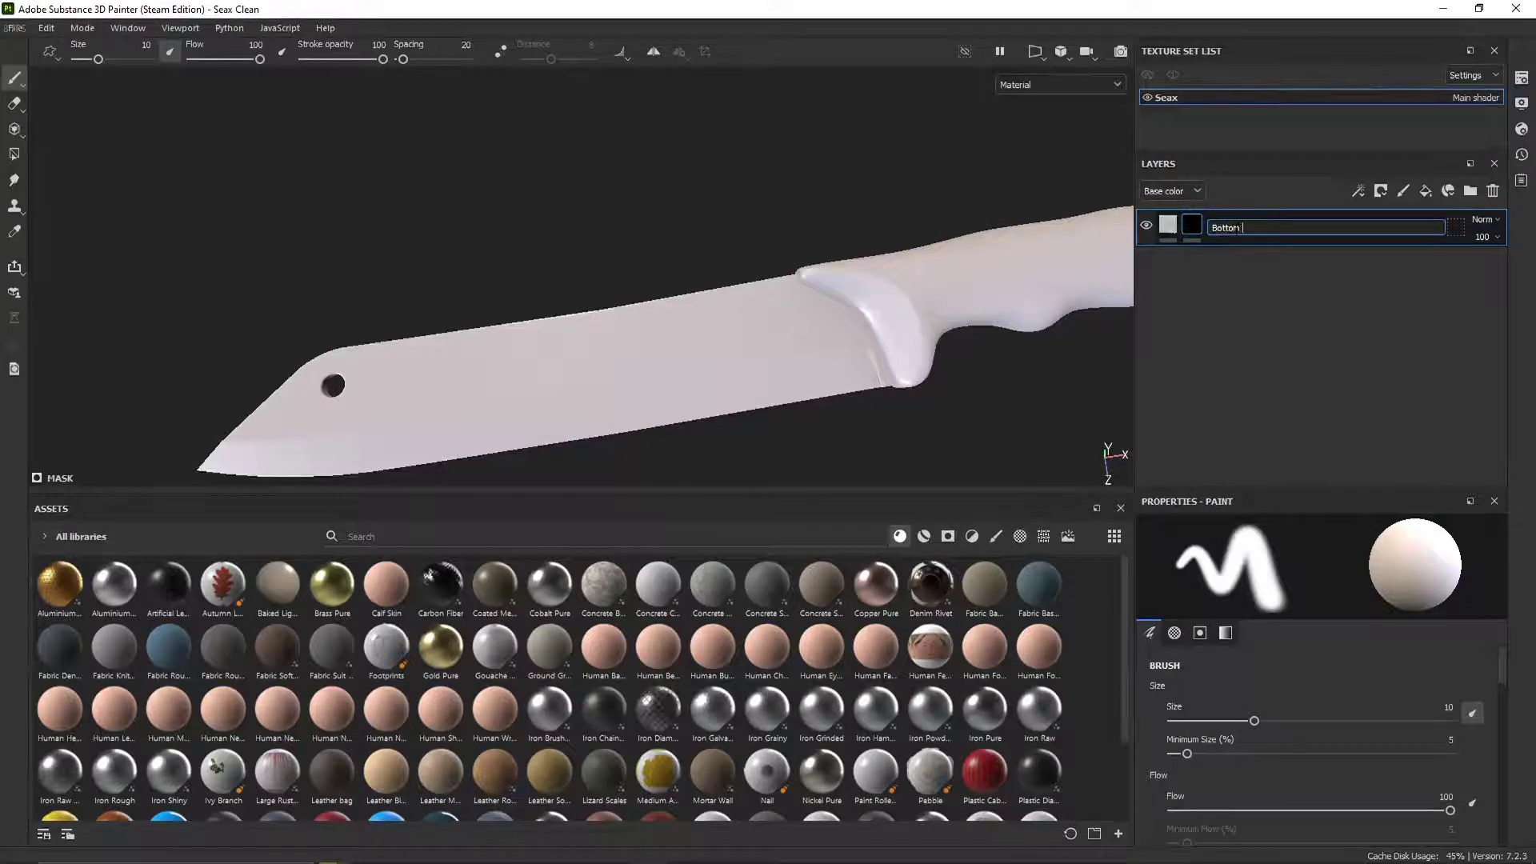
pyautogui.write('ttom Text')
pyautogui.press('Return')
# Step: Choose the Basic Hard brush for painting on the layer's mask, with the side of the blade in view
pyautogui.keyDown('alt'); pyautogui.moveTo(799, 382); pyautogui.dragTo(848, 416); pyautogui.keyUp('alt')
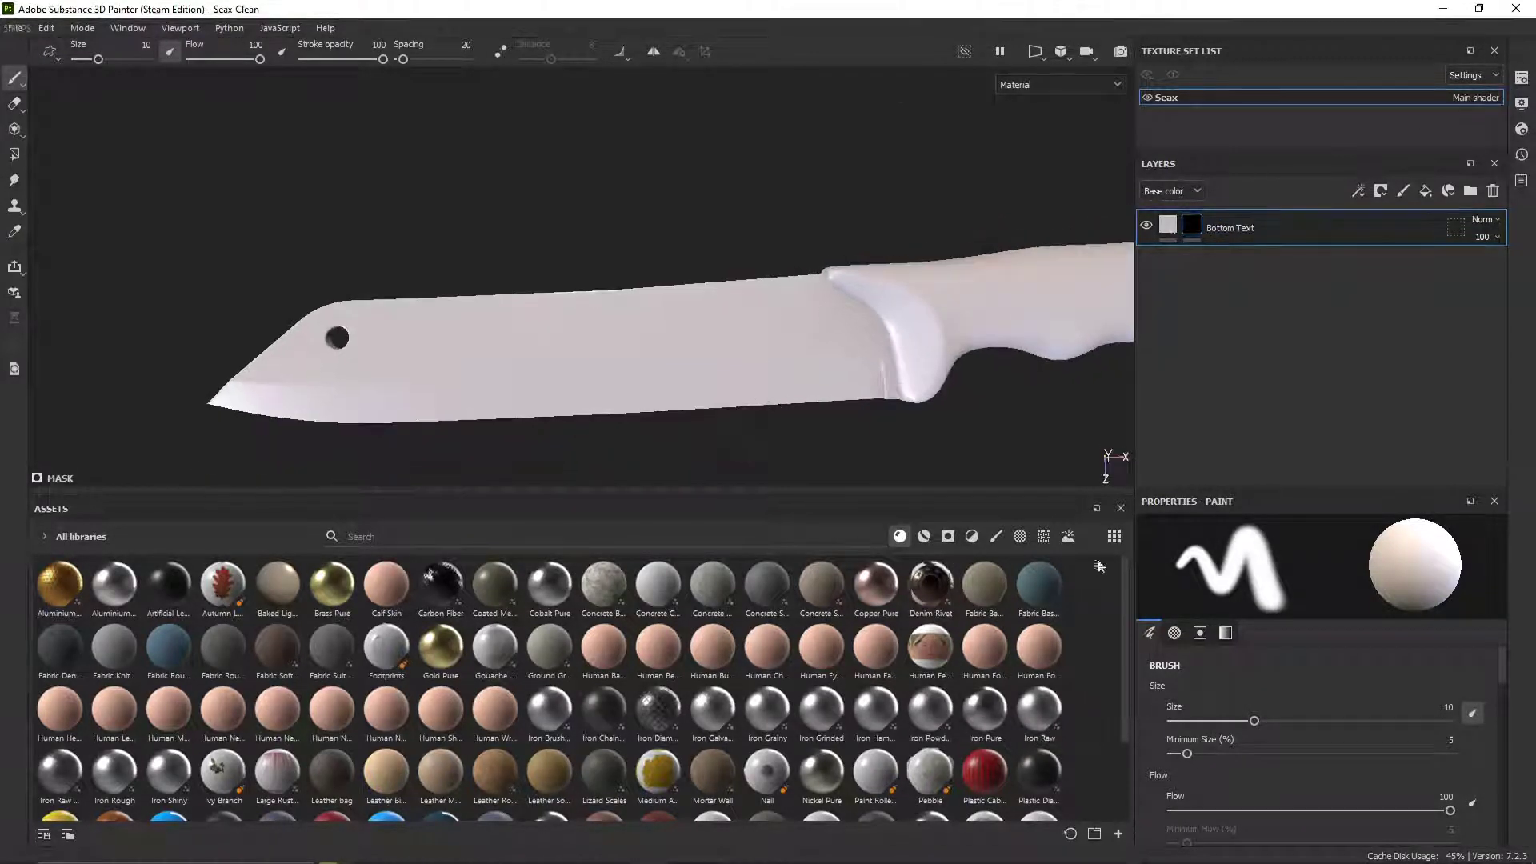
pyautogui.click(996, 537)
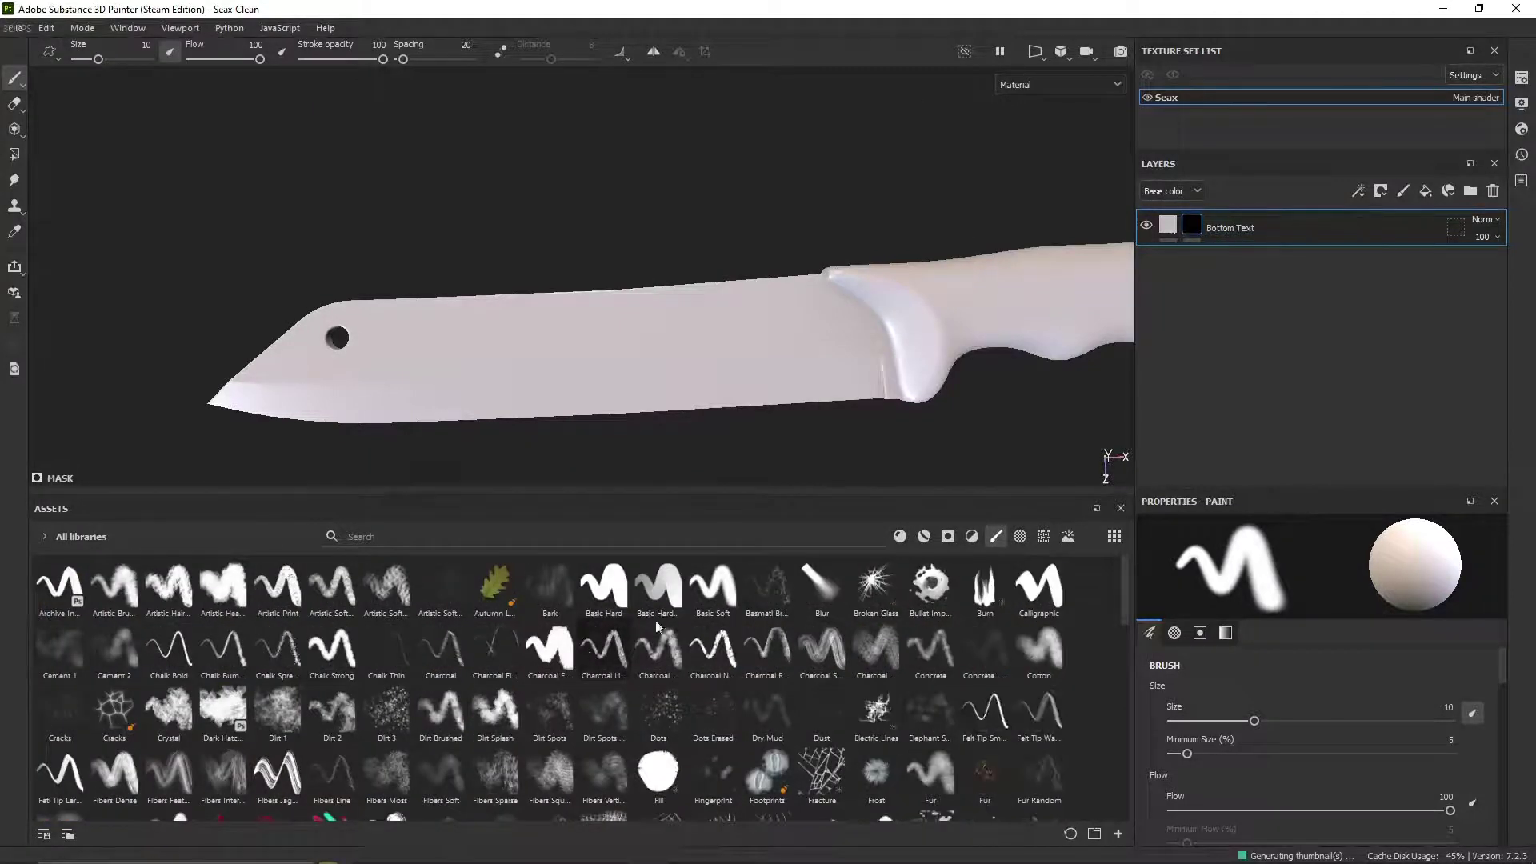
pyautogui.keyDown('alt'); pyautogui.moveTo(834, 389); pyautogui.dragTo(695, 363, button='middle'); pyautogui.keyUp('alt')
pyautogui.keyDown('alt'); pyautogui.moveTo(696, 363); pyautogui.dragTo(704, 382); pyautogui.keyUp('alt')
pyautogui.click(605, 611)
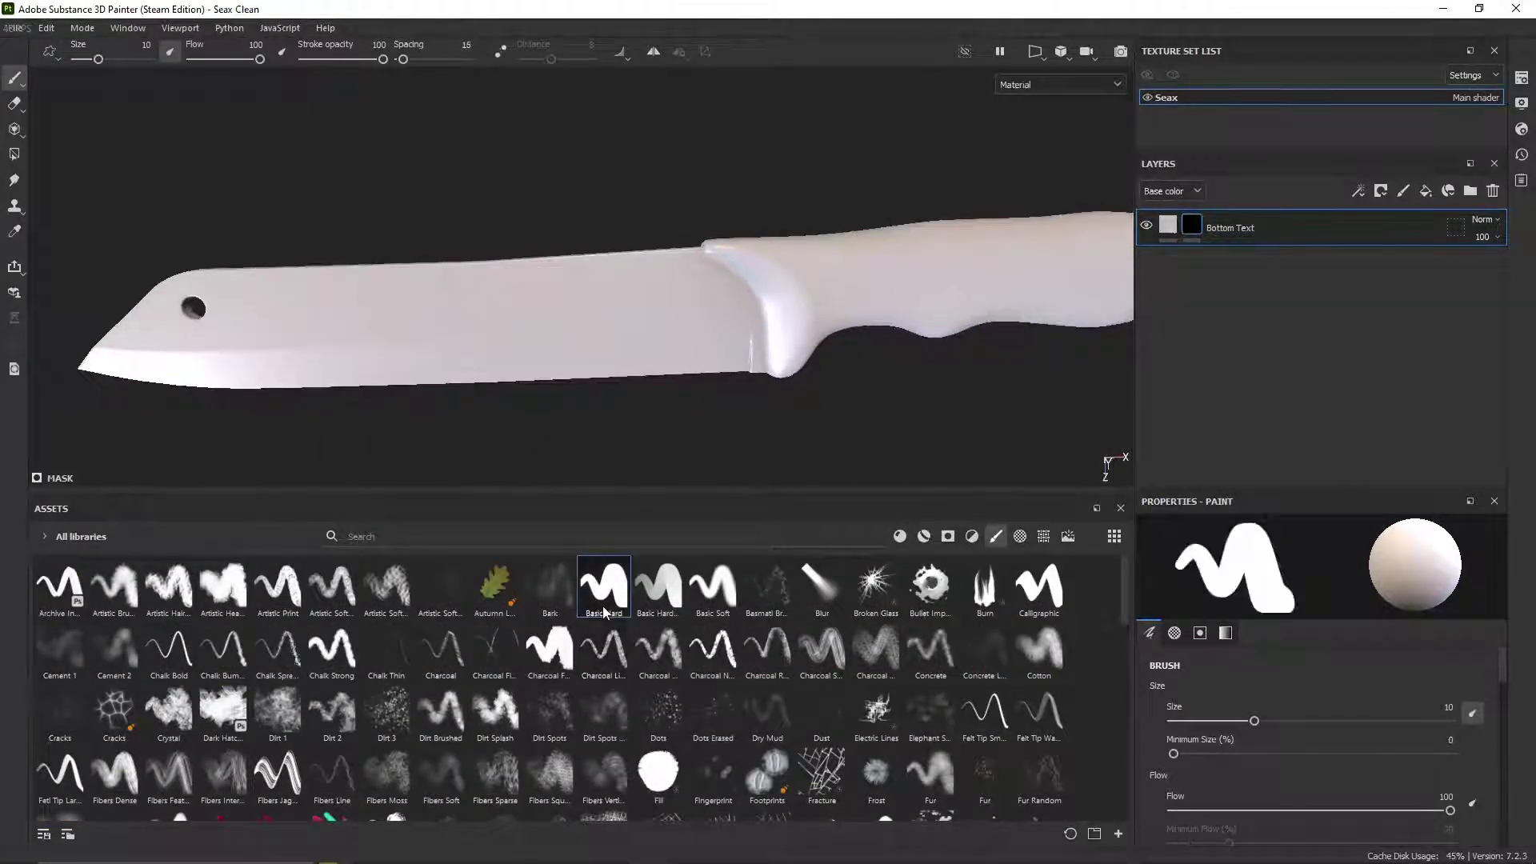
pyautogui.moveTo(794, 340)
pyautogui.keyDown('alt'); pyautogui.mouseDown()
pyautogui.moveTo(833, 329)
pyautogui.moveTo(761, 333)
pyautogui.mouseUp(); pyautogui.keyUp('alt')
pyautogui.keyDown('alt'); pyautogui.moveTo(761, 332); pyautogui.dragTo(801, 314, button='middle'); pyautogui.keyUp('alt')
pyautogui.keyDown('alt'); pyautogui.moveTo(800, 314); pyautogui.dragTo(662, 267, button='right'); pyautogui.keyUp('alt')
pyautogui.keyDown('alt'); pyautogui.moveTo(662, 267); pyautogui.dragTo(729, 288, button='middle'); pyautogui.keyUp('alt')
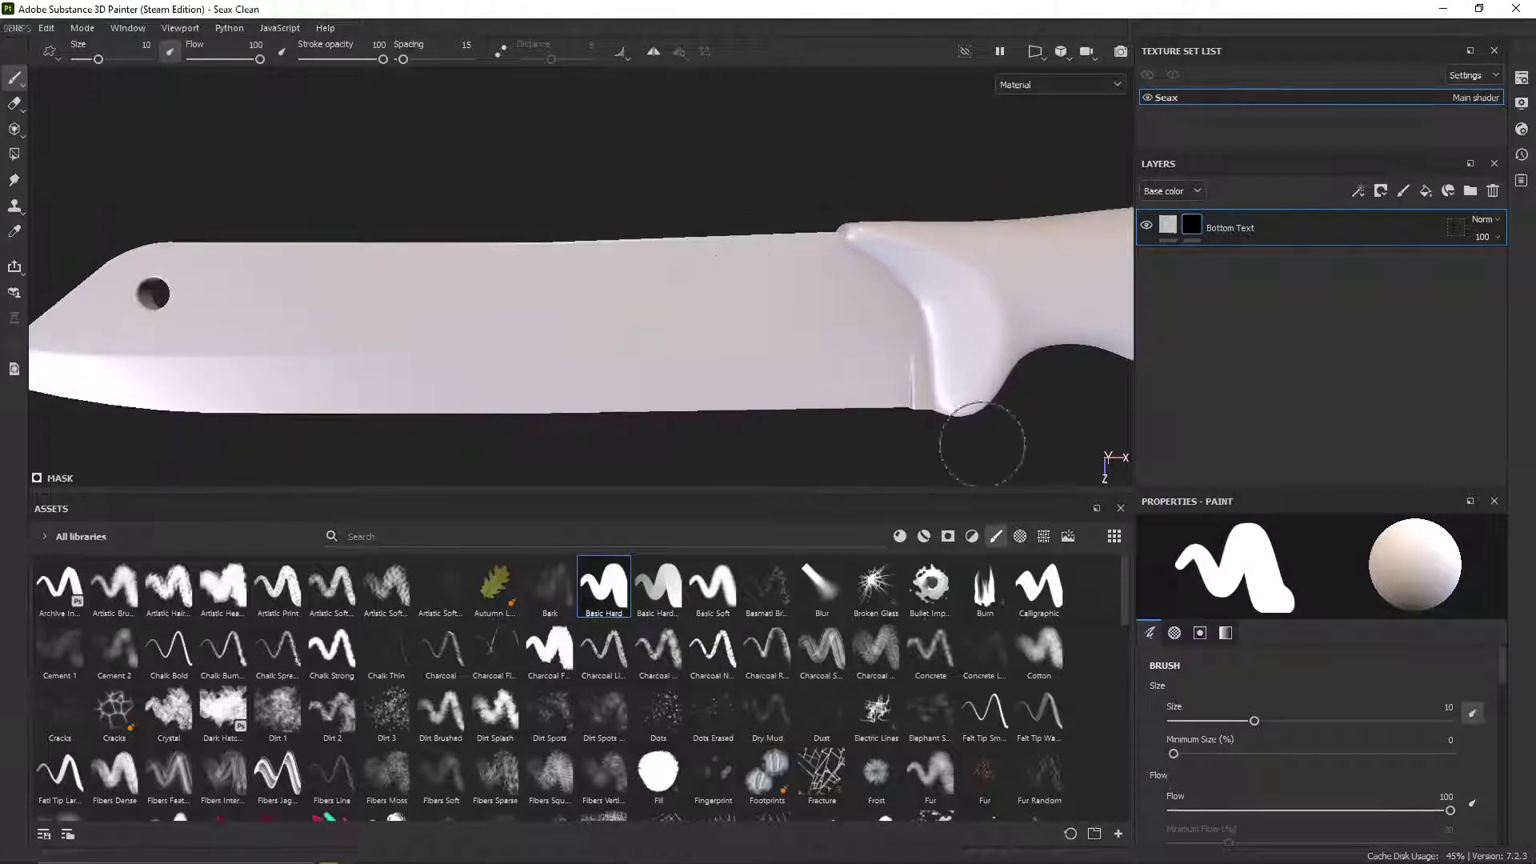
pyautogui.keyDown('alt'); pyautogui.moveTo(785, 368); pyautogui.dragTo(843, 387, button='middle'); pyautogui.keyUp('alt')
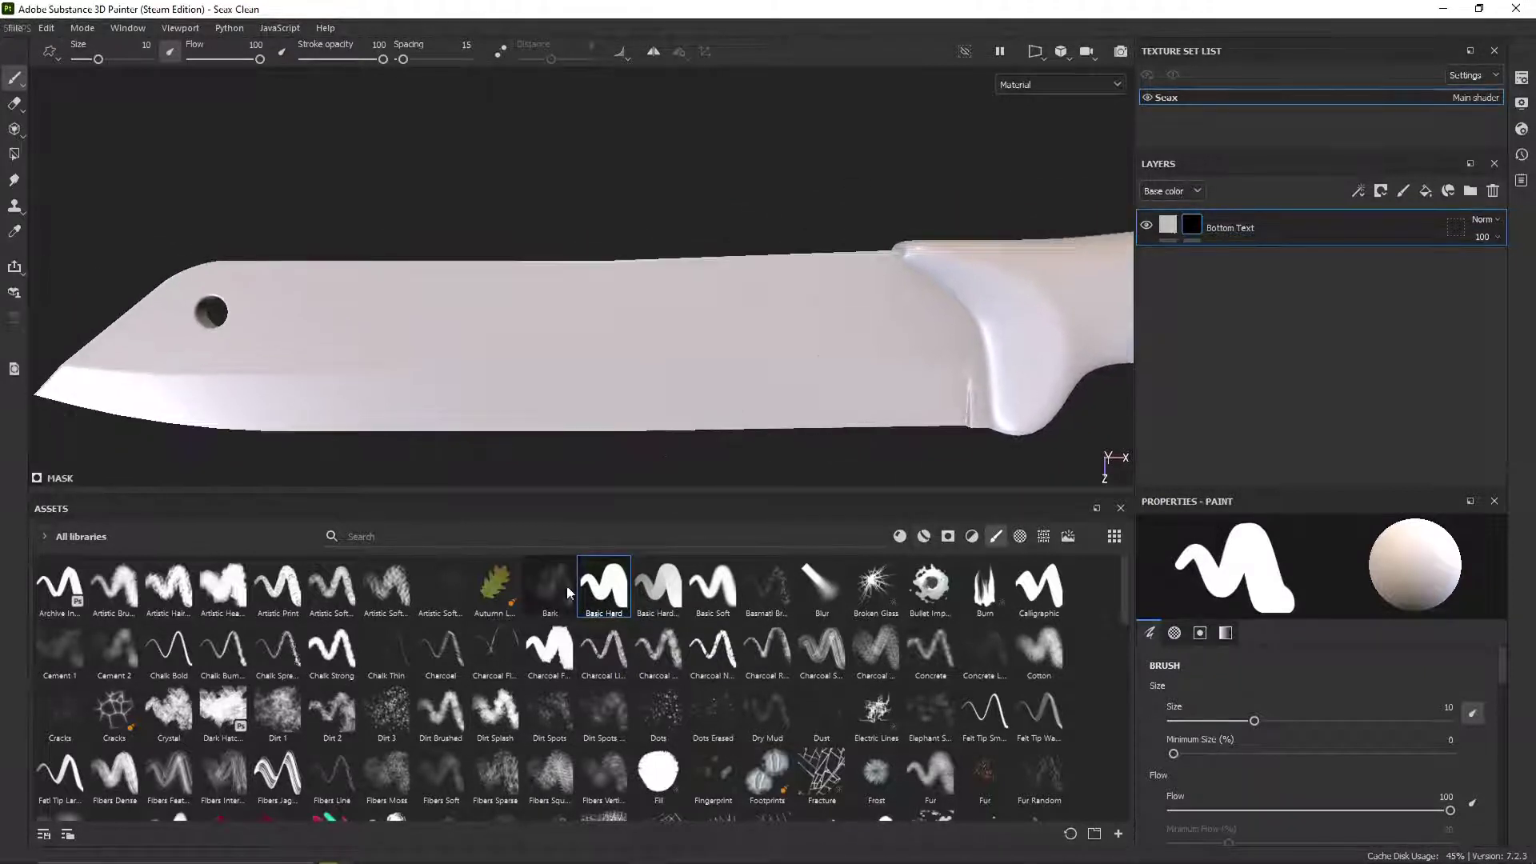
# Step: Search the assets for "font" and apply Font Jura as the brush alpha
pyautogui.click(785, 534)
pyautogui.write('font')
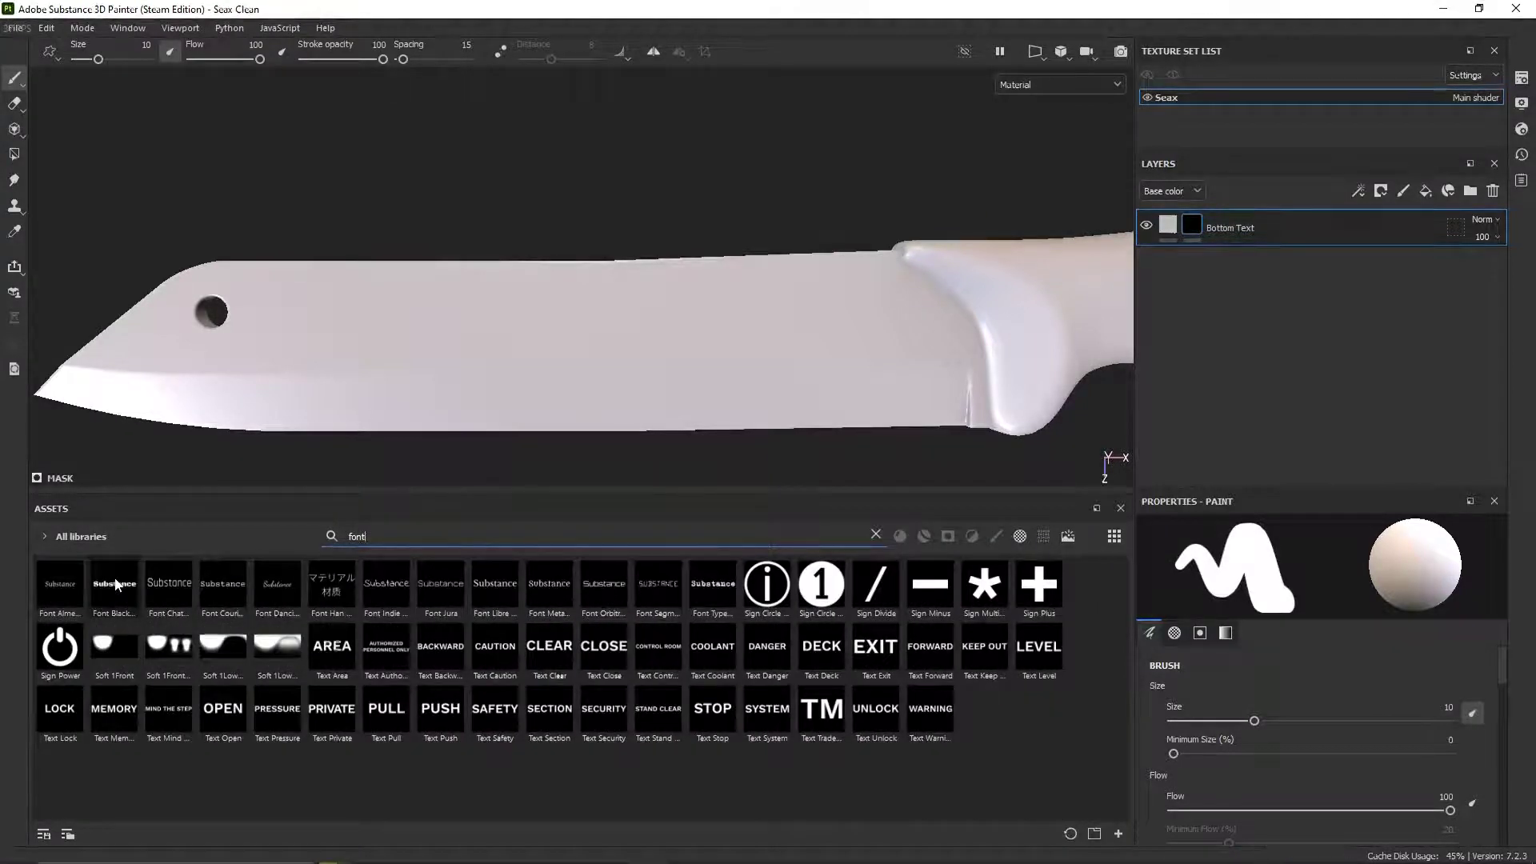
pyautogui.moveTo(167, 587)
pyautogui.moveTo(221, 585)
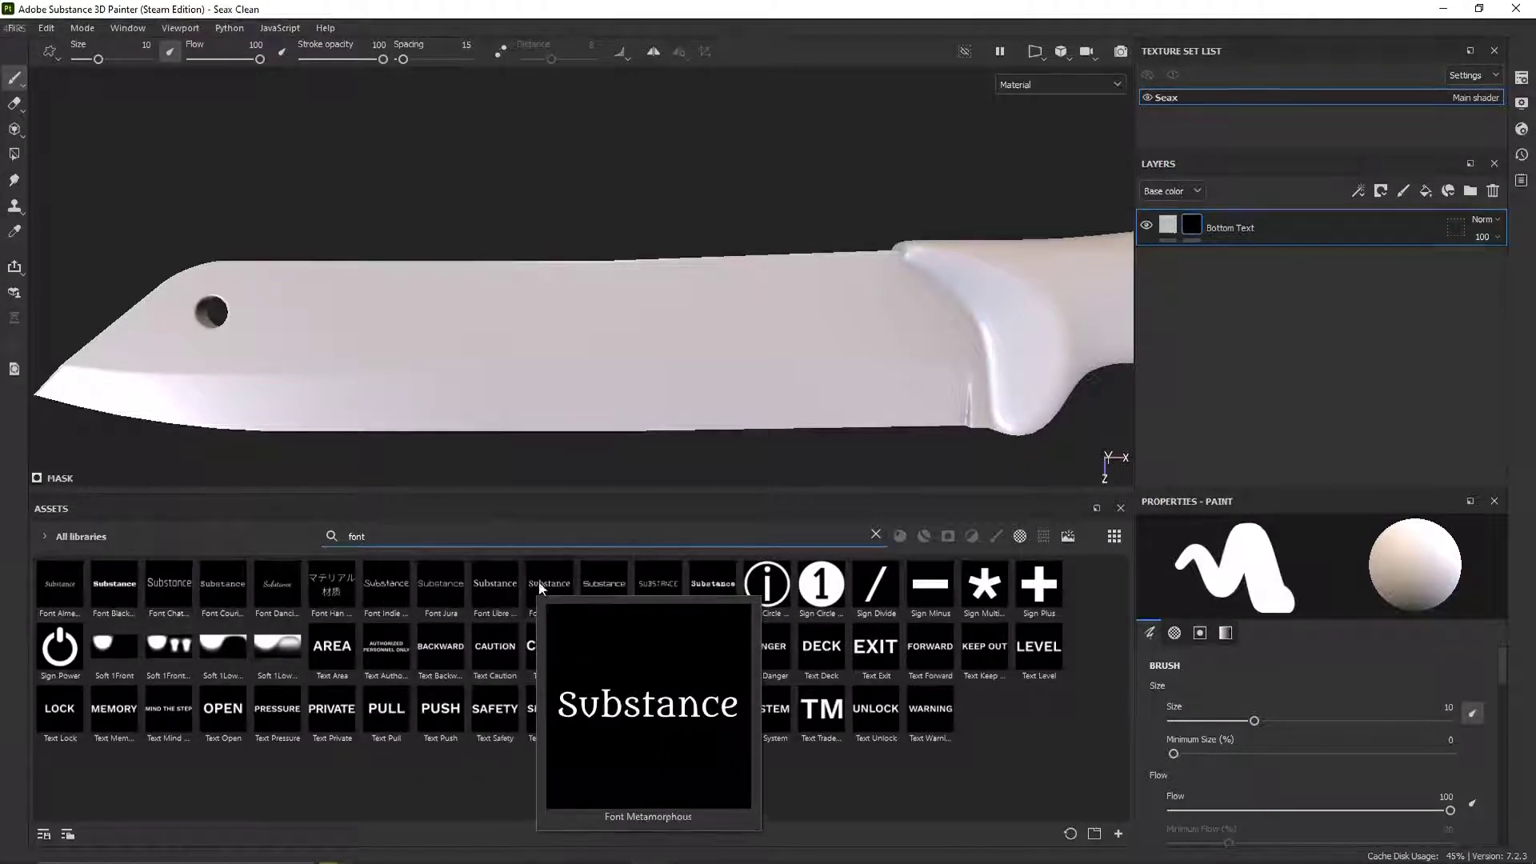
pyautogui.moveTo(626, 584)
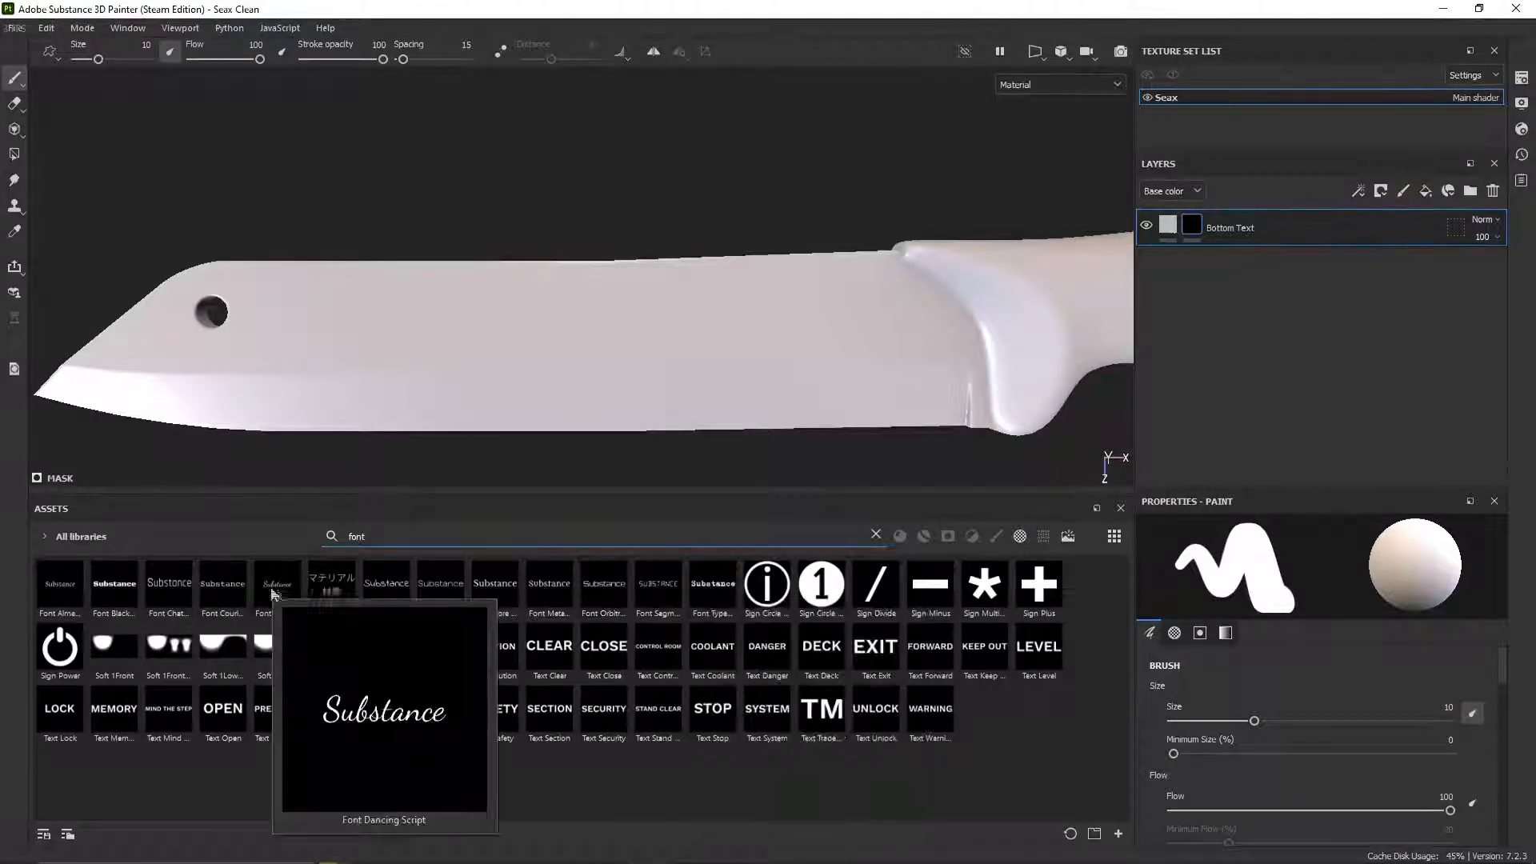
pyautogui.moveTo(412, 593)
pyautogui.moveTo(76, 584)
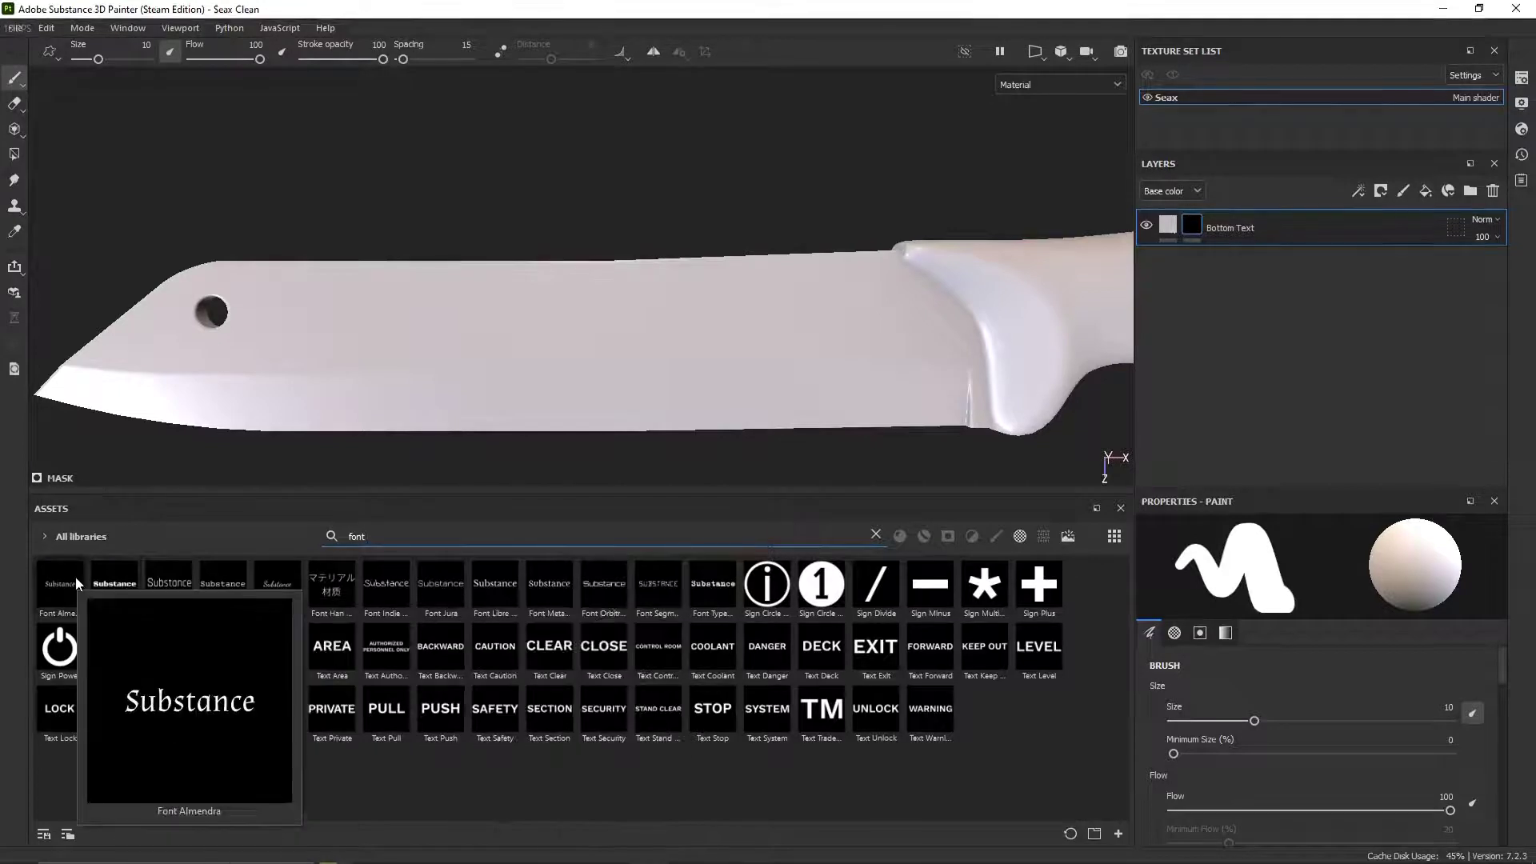
pyautogui.click(453, 591)
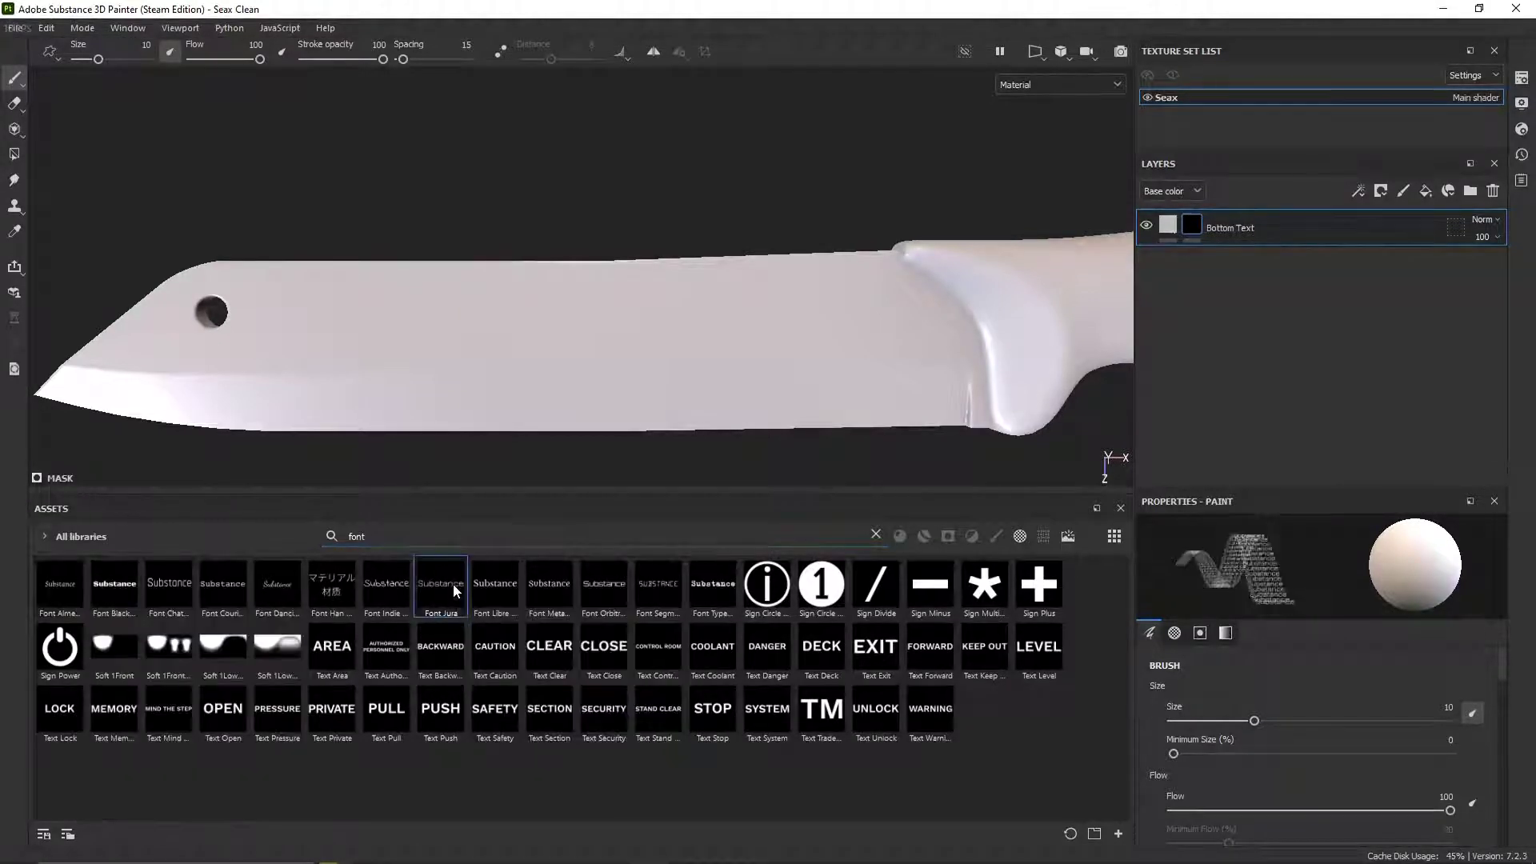
# Step: Enlarge the brush properties area and replace the font alpha's text with KNIFE
pyautogui.scroll(-5, 1307, 757)
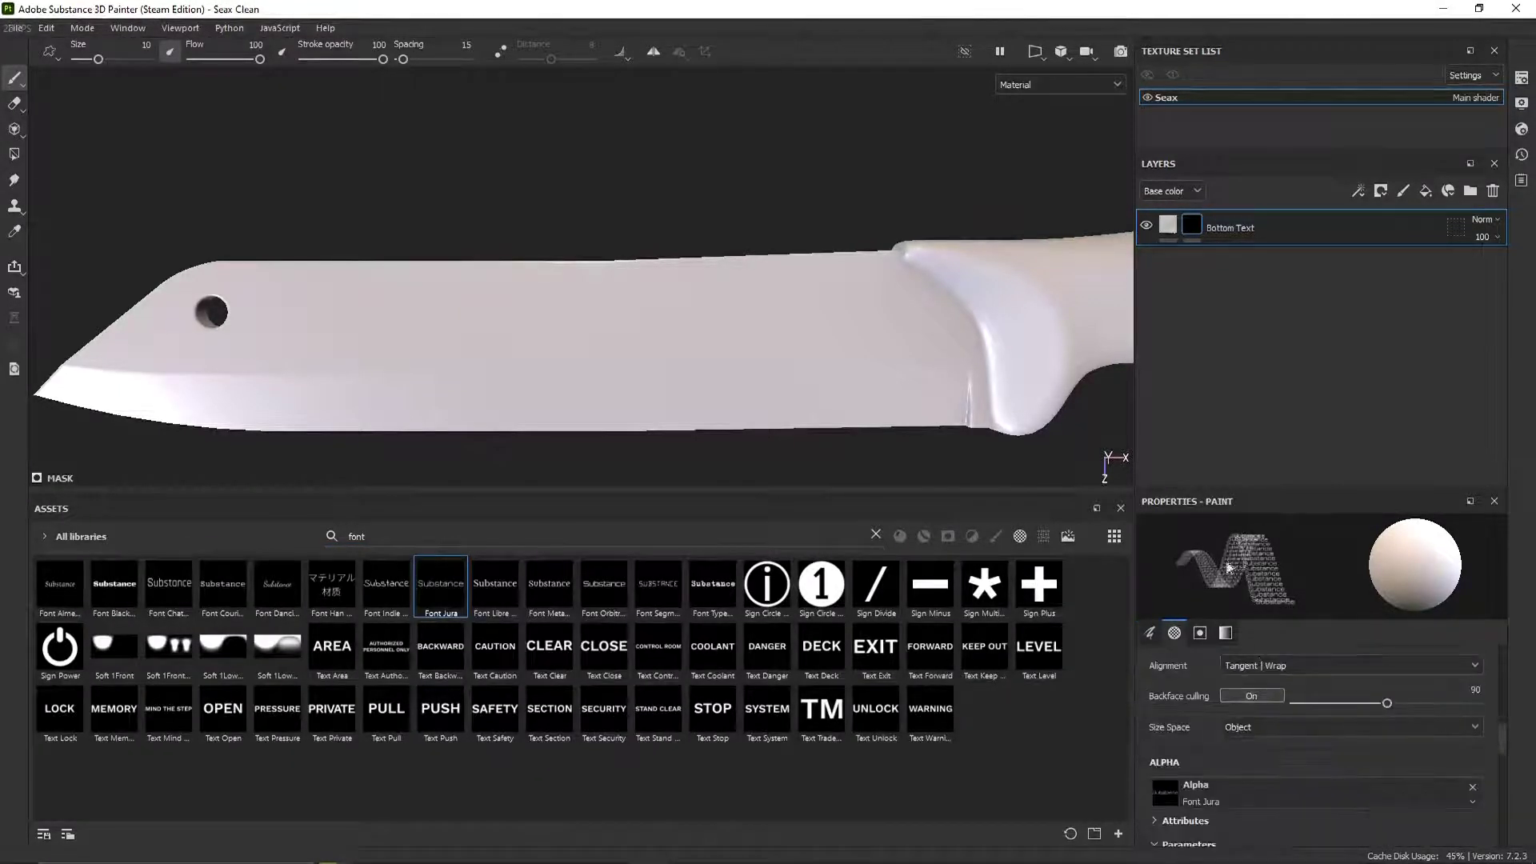
pyautogui.moveTo(1207, 491); pyautogui.dragTo(1207, 240)
pyautogui.moveTo(1203, 162)
pyautogui.mouseDown()
pyautogui.moveTo(1205, 476)
pyautogui.moveTo(1235, 776)
pyautogui.moveTo(1246, 764)
pyautogui.mouseUp()
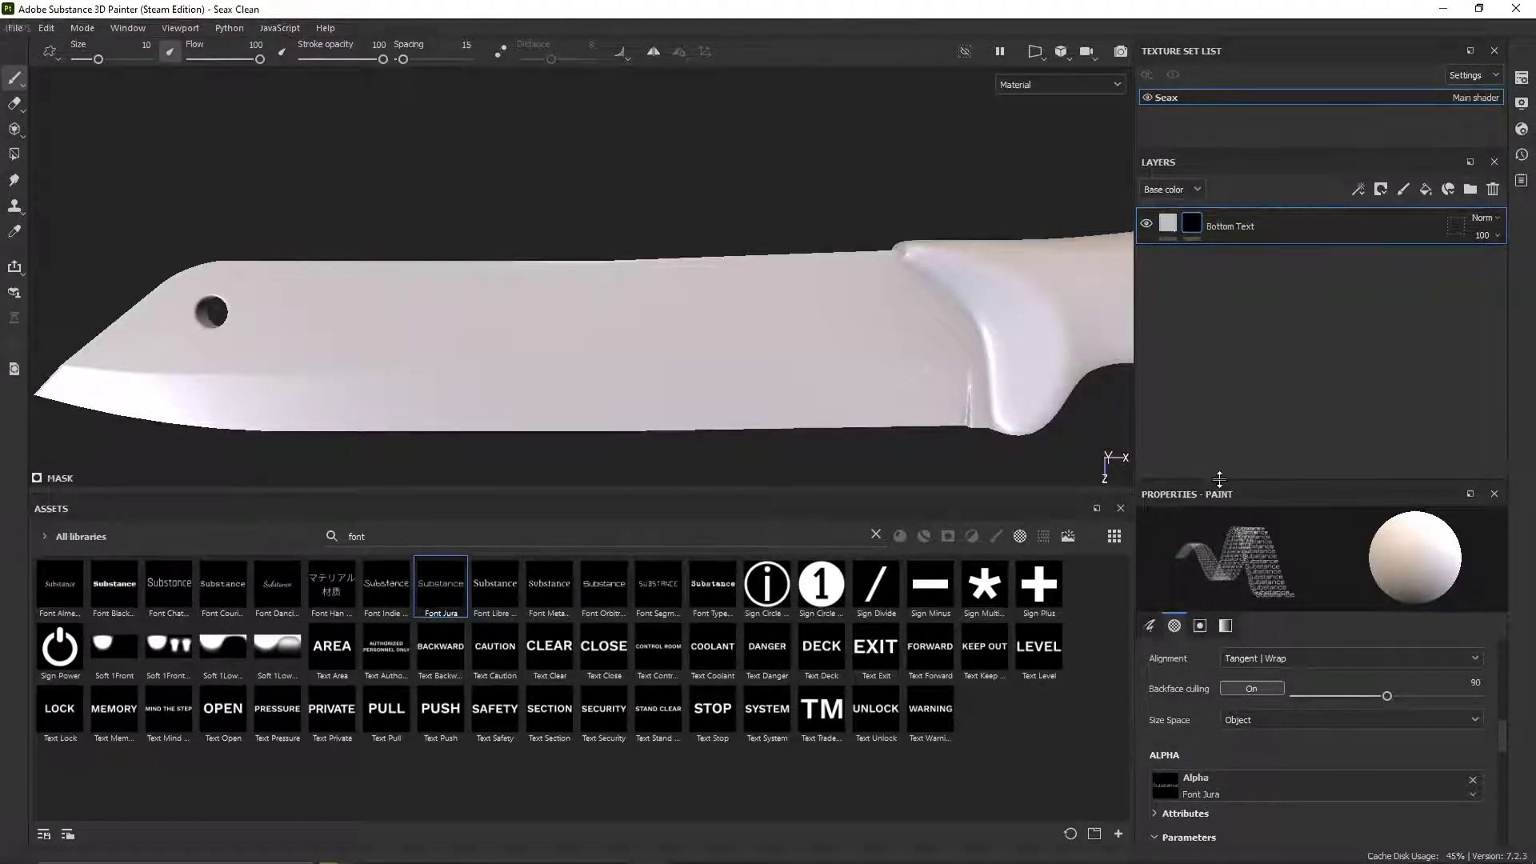
pyautogui.moveTo(1218, 480); pyautogui.dragTo(1219, 234)
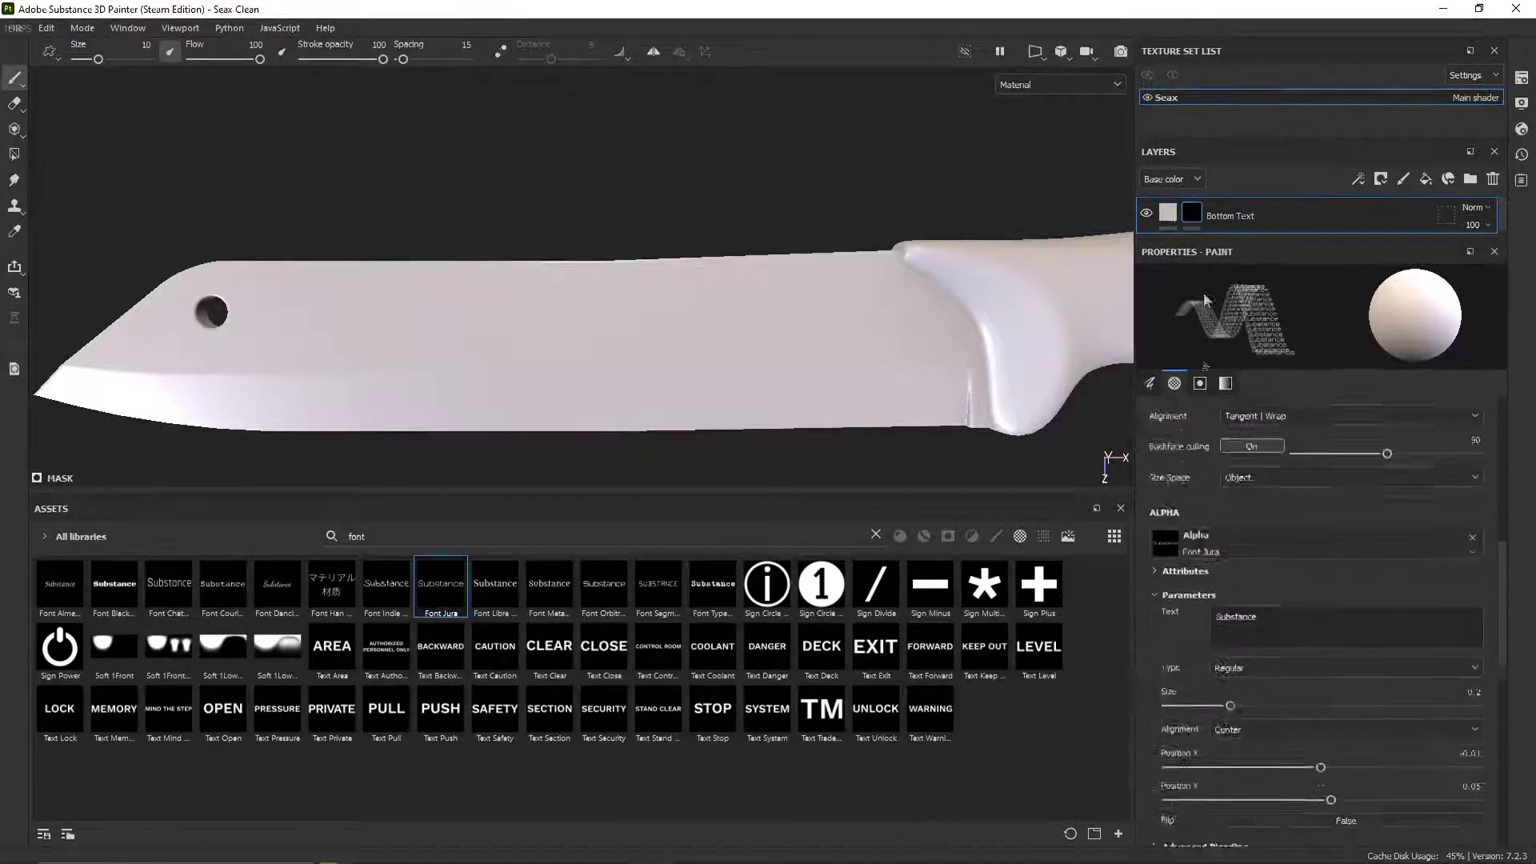
pyautogui.click(1229, 637)
pyautogui.hotkey('ctrl', 'a')
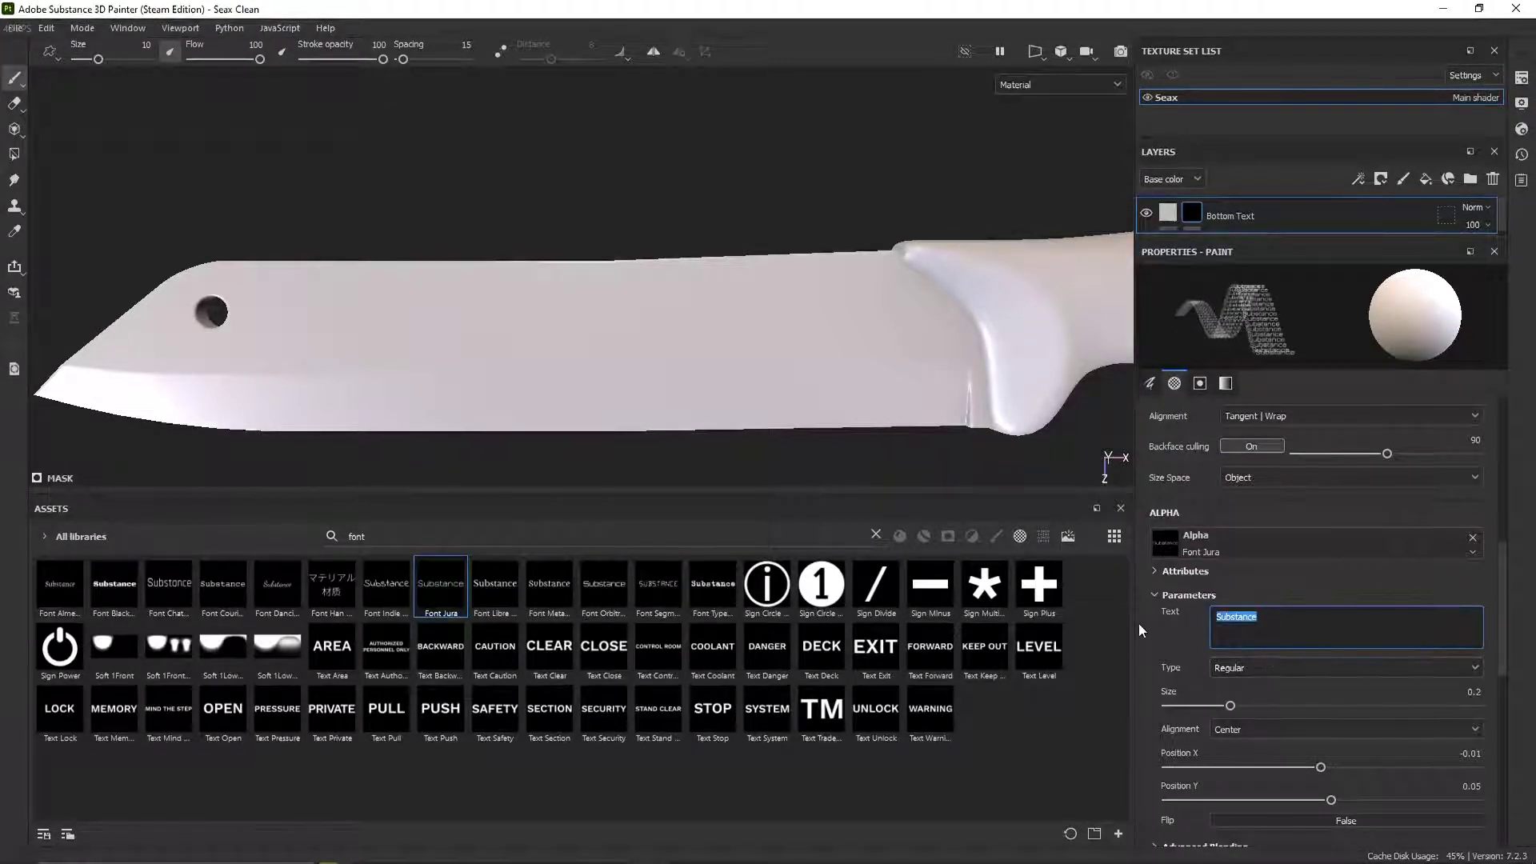
pyautogui.press('BackSpace')
pyautogui.write('KNIFE')
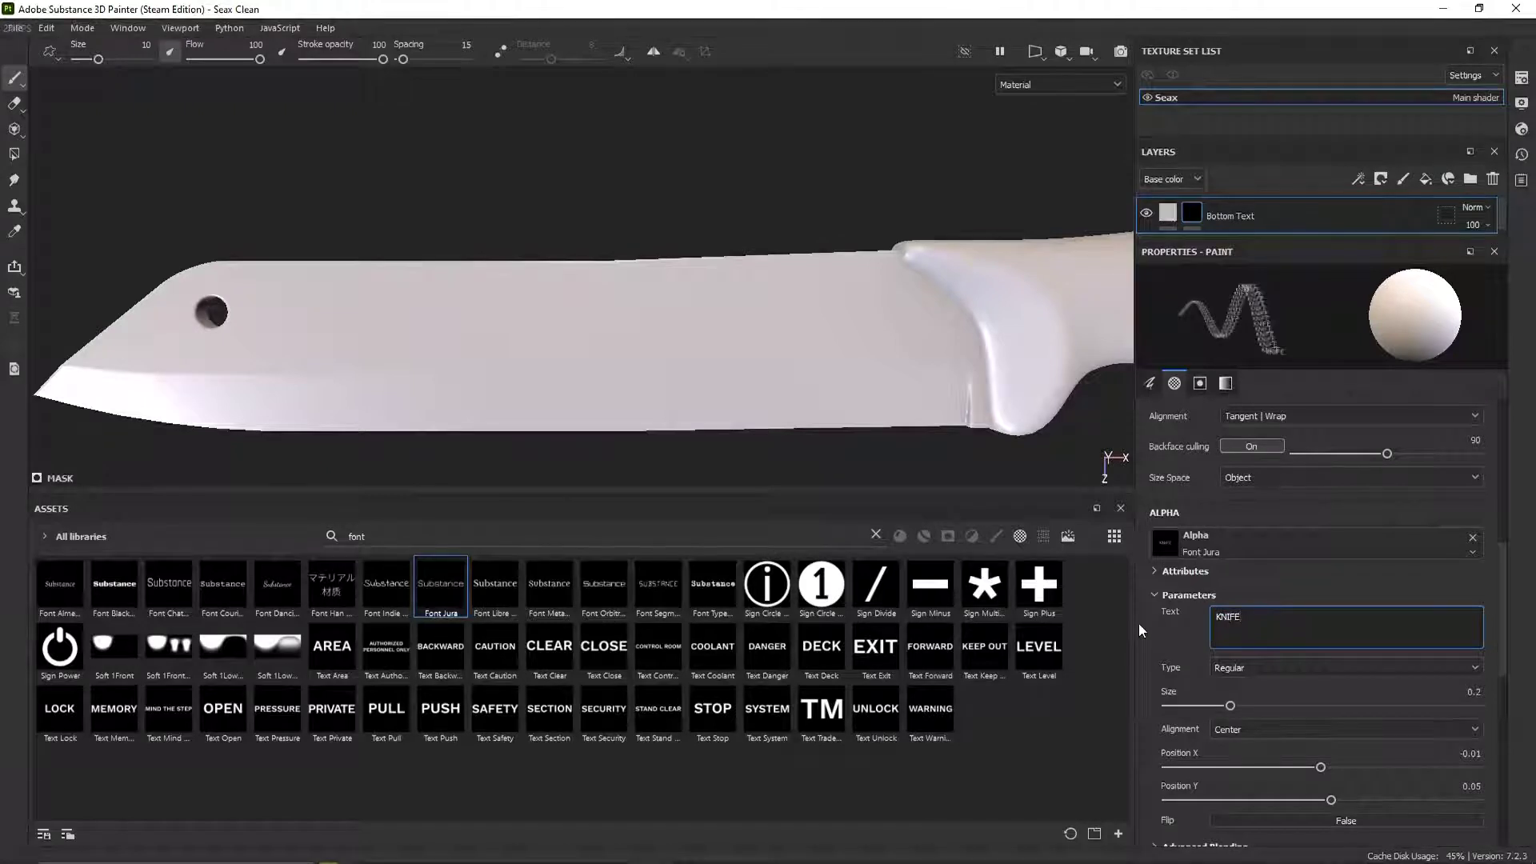
# Step: Set the brush size to about 41 and stamp the KNIFE text once on the blade near the handle
pyautogui.moveTo(560, 313)
pyautogui.keyDown('ctrl'); pyautogui.mouseDown(button='right')
pyautogui.moveTo(680, 312)
pyautogui.moveTo(657, 313)
pyautogui.mouseUp(button='right'); pyautogui.keyUp('ctrl')
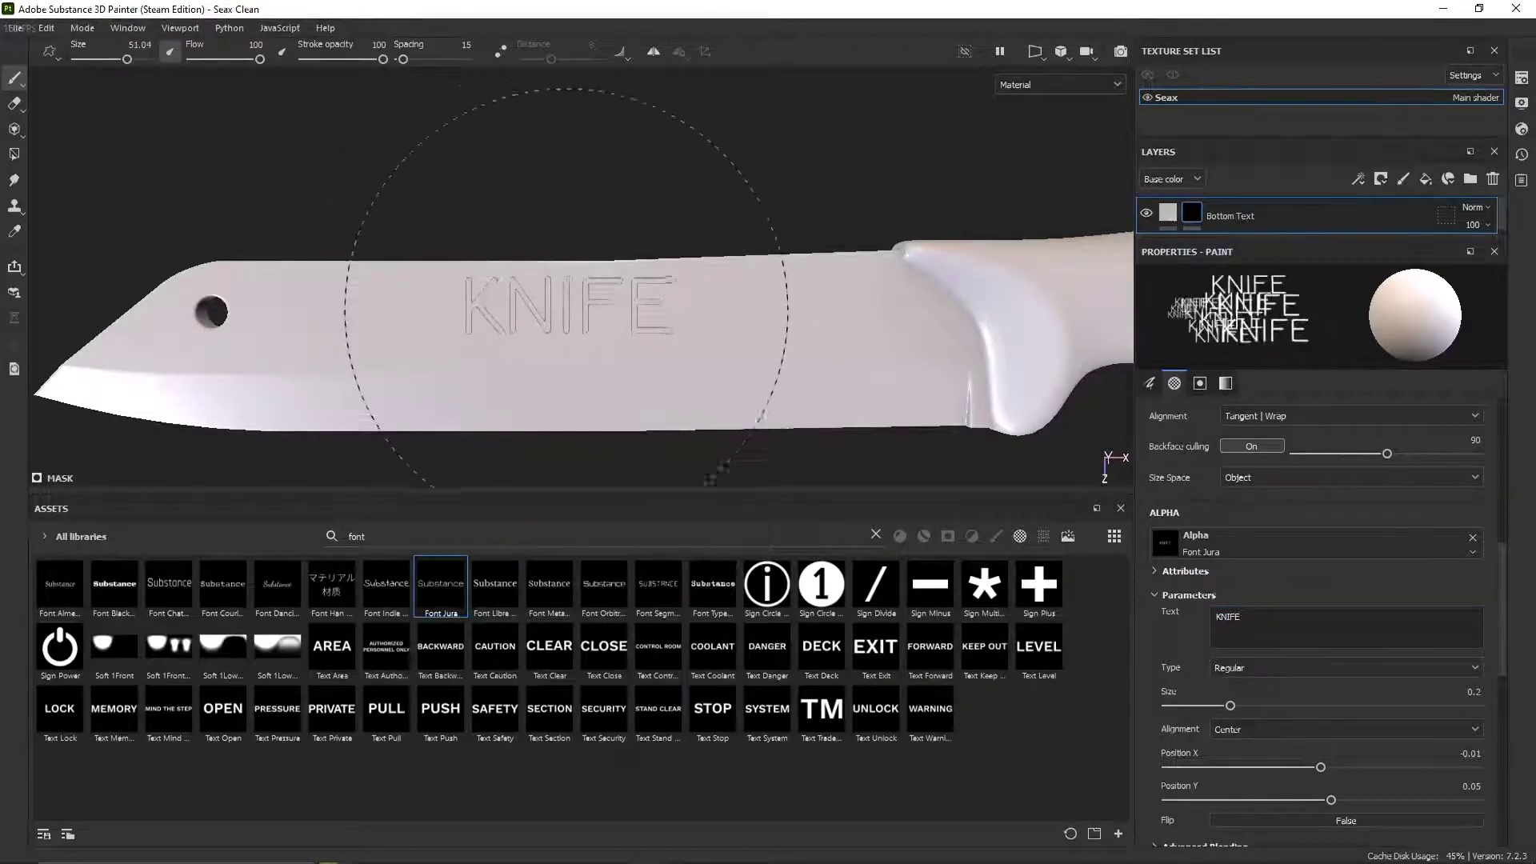
pyautogui.moveTo(754, 300)
pyautogui.keyDown('ctrl'); pyautogui.mouseDown(button='right')
pyautogui.moveTo(732, 300)
pyautogui.moveTo(752, 300)
pyautogui.mouseUp(button='right'); pyautogui.keyUp('ctrl')
pyautogui.keyDown('ctrl'); pyautogui.moveTo(770, 314); pyautogui.dragTo(769, 314); pyautogui.keyUp('ctrl')
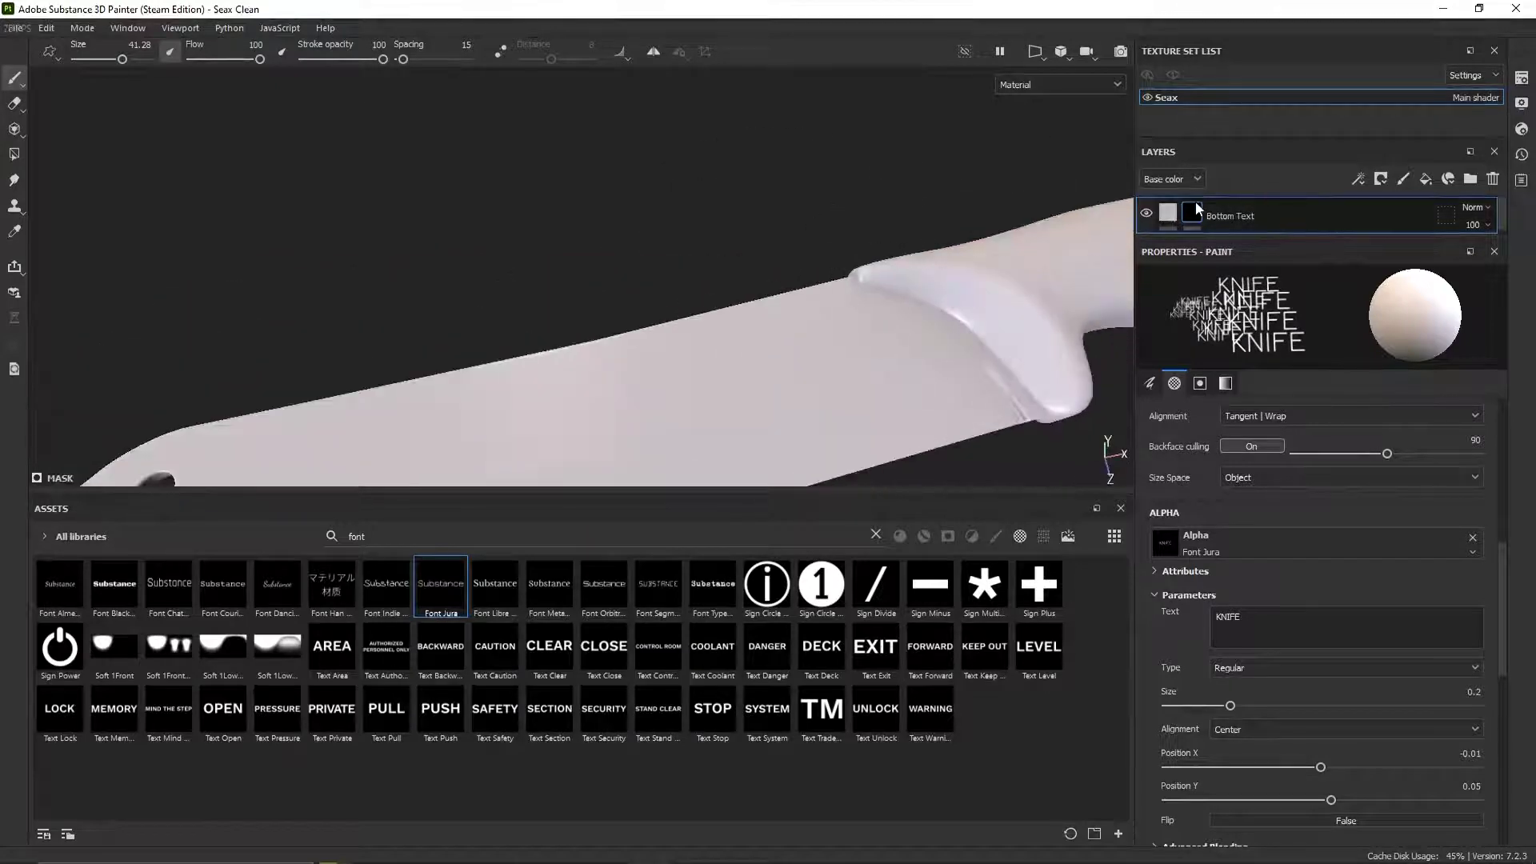
# Step: Turn off the color, rough, metal and nrm channels of the Bottom Text fill, leaving only height active
pyautogui.keyDown('alt'); pyautogui.click(1194, 206); pyautogui.keyUp('alt')
pyautogui.click(1164, 211)
pyautogui.click(1191, 214)
pyautogui.click(1169, 213)
pyautogui.scroll(-1, 1275, 532)
pyautogui.scroll(-1, 1273, 528)
pyautogui.click(1168, 458)
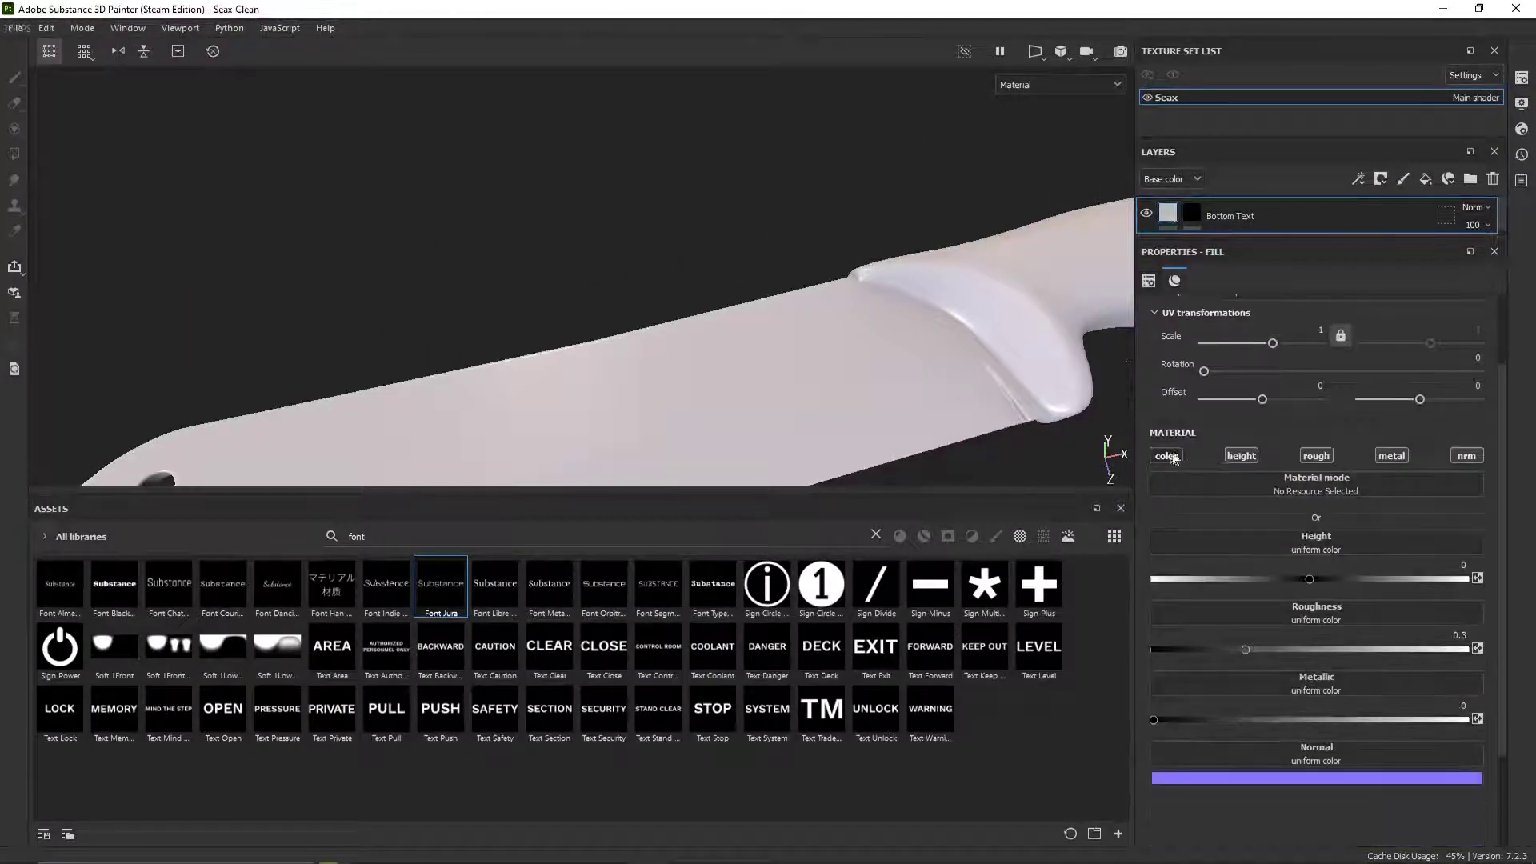
pyautogui.click(1241, 458)
pyautogui.click(1314, 458)
pyautogui.click(1255, 457)
pyautogui.click(1392, 456)
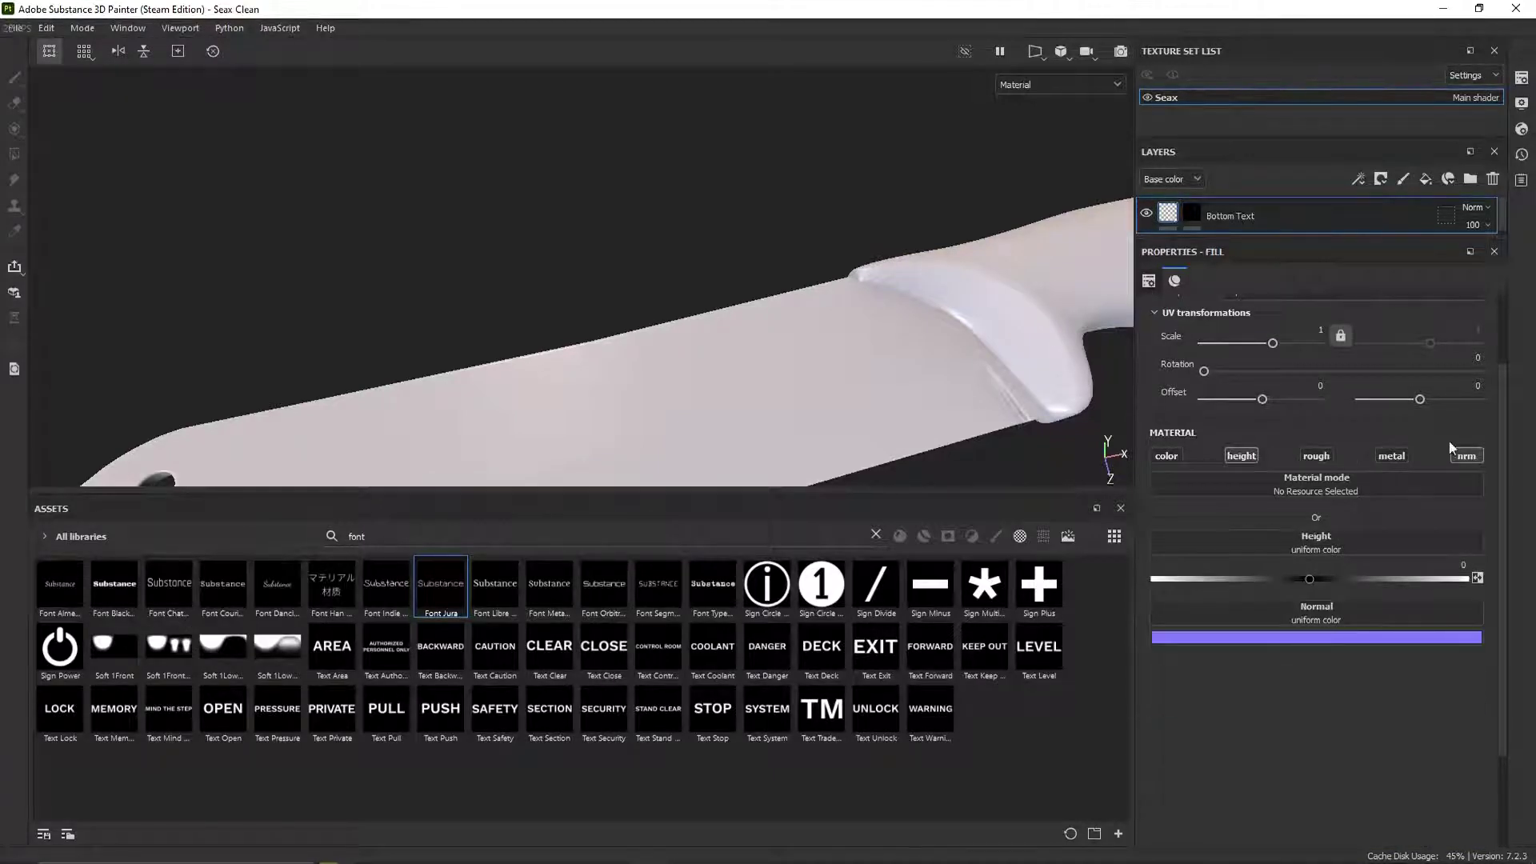
pyautogui.click(1461, 459)
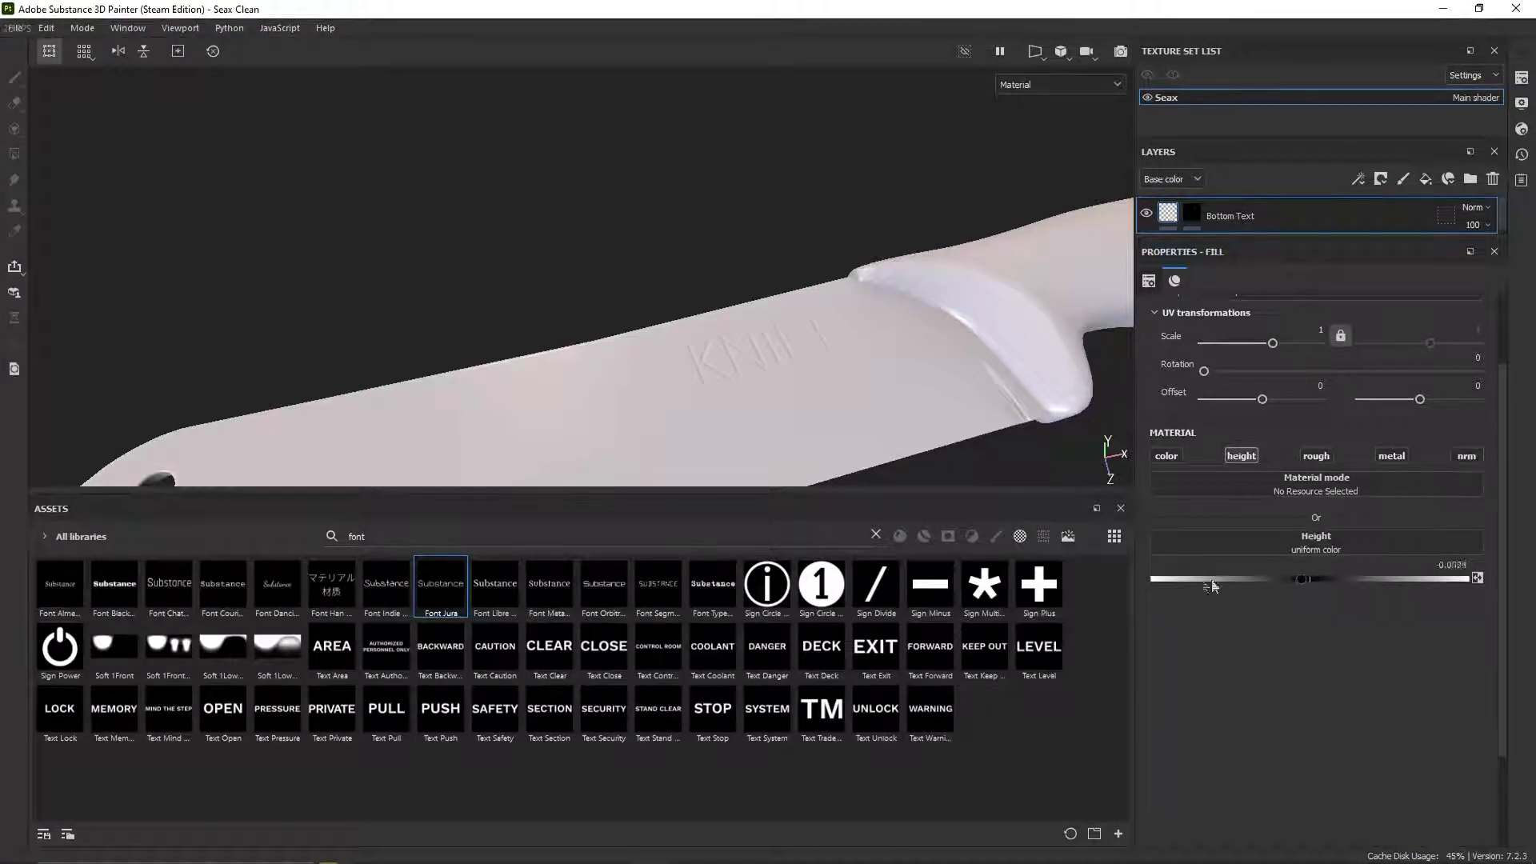
# Step: Engrave the KNIFE text into the blade by setting the fill's Height to about -0.13
pyautogui.moveTo(1212, 587); pyautogui.dragTo(879, 580)
pyautogui.scroll(10, 801, 383)
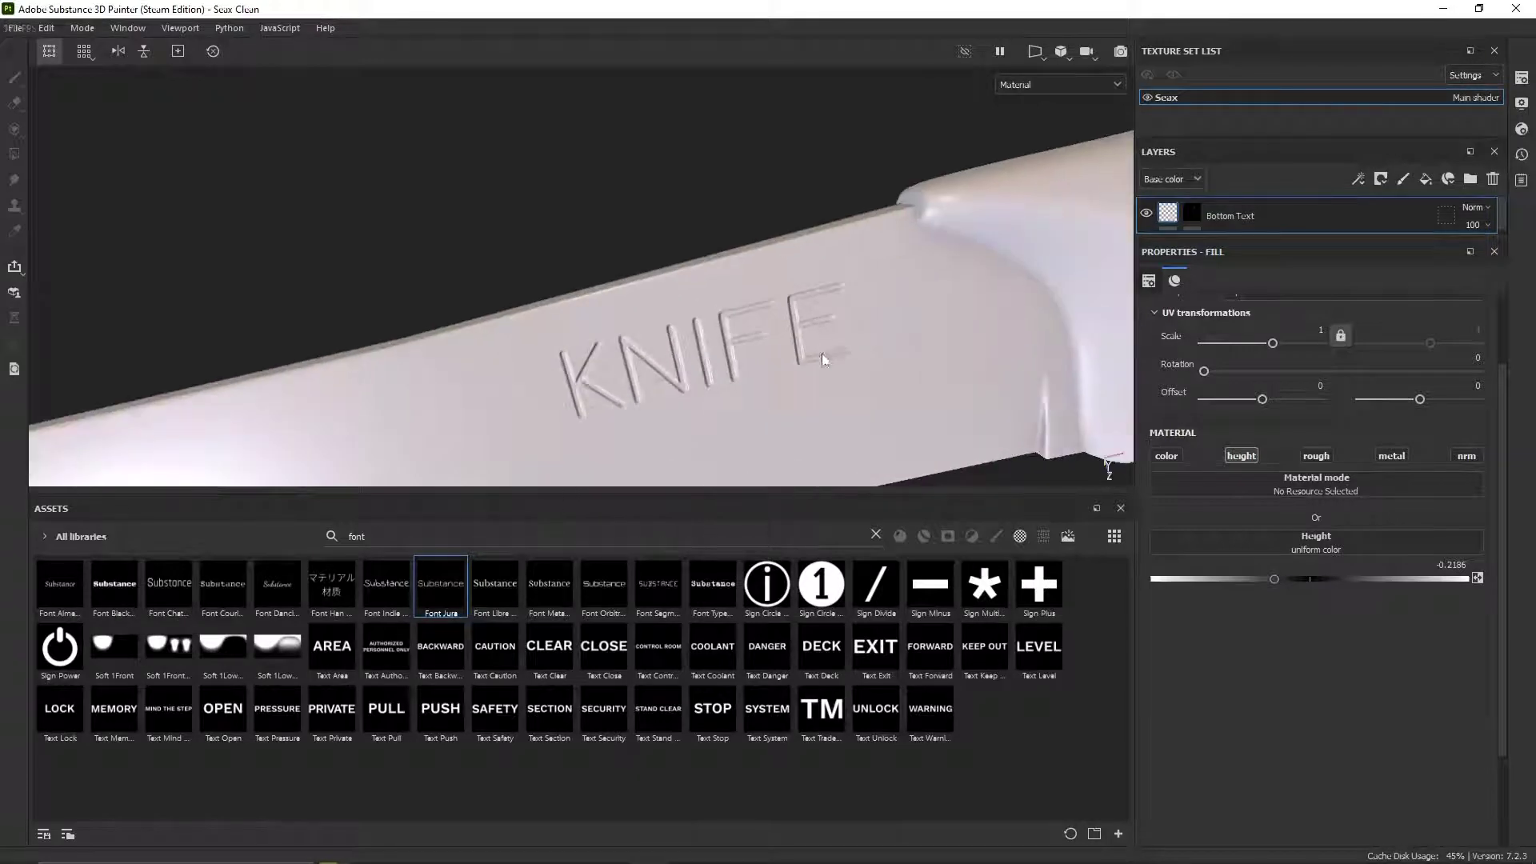
pyautogui.press('Tab')
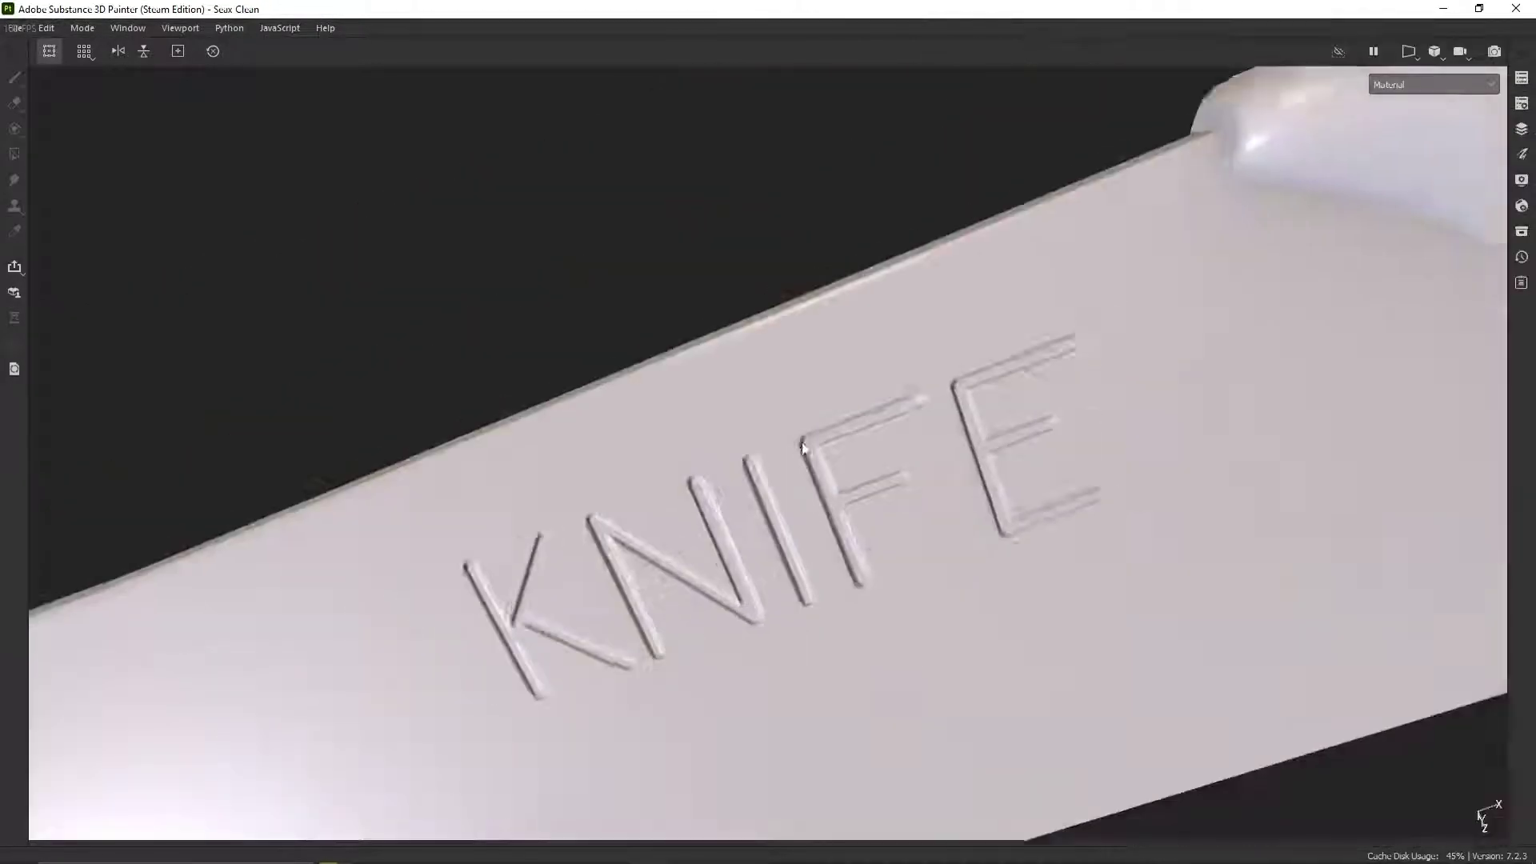
pyautogui.press('Tab')
pyautogui.keyDown('alt'); pyautogui.moveTo(704, 401); pyautogui.dragTo(687, 395); pyautogui.keyUp('alt')
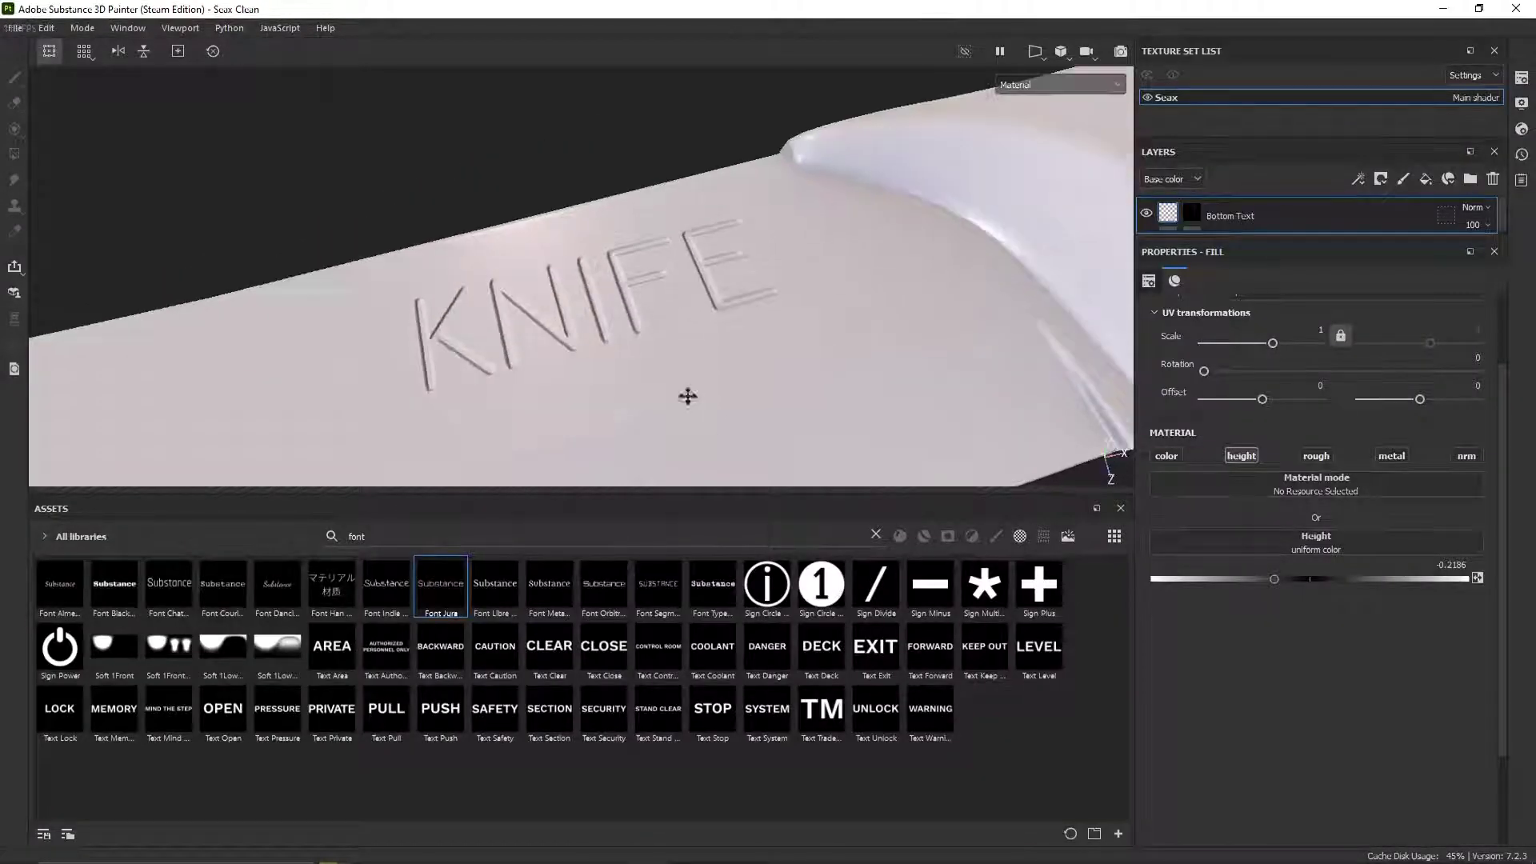
pyautogui.scroll(4, 698, 319)
pyautogui.keyDown('alt'); pyautogui.moveTo(793, 350); pyautogui.dragTo(809, 345); pyautogui.keyUp('alt')
pyautogui.scroll(2, 809, 345)
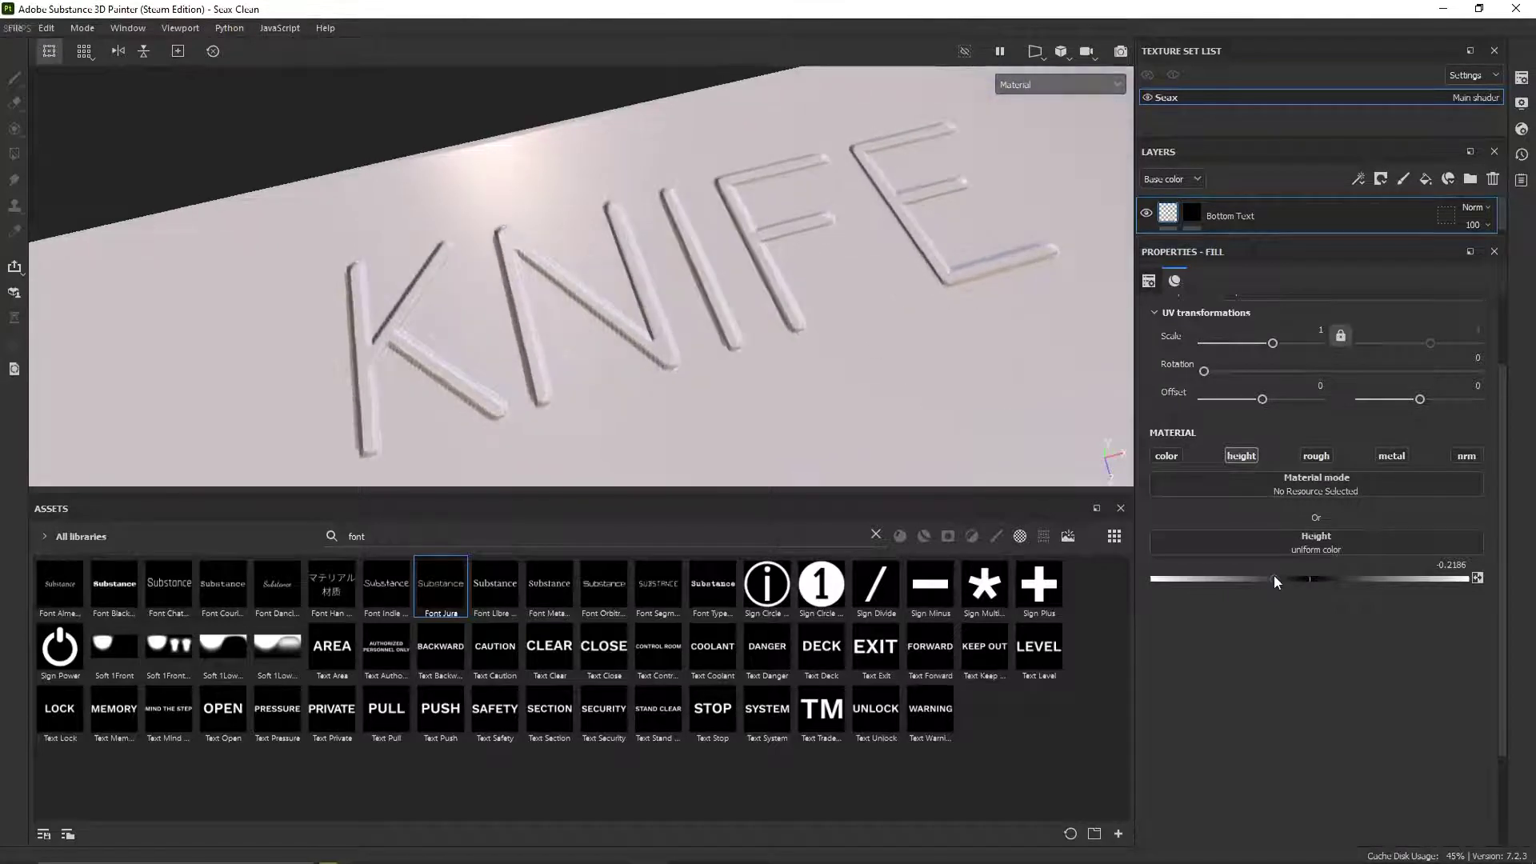
pyautogui.moveTo(1275, 579); pyautogui.dragTo(1285, 580)
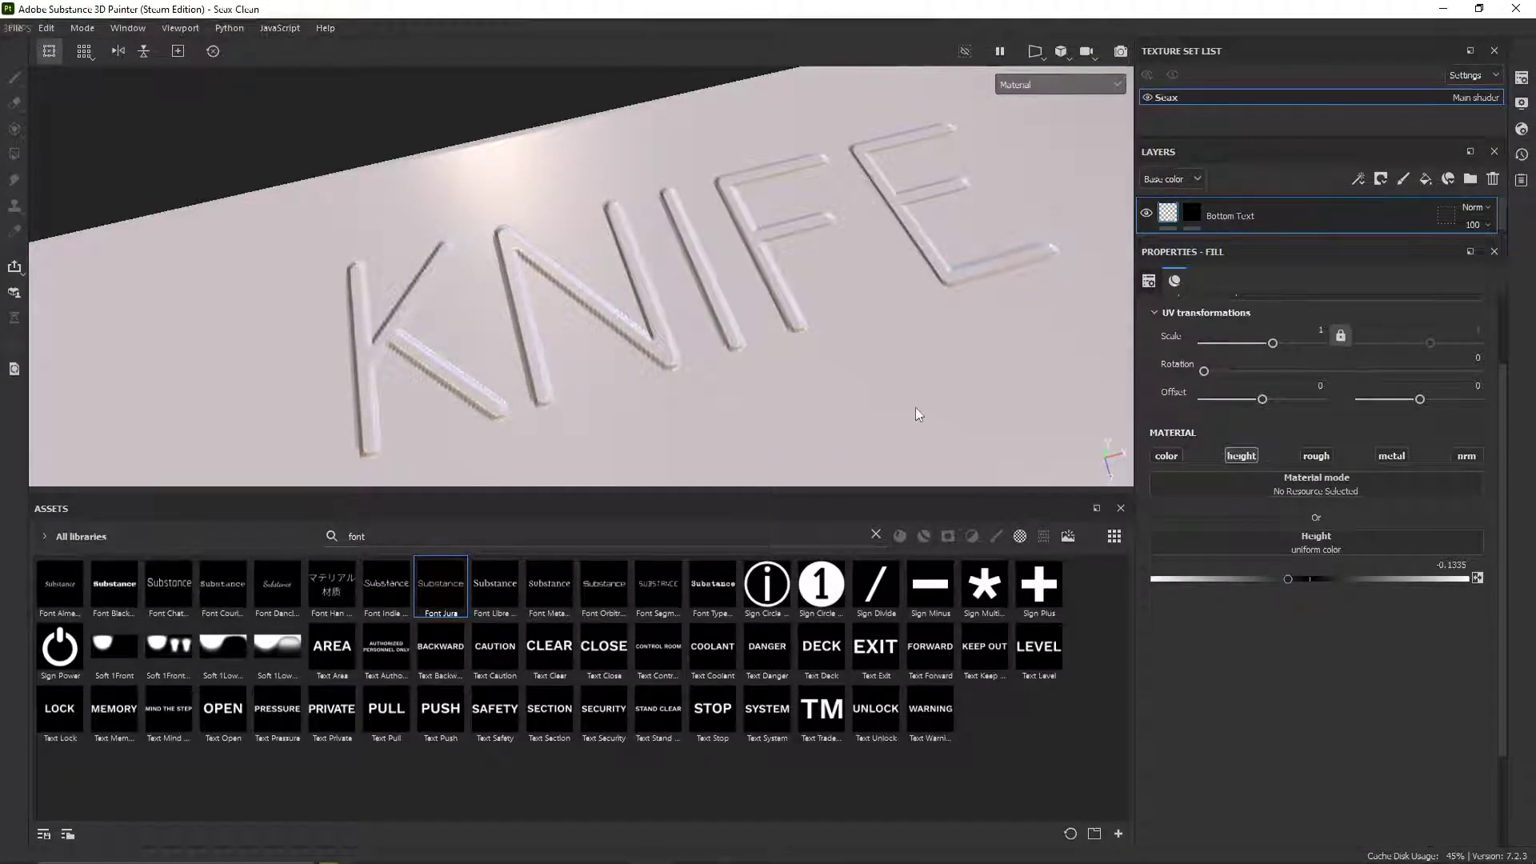
pyautogui.keyDown('alt'); pyautogui.moveTo(933, 398); pyautogui.dragTo(927, 406); pyautogui.keyUp('alt')
# Step: Display the Bottom Text mask and add a Blur filter to it with a Blur Intensity of 0.14
pyautogui.click(1192, 211)
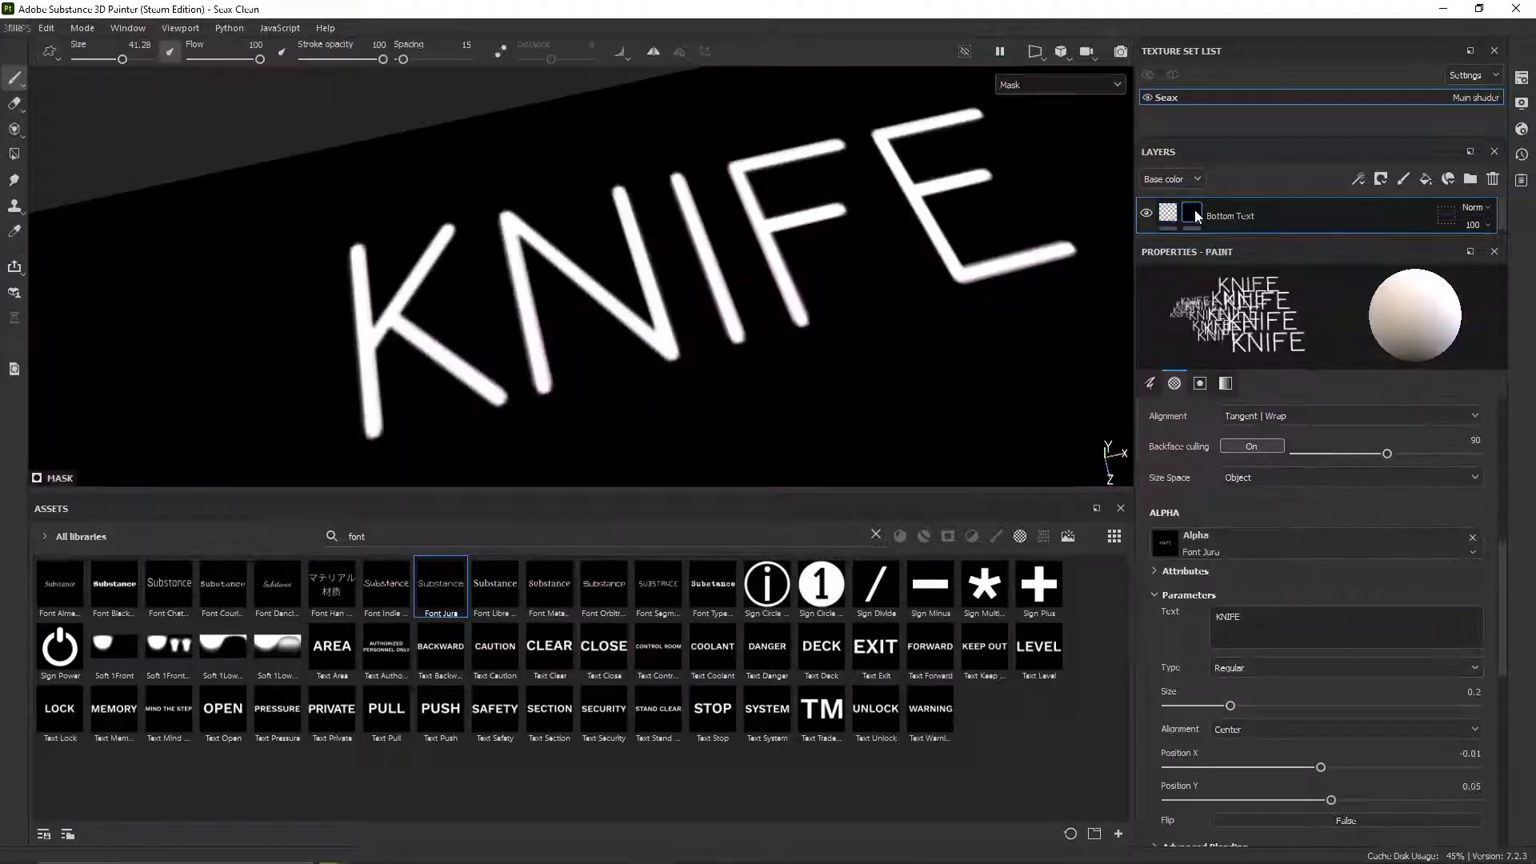
pyautogui.rightClick(1194, 210)
pyautogui.click(1256, 610)
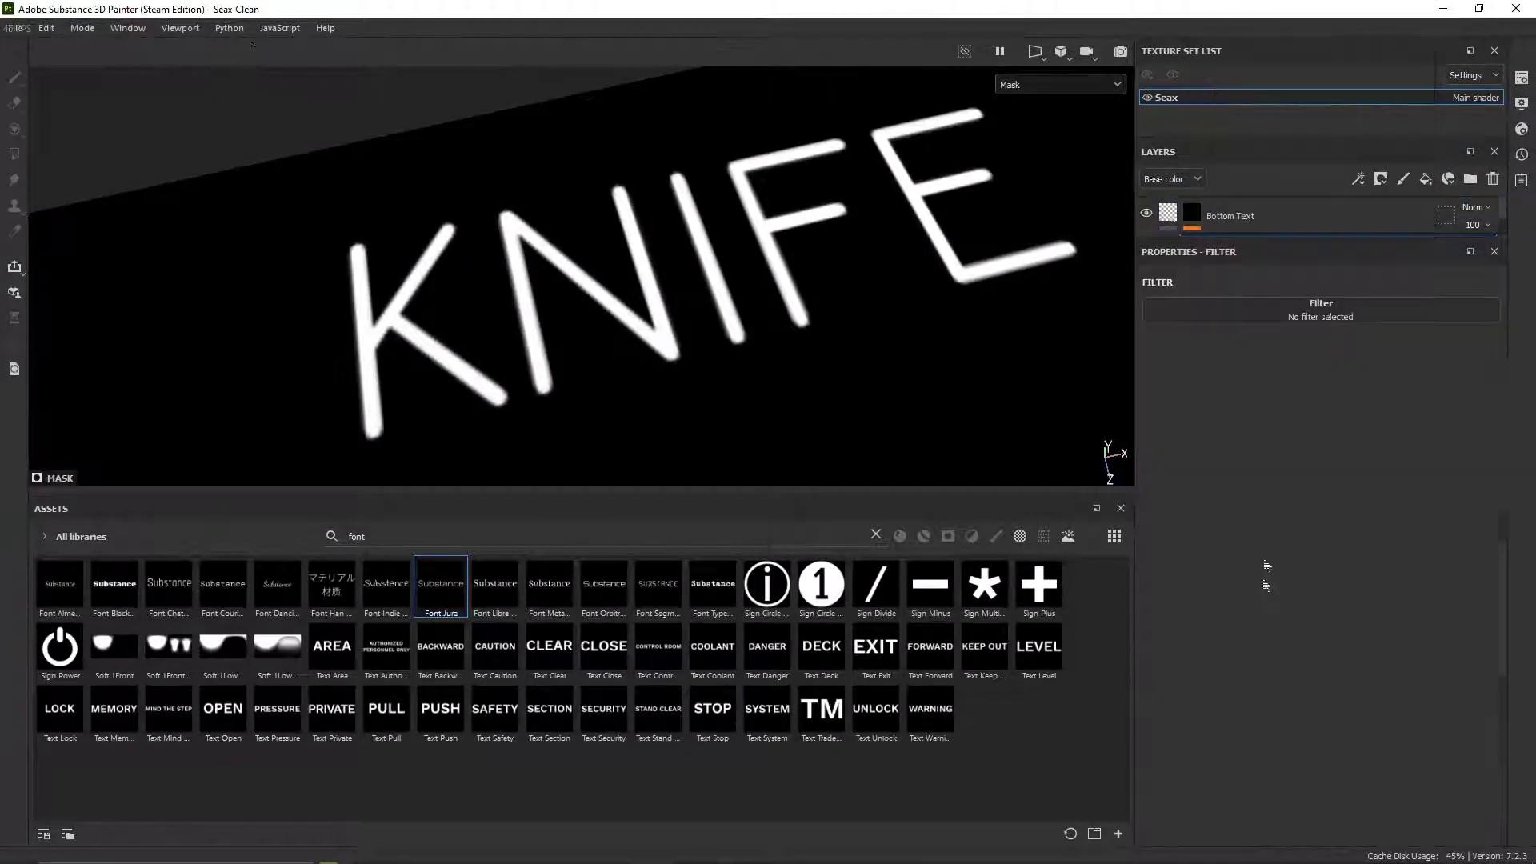
pyautogui.click(1224, 310)
pyautogui.click(1377, 350)
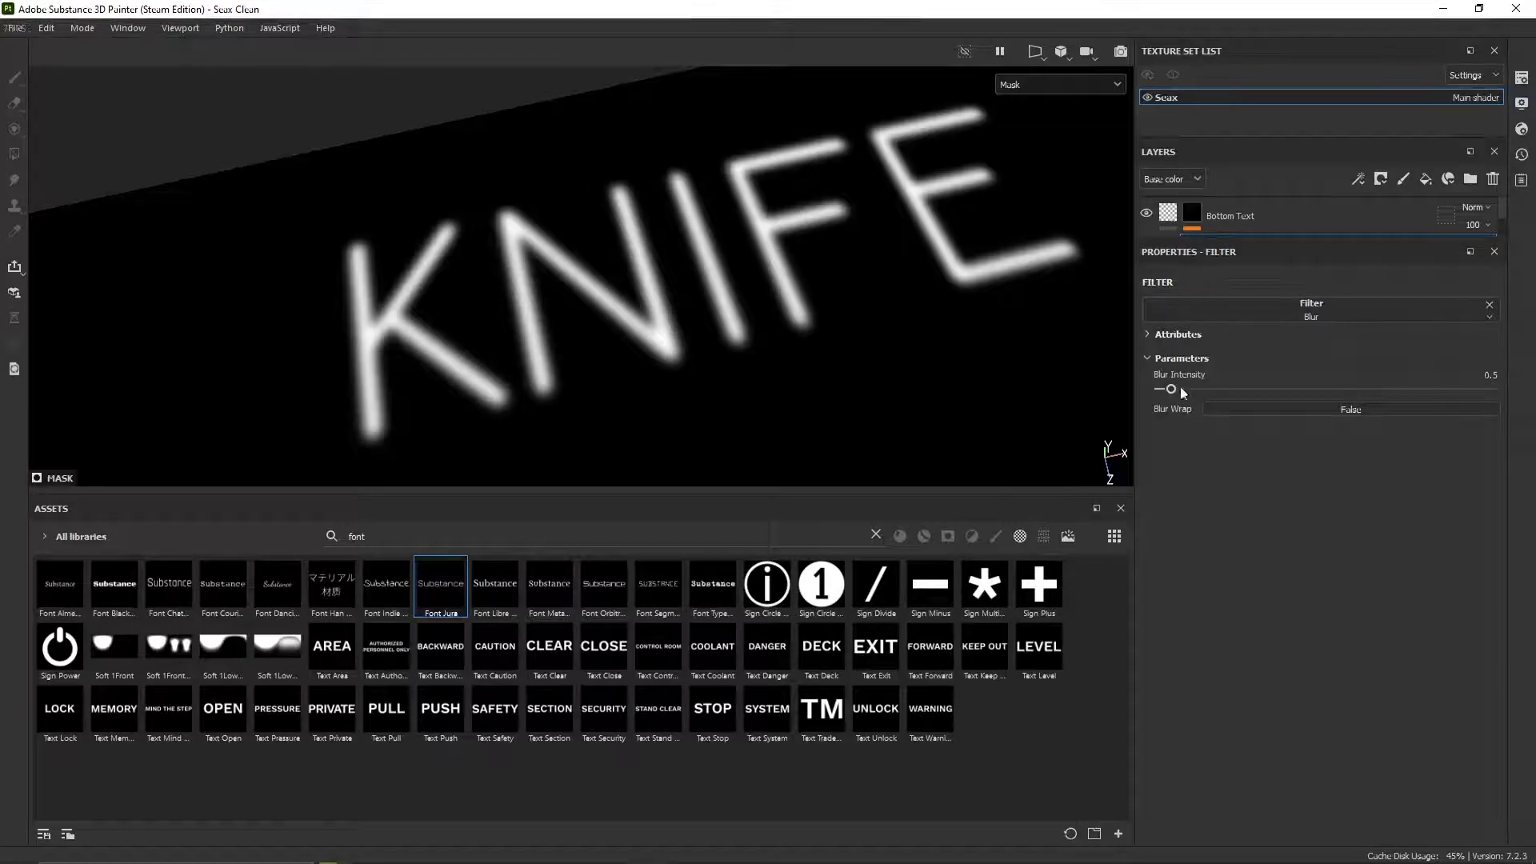
pyautogui.moveTo(1182, 391)
pyautogui.mouseDown()
pyautogui.moveTo(1151, 399)
pyautogui.moveTo(1192, 407)
pyautogui.mouseUp()
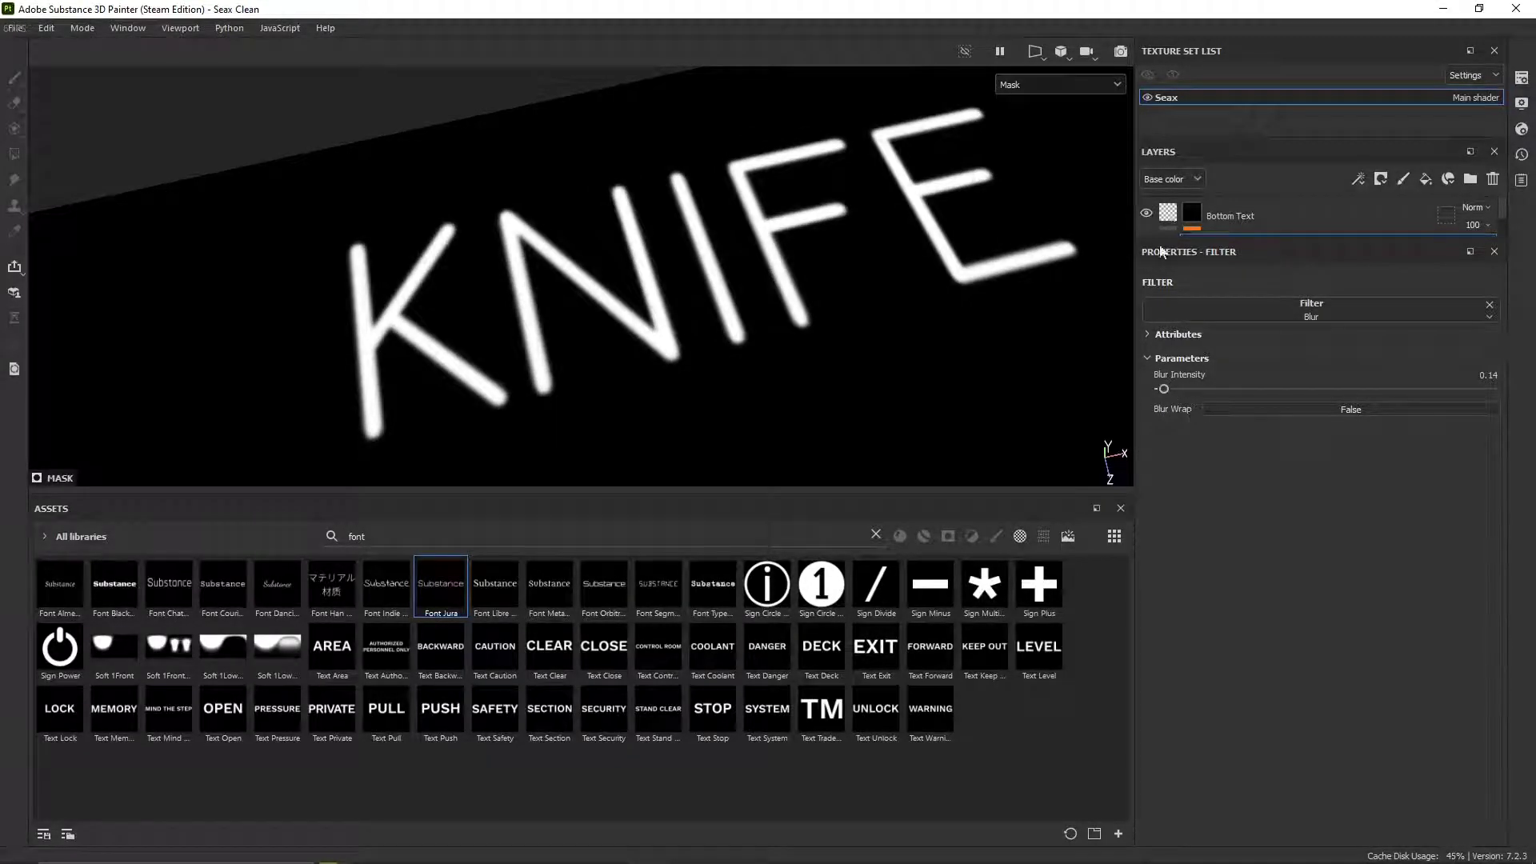
# Step: Inspect the blurred engraving in the material view and add an anchor point to the Bottom Text mask
pyautogui.click(1168, 212)
pyautogui.keyDown('alt'); pyautogui.moveTo(867, 358); pyautogui.dragTo(842, 290); pyautogui.keyUp('alt')
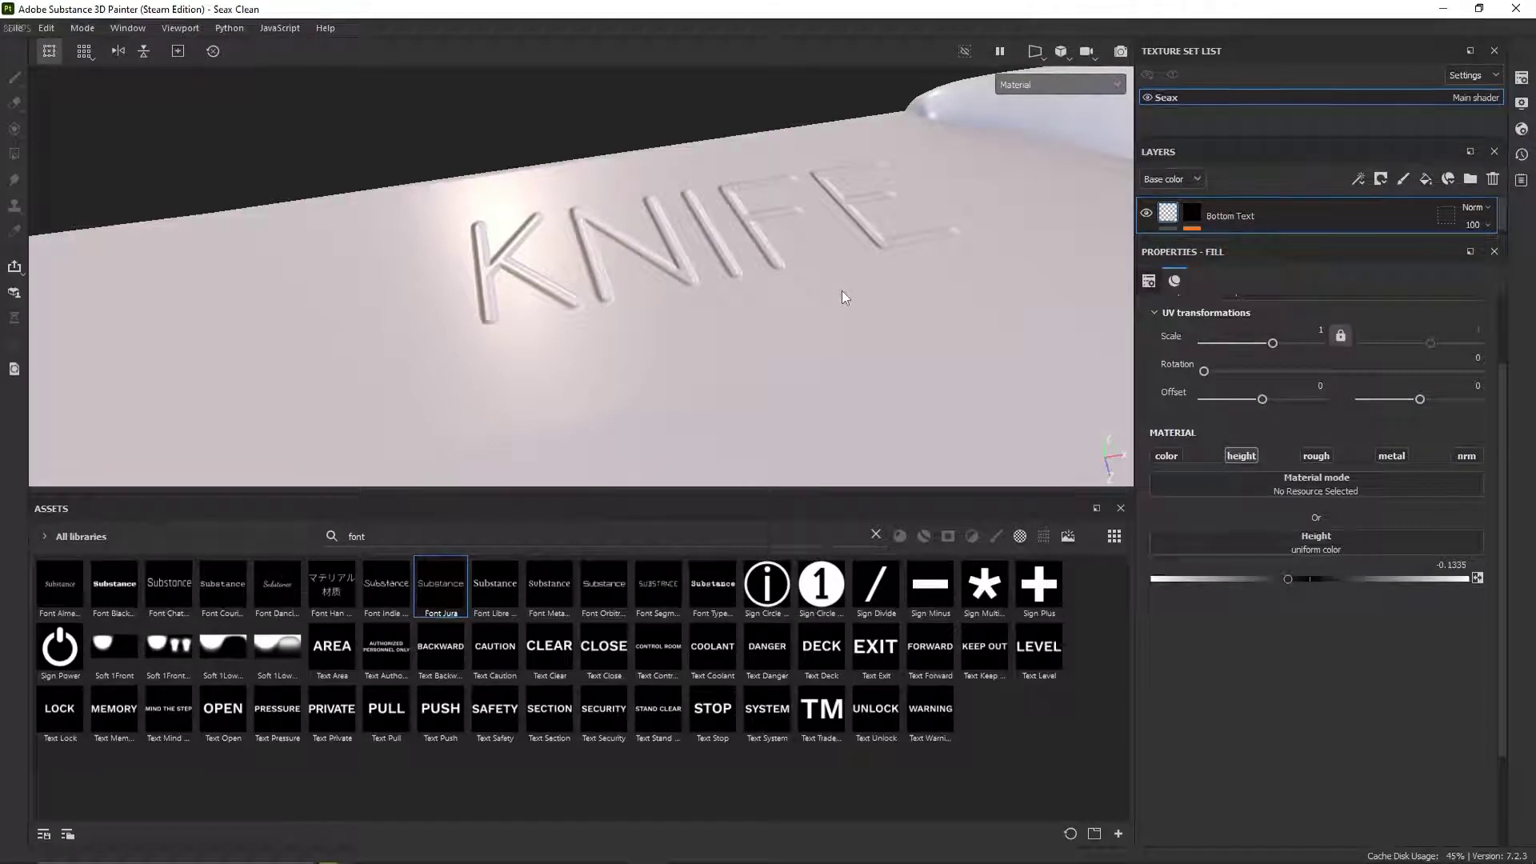
pyautogui.keyDown('alt'); pyautogui.moveTo(842, 291); pyautogui.dragTo(960, 275); pyautogui.keyUp('alt')
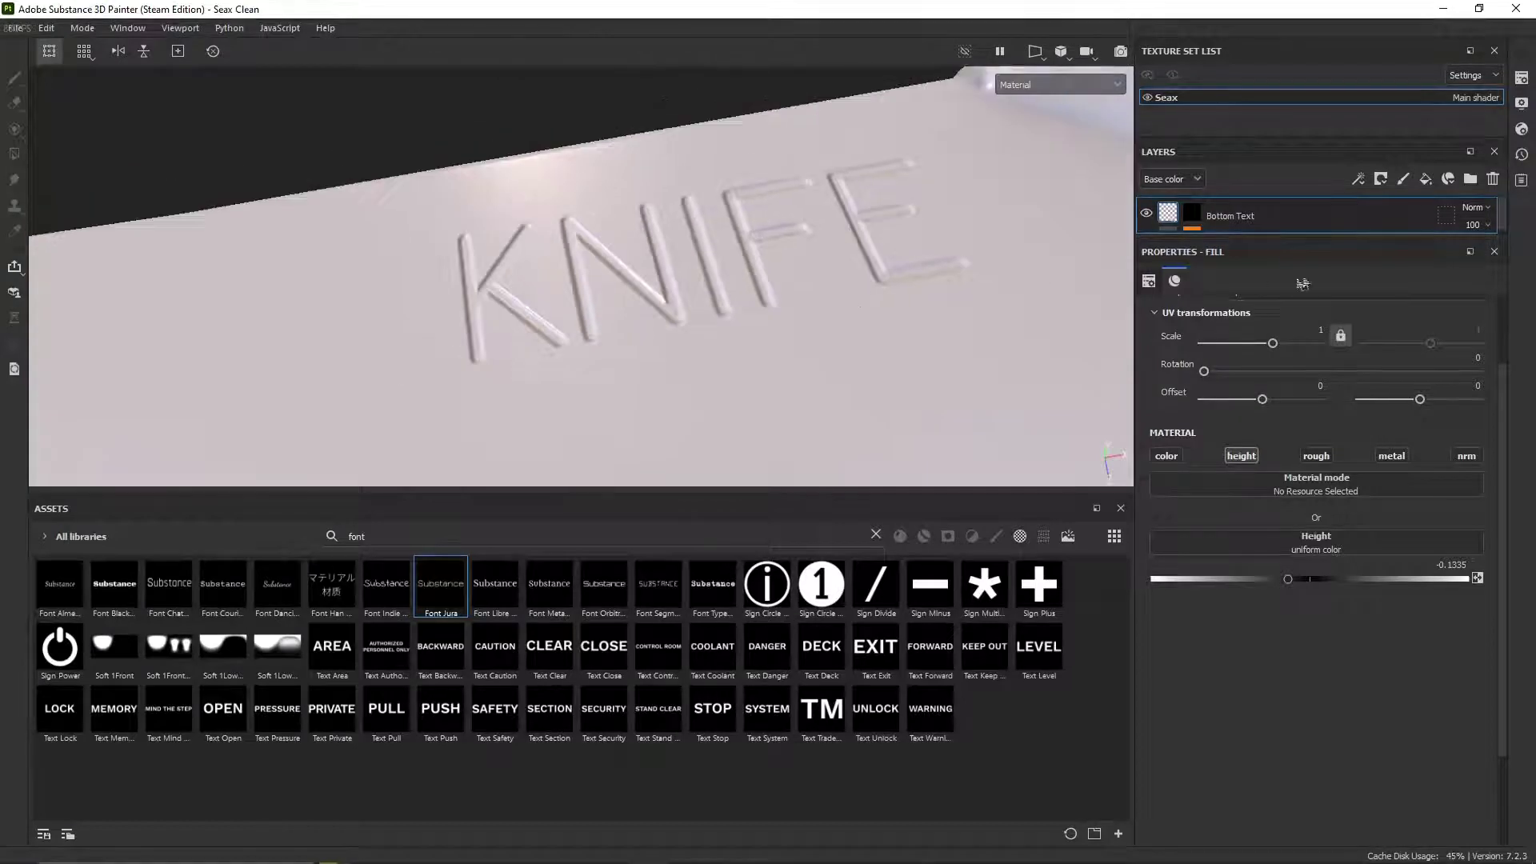
pyautogui.moveTo(1266, 239); pyautogui.dragTo(1261, 345)
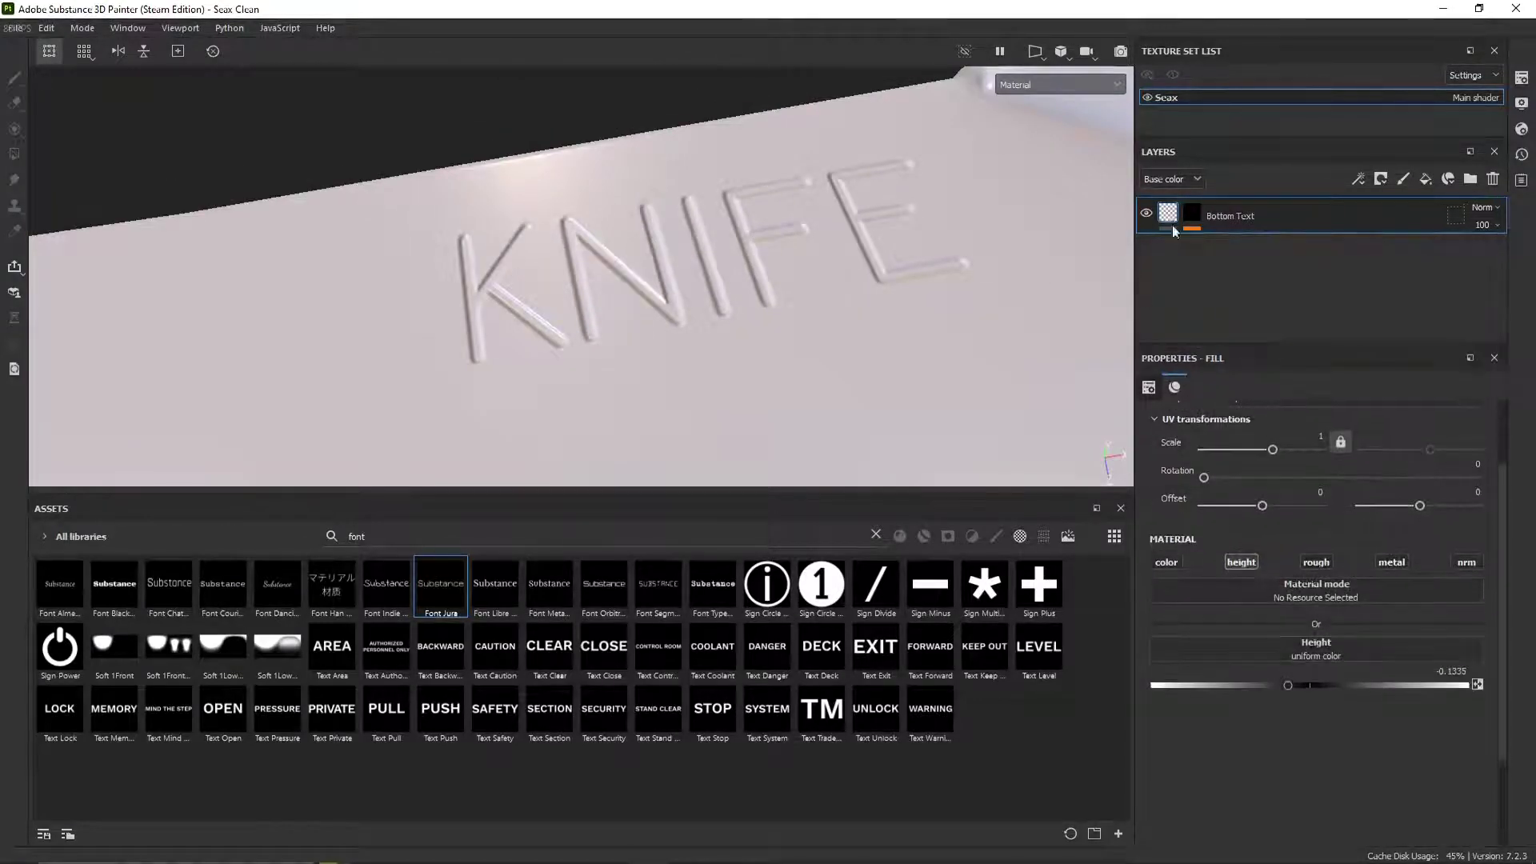
pyautogui.rightClick(1193, 216)
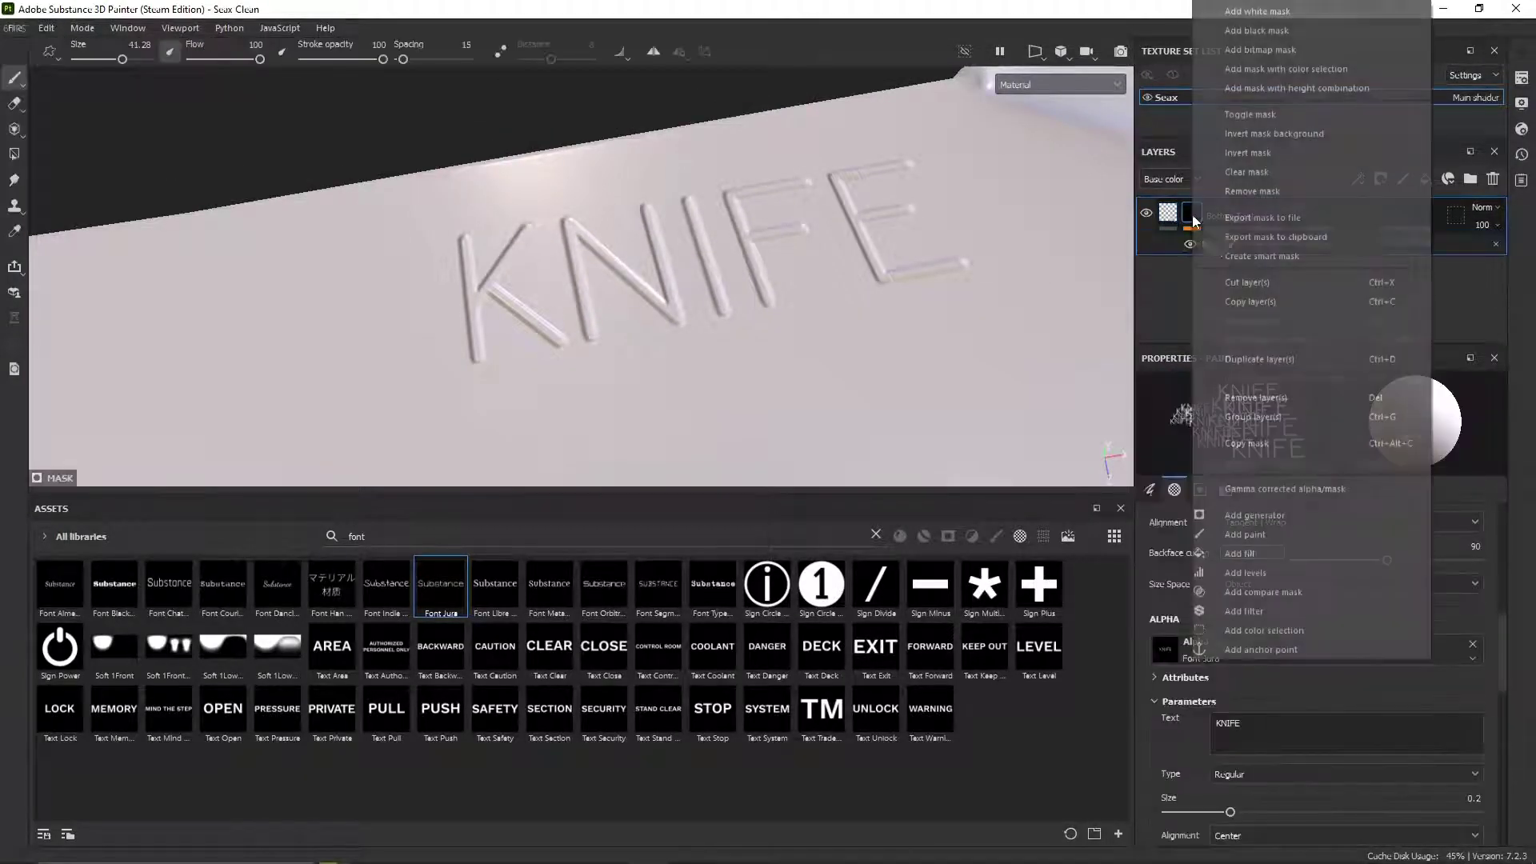
pyautogui.click(1294, 646)
pyautogui.click(1320, 214)
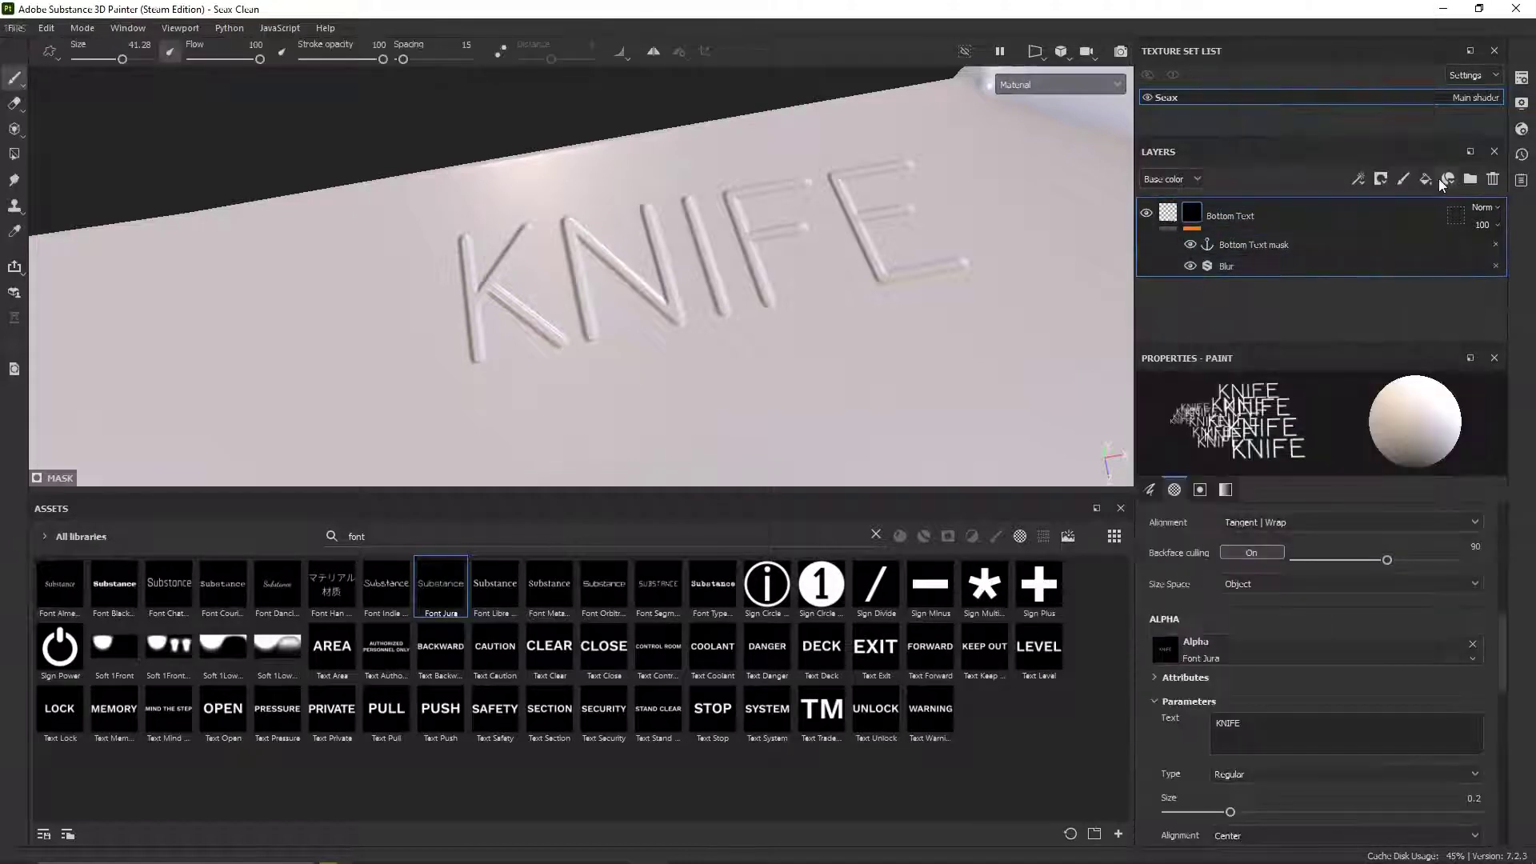
# Step: Add a fill layer above Bottom Text, name it Top Emboss, and give it a black mask
pyautogui.click(1427, 179)
pyautogui.doubleClick(1255, 216)
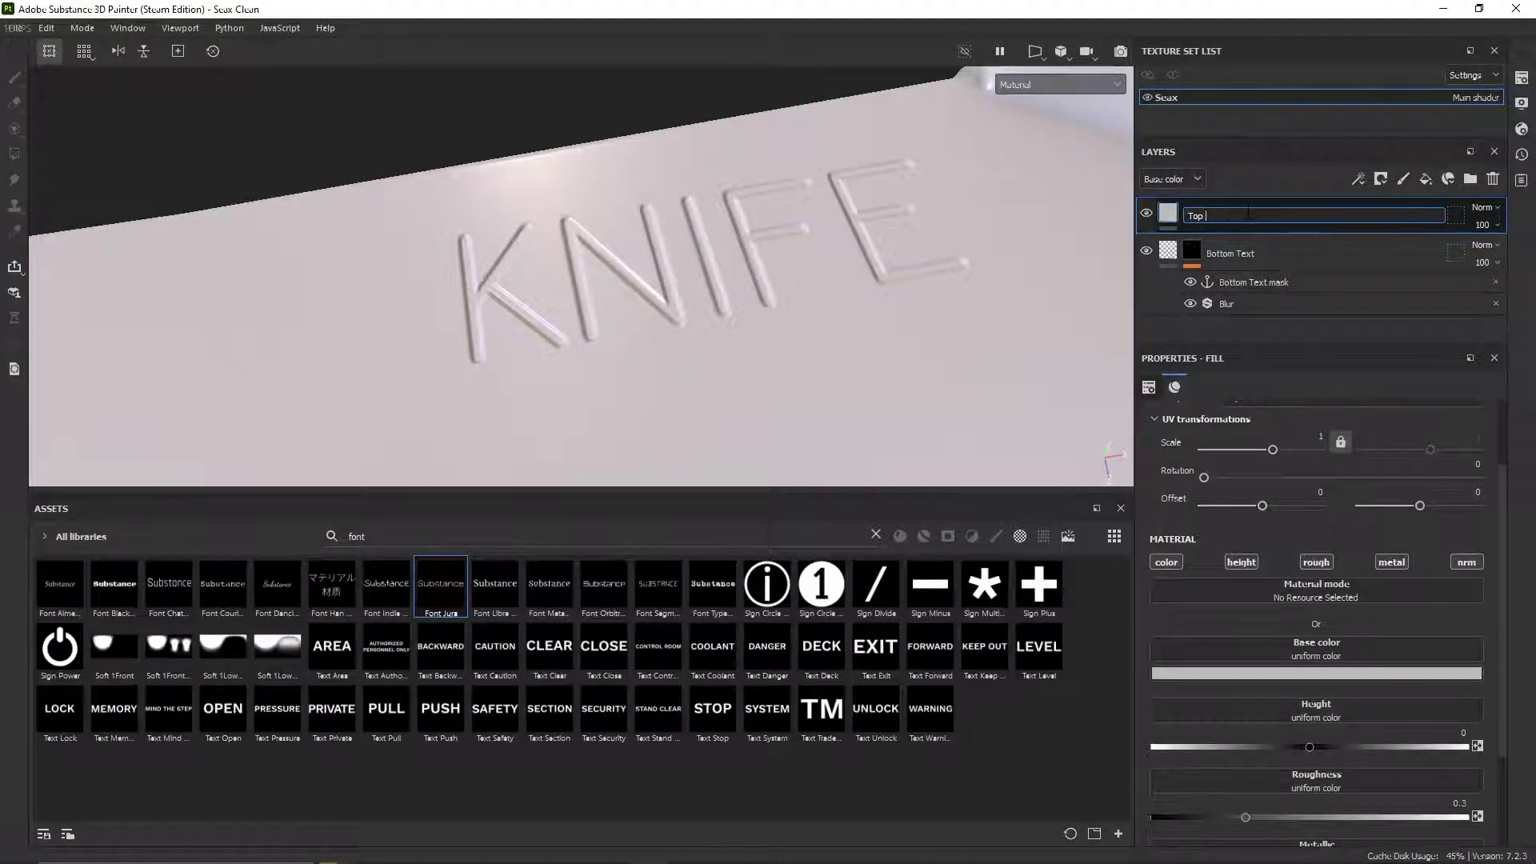
pyautogui.write('Top Emboss')
pyautogui.press('Return')
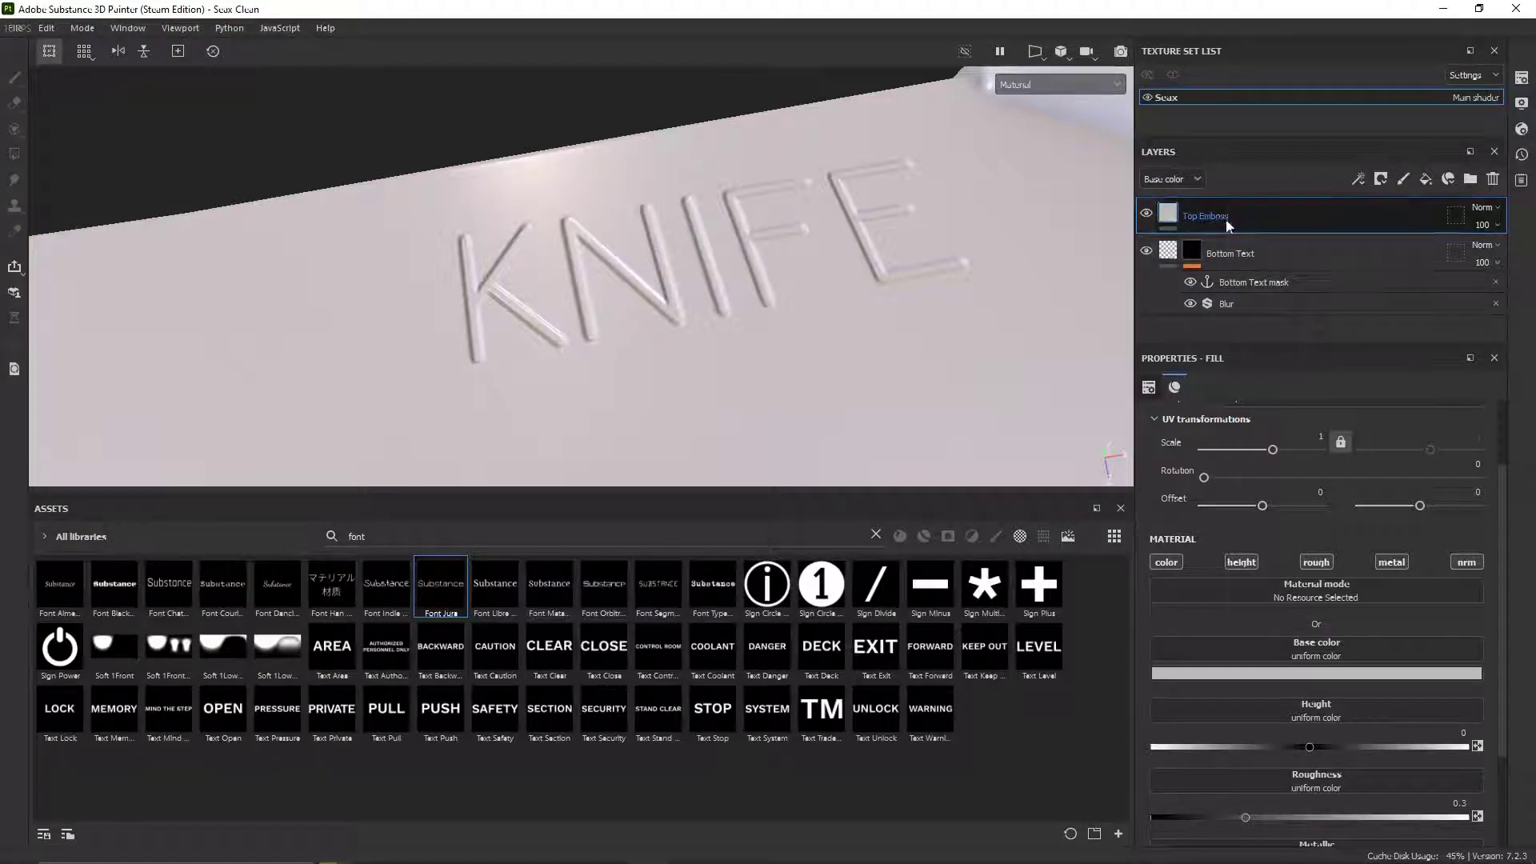
pyautogui.rightClick(1227, 222)
pyautogui.click(1261, 32)
# Step: Add a fill to the Top Emboss mask and use the Bottom Text mask anchor point as its grayscale source
pyautogui.rightClick(1191, 213)
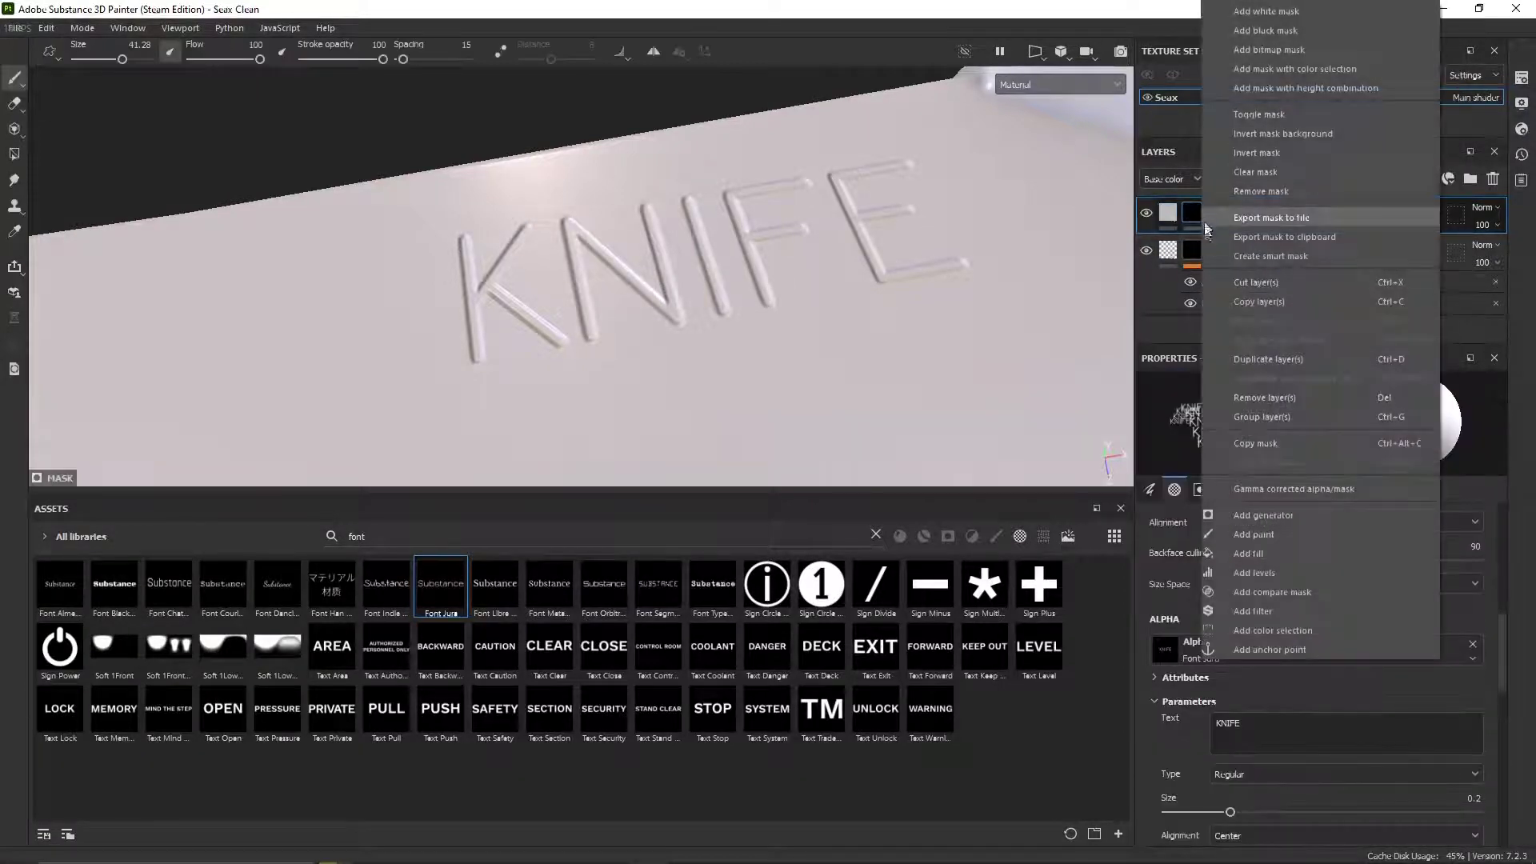
pyautogui.click(1257, 556)
pyautogui.click(1360, 569)
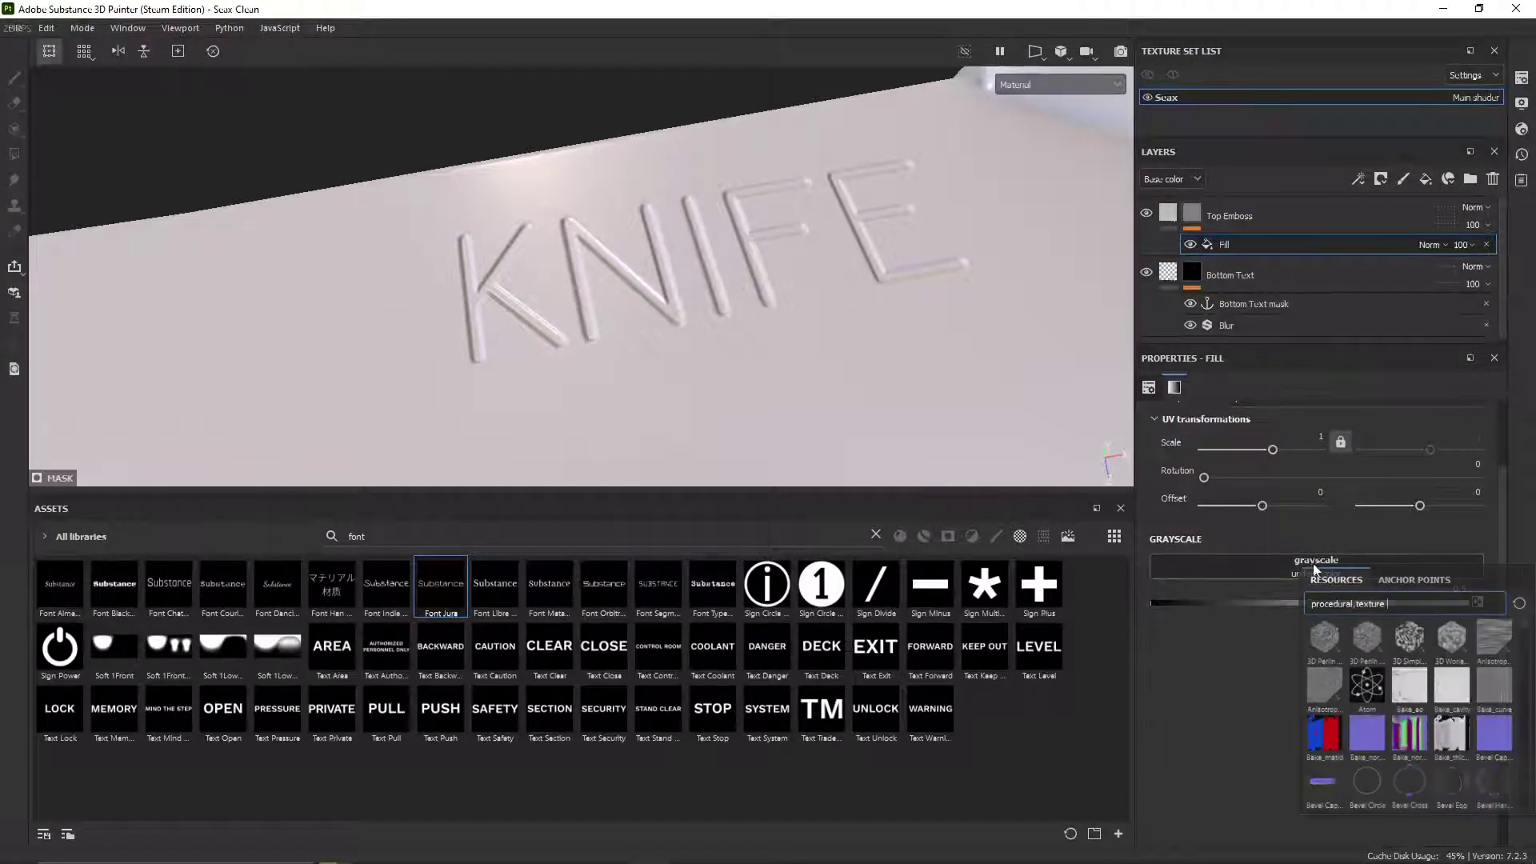
pyautogui.click(1382, 586)
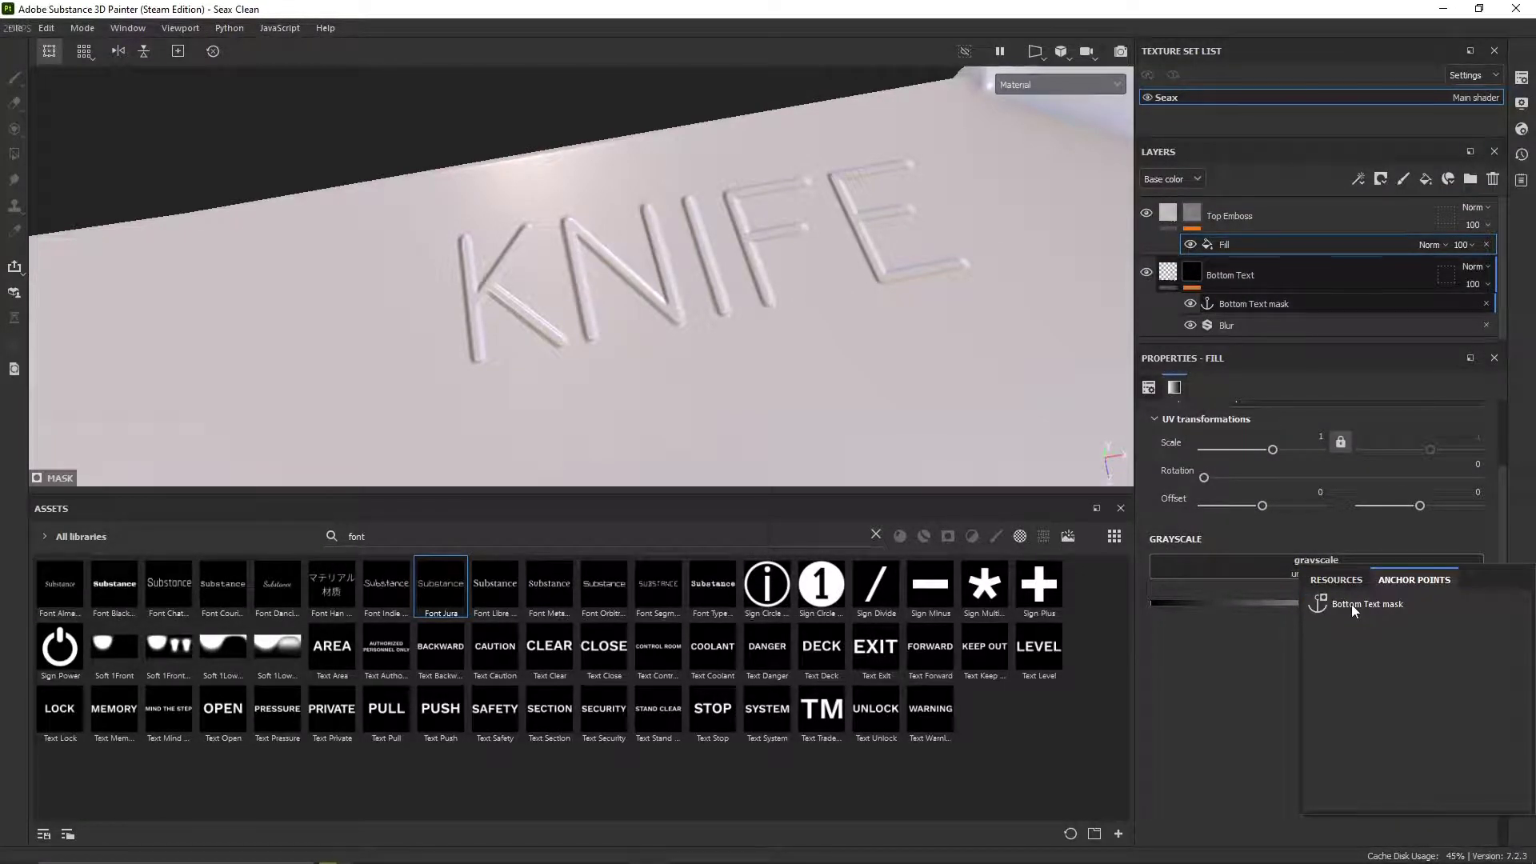
pyautogui.click(1352, 604)
# Step: Display the Top Emboss mask and add a Highpass filter above its fill
pyautogui.click(1193, 221)
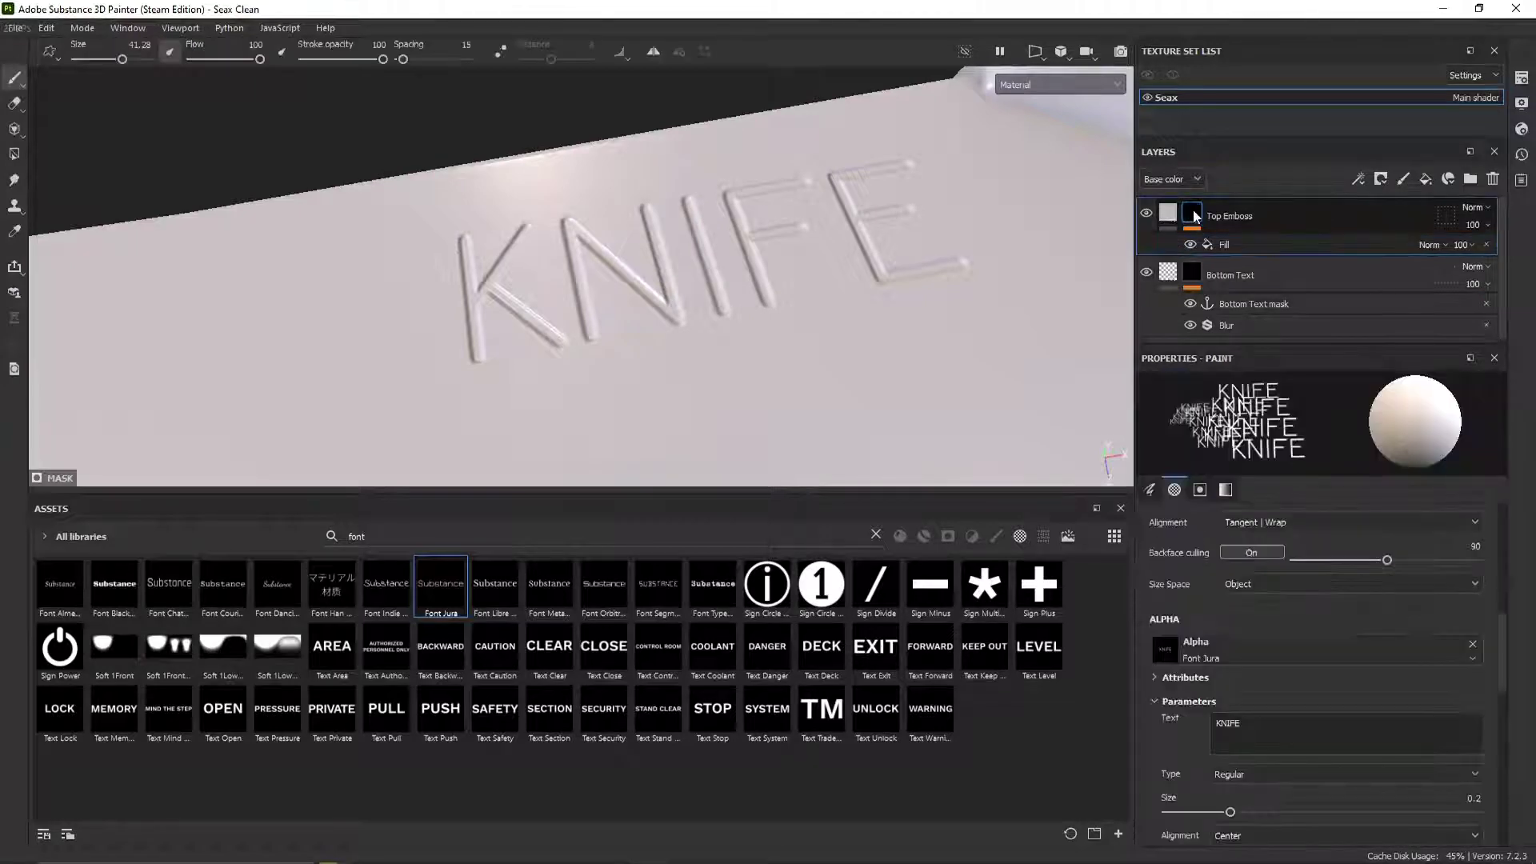
pyautogui.keyDown('alt'); pyautogui.click(1194, 215); pyautogui.keyUp('alt')
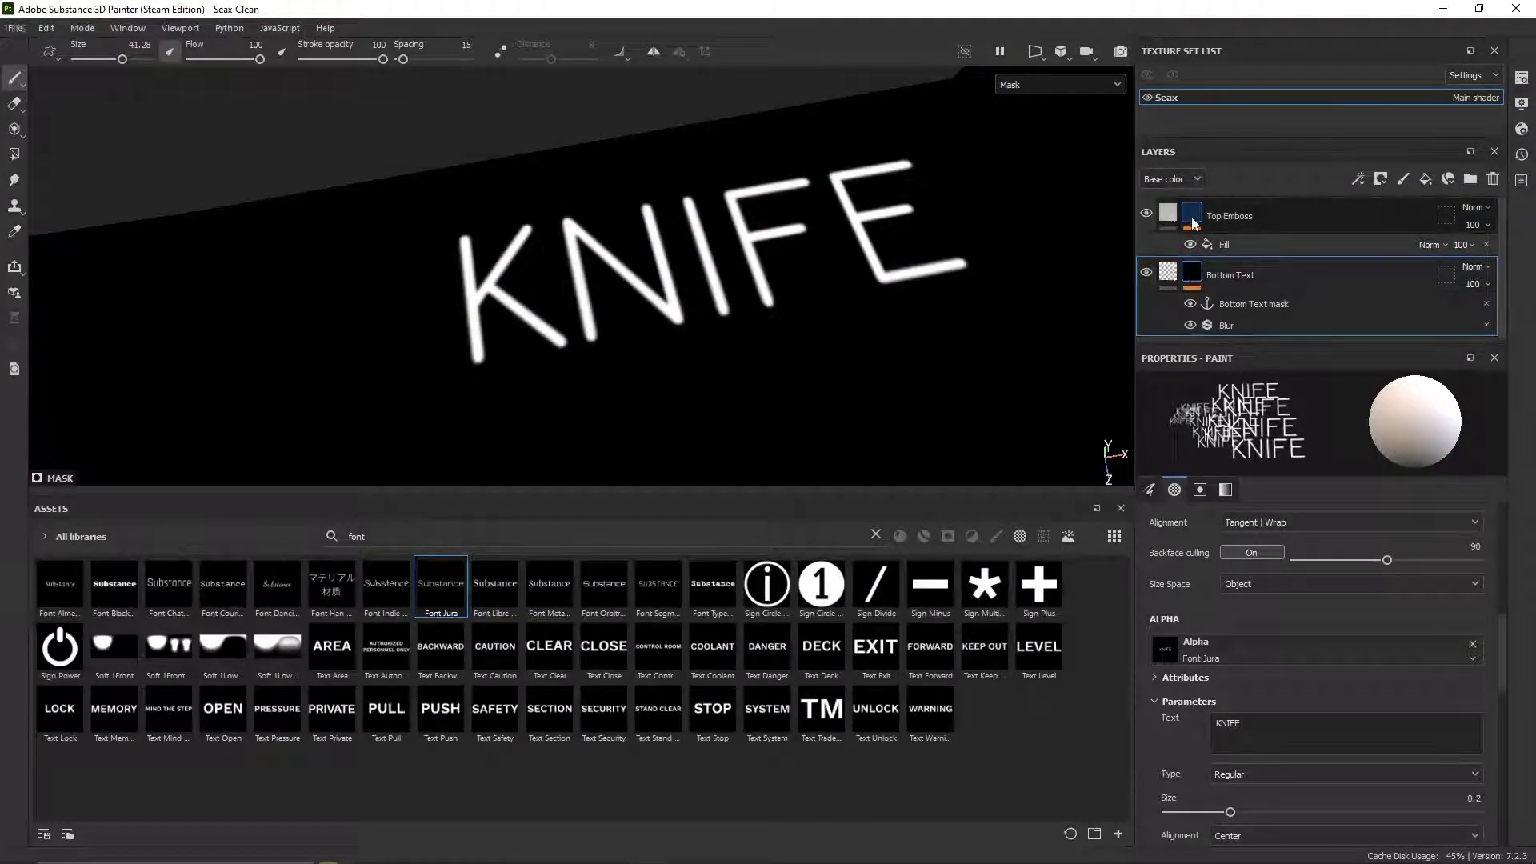
pyautogui.keyDown('alt'); pyautogui.click(1194, 223); pyautogui.keyUp('alt')
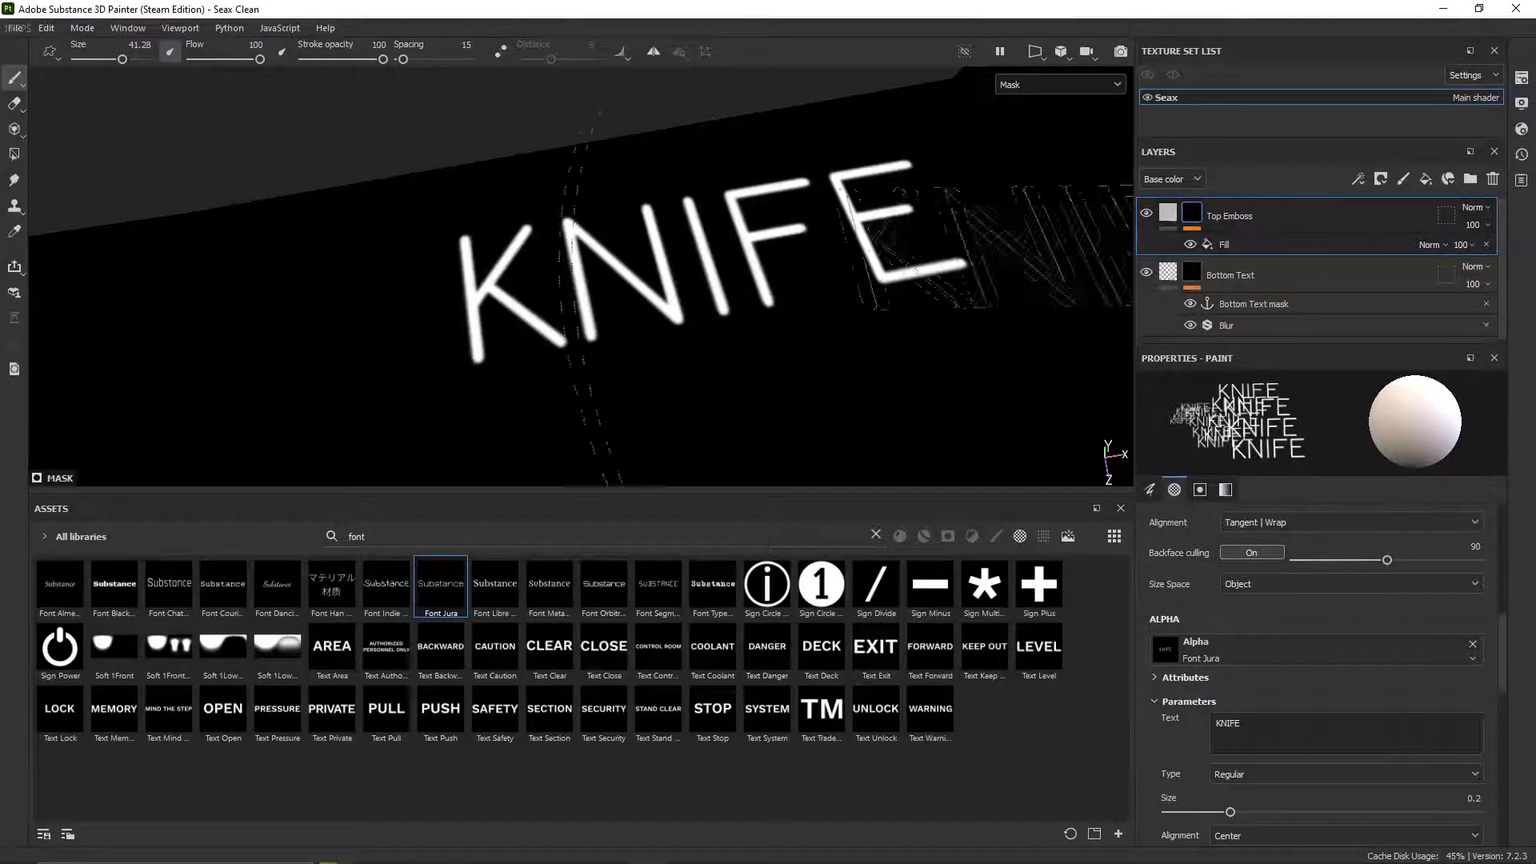
pyautogui.keyDown('alt'); pyautogui.moveTo(893, 230); pyautogui.dragTo(912, 272); pyautogui.keyUp('alt')
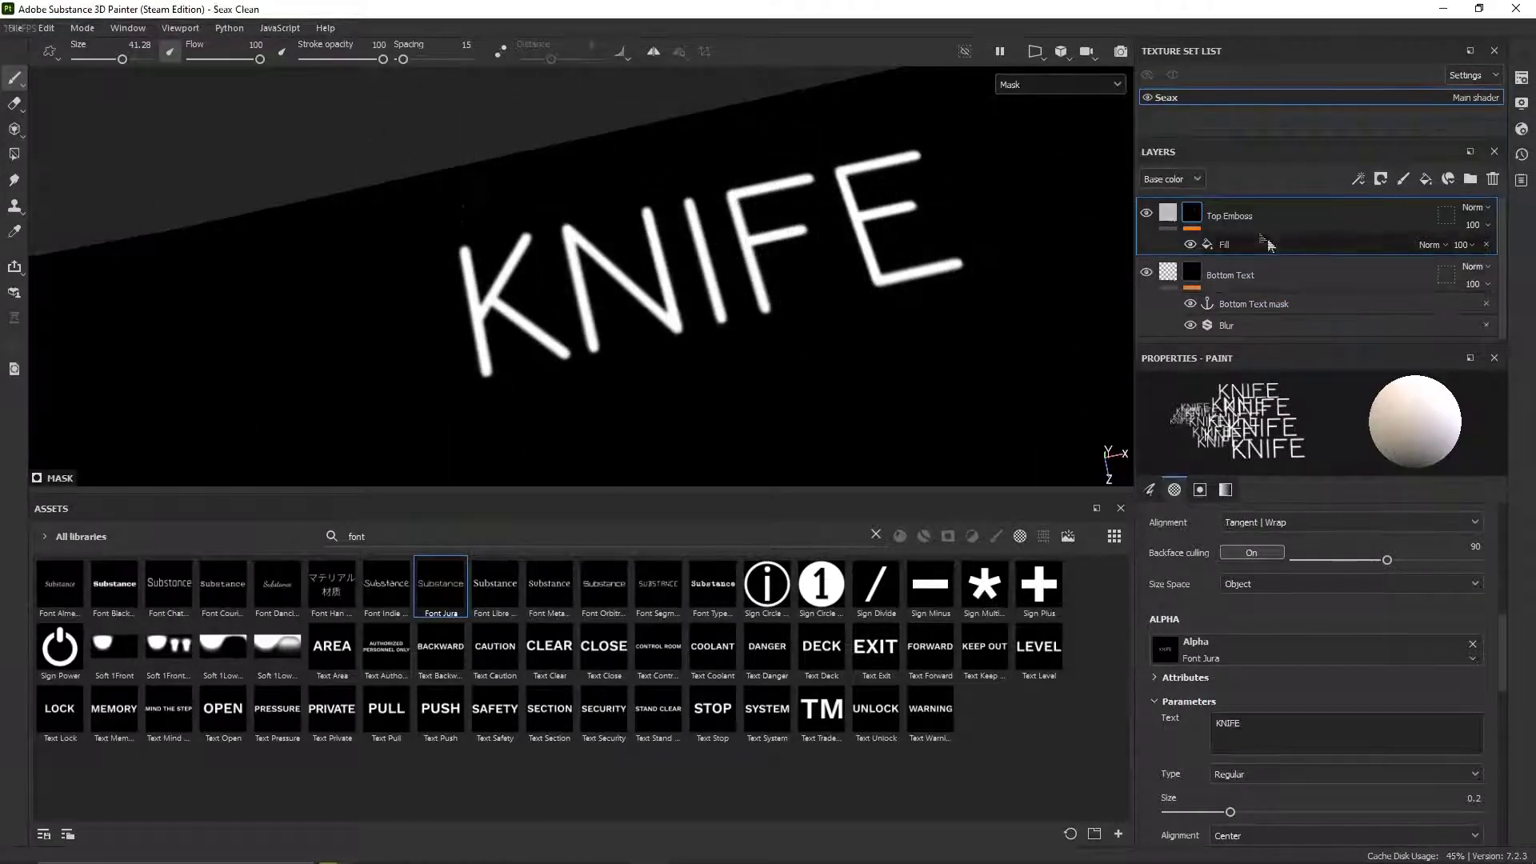
pyautogui.rightClick(1198, 216)
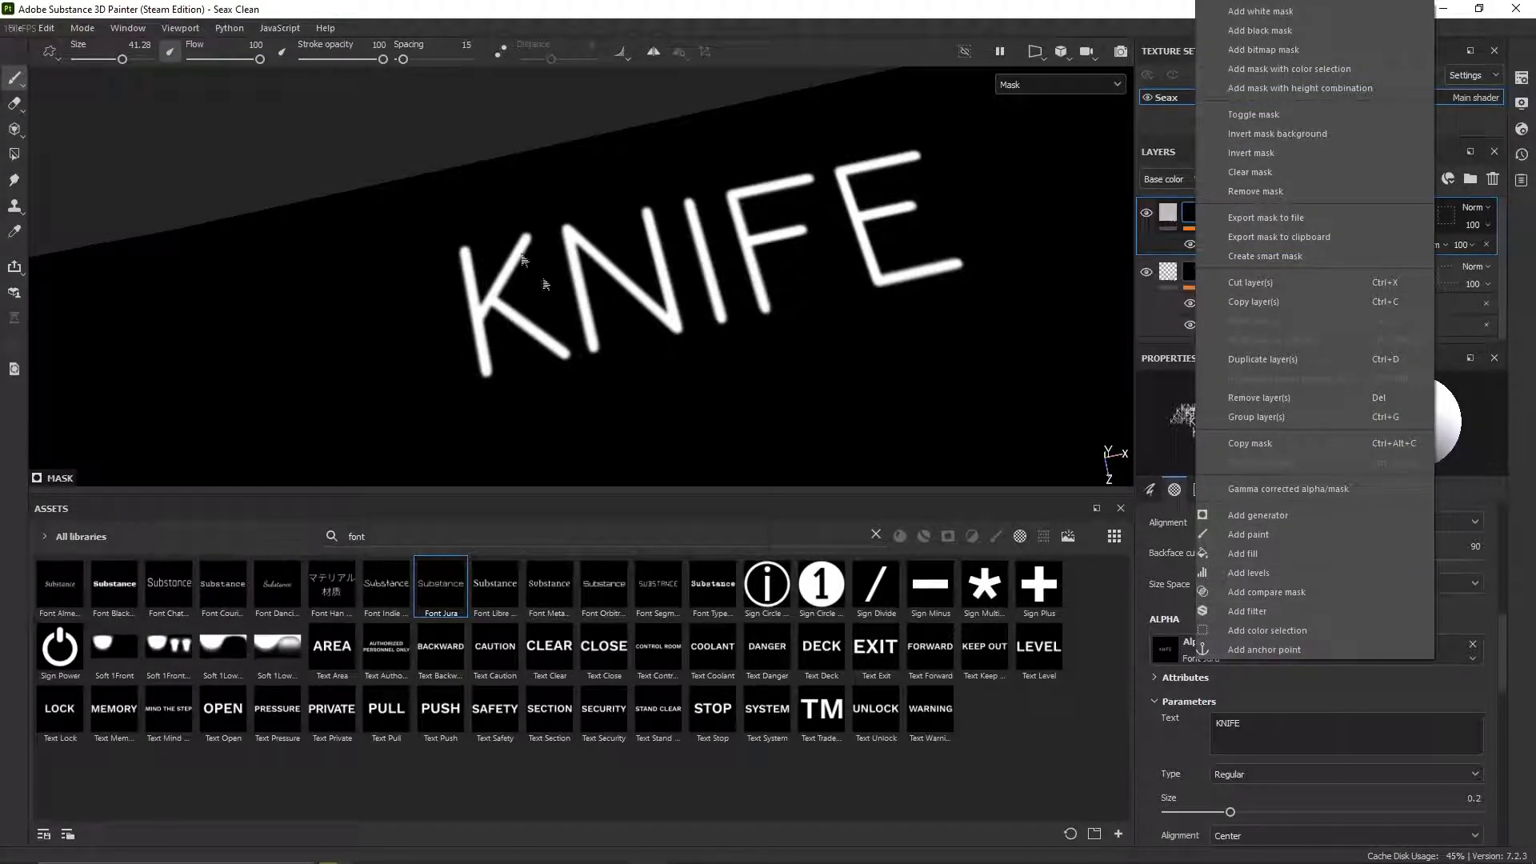
pyautogui.click(1248, 611)
pyautogui.click(1267, 419)
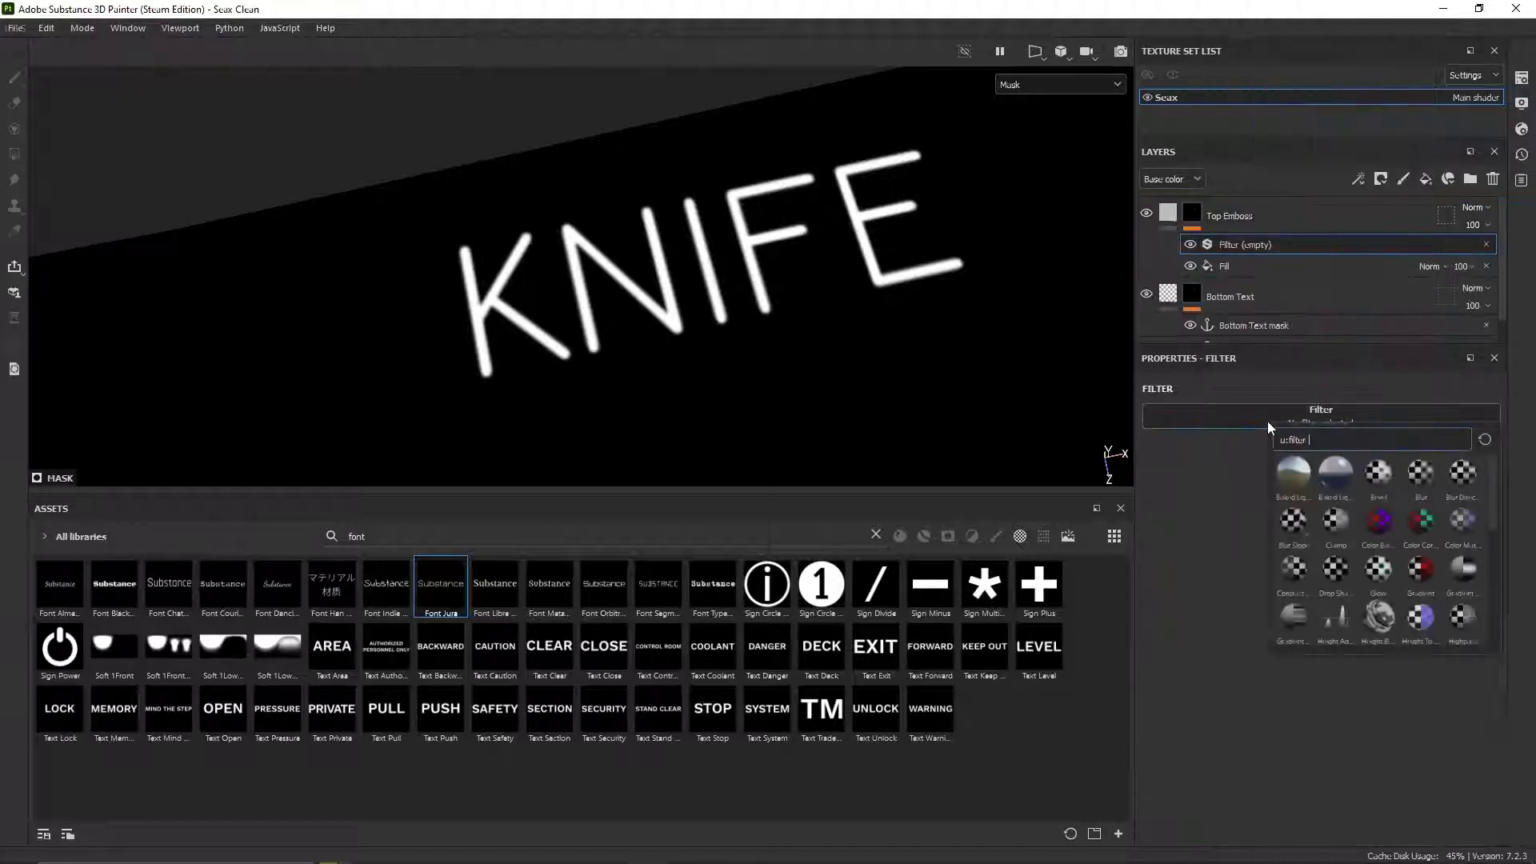
pyautogui.write('high')
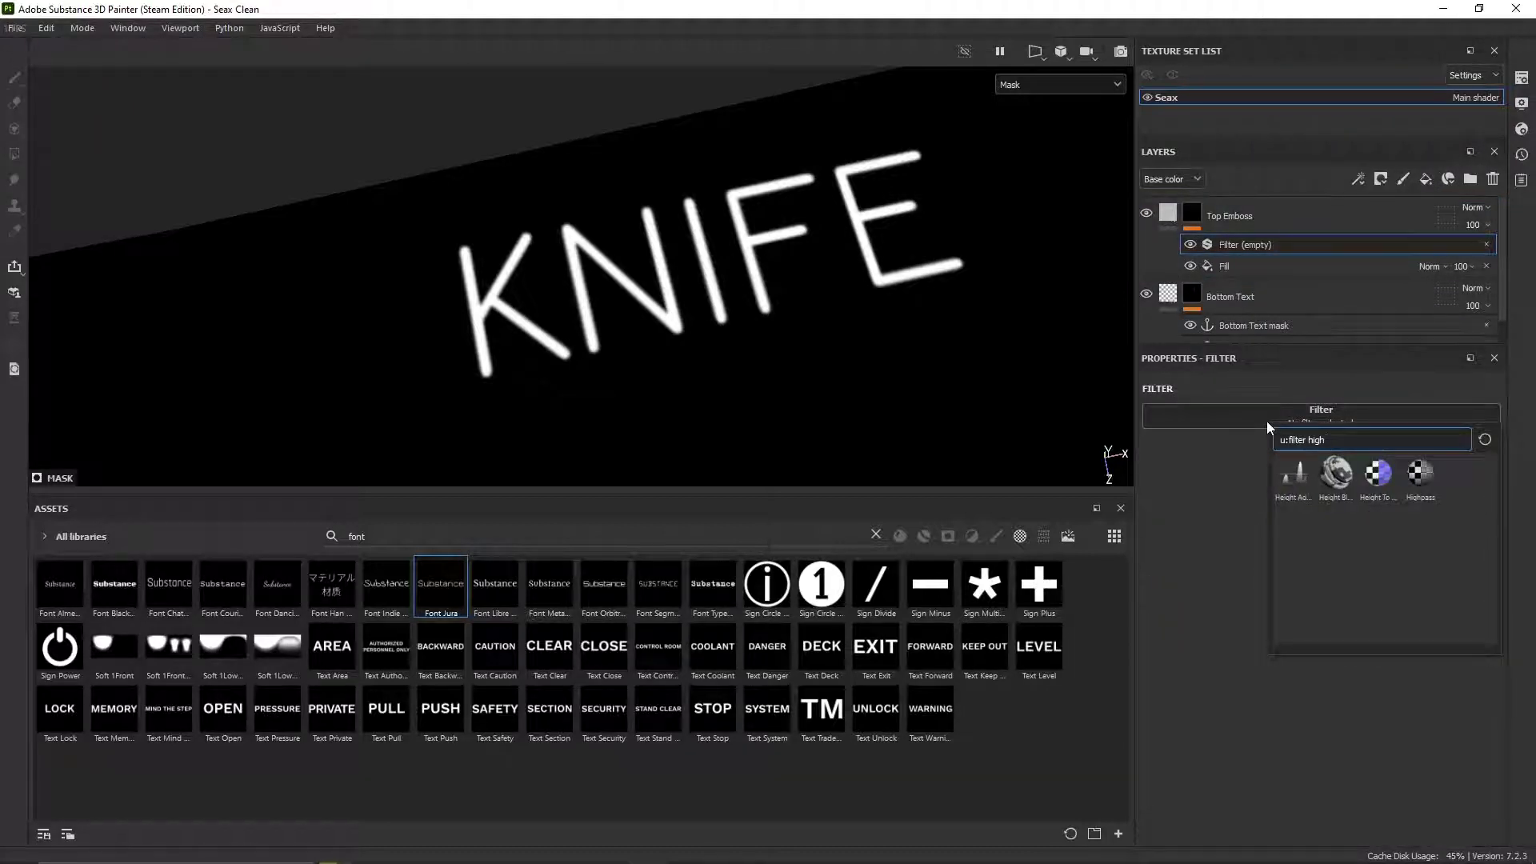
pyautogui.click(1431, 489)
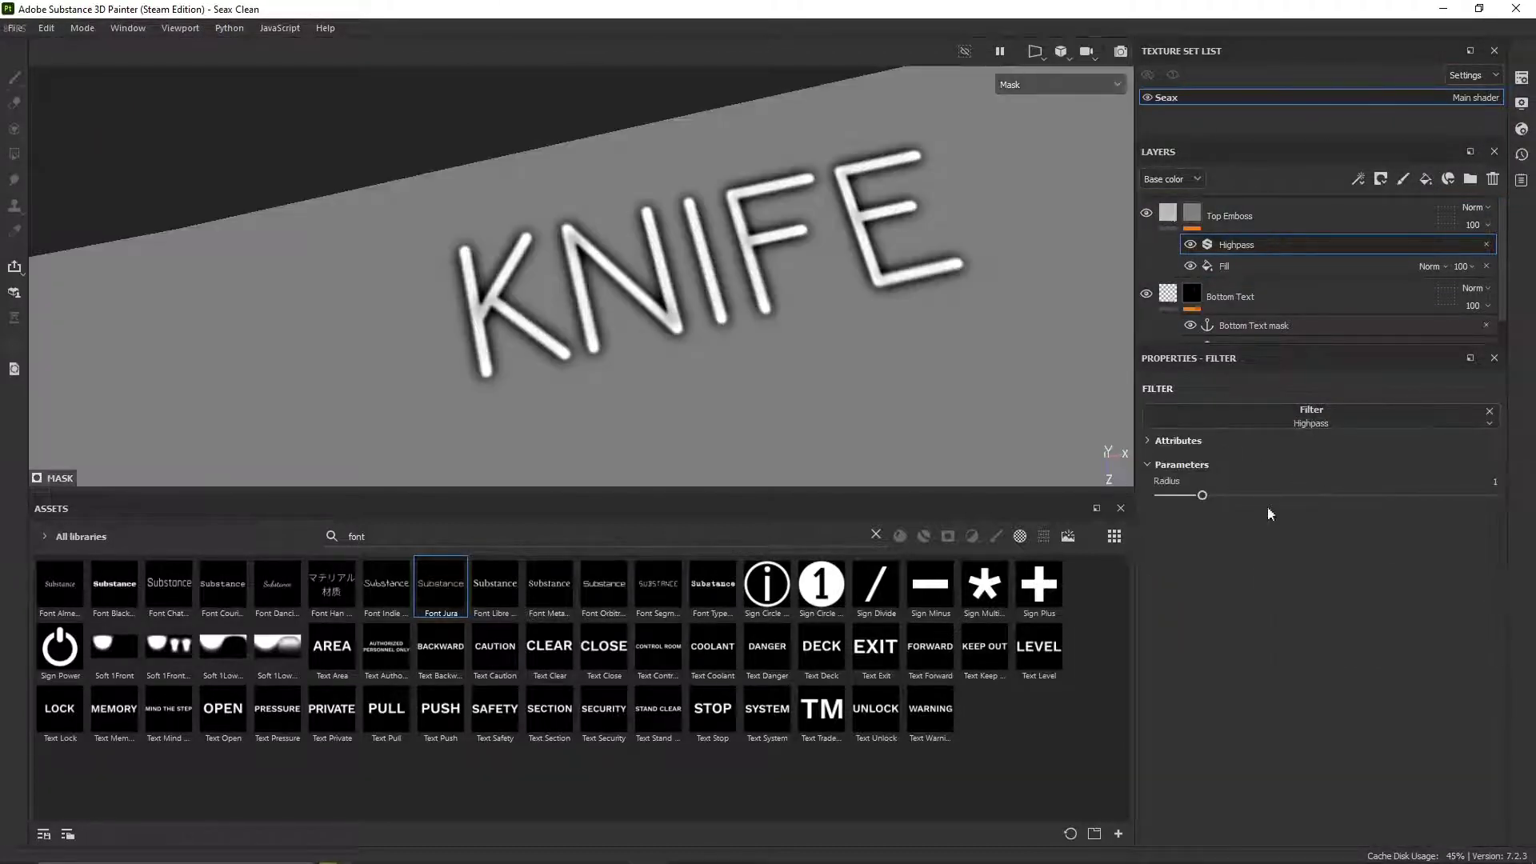
pyautogui.keyDown('alt'); pyautogui.moveTo(920, 190); pyautogui.dragTo(809, 333); pyautogui.keyUp('alt')
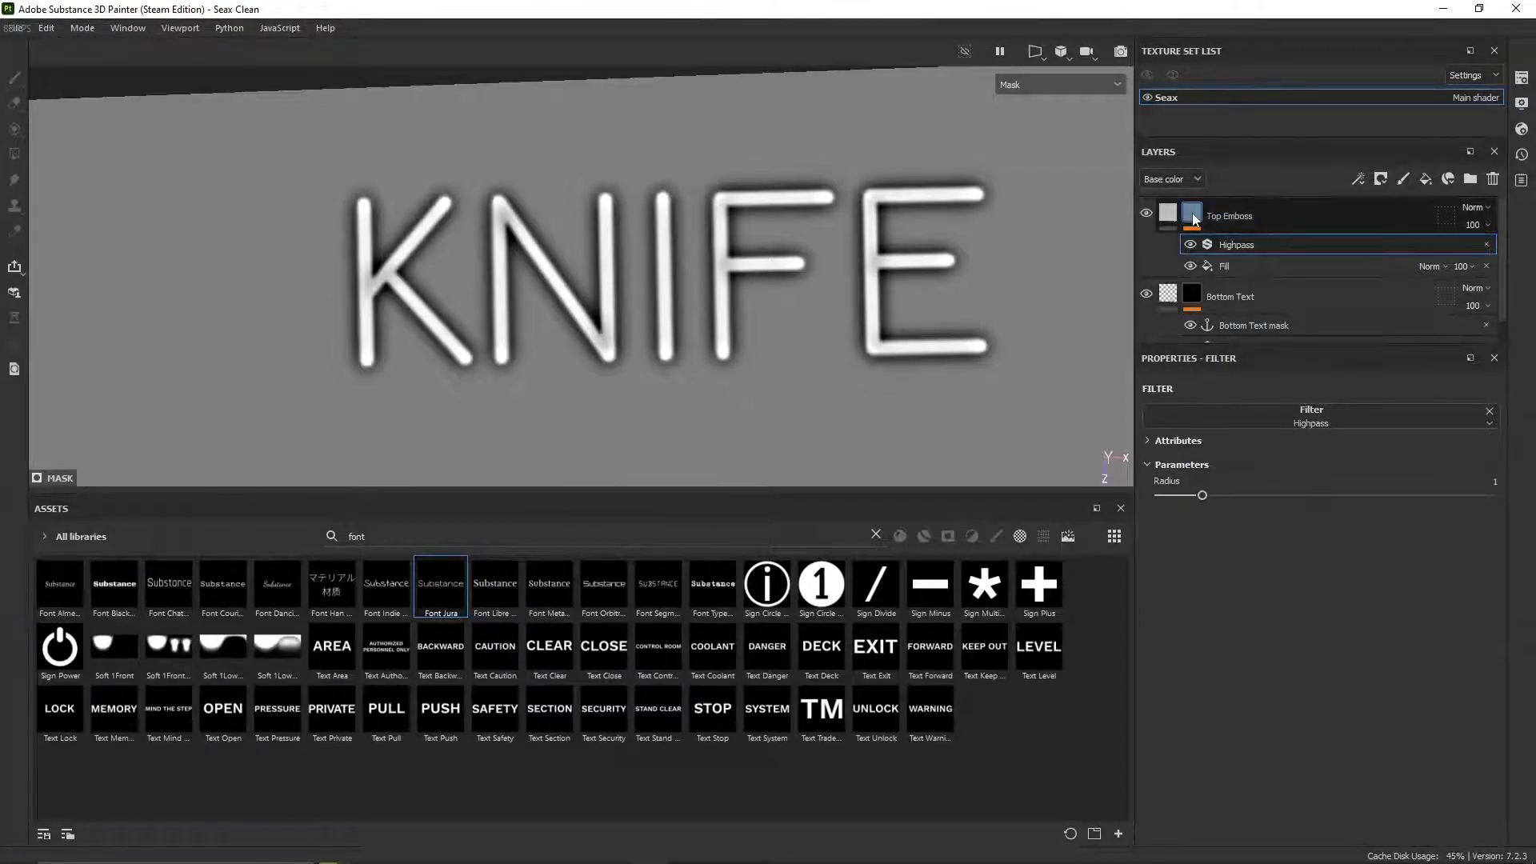
# Step: Invert the Top Emboss mask
pyautogui.rightClick(1194, 214)
pyautogui.click(1227, 155)
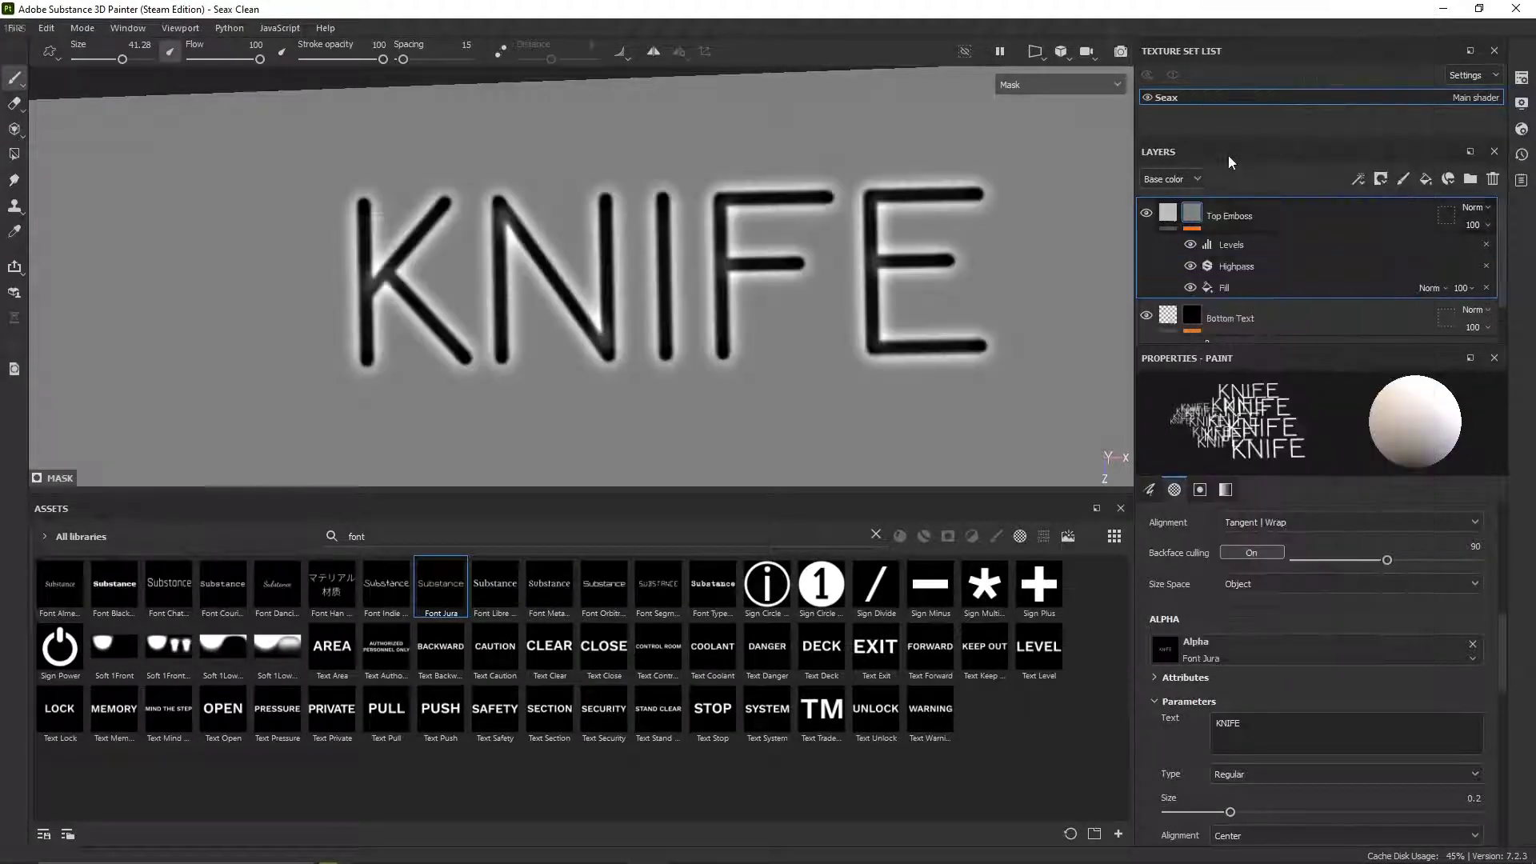
pyautogui.keyDown('alt'); pyautogui.moveTo(695, 276); pyautogui.dragTo(694, 358); pyautogui.keyUp('alt')
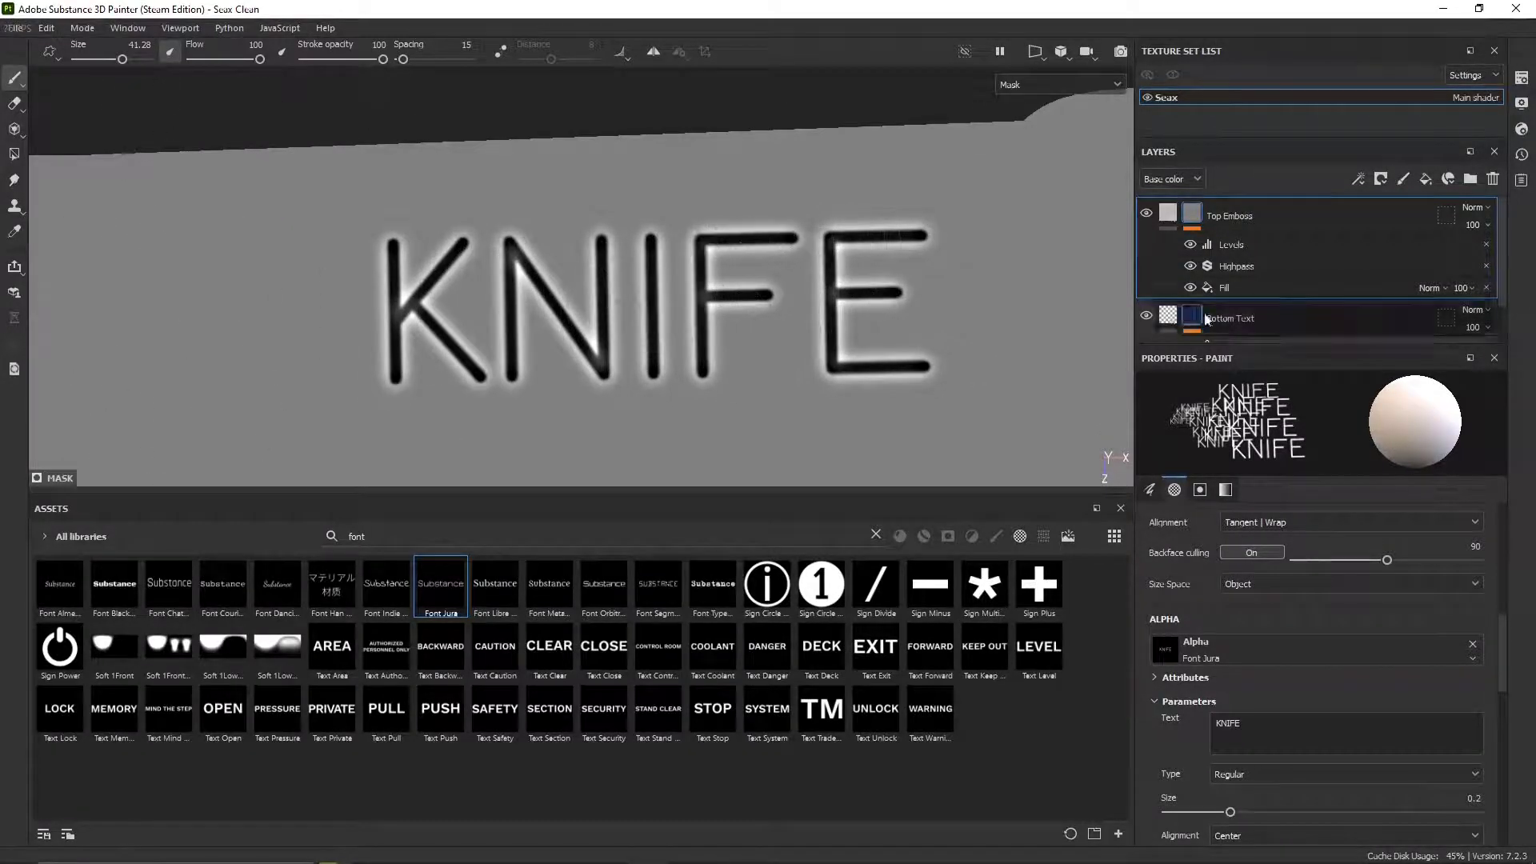
# Step: Add a second Levels effect to the Top Emboss mask and raise its black input level to about 0.53
pyautogui.rightClick(1191, 218)
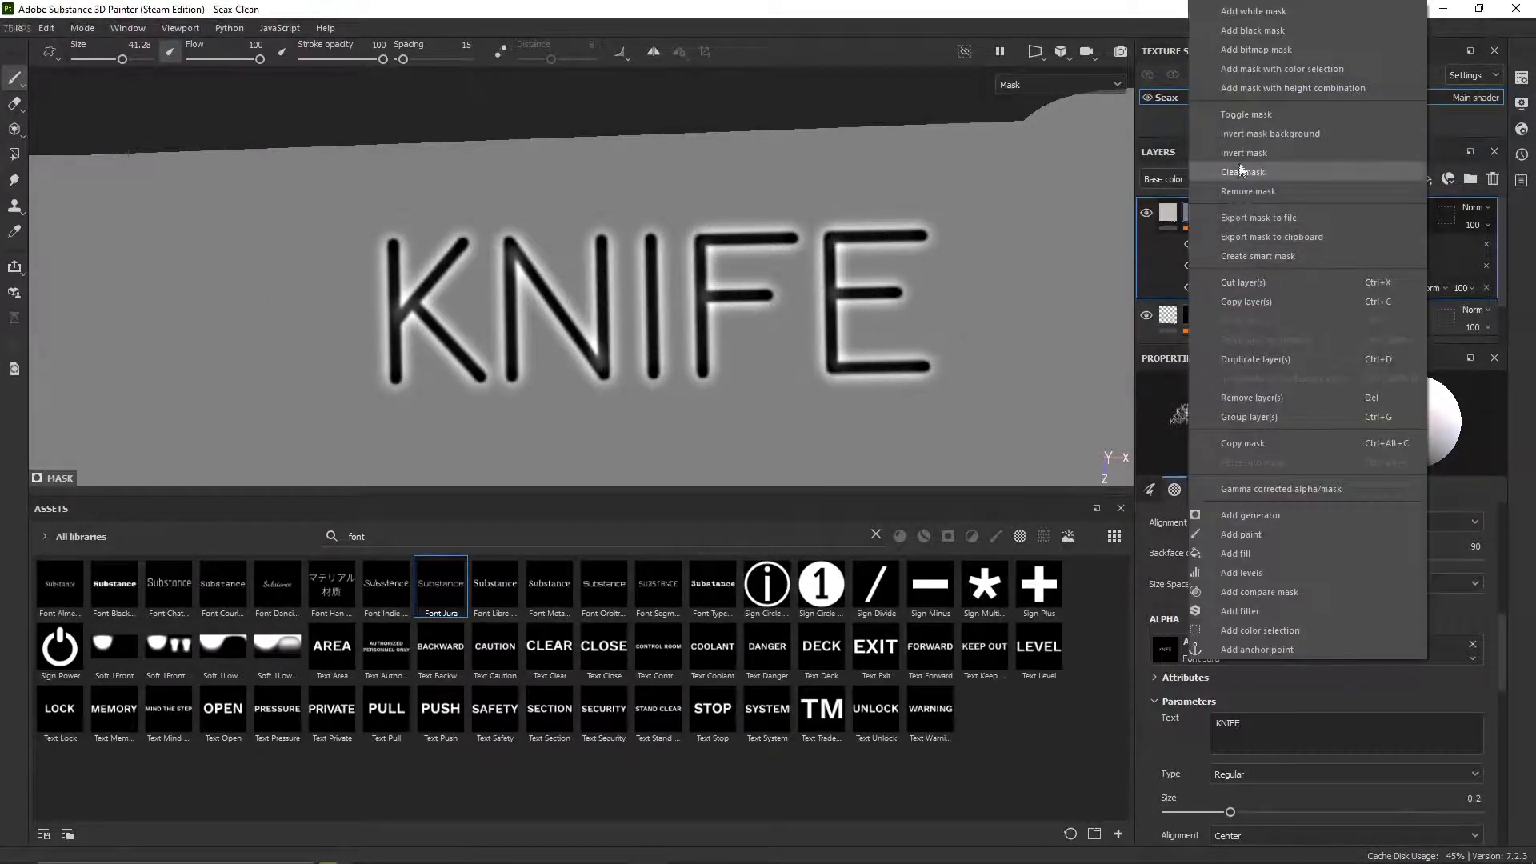
pyautogui.click(1326, 575)
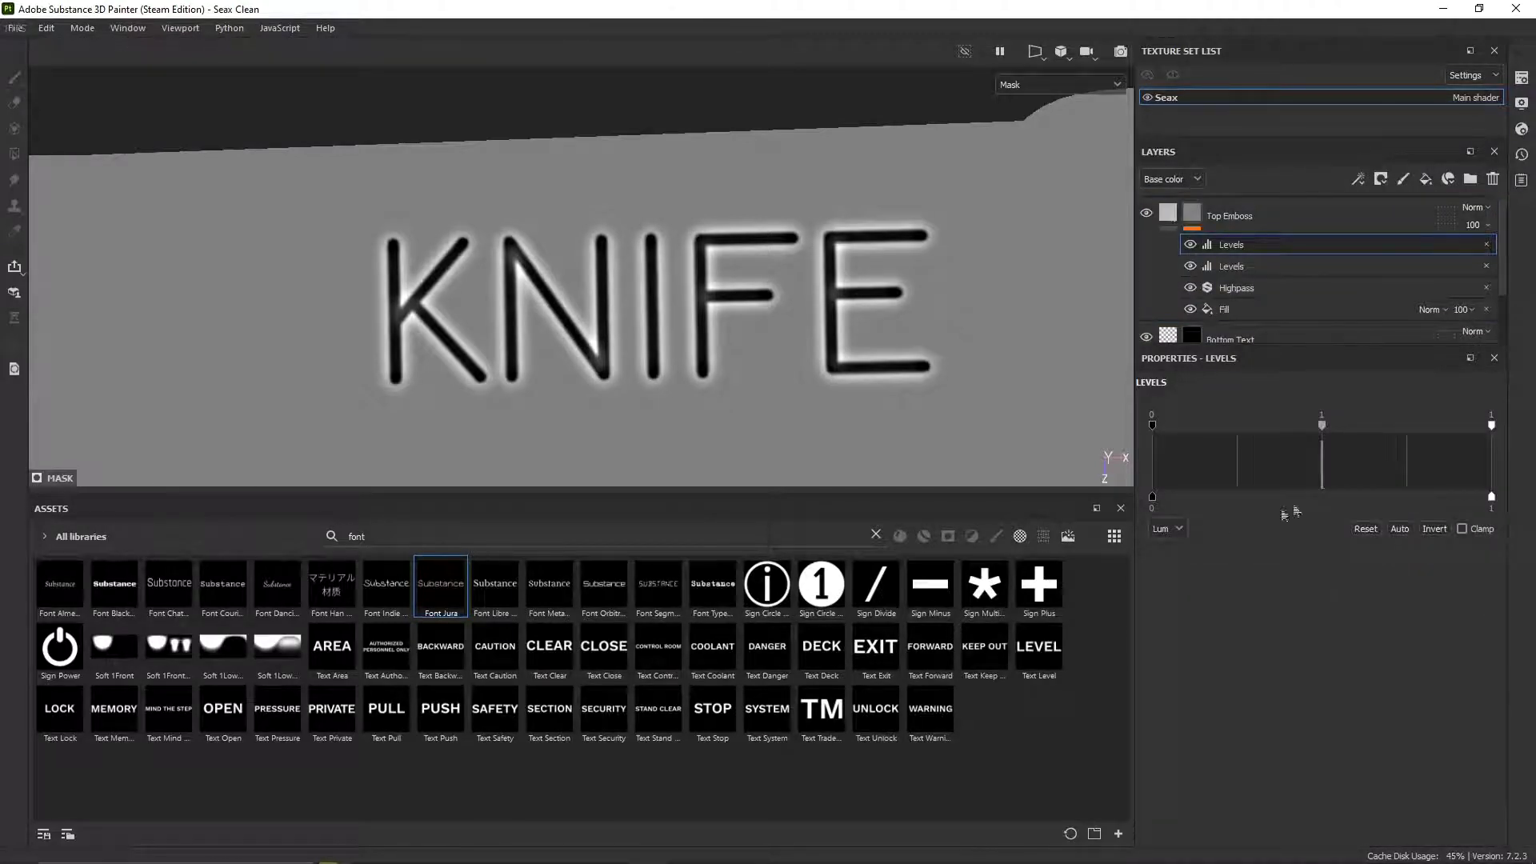
pyautogui.scroll(-5, 792, 357)
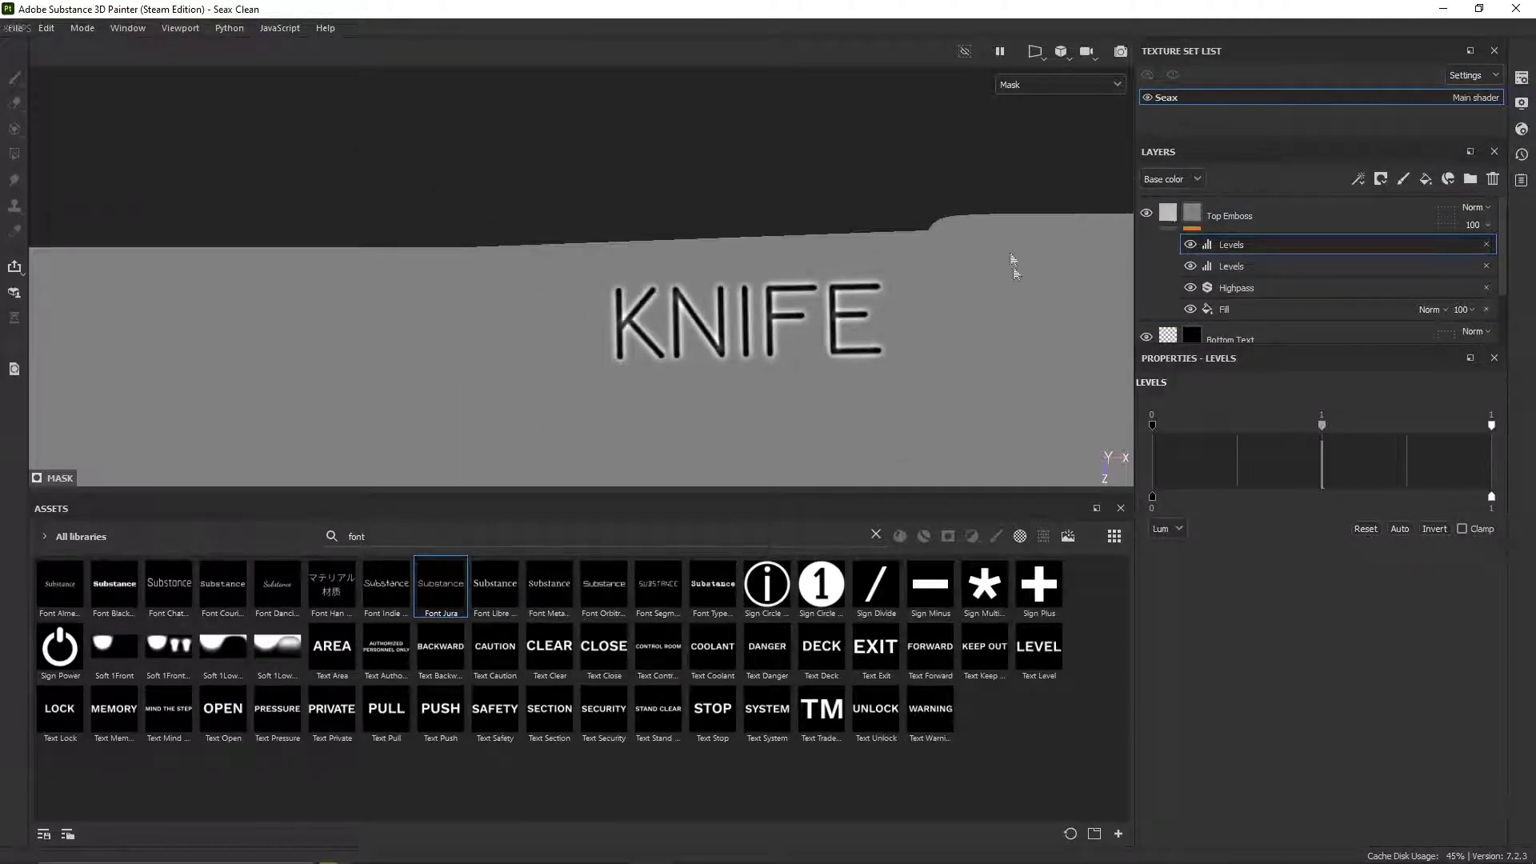
pyautogui.scroll(5, 824, 336)
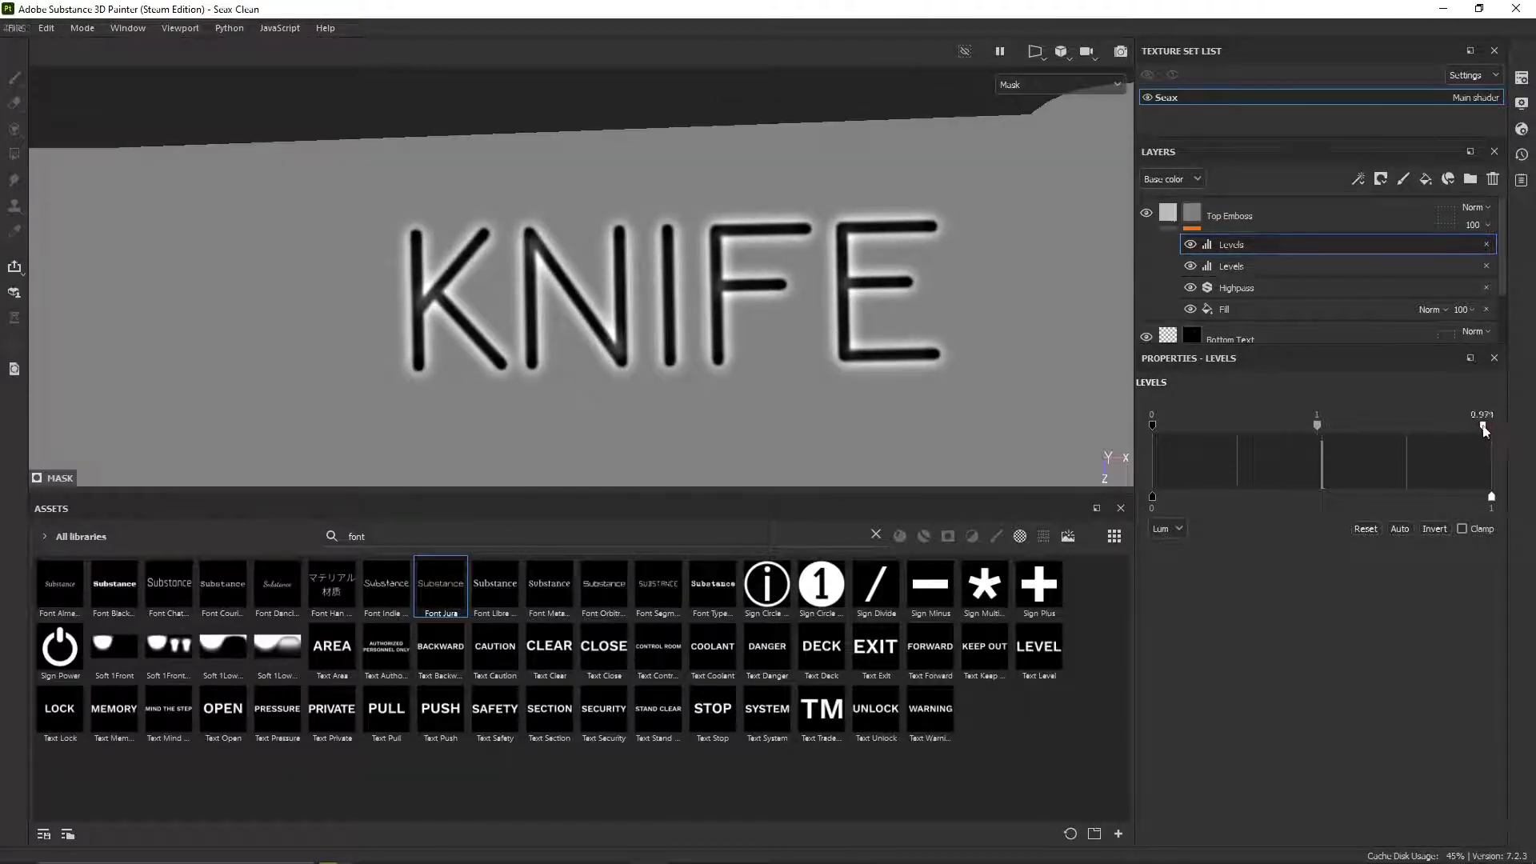
pyautogui.moveTo(1484, 431)
pyautogui.mouseDown()
pyautogui.moveTo(1371, 432)
pyautogui.moveTo(1490, 429)
pyautogui.mouseUp()
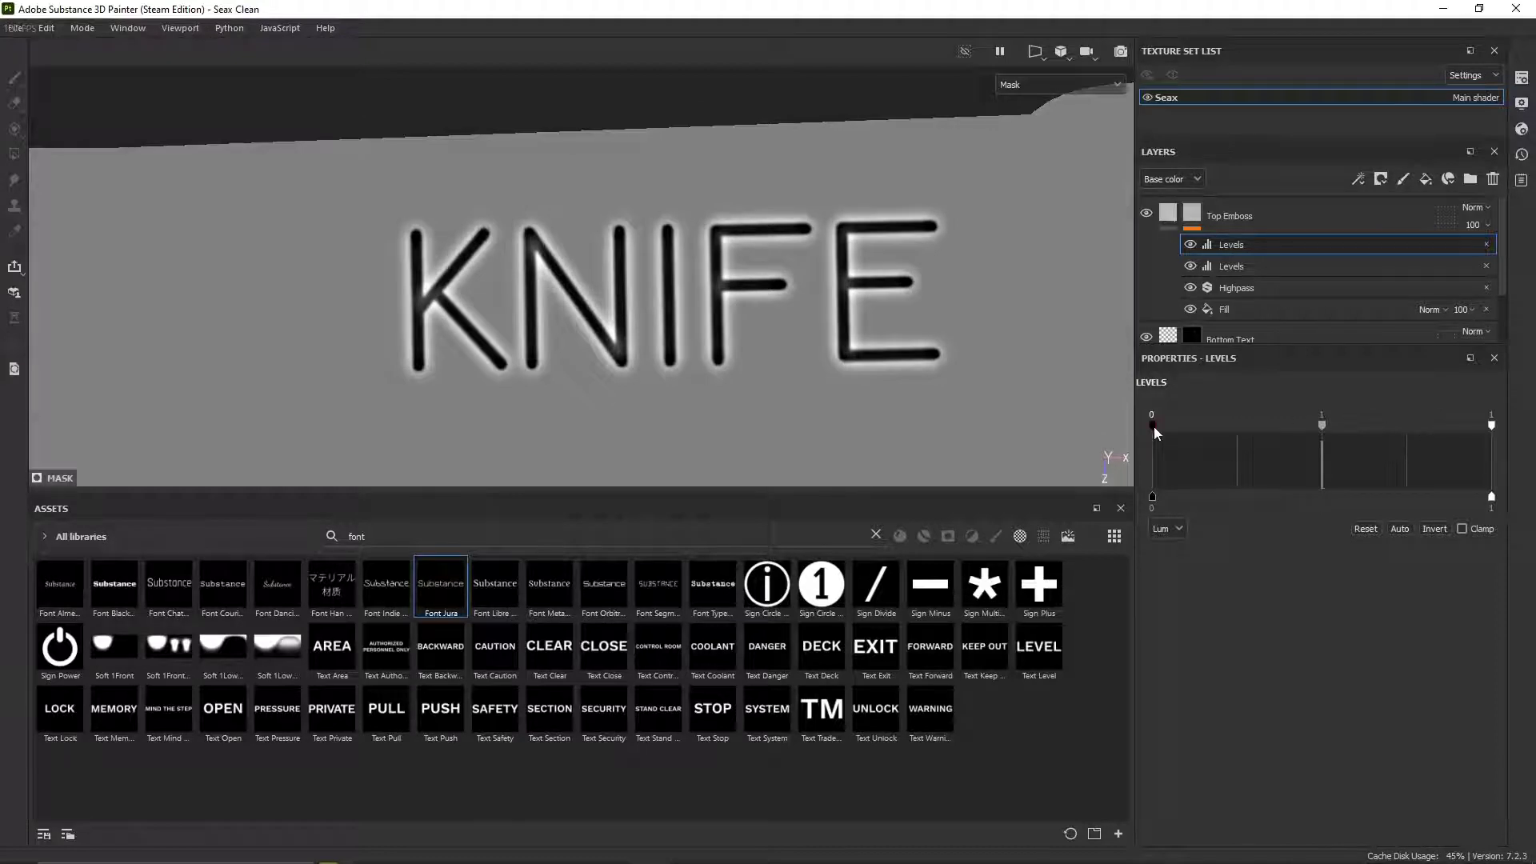
pyautogui.moveTo(1155, 431); pyautogui.dragTo(1333, 433)
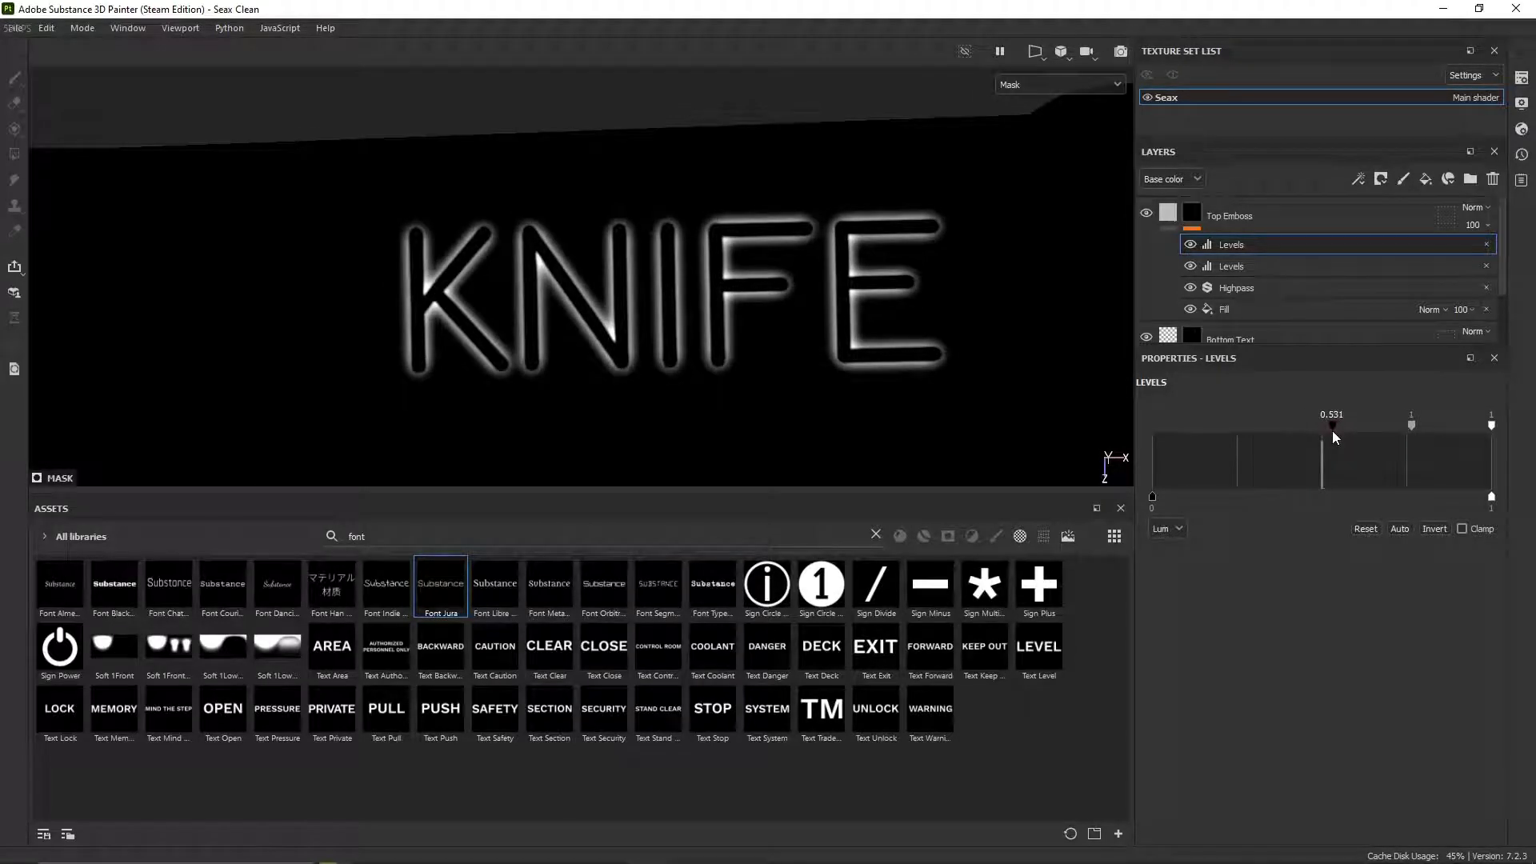
# Step: Fine-tune the uppermost Levels by lowering its black input to about 0.51, and check the glow around the letters
pyautogui.keyDown('alt'); pyautogui.moveTo(788, 352); pyautogui.dragTo(728, 243); pyautogui.keyUp('alt')
pyautogui.keyDown('alt'); pyautogui.moveTo(727, 243); pyautogui.dragTo(824, 309, button='right'); pyautogui.keyUp('alt')
pyautogui.keyDown('alt'); pyautogui.moveTo(824, 308); pyautogui.dragTo(882, 402); pyautogui.keyUp('alt')
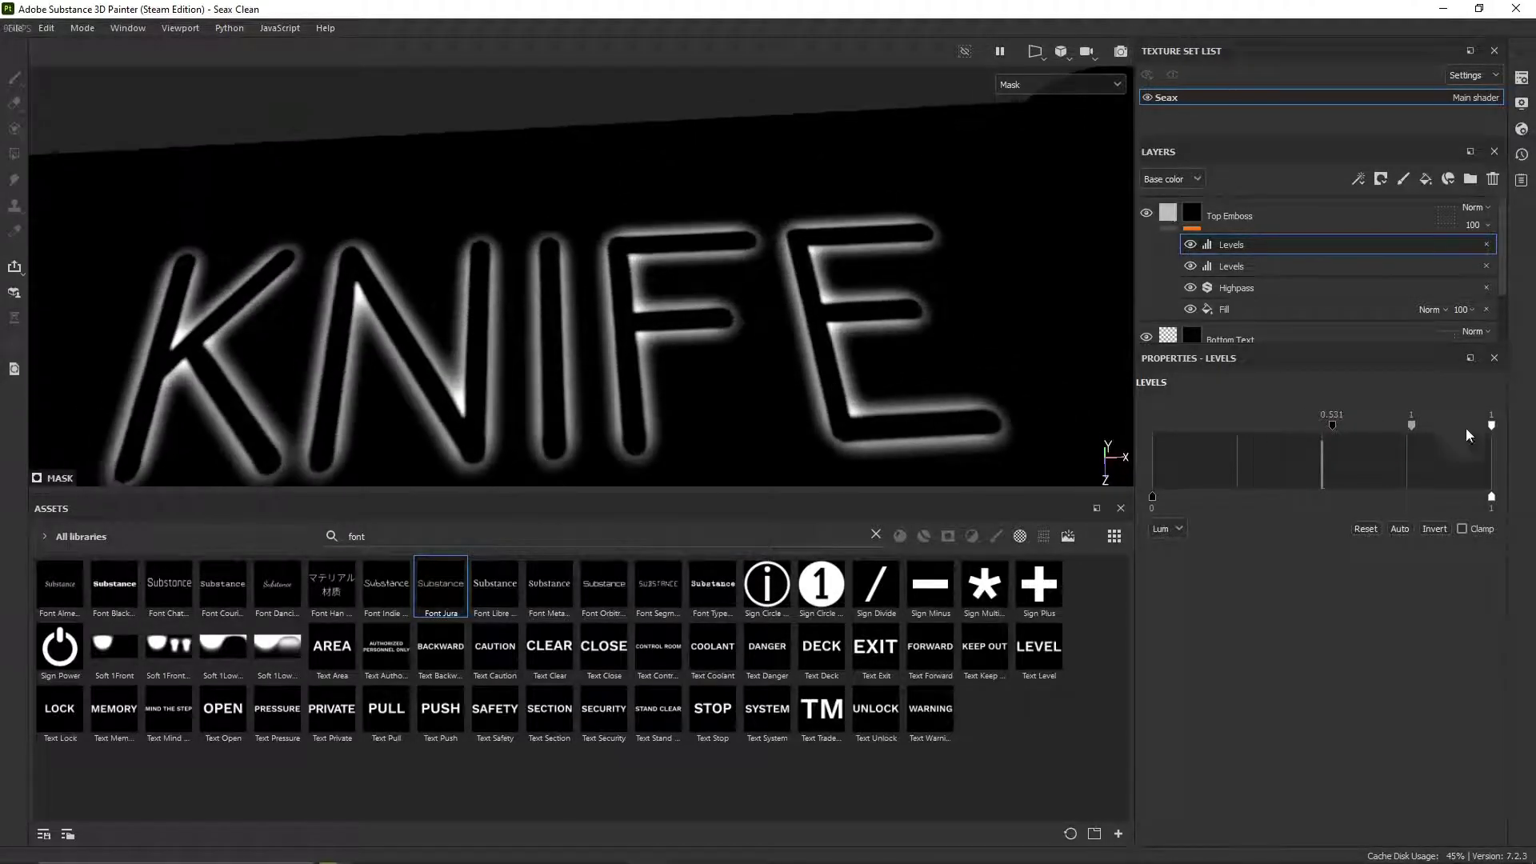
pyautogui.moveTo(1333, 429)
pyautogui.mouseDown()
pyautogui.moveTo(1385, 430)
pyautogui.moveTo(1285, 426)
pyautogui.moveTo(1335, 429)
pyautogui.moveTo(1320, 427)
pyautogui.mouseUp()
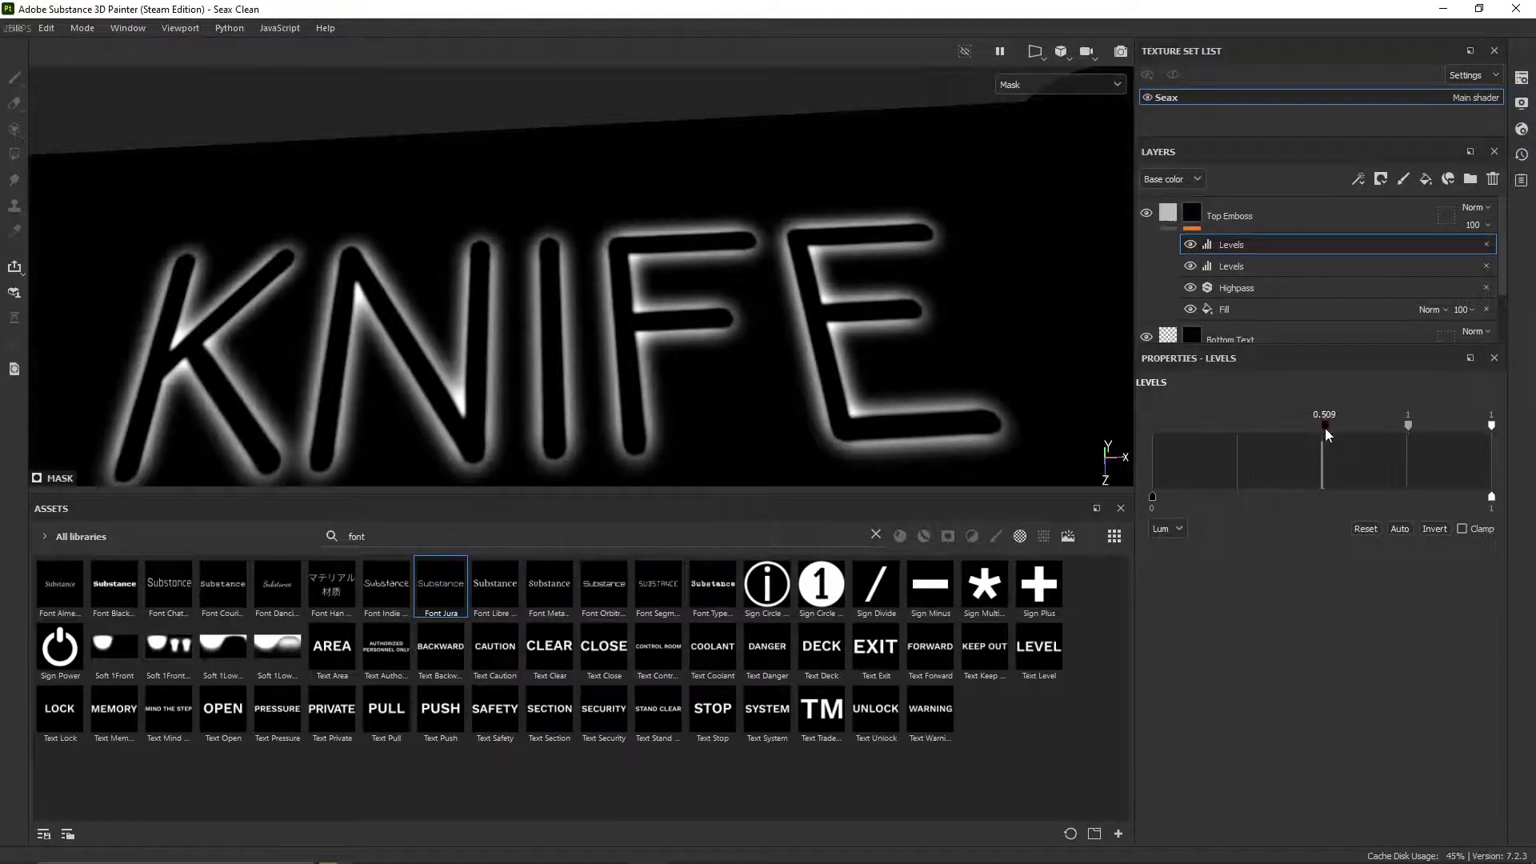
pyautogui.scroll(-6, 715, 352)
pyautogui.keyDown('alt'); pyautogui.moveTo(724, 351); pyautogui.dragTo(709, 388); pyautogui.keyUp('alt')
pyautogui.scroll(-4, 707, 388)
pyautogui.scroll(10, 712, 398)
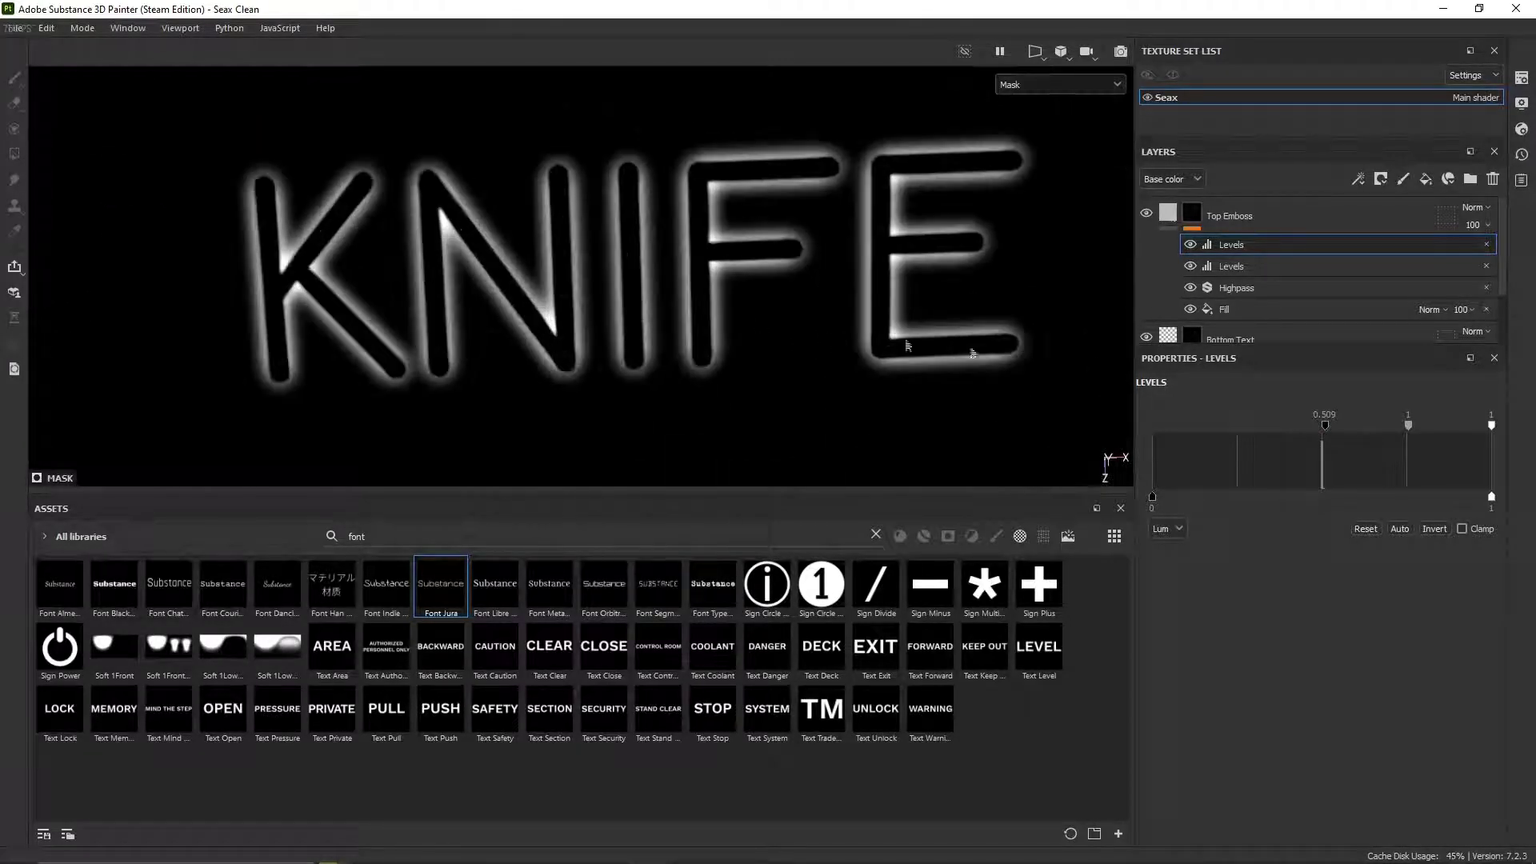
# Step: Turn off the color, rough, metal and nrm channels of the Top Emboss fill and set its Height to about 0.05
pyautogui.click(1168, 212)
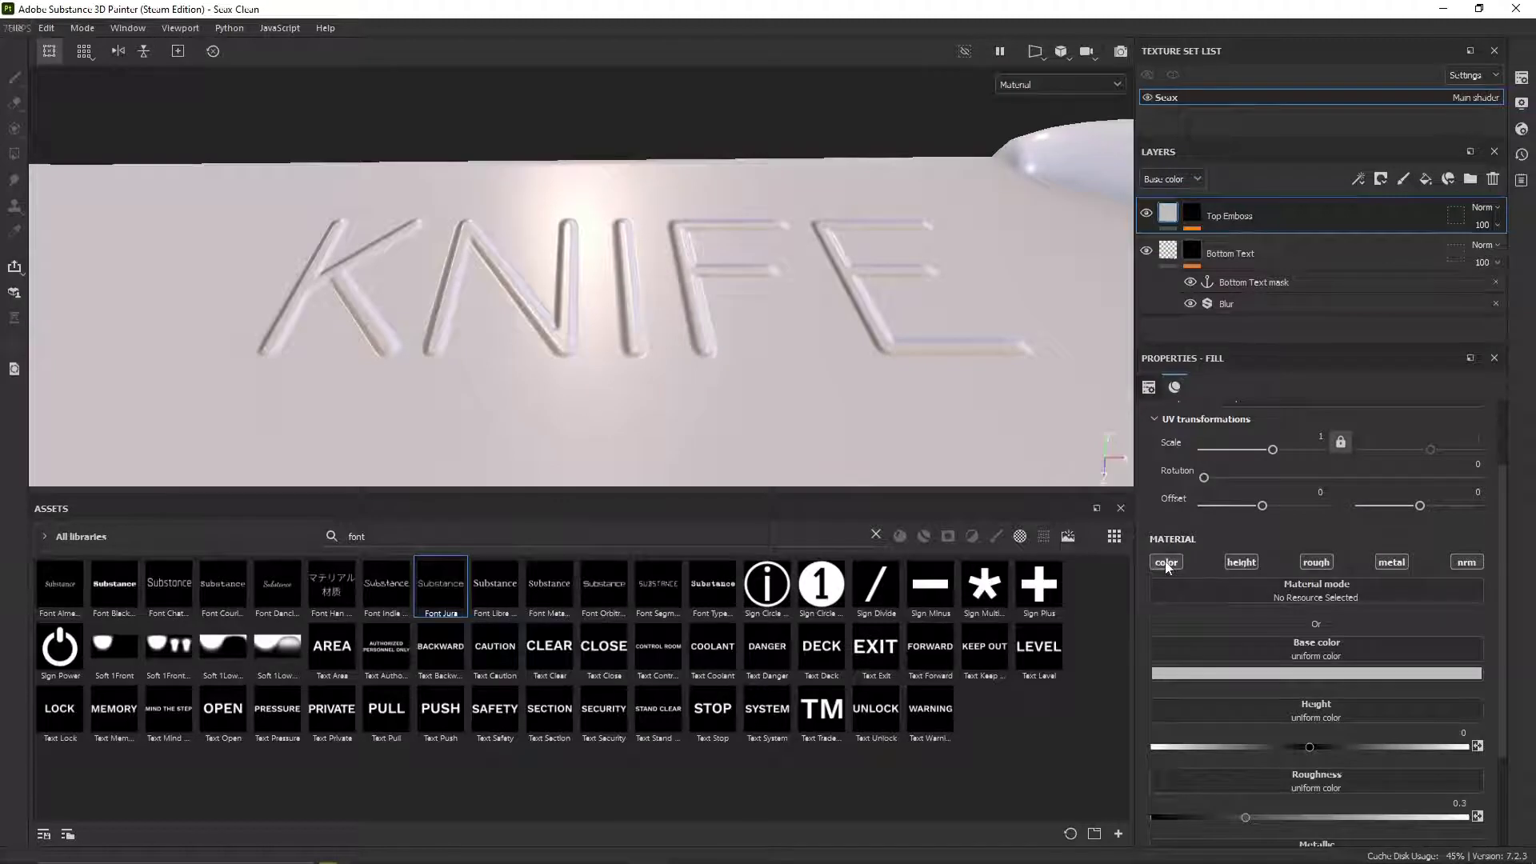
pyautogui.click(1166, 562)
pyautogui.click(1317, 562)
pyautogui.click(1392, 563)
pyautogui.click(1457, 563)
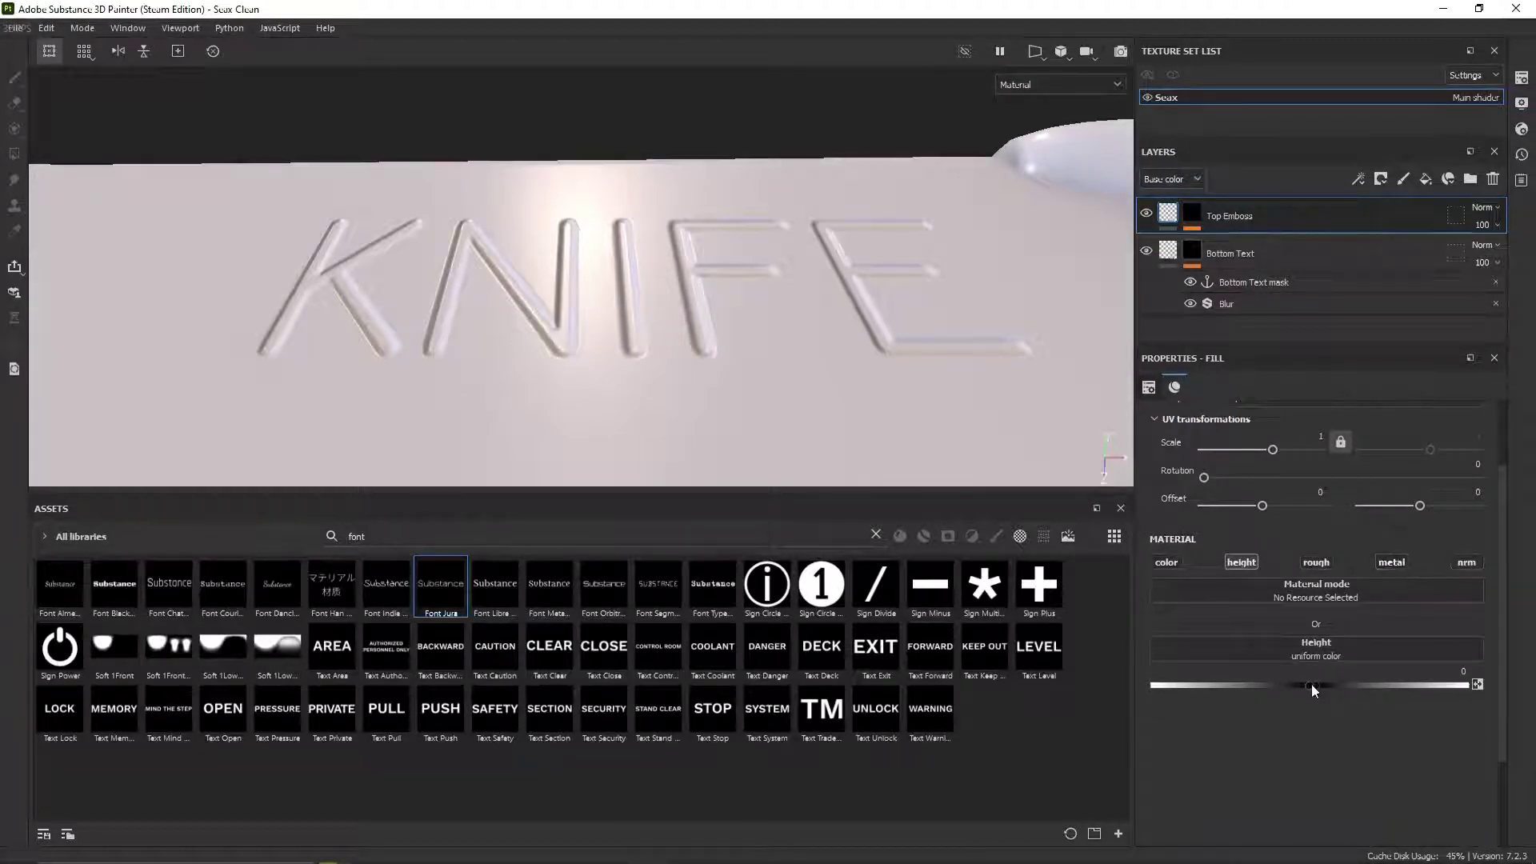
pyautogui.moveTo(1312, 684); pyautogui.dragTo(1373, 698)
pyautogui.moveTo(648, 312)
pyautogui.keyDown('alt'); pyautogui.mouseDown()
pyautogui.moveTo(532, 394)
pyautogui.moveTo(641, 252)
pyautogui.moveTo(683, 269)
pyautogui.moveTo(645, 315)
pyautogui.mouseUp(); pyautogui.keyUp('alt')
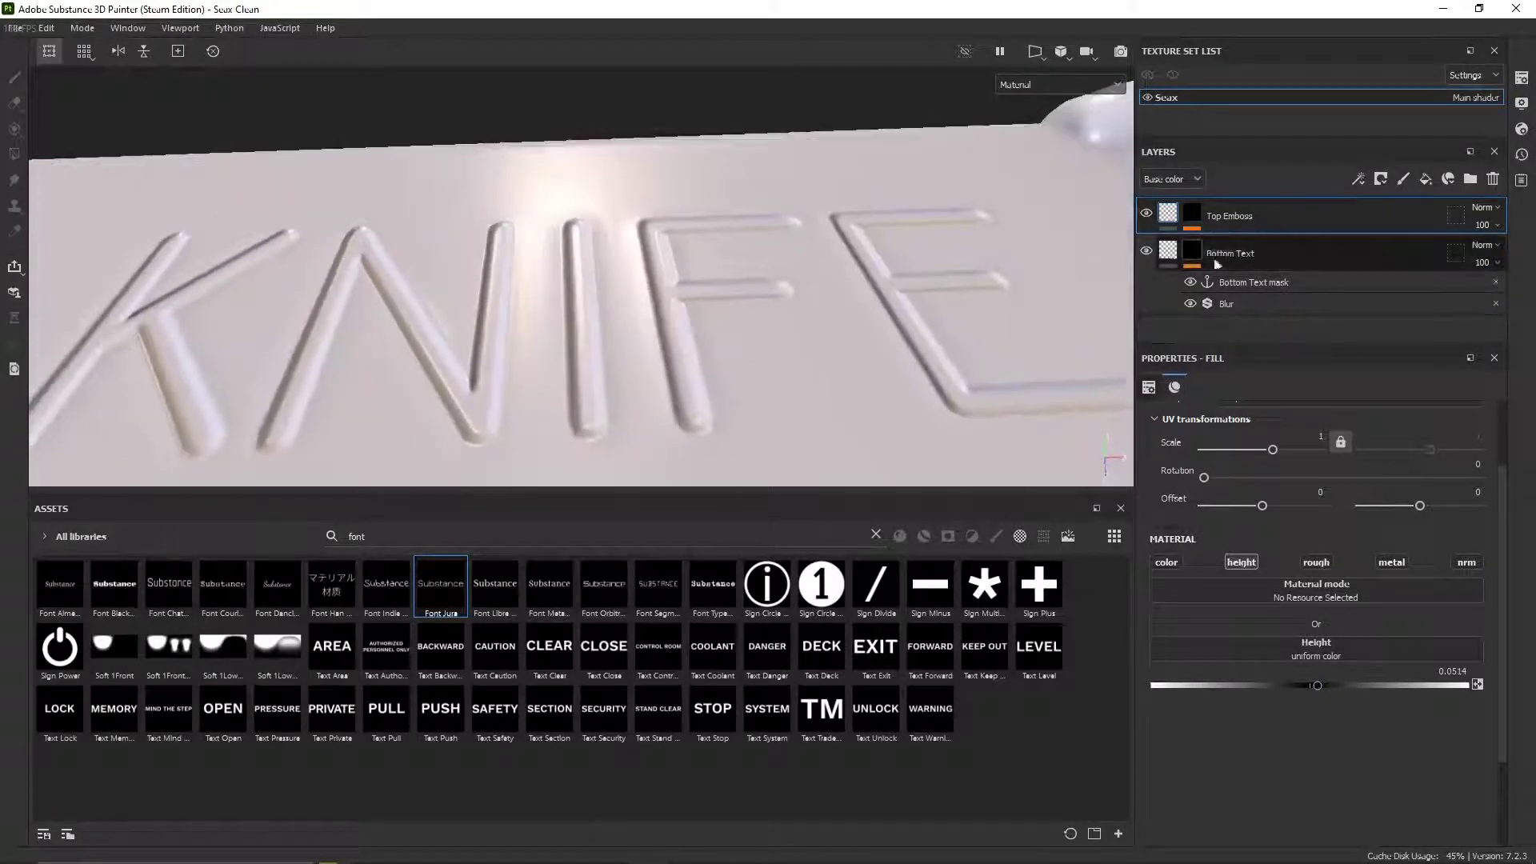
# Step: Display the Top Emboss mask and widen the outline by setting the Highpass Radius to about 2.07
pyautogui.keyDown('alt'); pyautogui.click(1193, 215); pyautogui.keyUp('alt')
pyautogui.keyDown('alt'); pyautogui.moveTo(860, 232); pyautogui.dragTo(833, 345); pyautogui.keyUp('alt')
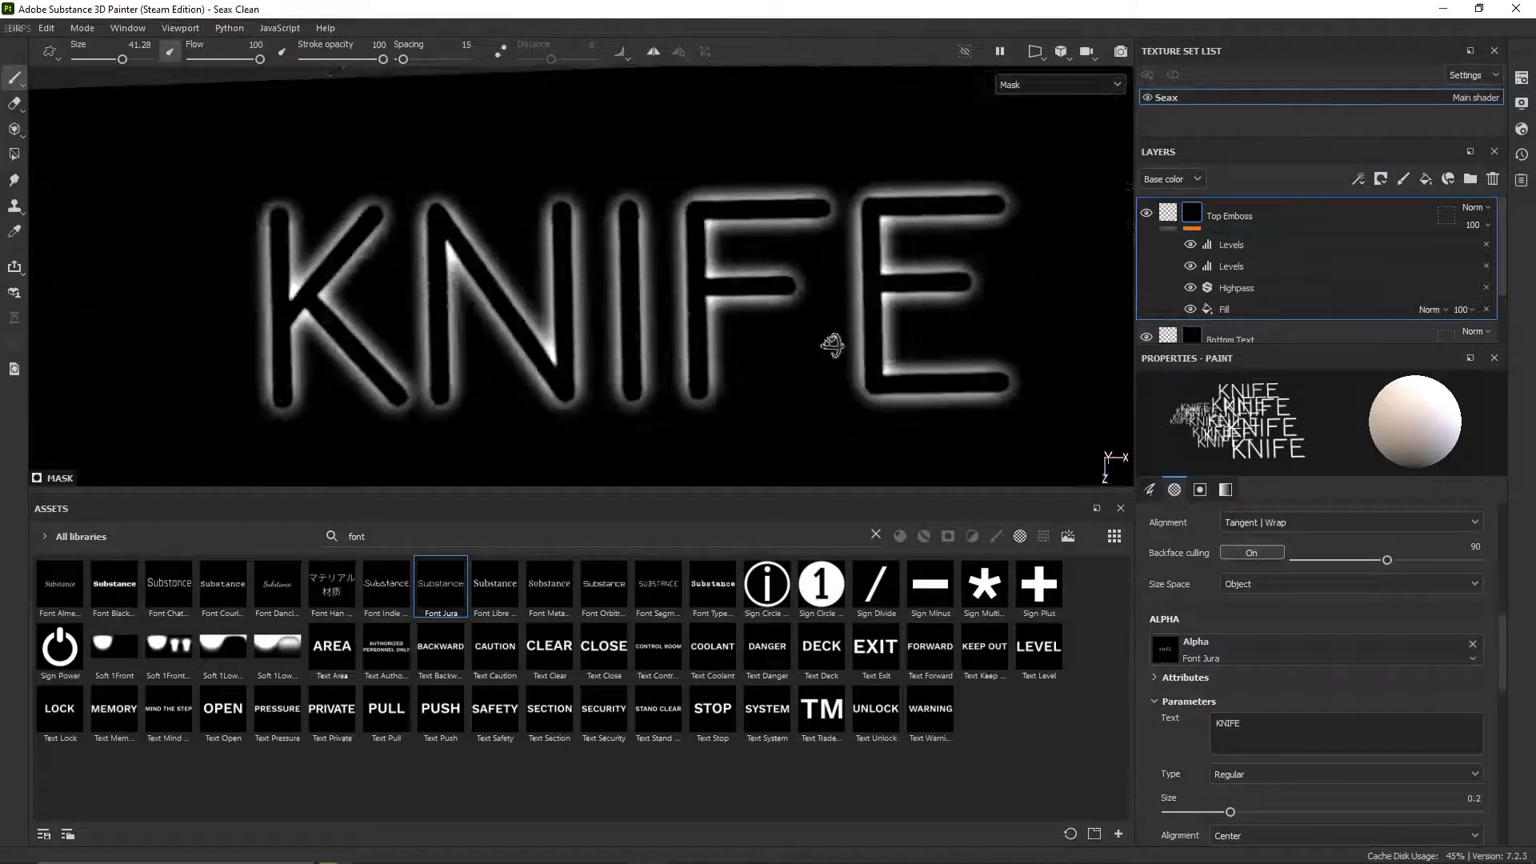
pyautogui.click(1250, 291)
pyautogui.moveTo(1202, 496); pyautogui.dragTo(1245, 501)
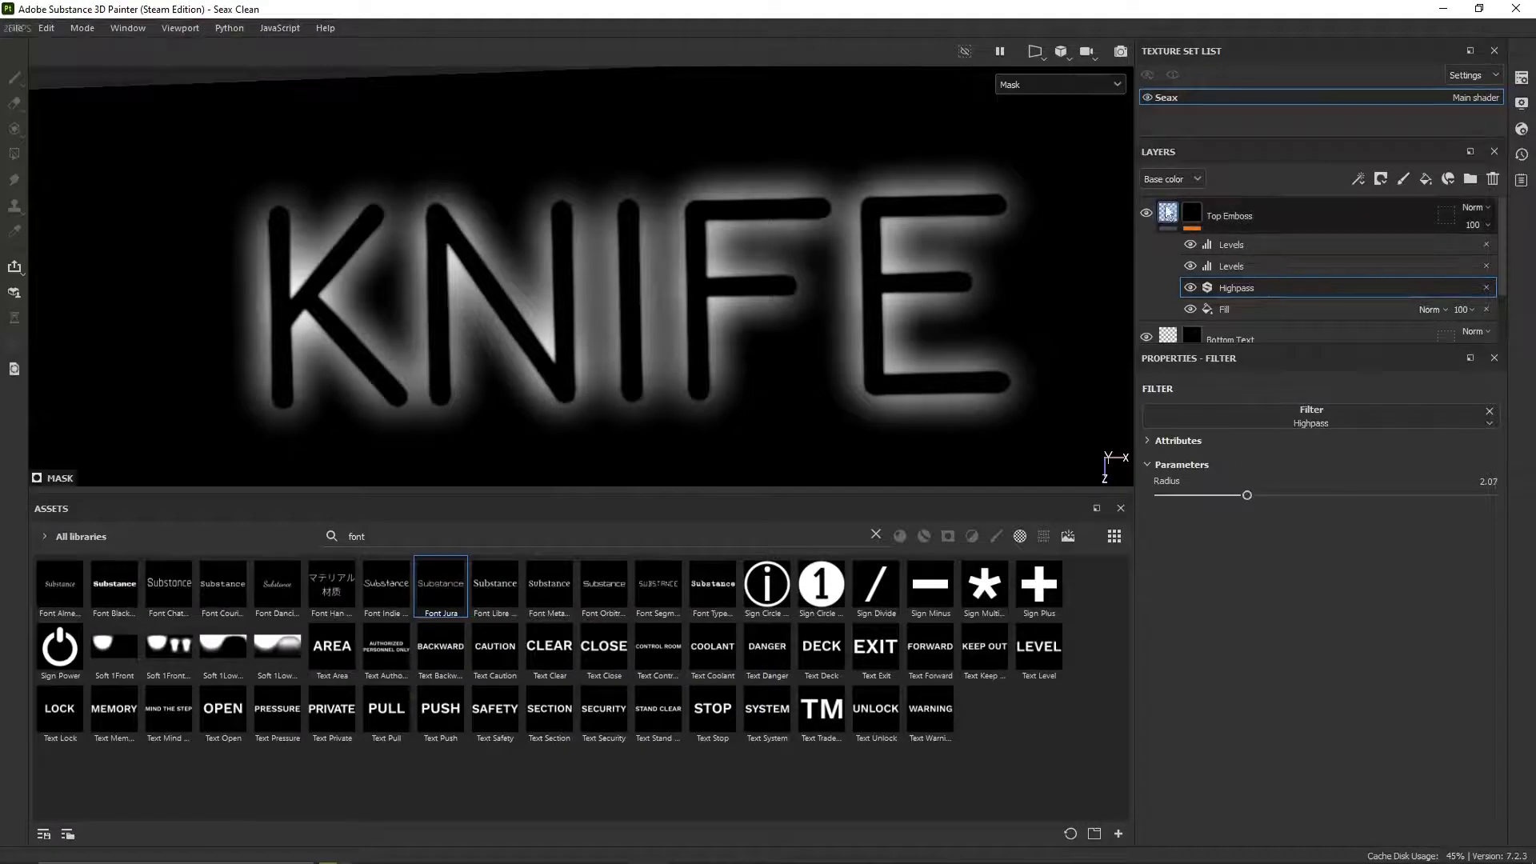
# Step: Raise the Top Emboss fill's Height to about 0.14 and check the raised edges around the letters
pyautogui.click(1166, 211)
pyautogui.keyDown('alt'); pyautogui.moveTo(864, 326); pyautogui.dragTo(862, 209); pyautogui.keyUp('alt')
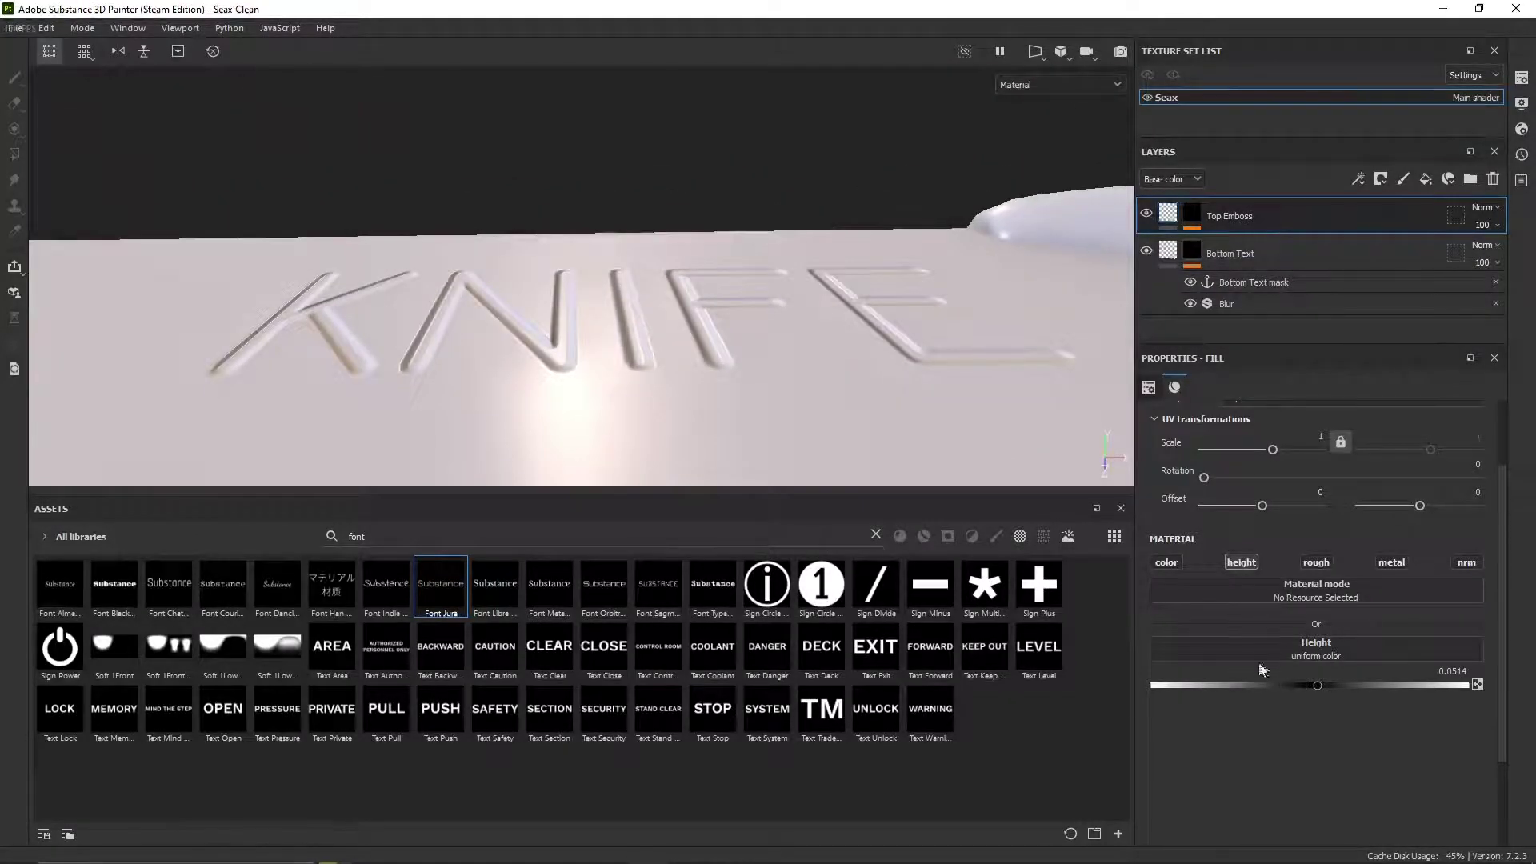
pyautogui.moveTo(1318, 686); pyautogui.dragTo(1458, 690)
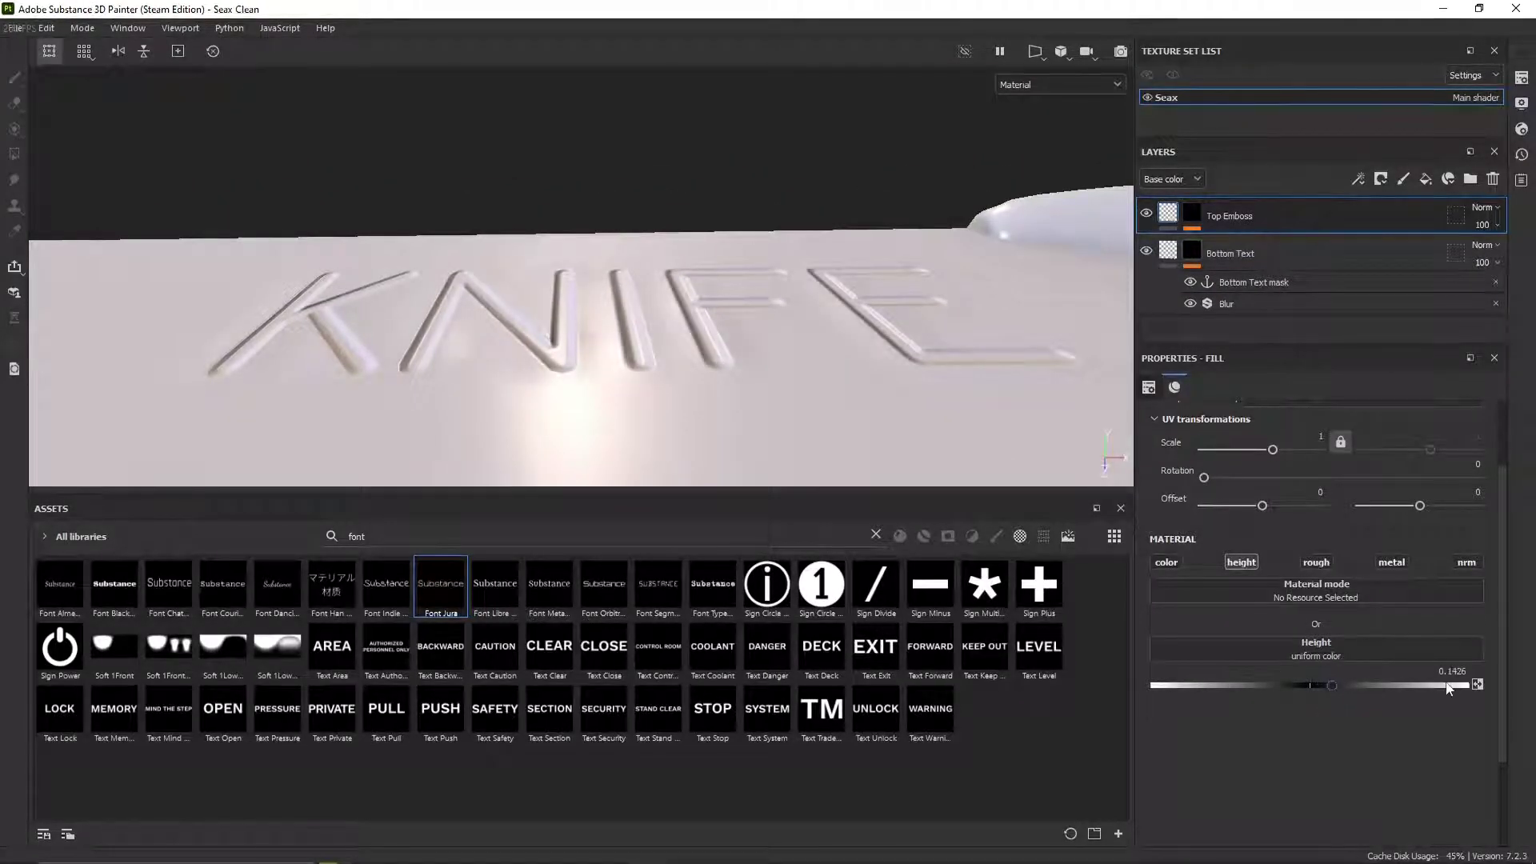
pyautogui.keyDown('alt'); pyautogui.moveTo(545, 340); pyautogui.dragTo(546, 430); pyautogui.keyUp('alt')
pyautogui.moveTo(670, 410)
pyautogui.keyDown('alt'); pyautogui.mouseDown()
pyautogui.moveTo(662, 331)
pyautogui.moveTo(662, 403)
pyautogui.mouseUp(); pyautogui.keyUp('alt')
pyautogui.scroll(-4, 603, 330)
pyautogui.scroll(8, 600, 329)
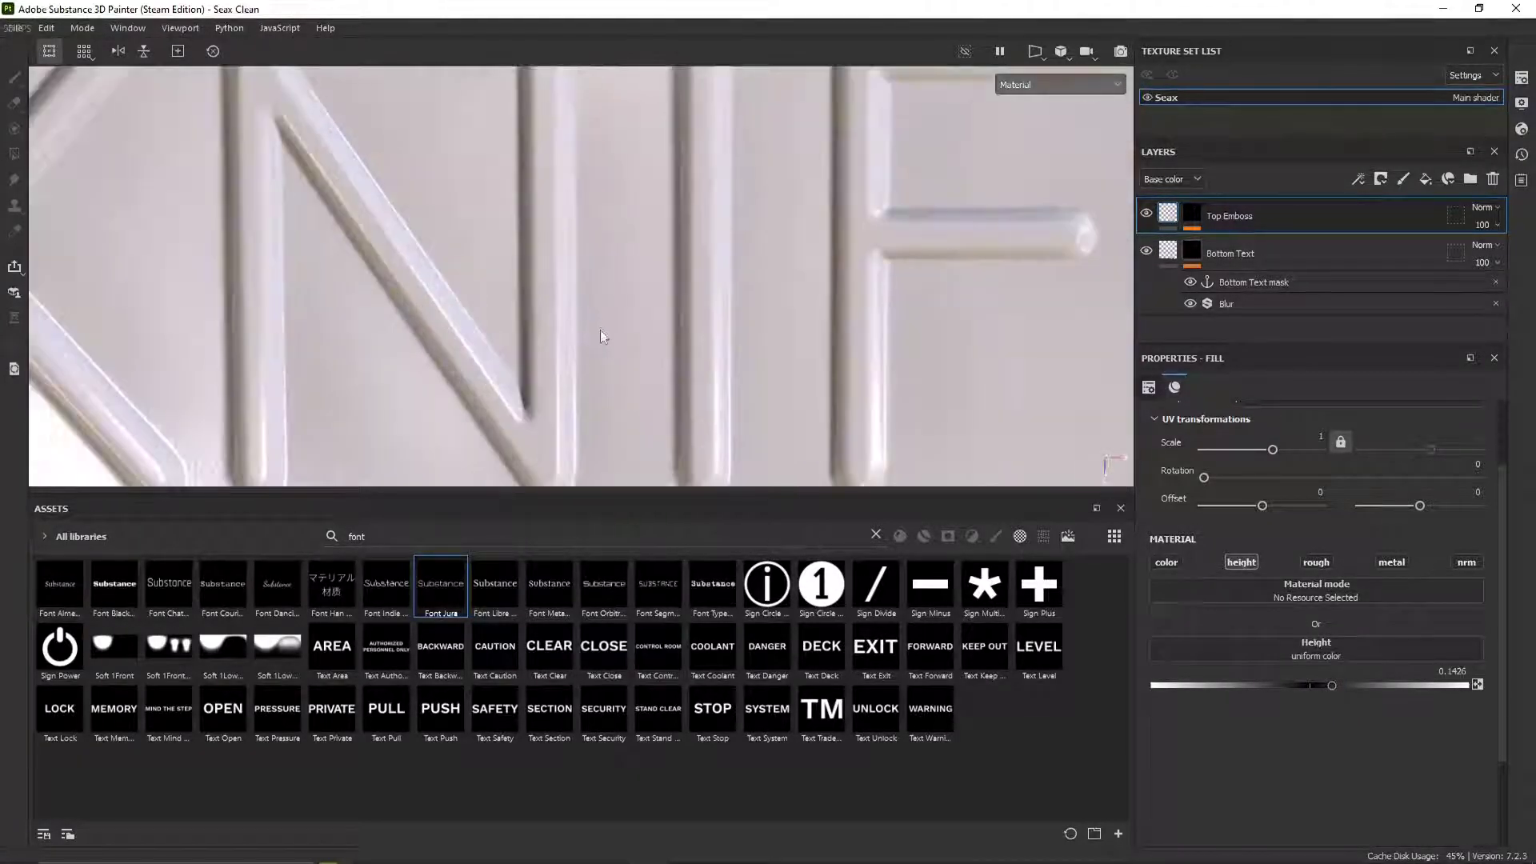
pyautogui.keyDown('alt'); pyautogui.moveTo(601, 330); pyautogui.dragTo(586, 192); pyautogui.keyUp('alt')
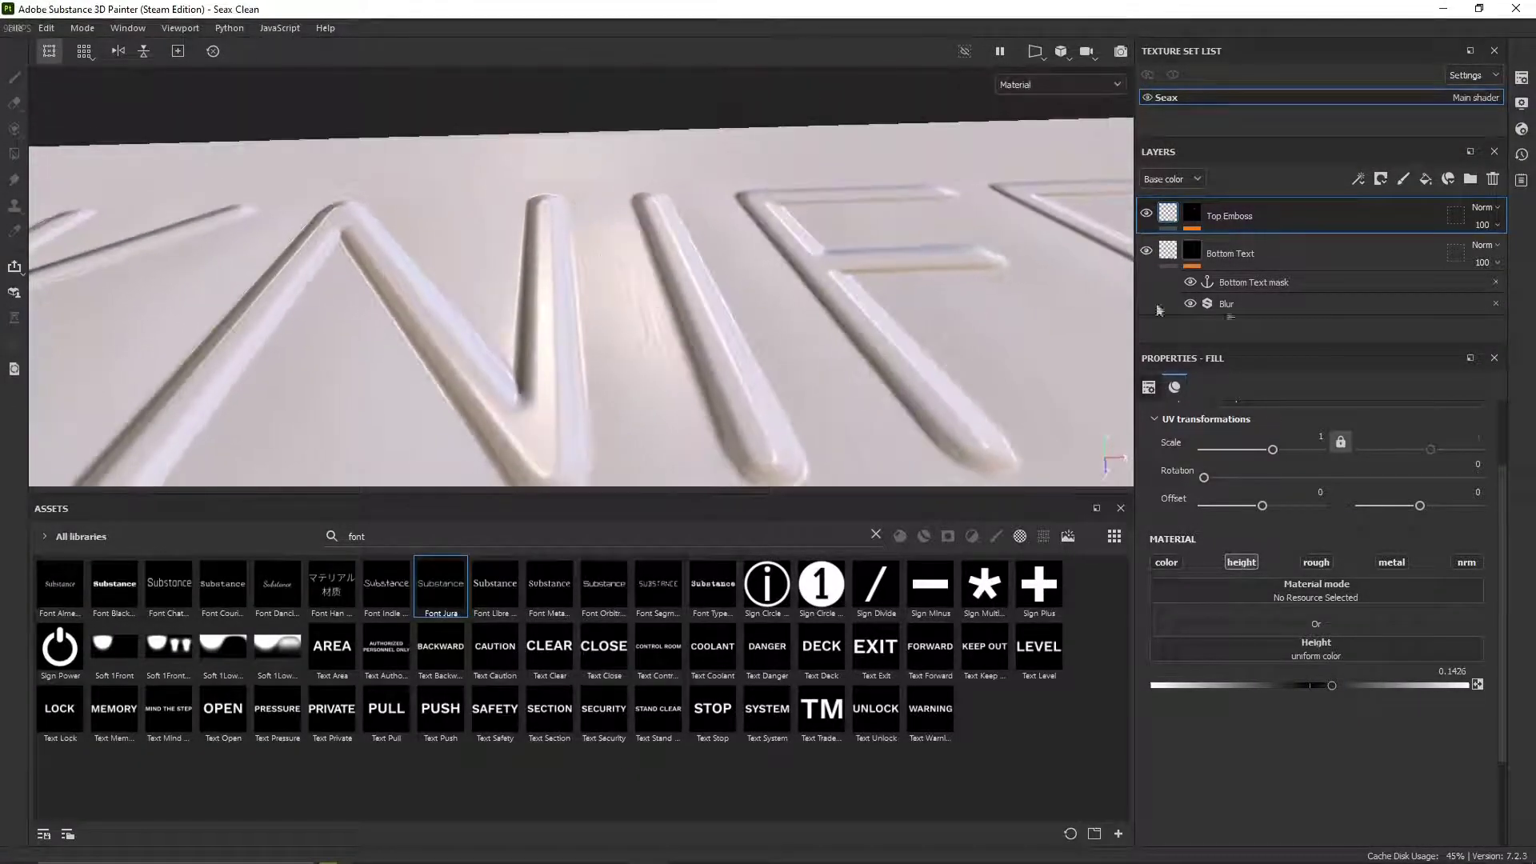
# Step: Add a Blur filter on top of the Top Emboss mask effects and lower its Blur Intensity to about 0.06
pyautogui.keyDown('alt'); pyautogui.click(1196, 215); pyautogui.keyUp('alt')
pyautogui.rightClick(1198, 226)
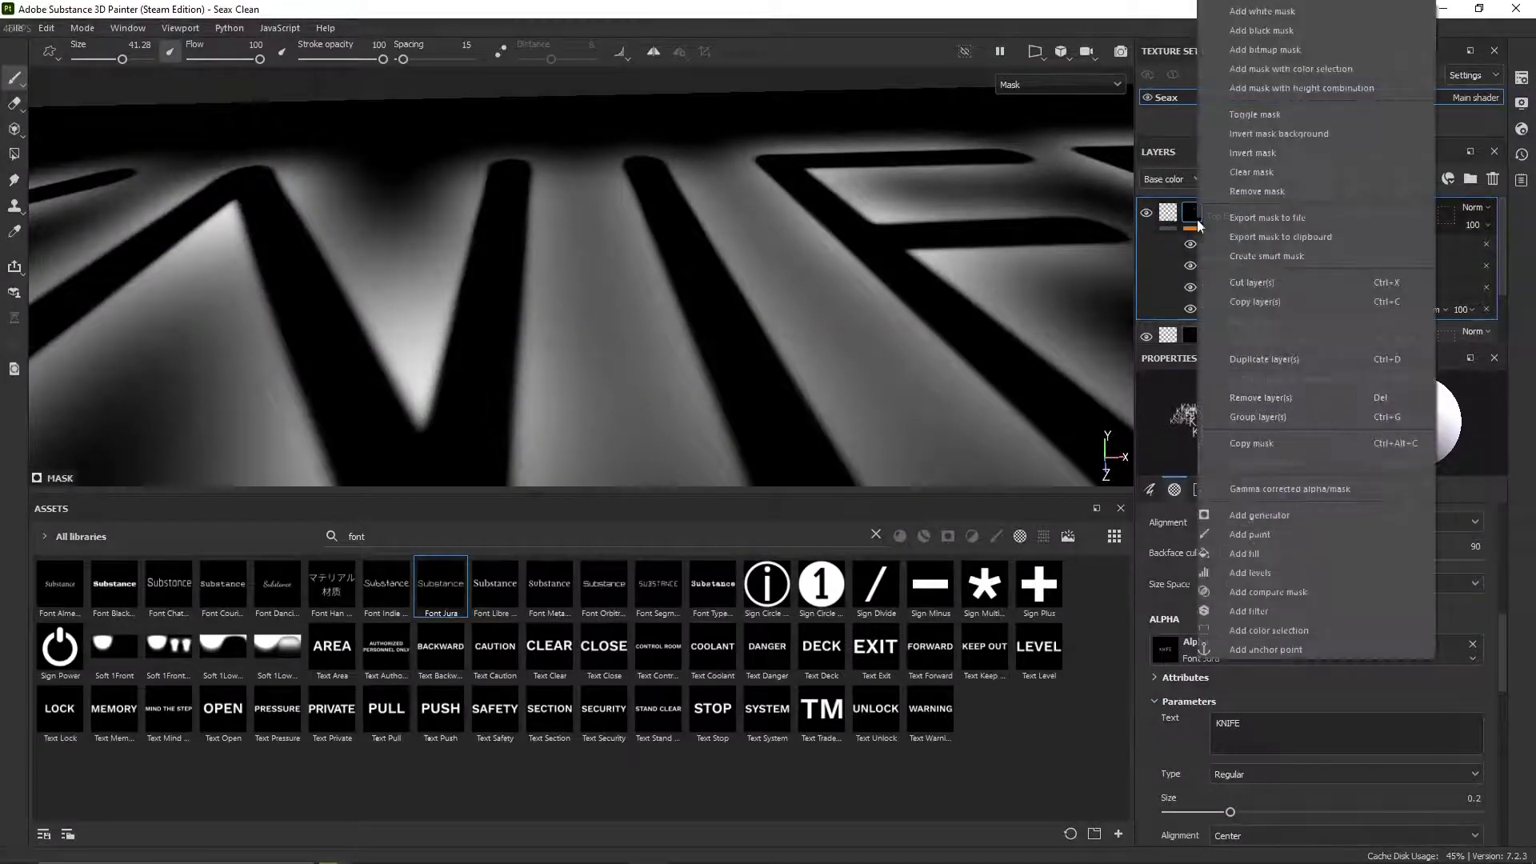
pyautogui.click(1274, 610)
pyautogui.click(1270, 418)
pyautogui.write('high')
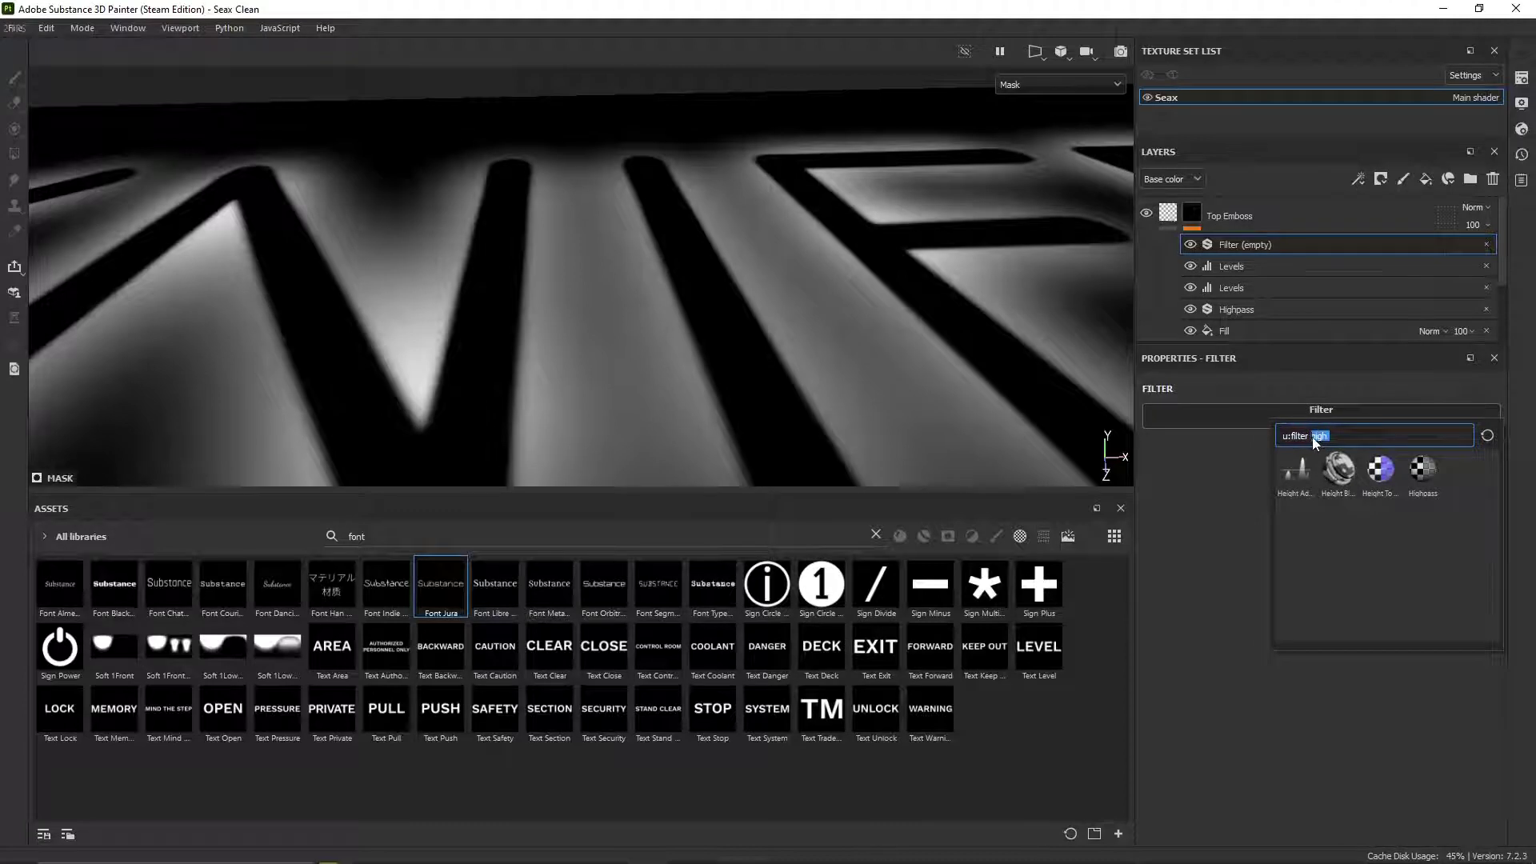
pyautogui.write('blur')
pyautogui.click(1312, 470)
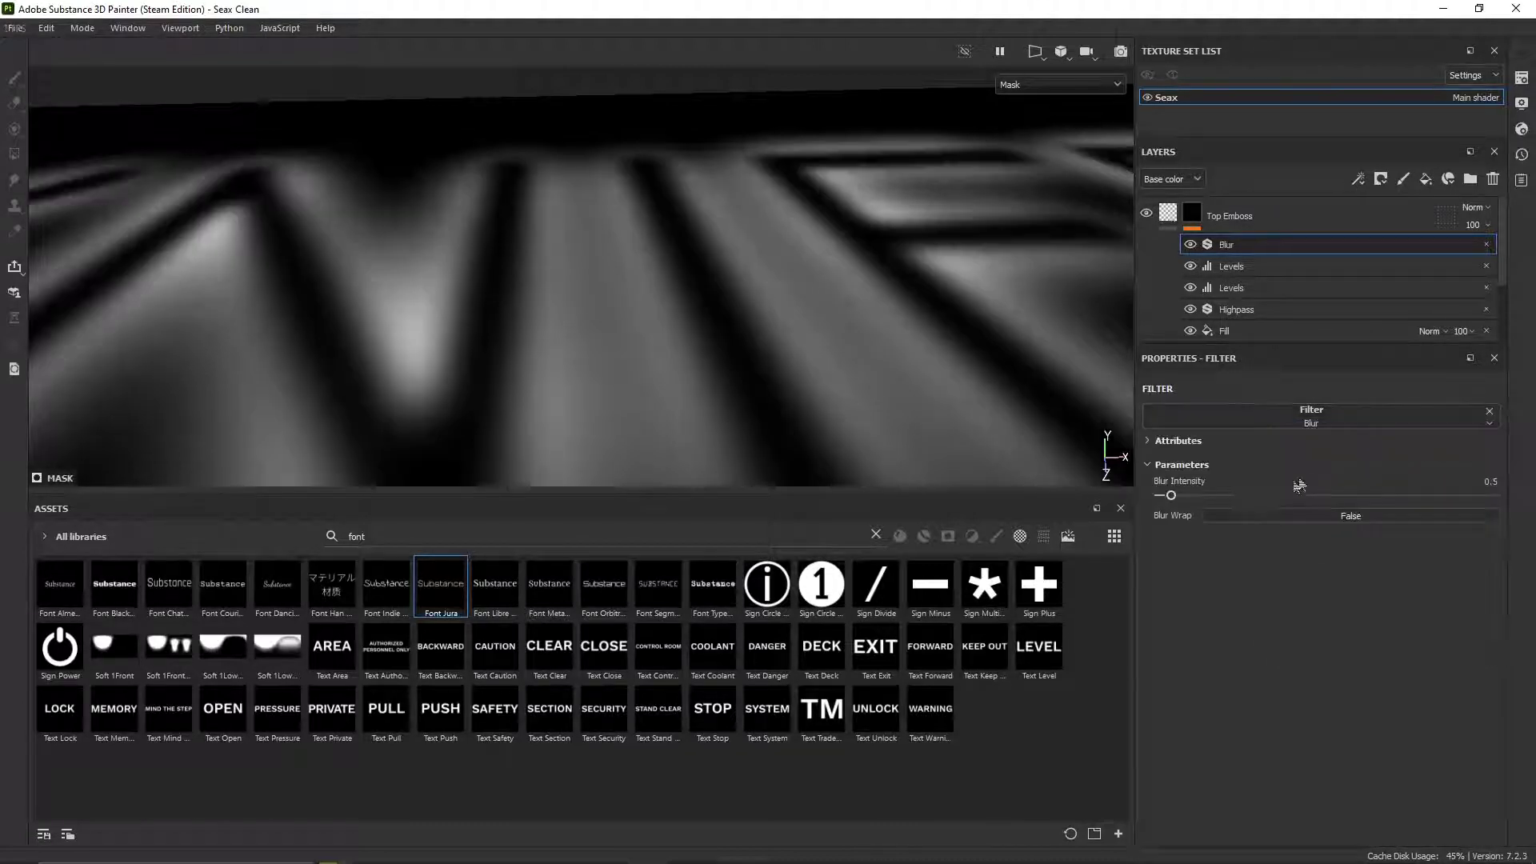
pyautogui.moveTo(1183, 501); pyautogui.dragTo(1141, 531)
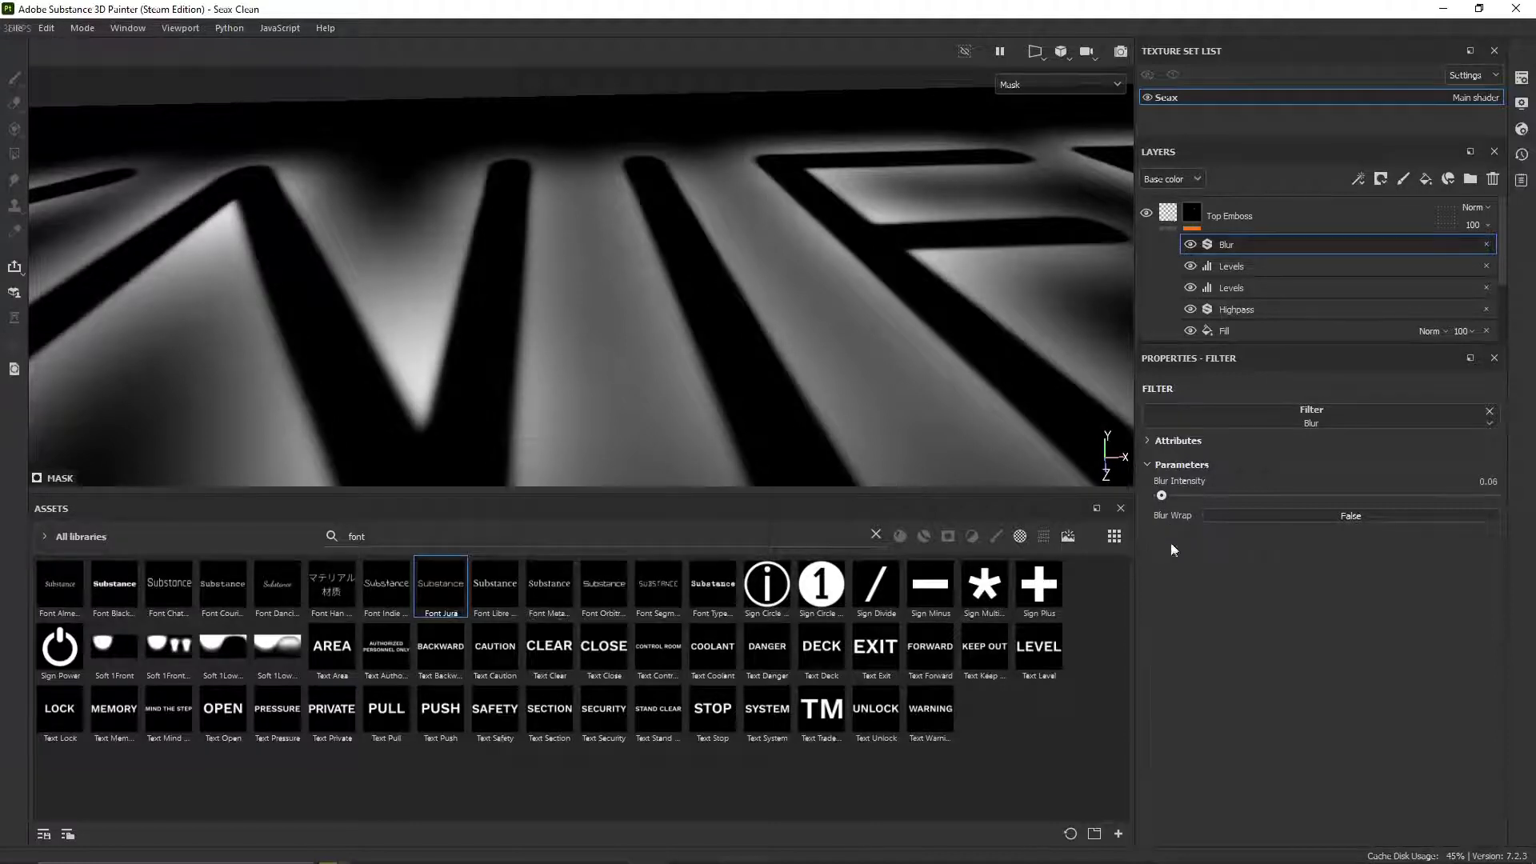
# Step: Check the softened emboss and set the Top Emboss fill's Height to about 0.12
pyautogui.click(1232, 216)
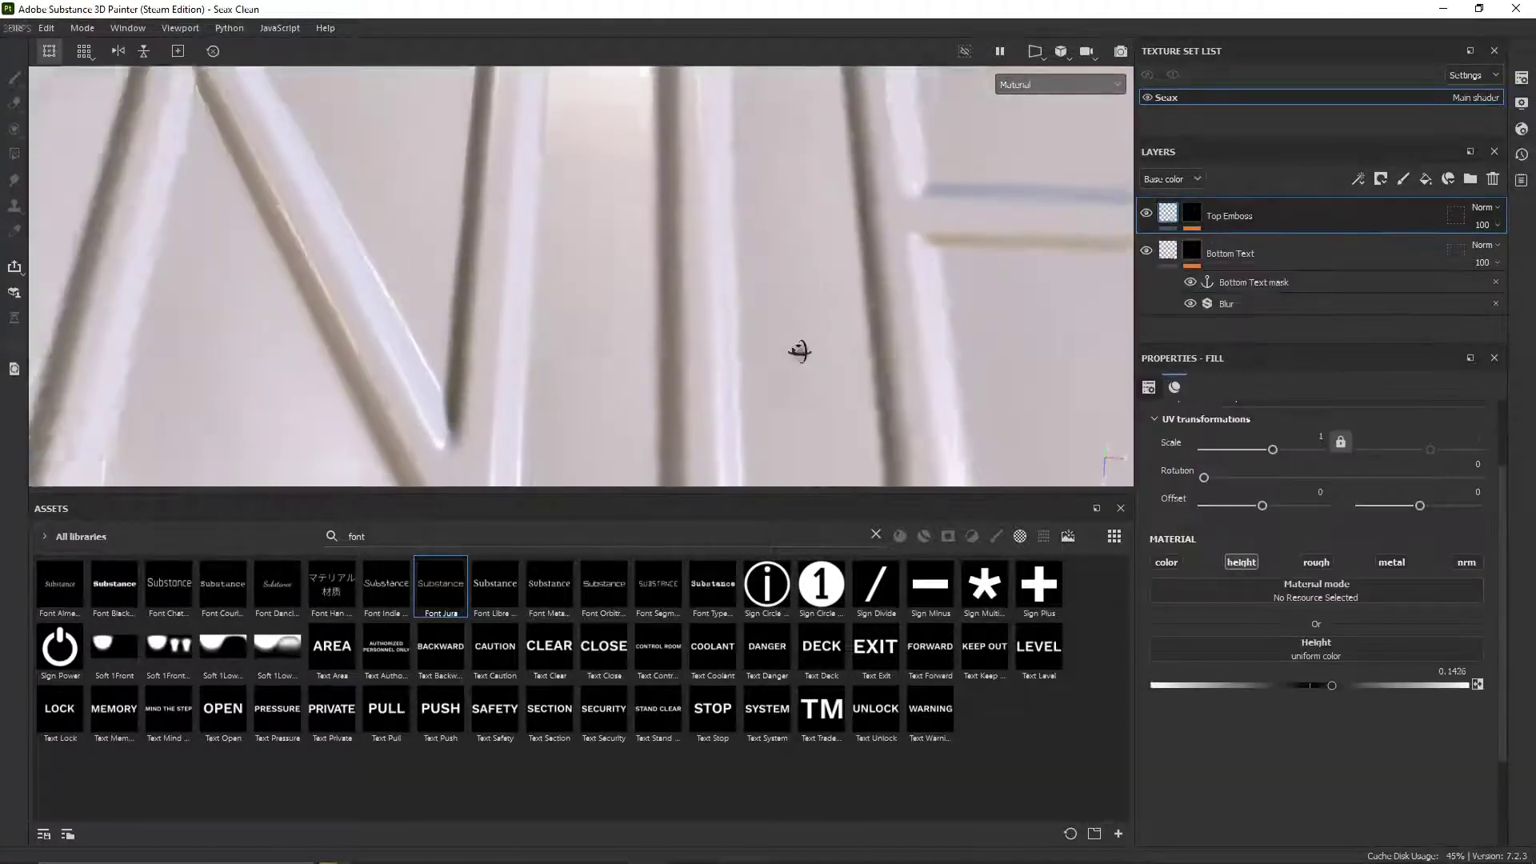
pyautogui.keyDown('alt'); pyautogui.moveTo(800, 353); pyautogui.dragTo(799, 296); pyautogui.keyUp('alt')
pyautogui.scroll(-5, 705, 301)
pyautogui.moveTo(685, 304)
pyautogui.keyDown('alt'); pyautogui.mouseDown()
pyautogui.moveTo(678, 394)
pyautogui.moveTo(690, 322)
pyautogui.mouseUp(); pyautogui.keyUp('alt')
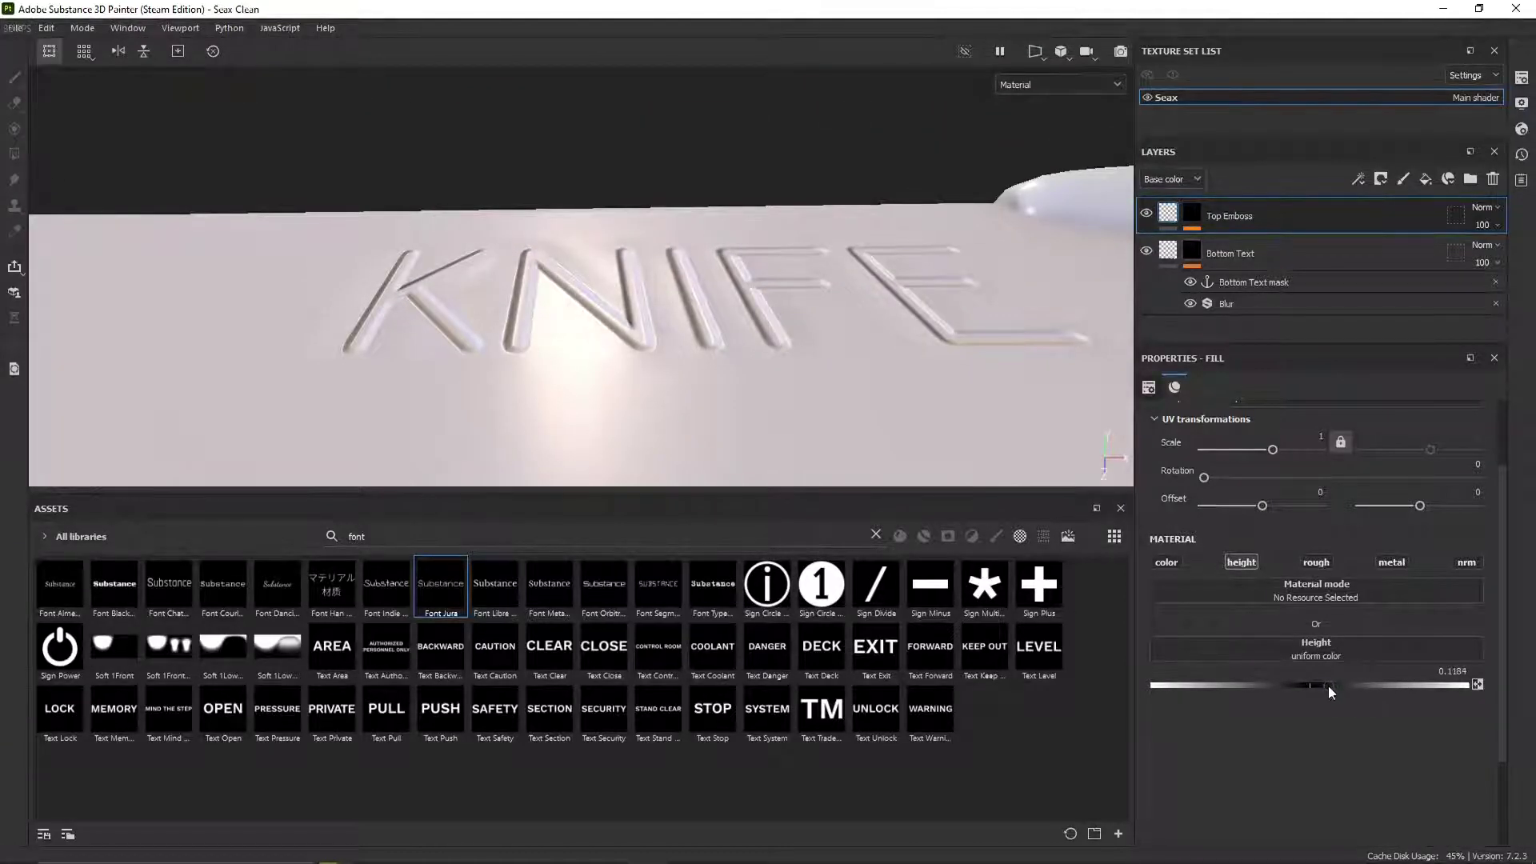
pyautogui.moveTo(1329, 686); pyautogui.dragTo(1330, 686)
# Step: Narrow the outline in the Top Emboss mask by setting the Highpass Radius to about 1.42
pyautogui.keyDown('alt'); pyautogui.click(1192, 213); pyautogui.keyUp('alt')
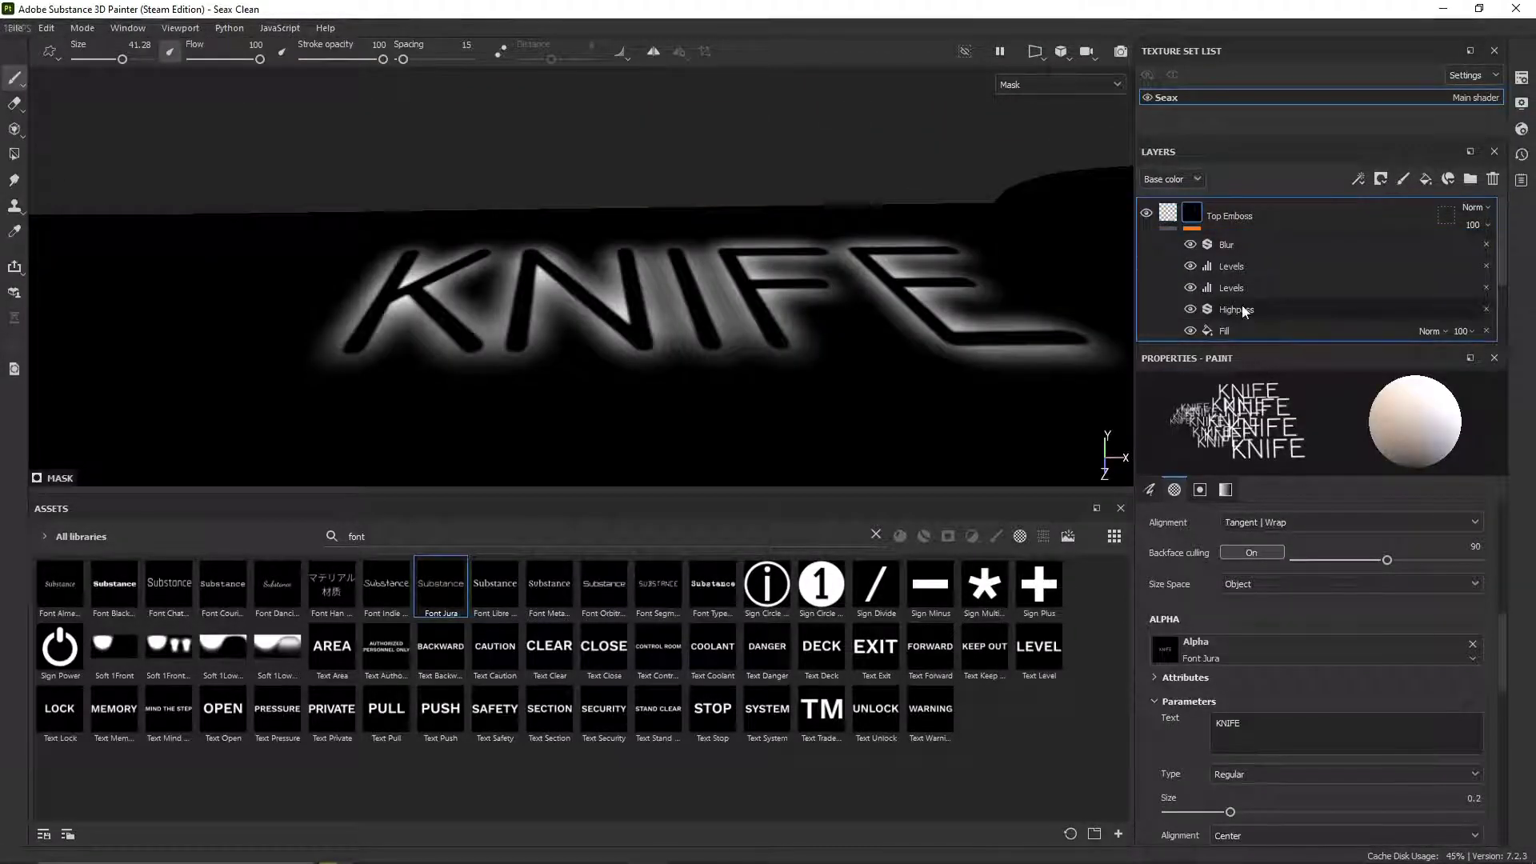
pyautogui.click(1236, 308)
pyautogui.moveTo(1246, 498); pyautogui.dragTo(1219, 497)
# Step: Lower the Top Emboss fill's Height to about 0.06 and check the emboss around the KNIFE letters
pyautogui.click(1168, 213)
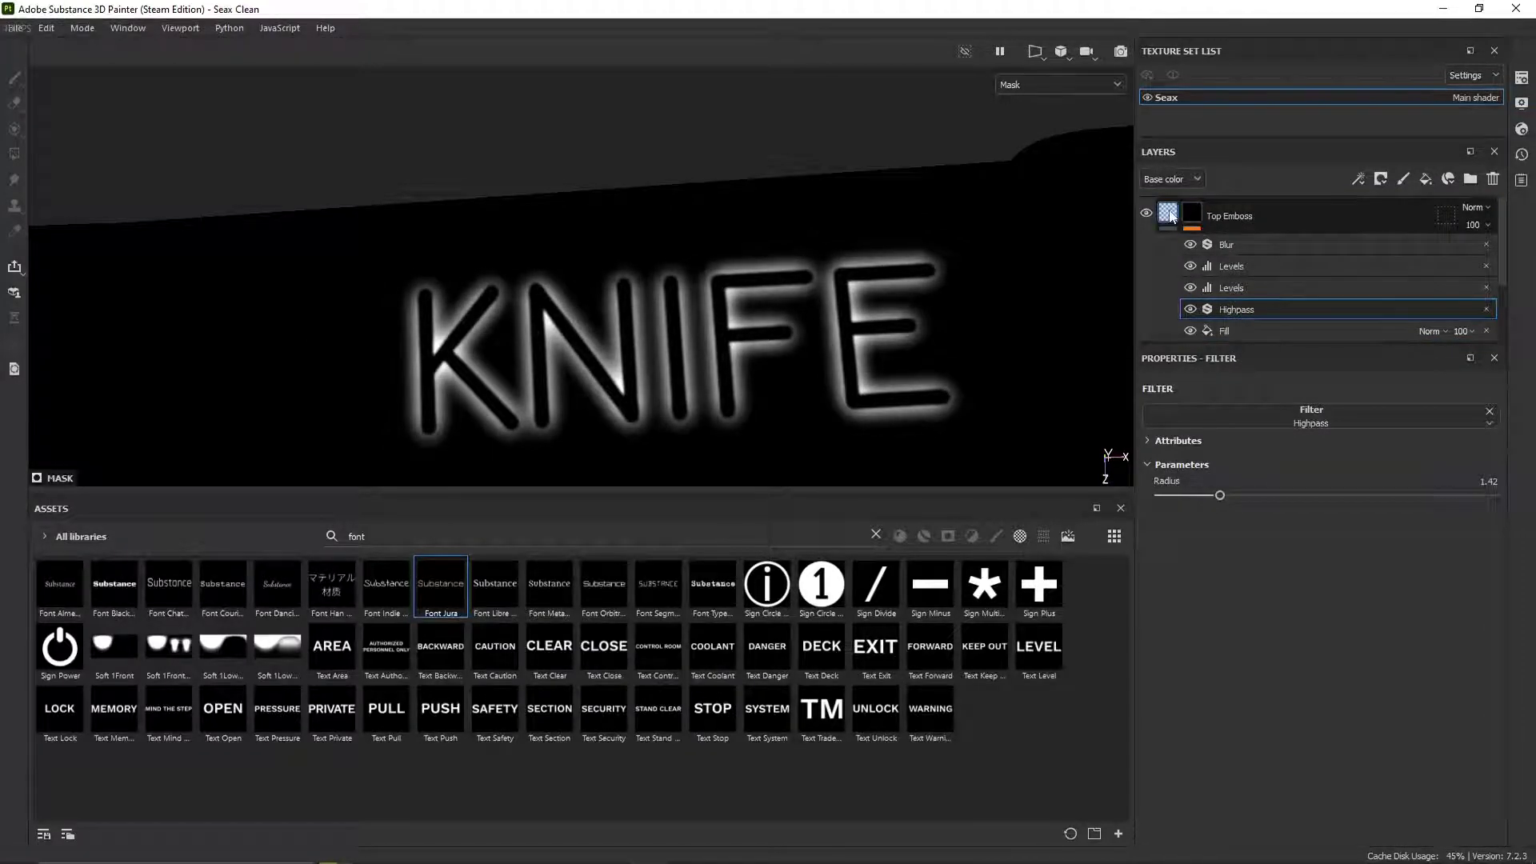
pyautogui.keyDown('alt'); pyautogui.moveTo(868, 300); pyautogui.dragTo(826, 254); pyautogui.keyUp('alt')
pyautogui.scroll(4, 827, 253)
pyautogui.press('Tab')
pyautogui.keyDown('alt'); pyautogui.moveTo(765, 334); pyautogui.dragTo(657, 484); pyautogui.keyUp('alt')
pyautogui.press('f')
pyautogui.scroll(5, 715, 430)
pyautogui.scroll(3, 712, 550)
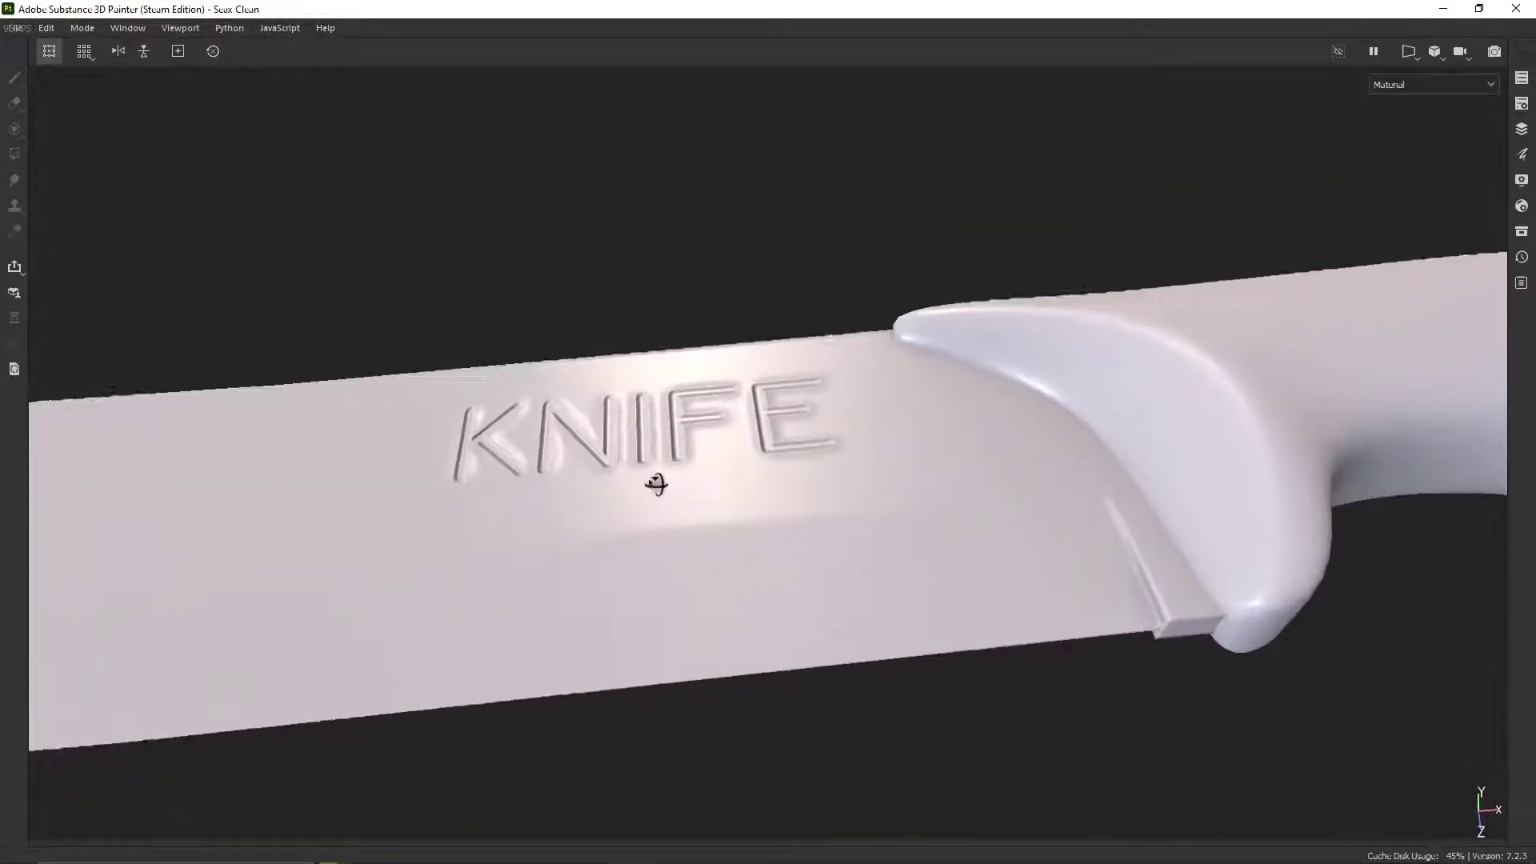
pyautogui.press('Tab')
pyautogui.keyDown('alt'); pyautogui.moveTo(645, 345); pyautogui.dragTo(697, 337, button='middle'); pyautogui.keyUp('alt')
pyautogui.scroll(2, 635, 333)
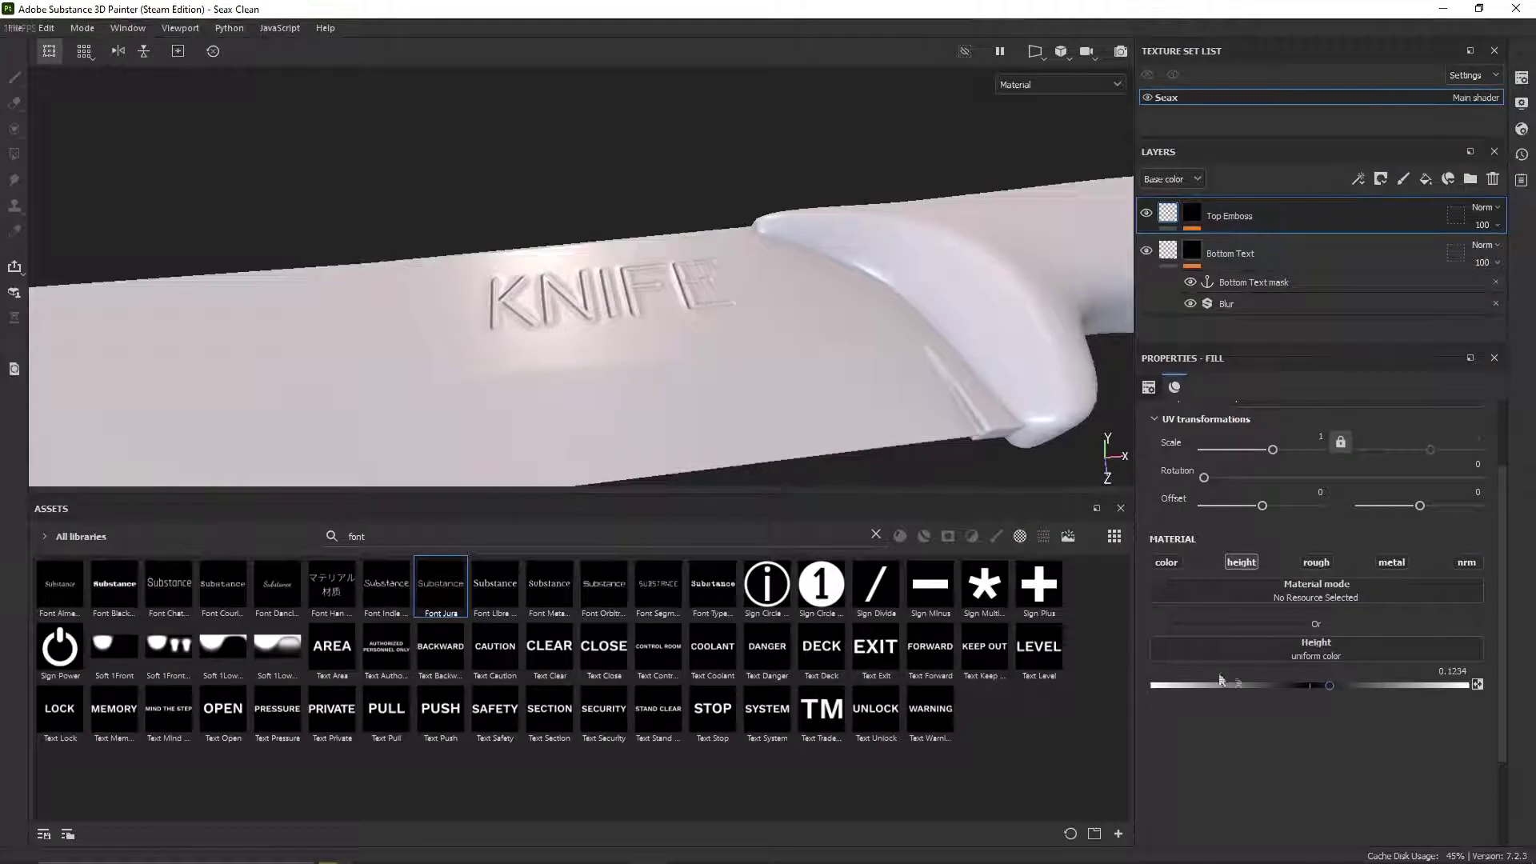
pyautogui.moveTo(1344, 687); pyautogui.dragTo(1318, 690)
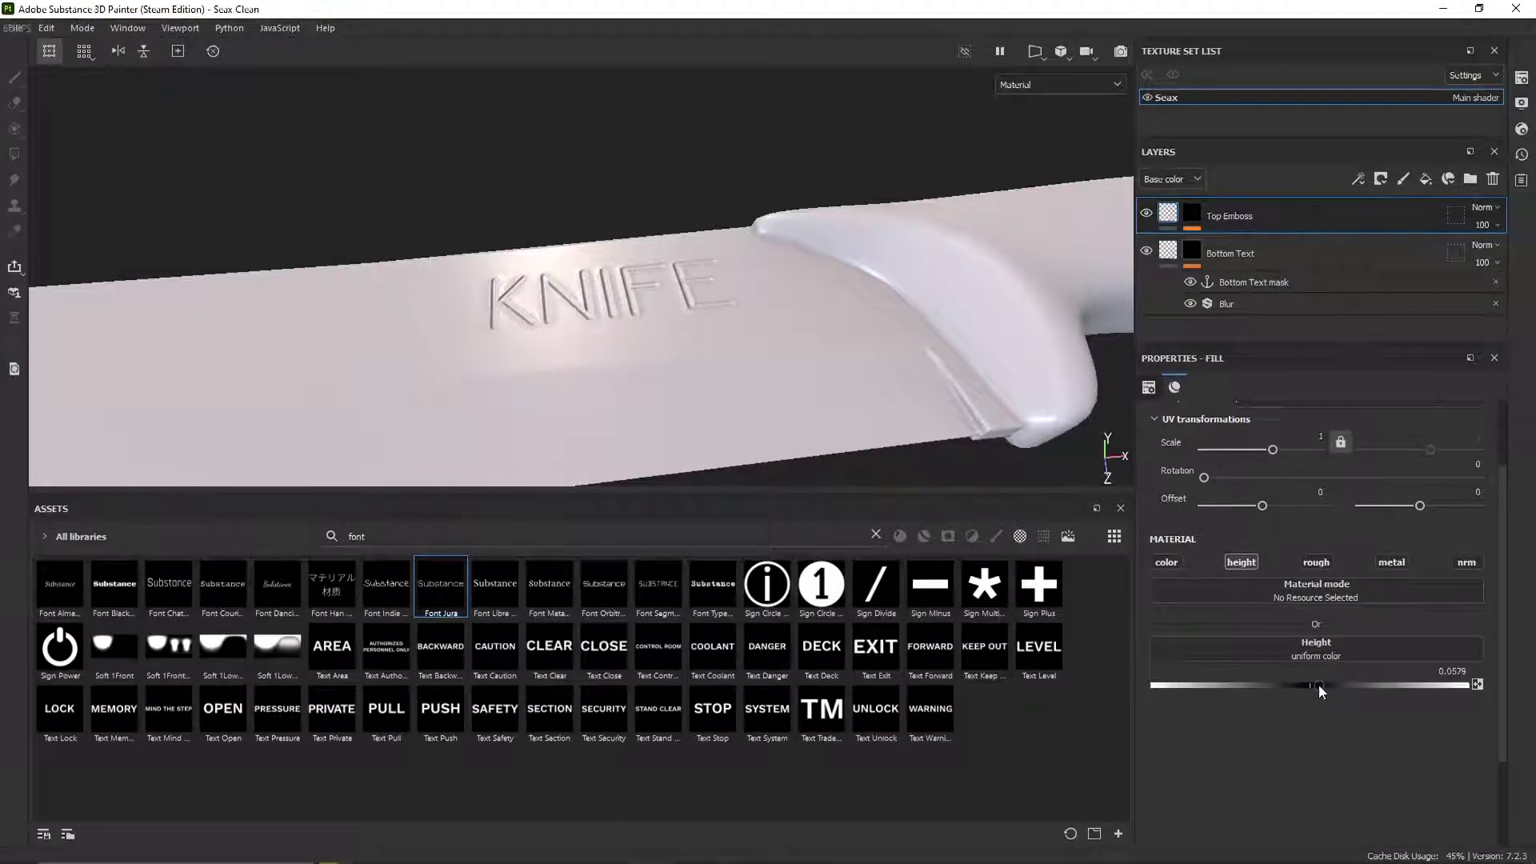
pyautogui.press('Tab')
pyautogui.keyDown('alt'); pyautogui.moveTo(668, 348); pyautogui.dragTo(621, 302); pyautogui.keyUp('alt')
pyautogui.keyDown('alt'); pyautogui.moveTo(698, 528); pyautogui.dragTo(712, 478); pyautogui.keyUp('alt')
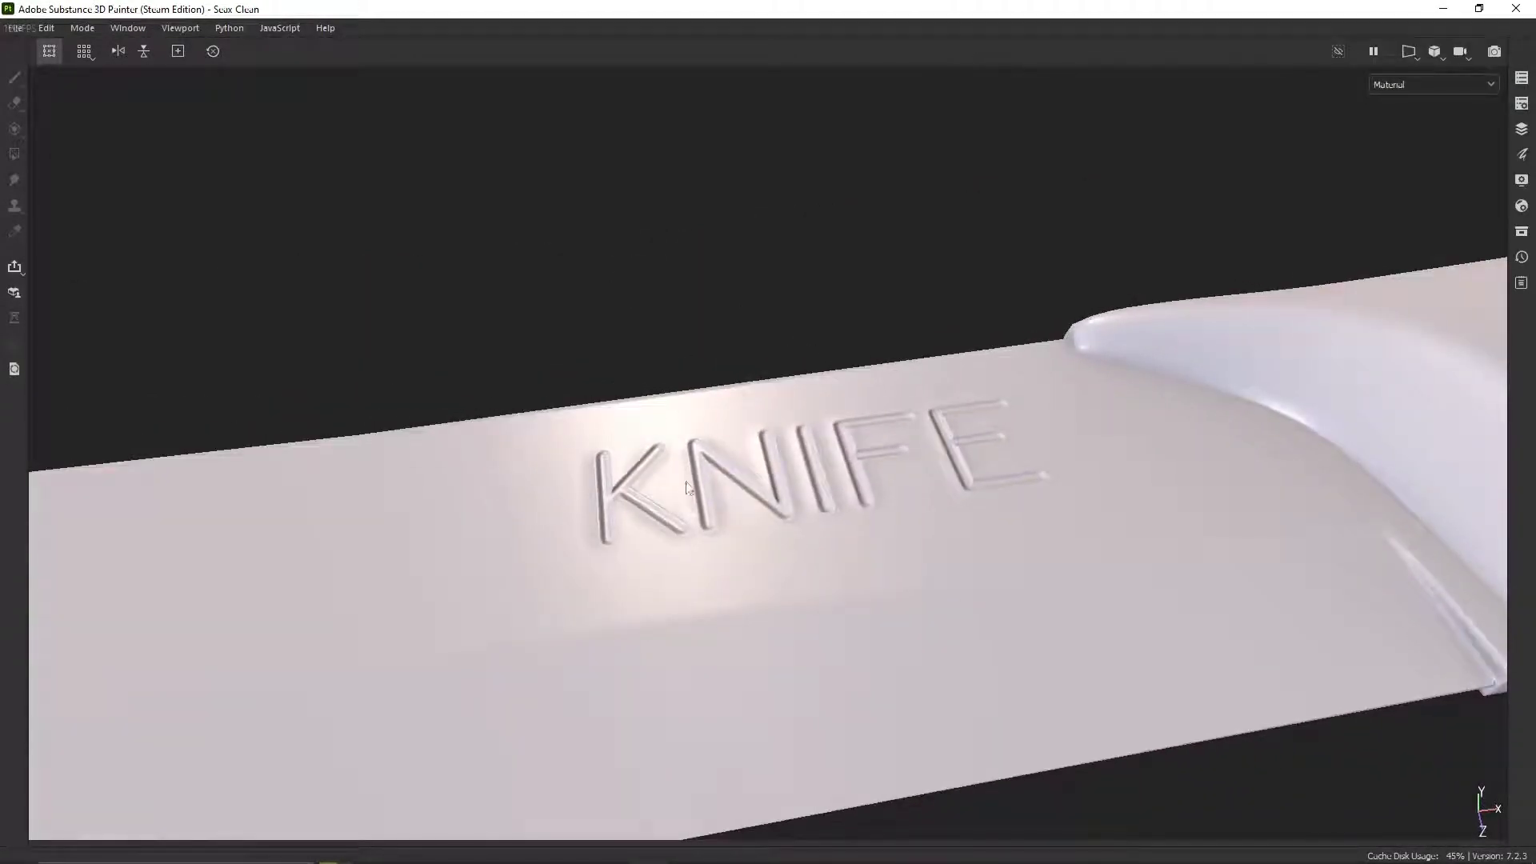
pyautogui.keyDown('alt'); pyautogui.moveTo(550, 515); pyautogui.dragTo(898, 516); pyautogui.keyUp('alt')
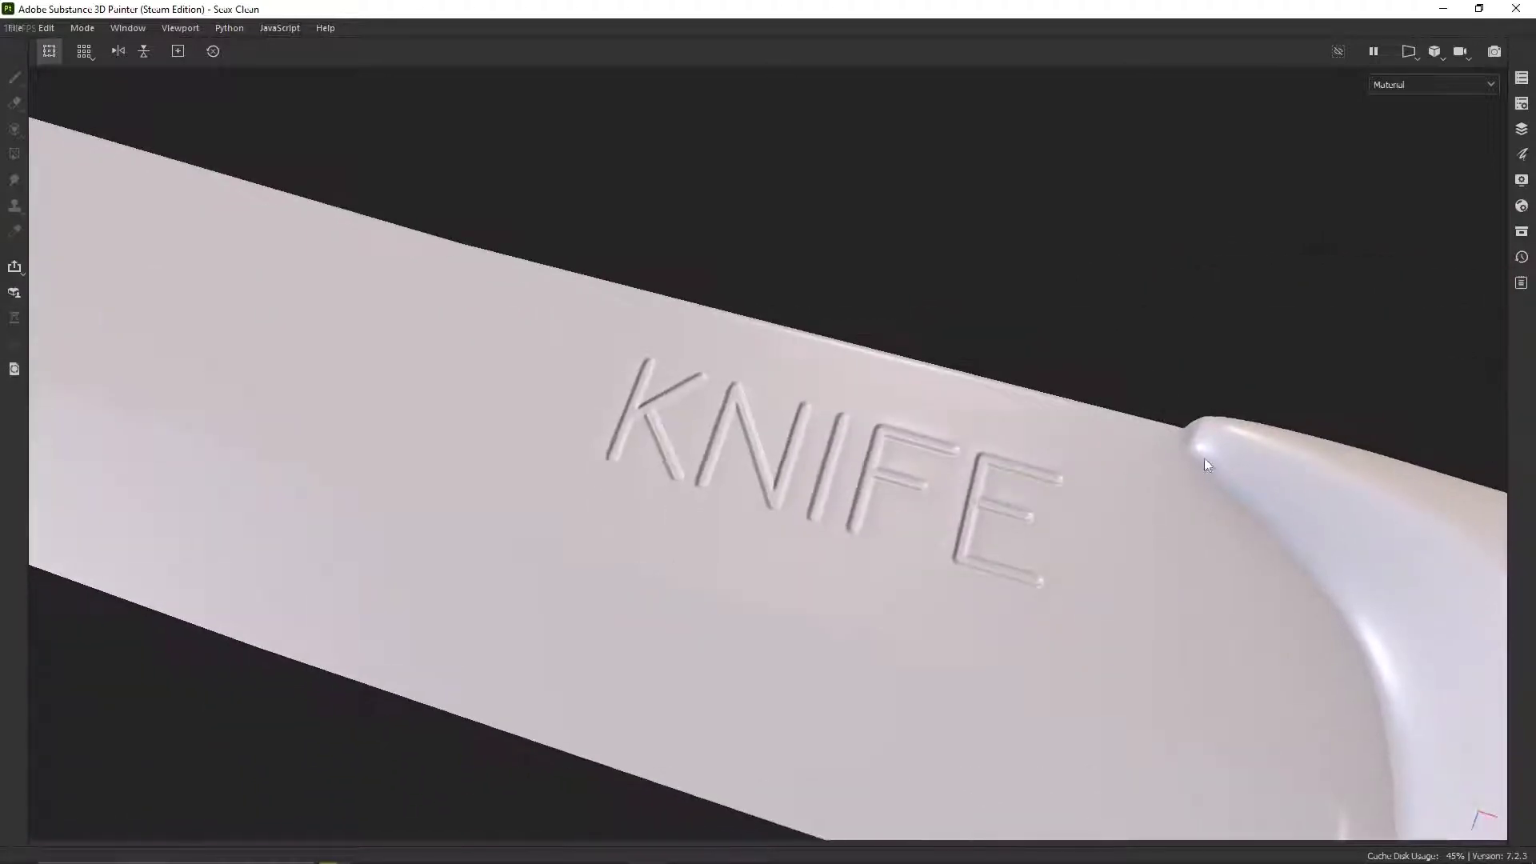
# Step: Examine the knife handle's edge, underside and side profile
pyautogui.press('f')
pyautogui.keyDown('alt'); pyautogui.moveTo(1032, 472); pyautogui.dragTo(888, 484); pyautogui.keyUp('alt')
pyautogui.scroll(3, 801, 496)
pyautogui.keyDown('alt'); pyautogui.moveTo(775, 503); pyautogui.dragTo(918, 587); pyautogui.keyUp('alt')
pyautogui.keyDown('alt'); pyautogui.moveTo(918, 587); pyautogui.dragTo(996, 567, button='middle'); pyautogui.keyUp('alt')
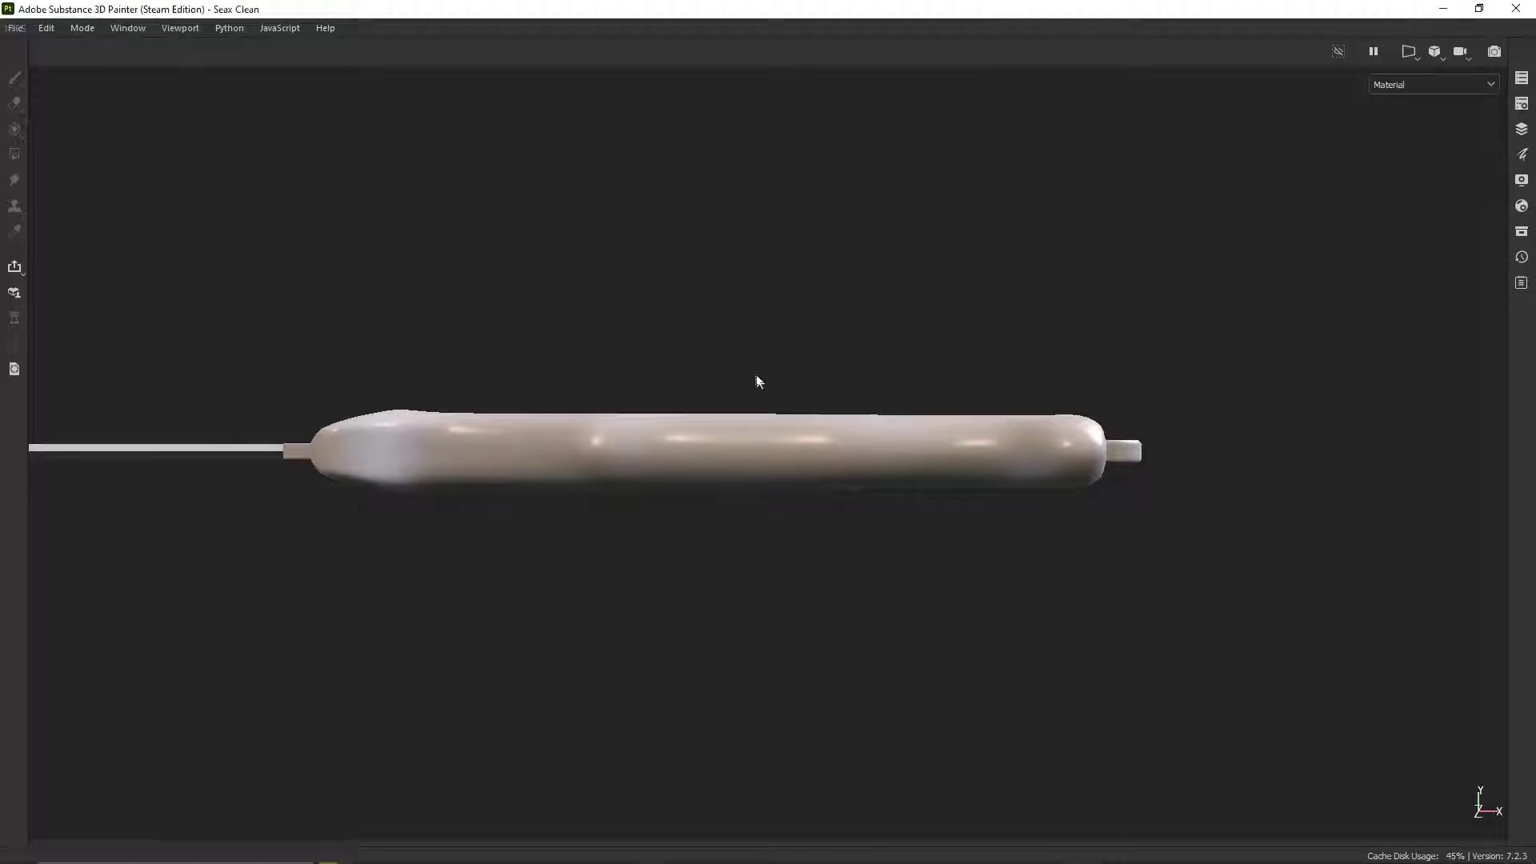
pyautogui.keyDown('alt'); pyautogui.moveTo(759, 382); pyautogui.dragTo(819, 452); pyautogui.keyUp('alt')
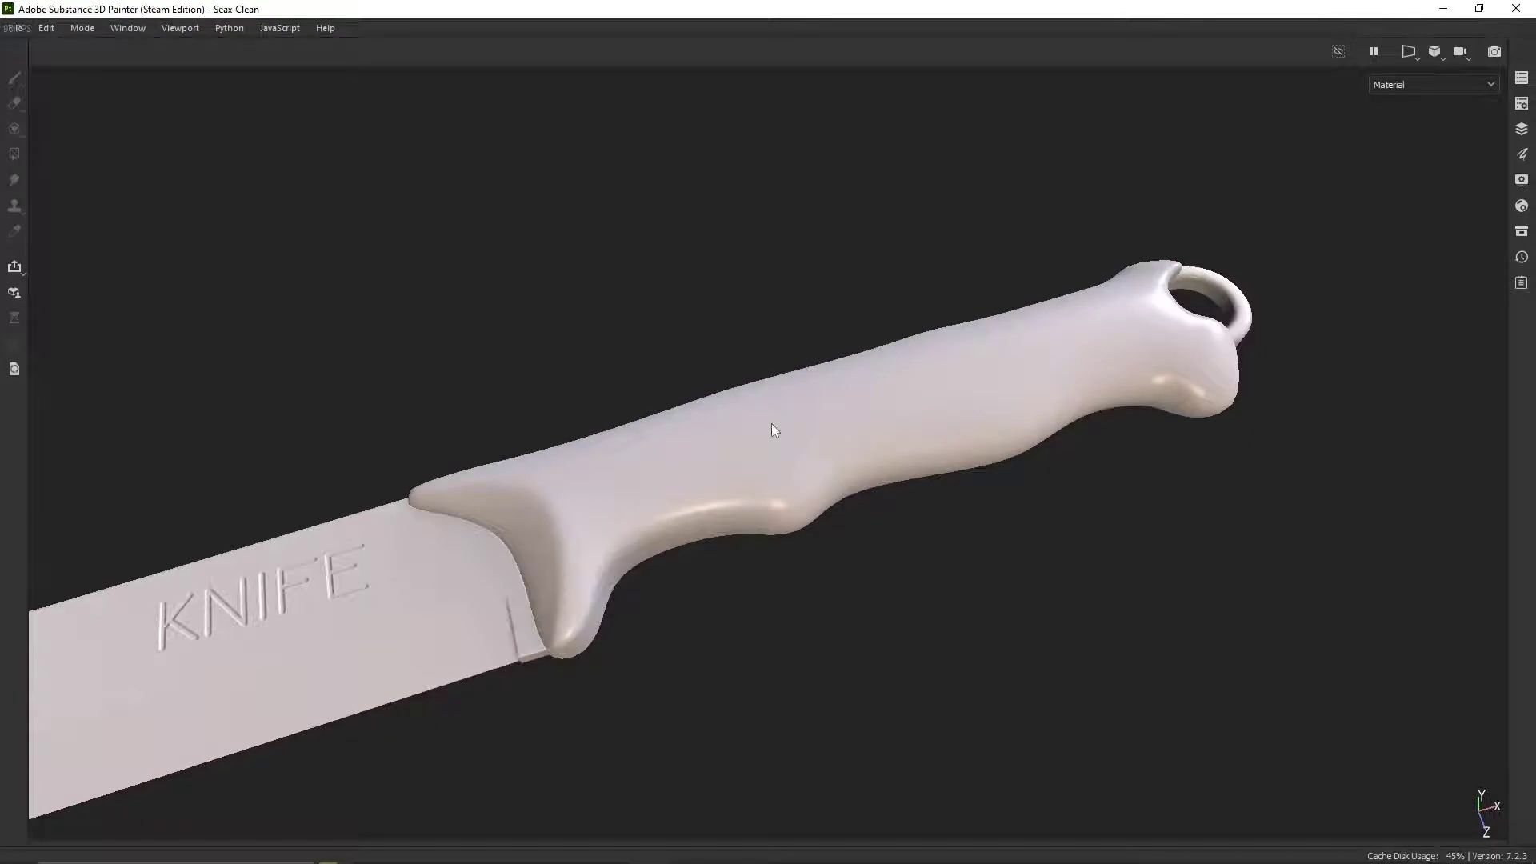
pyautogui.press('Tab')
pyautogui.keyDown('alt'); pyautogui.moveTo(730, 384); pyautogui.dragTo(648, 309); pyautogui.keyUp('alt')
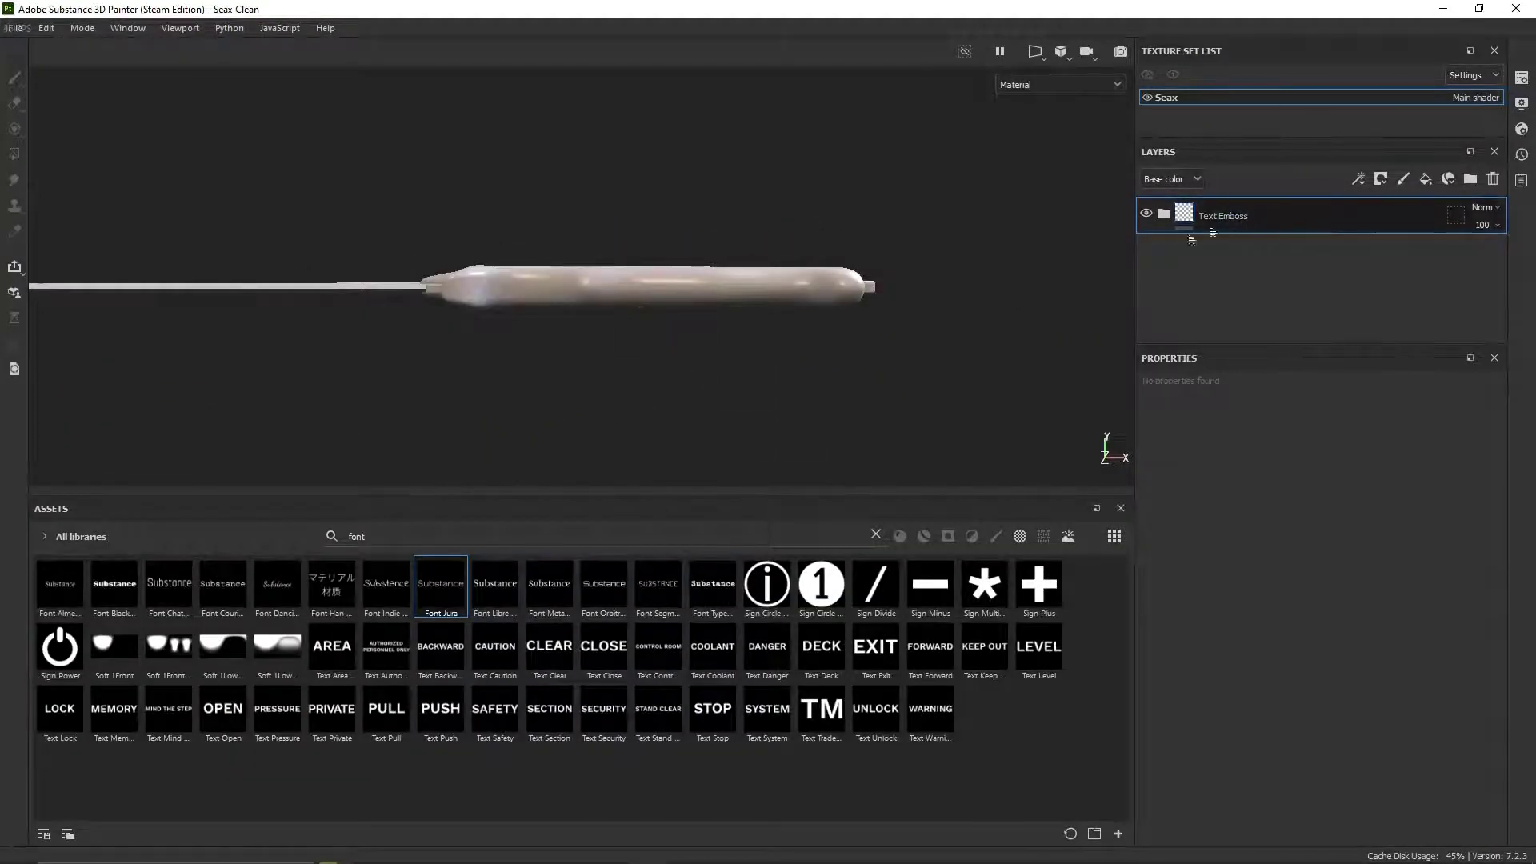
pyautogui.press('Tab')
pyautogui.keyDown('alt'); pyautogui.moveTo(944, 272); pyautogui.dragTo(904, 376); pyautogui.keyUp('alt')
pyautogui.press('Tab')
pyautogui.keyDown('alt'); pyautogui.moveTo(805, 257); pyautogui.dragTo(826, 315); pyautogui.keyUp('alt')
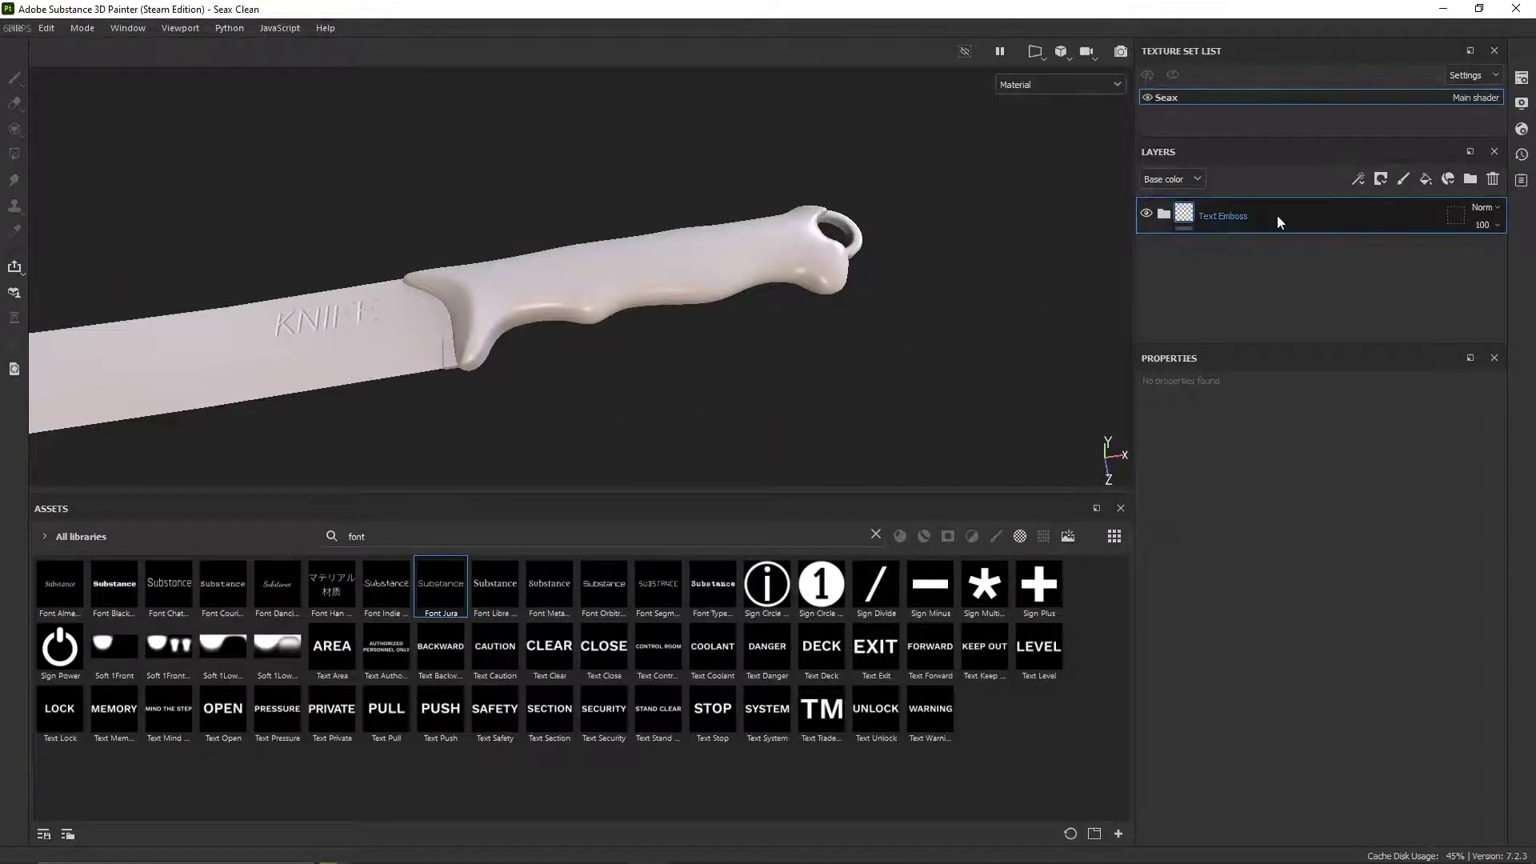
# Step: Add a fill layer above the Text Emboss folder and name it PlasticMoulding
pyautogui.click(1428, 183)
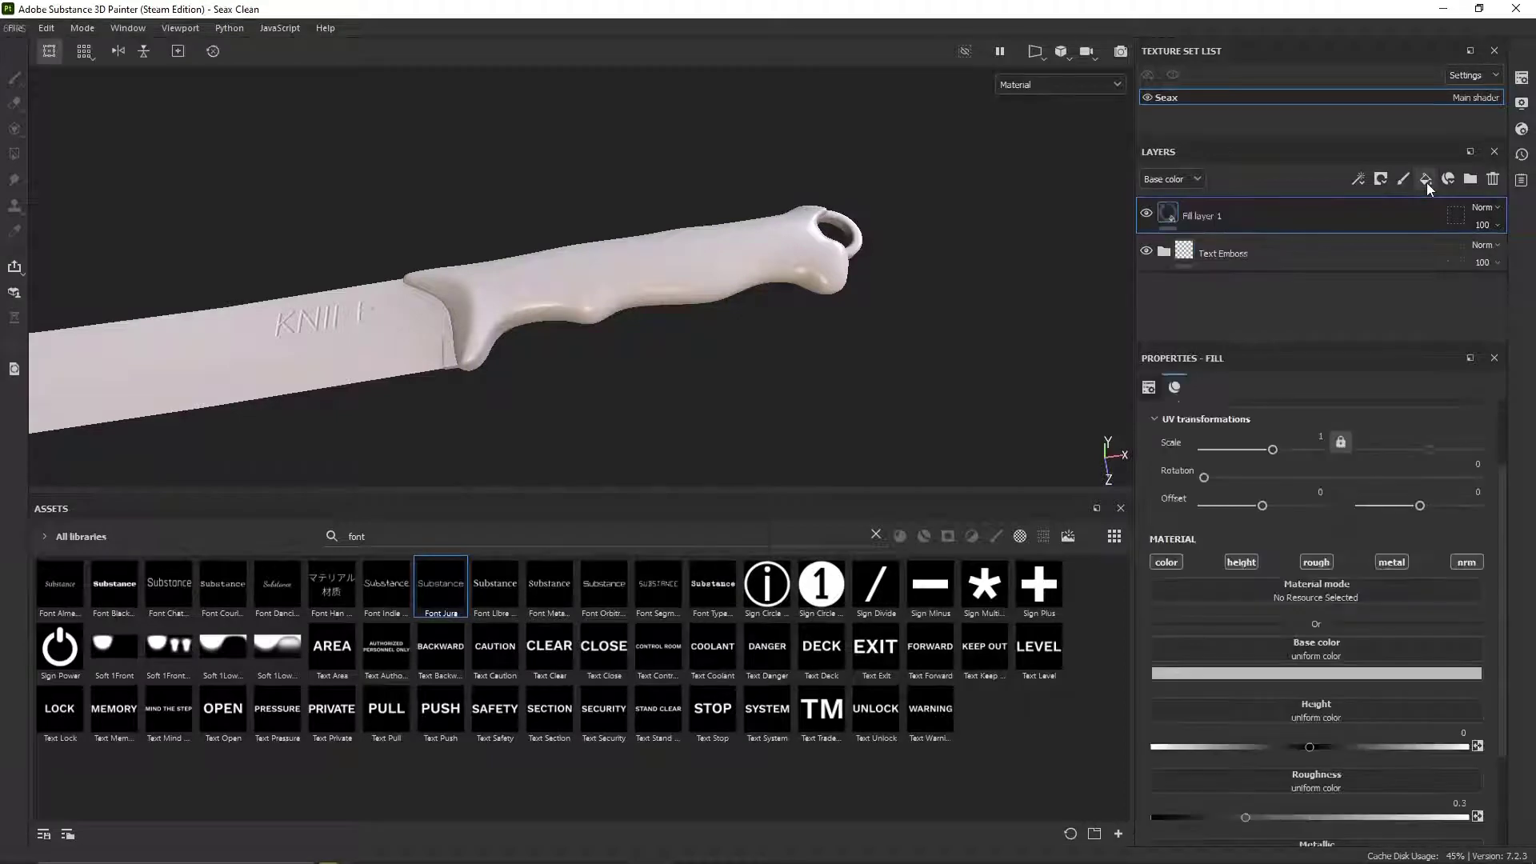
pyautogui.doubleClick(1232, 216)
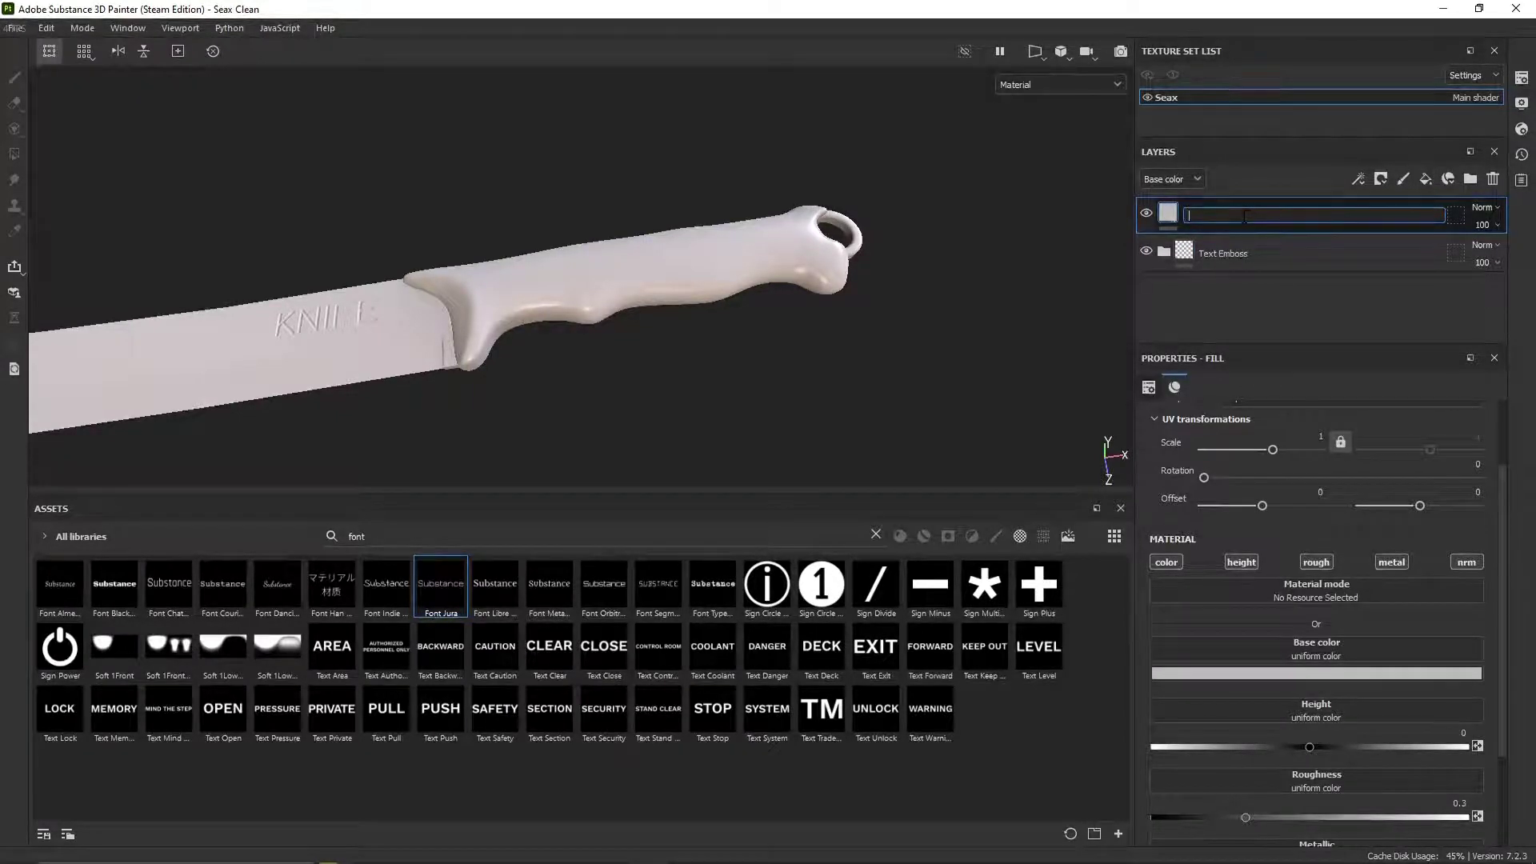
pyautogui.write('PlasticMoulding')
pyautogui.press('Return')
# Step: Add a black mask to the PlasticMoulding layer
pyautogui.rightClick(1296, 208)
pyautogui.click(1212, 213)
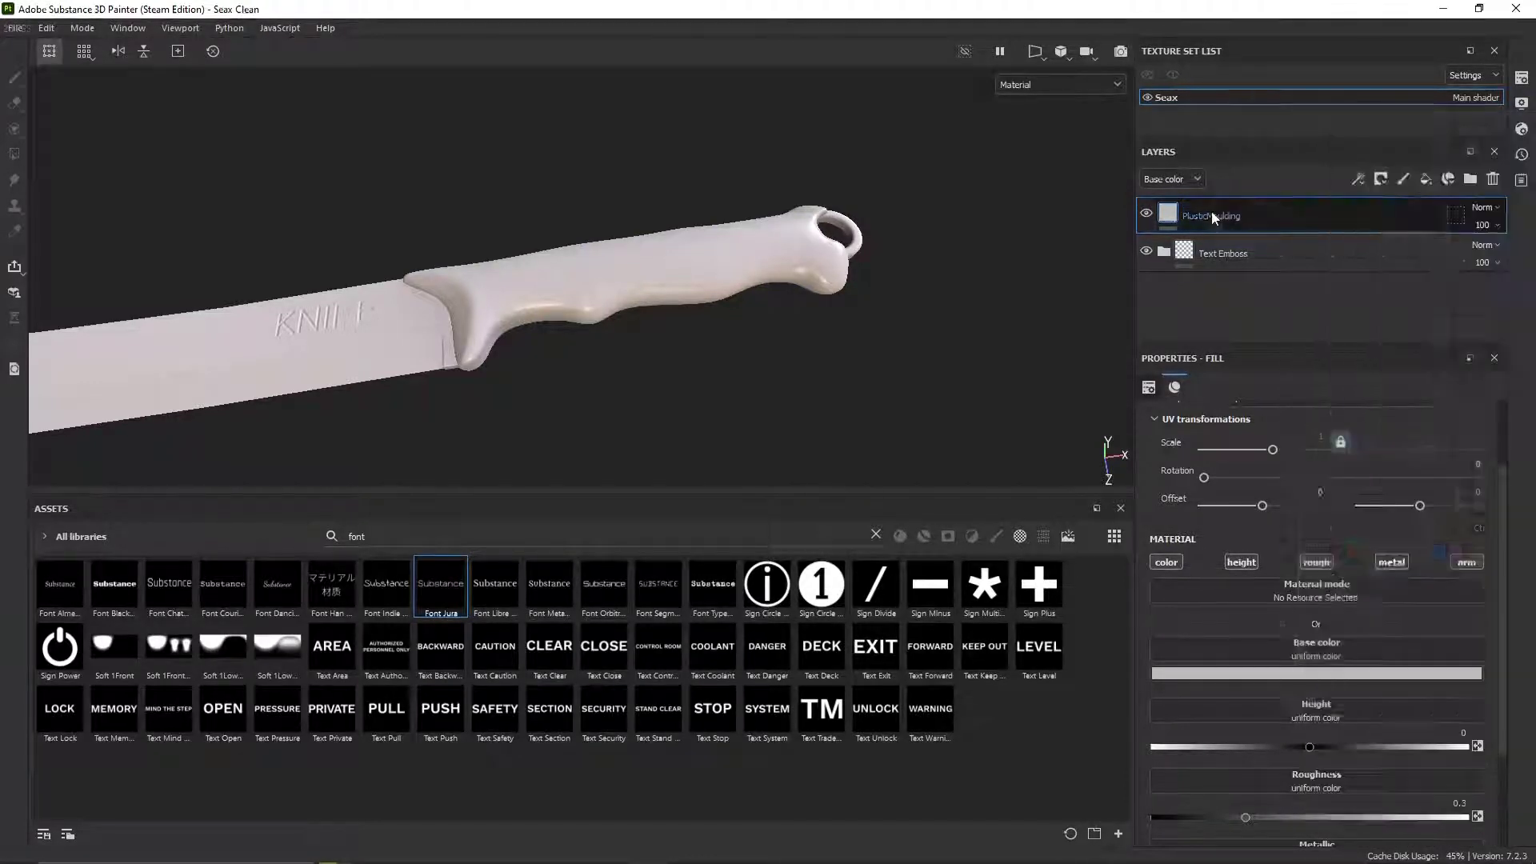
pyautogui.rightClick(1211, 211)
pyautogui.click(1346, 37)
# Step: Clear the font search, show only brushes in the assets and choose the Basic Hard brush
pyautogui.scroll(3, 812, 260)
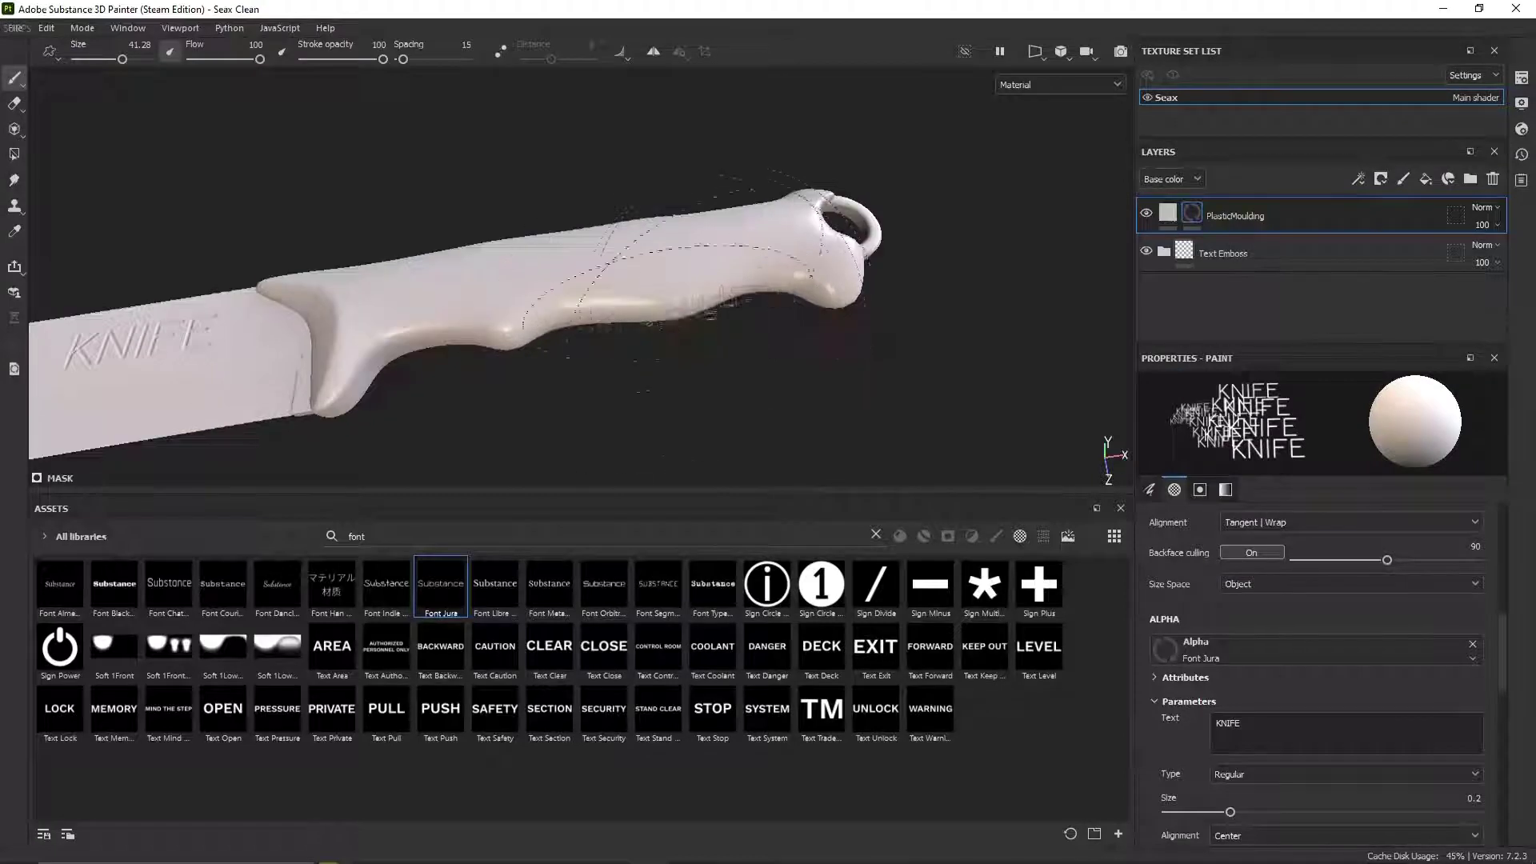
pyautogui.click(876, 534)
pyautogui.keyDown('alt'); pyautogui.moveTo(680, 348); pyautogui.dragTo(571, 288); pyautogui.keyUp('alt')
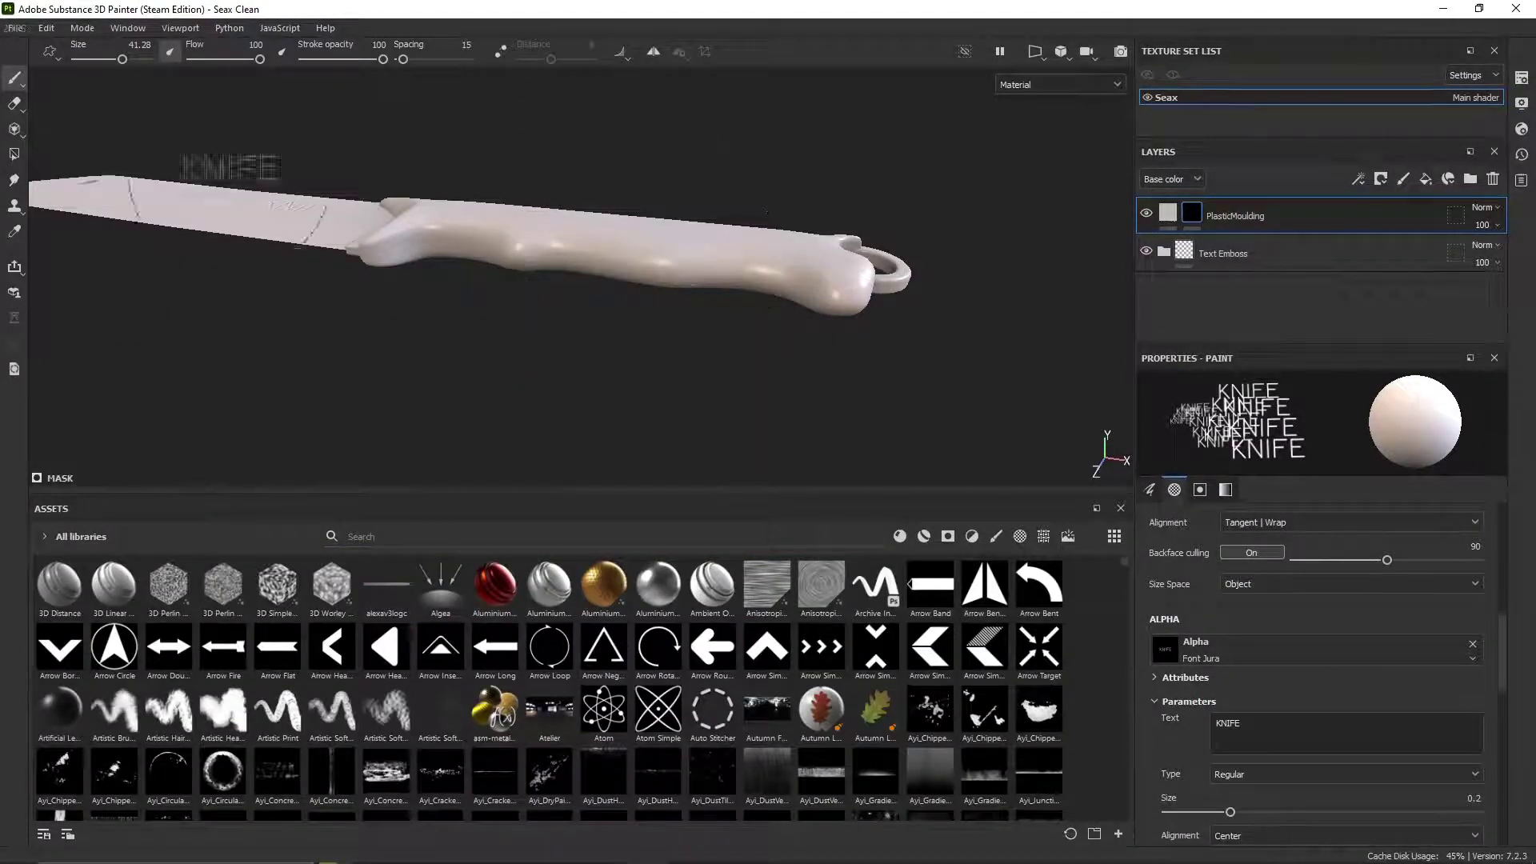
pyautogui.click(996, 534)
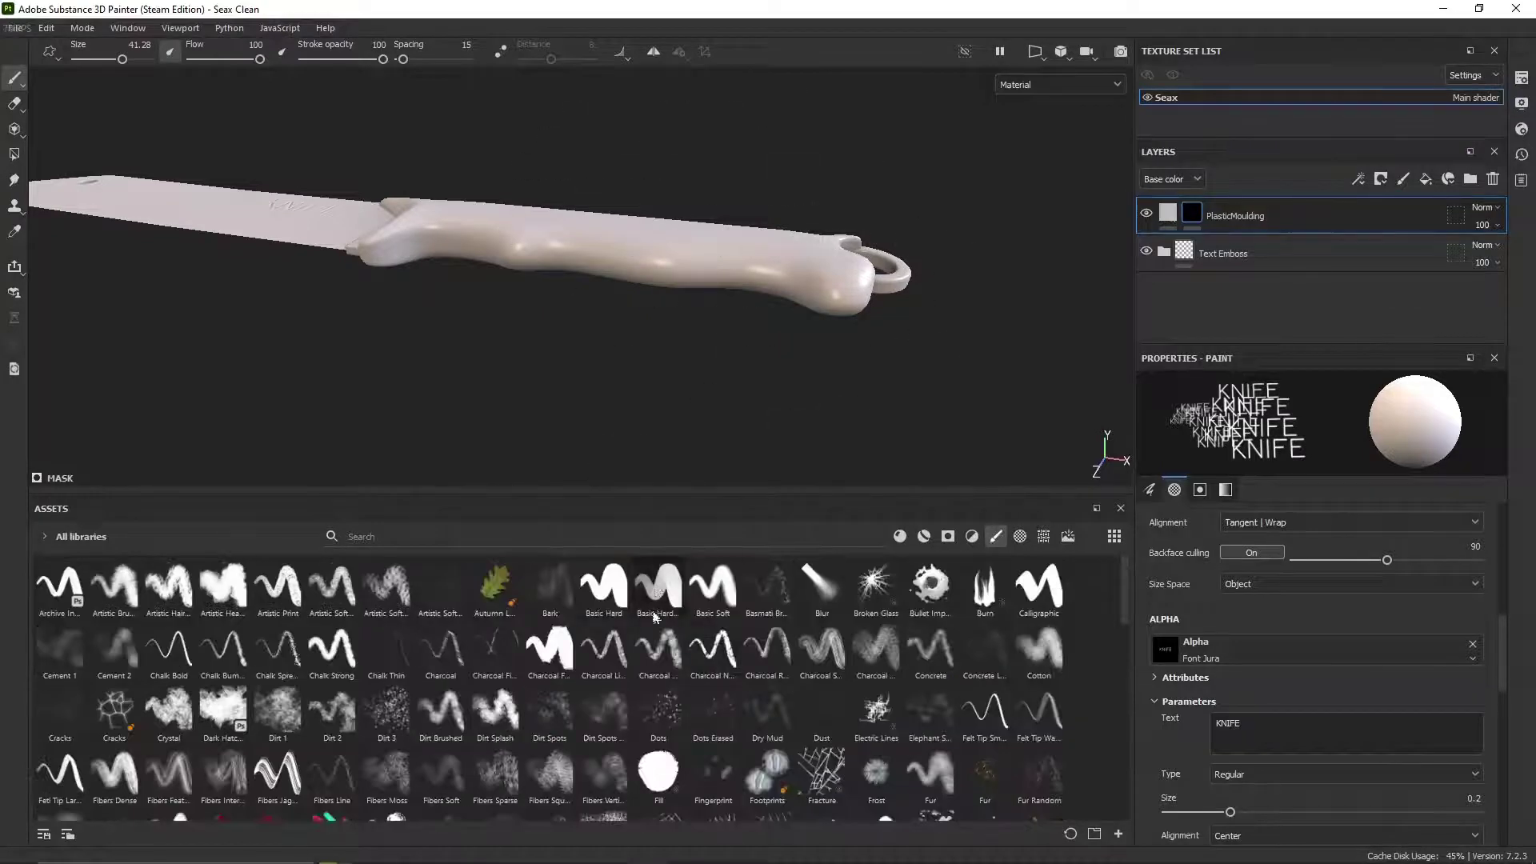
pyautogui.click(603, 589)
pyautogui.moveTo(704, 449)
pyautogui.keyDown('alt'); pyautogui.mouseDown()
pyautogui.moveTo(796, 386)
pyautogui.moveTo(587, 318)
pyautogui.mouseUp(); pyautogui.keyUp('alt')
pyautogui.keyDown('alt'); pyautogui.moveTo(708, 426); pyautogui.dragTo(656, 480); pyautogui.keyUp('alt')
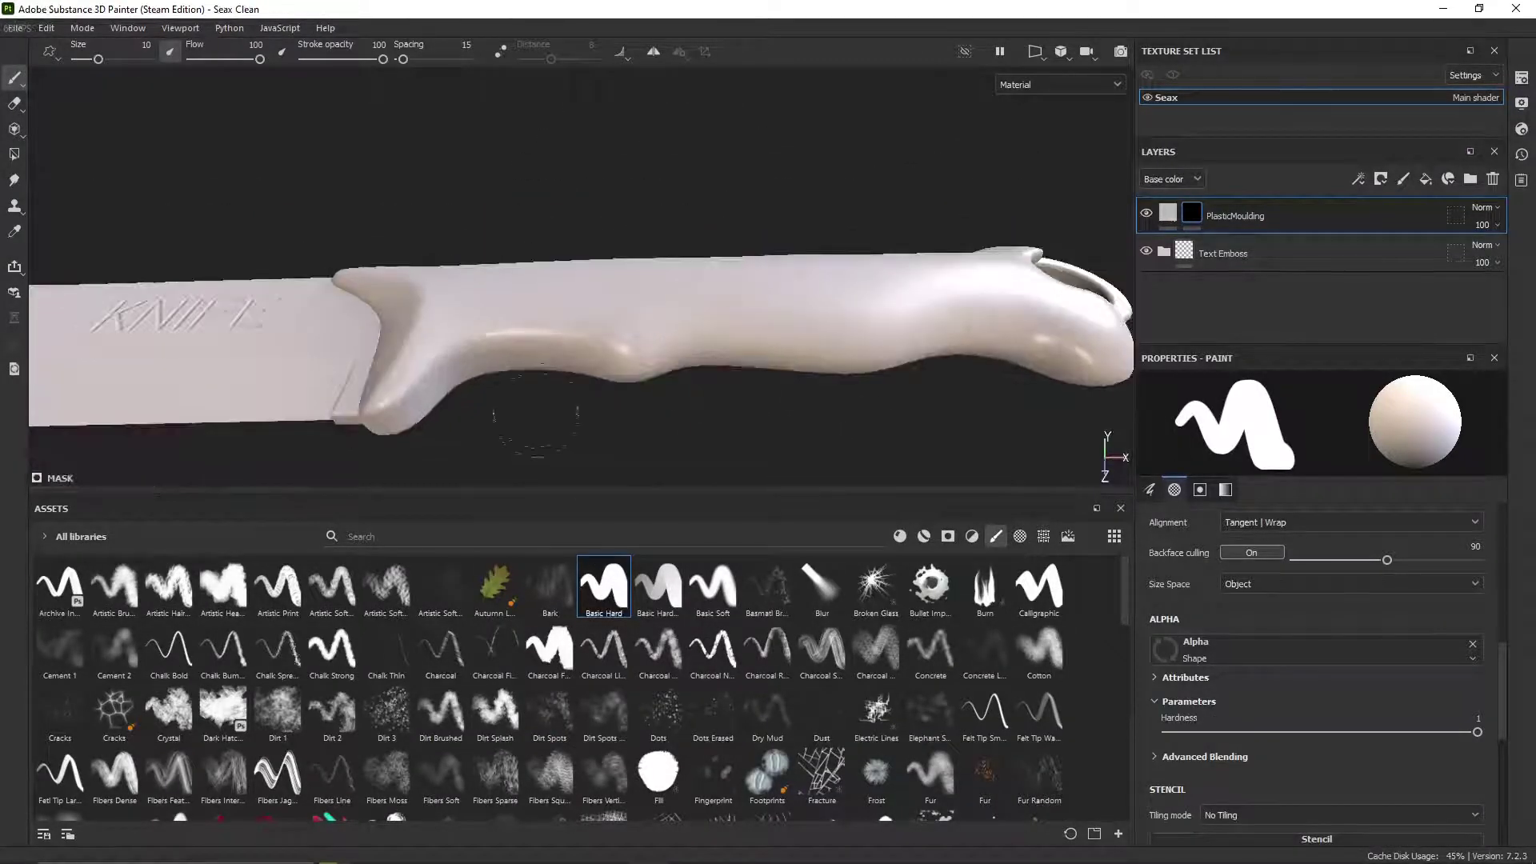
# Step: Reduce the brush size to about 1.39 for painting at the front end of the handle's underside
pyautogui.keyDown('alt'); pyautogui.moveTo(536, 412); pyautogui.dragTo(536, 328); pyautogui.keyUp('alt')
pyautogui.keyDown('alt'); pyautogui.moveTo(416, 368); pyautogui.dragTo(537, 317, button='middle'); pyautogui.keyUp('alt')
pyautogui.keyDown('ctrl'); pyautogui.moveTo(537, 317); pyautogui.dragTo(480, 318, button='right'); pyautogui.keyUp('ctrl')
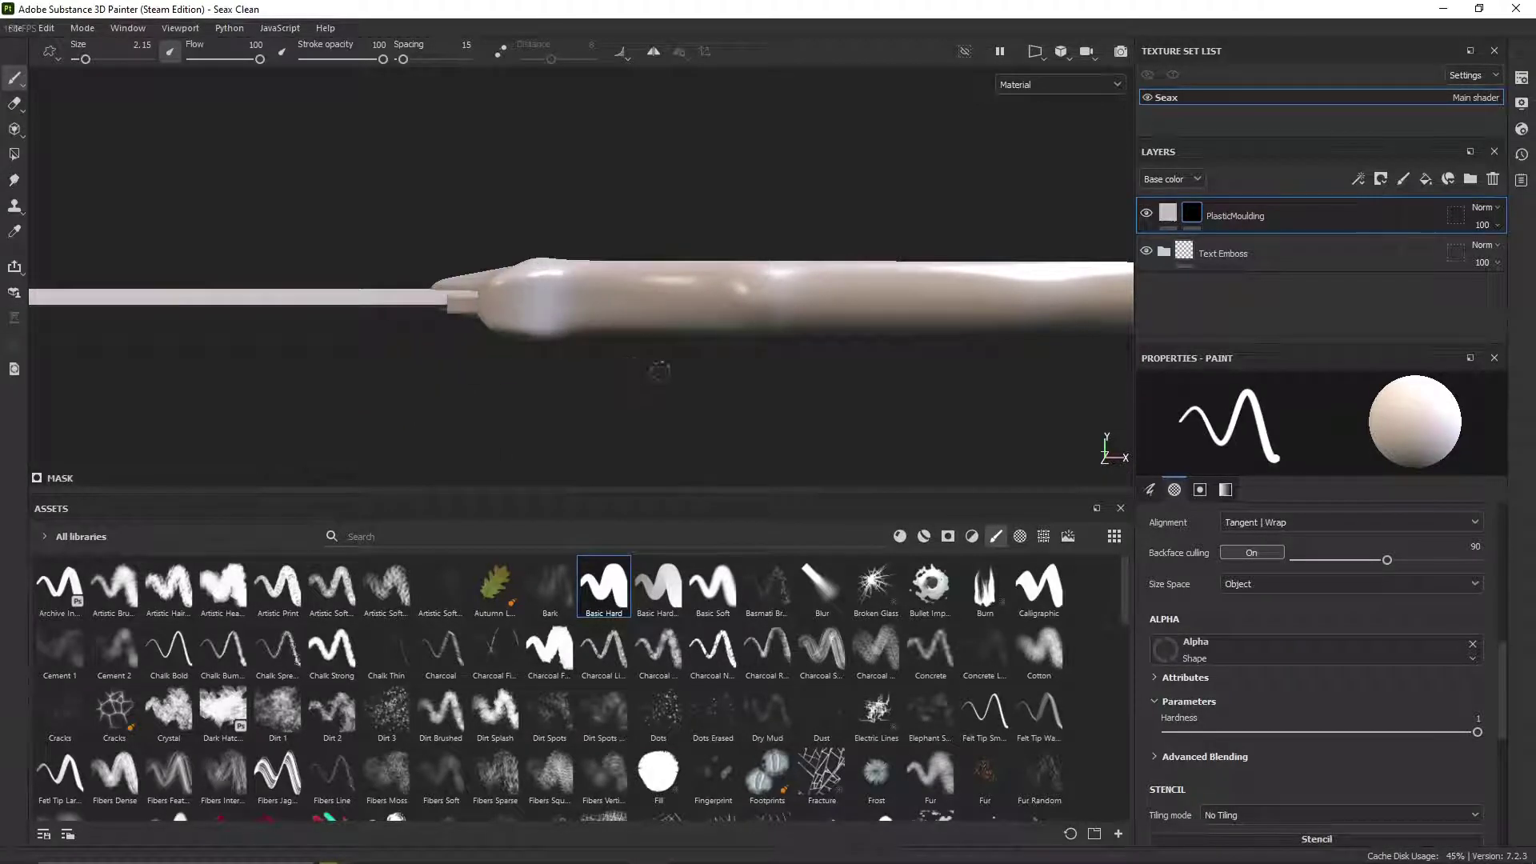
pyautogui.keyDown('ctrl'); pyautogui.moveTo(534, 252); pyautogui.dragTo(528, 252, button='right'); pyautogui.keyUp('ctrl')
pyautogui.keyDown('alt'); pyautogui.moveTo(534, 272); pyautogui.dragTo(553, 248); pyautogui.keyUp('alt')
pyautogui.moveTo(552, 256)
pyautogui.keyDown('alt'); pyautogui.mouseDown(button='middle')
pyautogui.moveTo(416, 279)
pyautogui.moveTo(524, 285)
pyautogui.mouseUp(button='middle'); pyautogui.keyUp('alt')
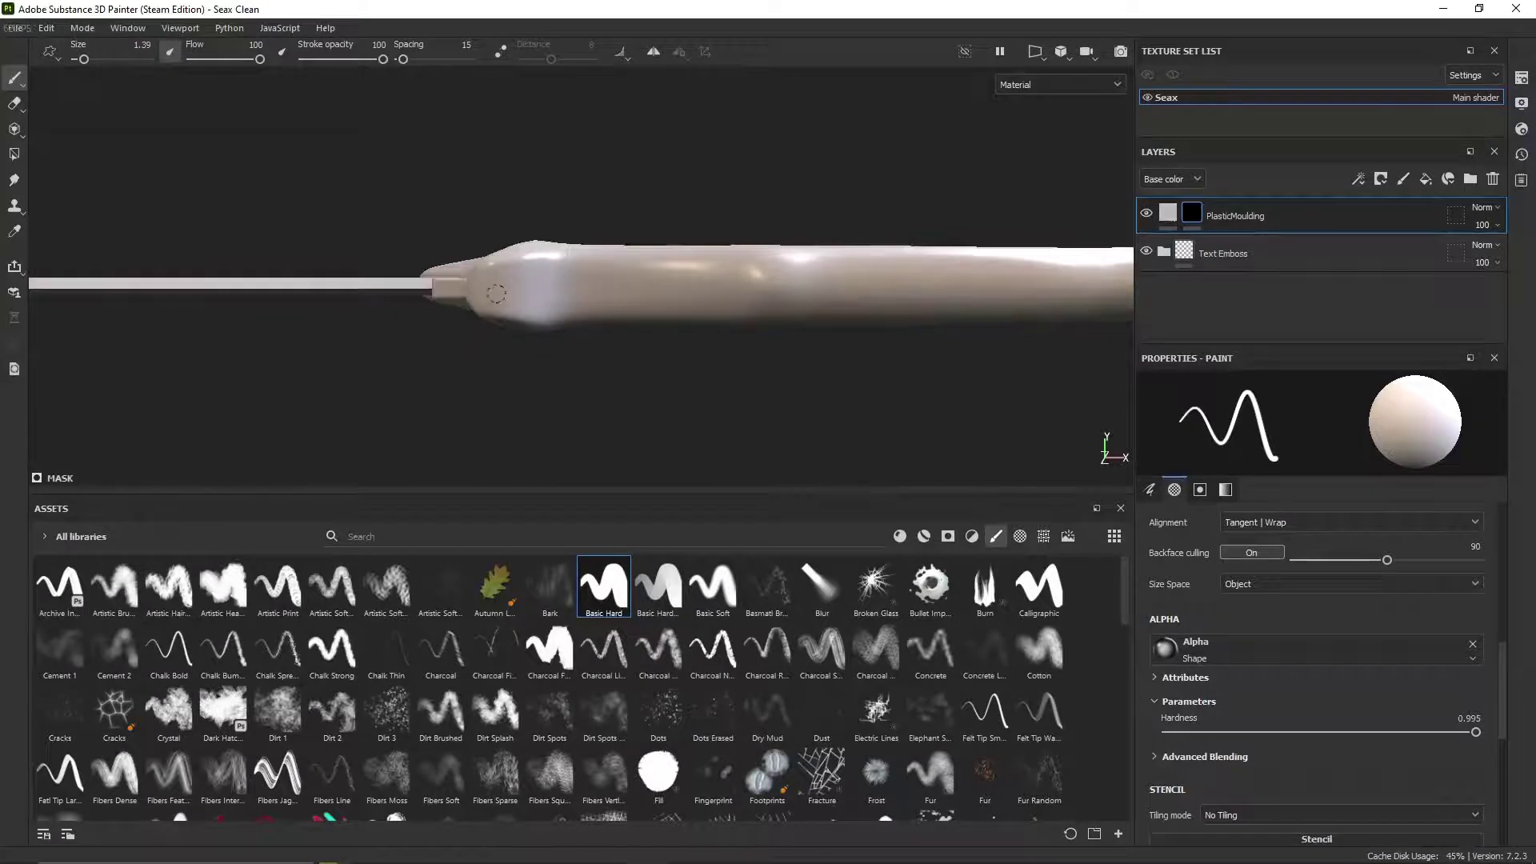
# Step: Set the PlasticMoulding fill's base color to bright red and make its mask active for painting
pyautogui.click(1168, 213)
pyautogui.click(1316, 673)
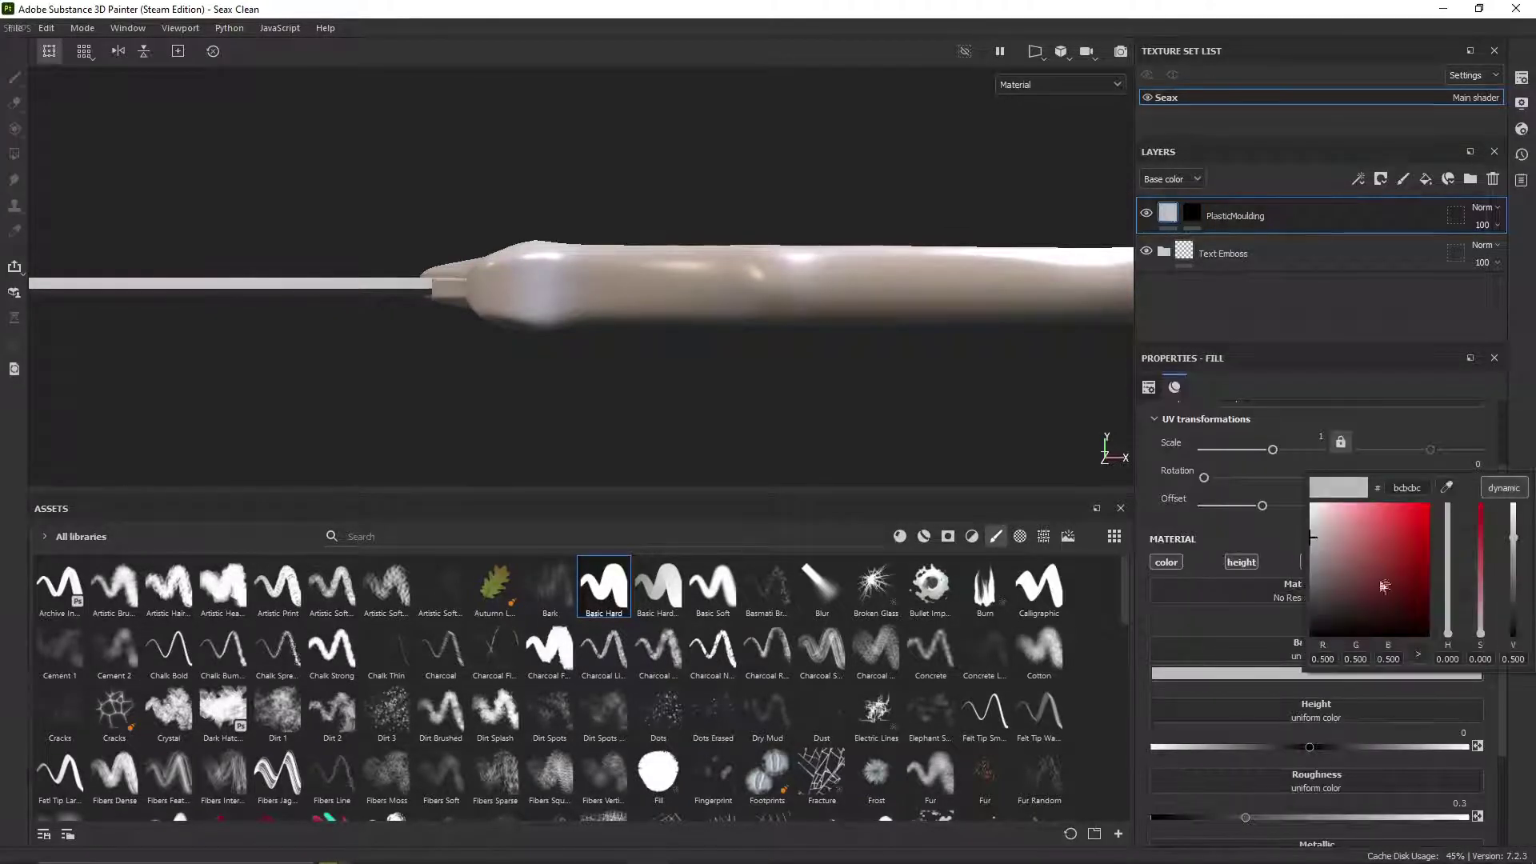
pyautogui.click(1191, 215)
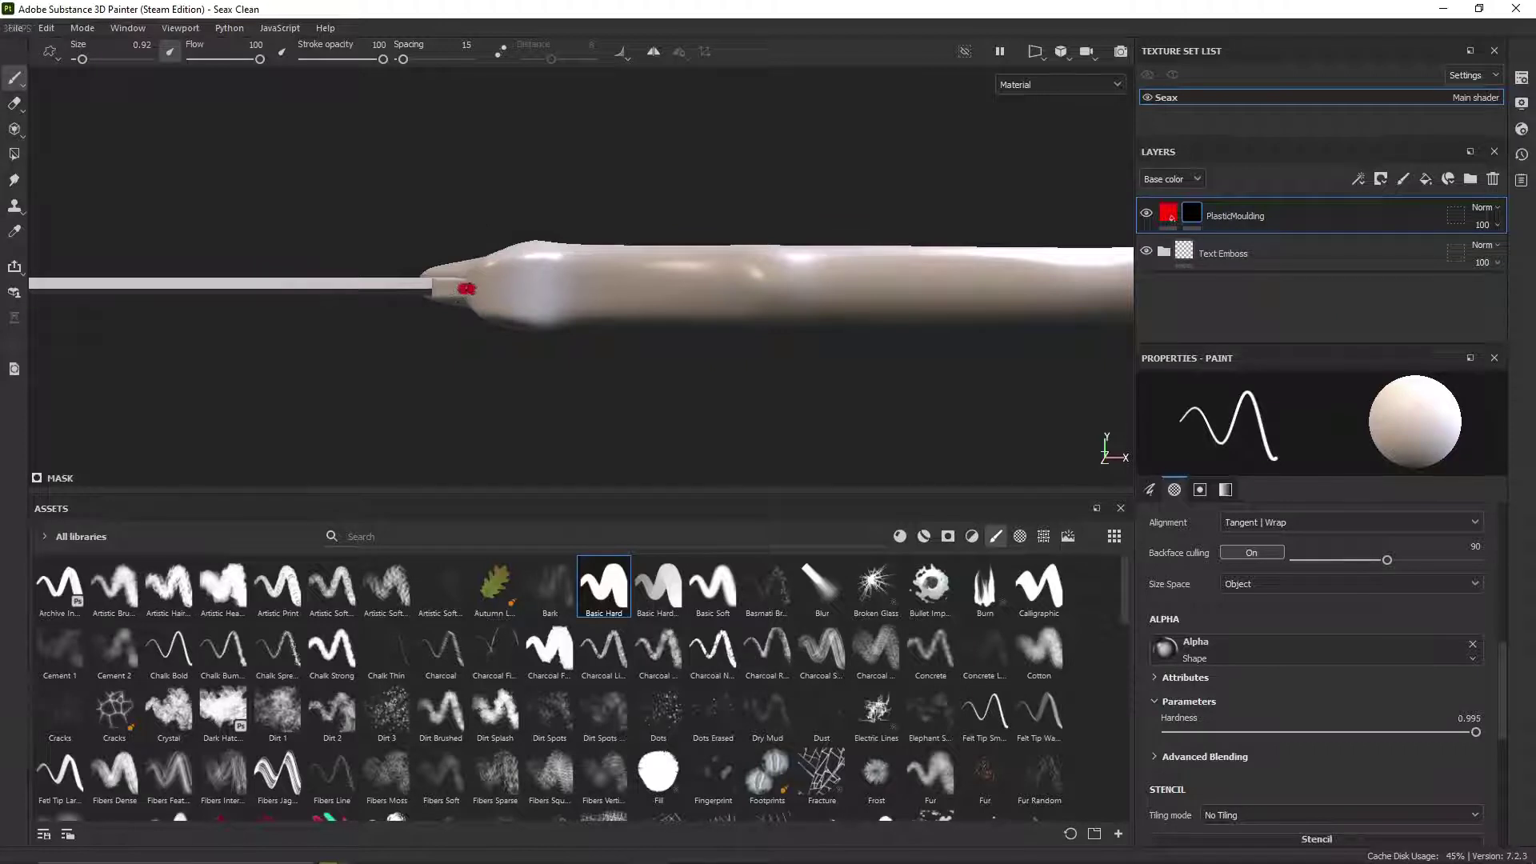
# Step: Paint a thin straight seam line in the mask along the handle's underside, from the guard around the handle end to the metal ring
pyautogui.keyDown('alt'); pyautogui.moveTo(565, 306); pyautogui.dragTo(190, 273, button='middle'); pyautogui.keyUp('alt')
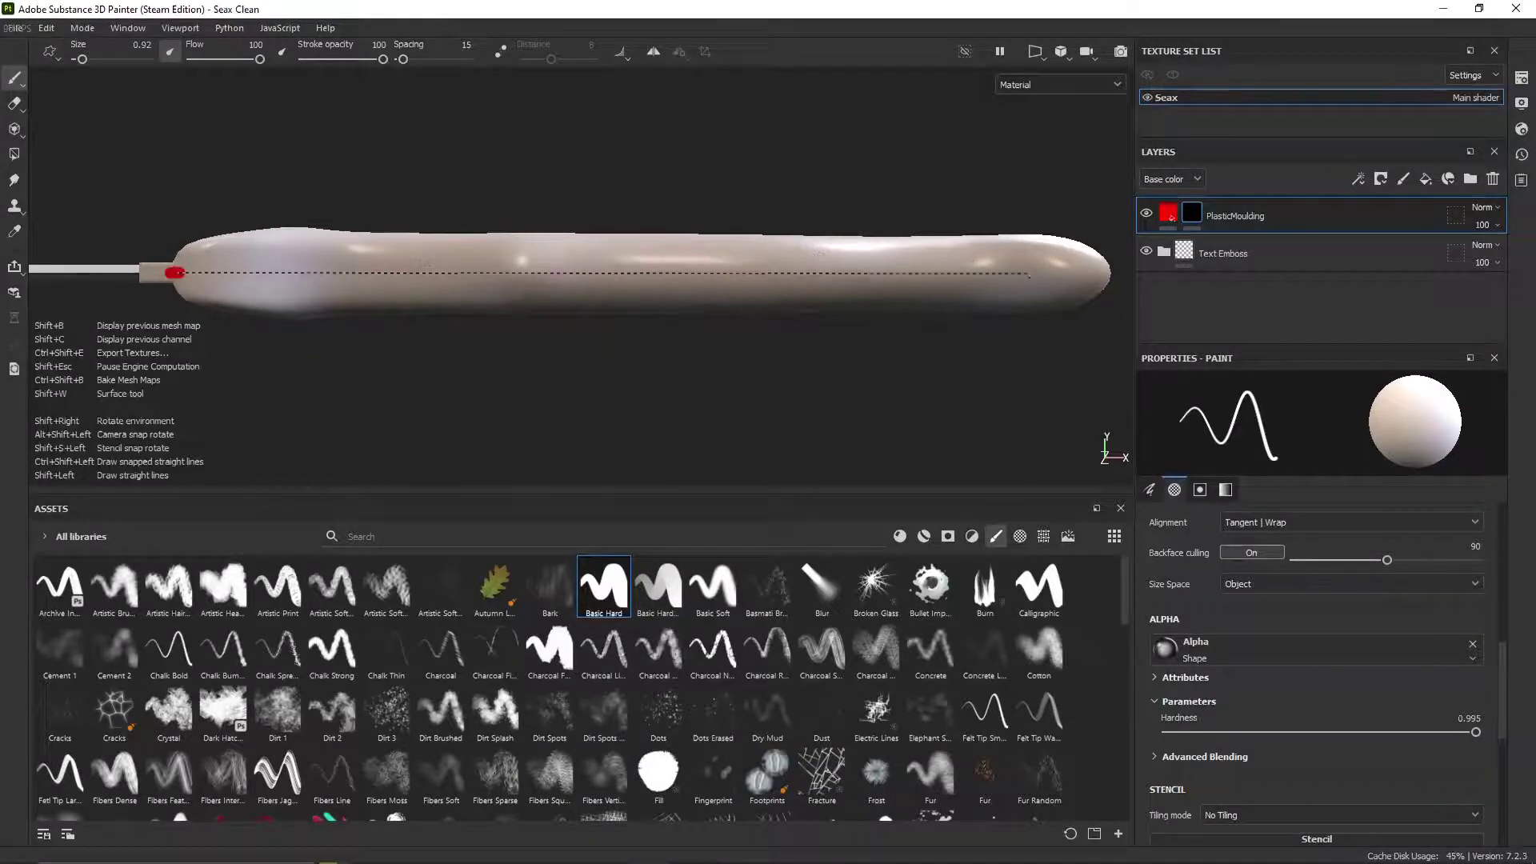
pyautogui.keyDown('shift'); pyautogui.click(1091, 272); pyautogui.keyUp('shift')
pyautogui.moveTo(1090, 272)
pyautogui.keyDown('alt'); pyautogui.mouseDown()
pyautogui.moveTo(848, 385)
pyautogui.moveTo(846, 414)
pyautogui.mouseUp(); pyautogui.keyUp('alt')
pyautogui.keyDown('alt'); pyautogui.moveTo(846, 414); pyautogui.dragTo(597, 319, button='middle'); pyautogui.keyUp('alt')
pyautogui.keyDown('alt'); pyautogui.keyDown('shift'); pyautogui.moveTo(597, 319); pyautogui.dragTo(547, 212); pyautogui.keyUp('shift'); pyautogui.keyUp('alt')
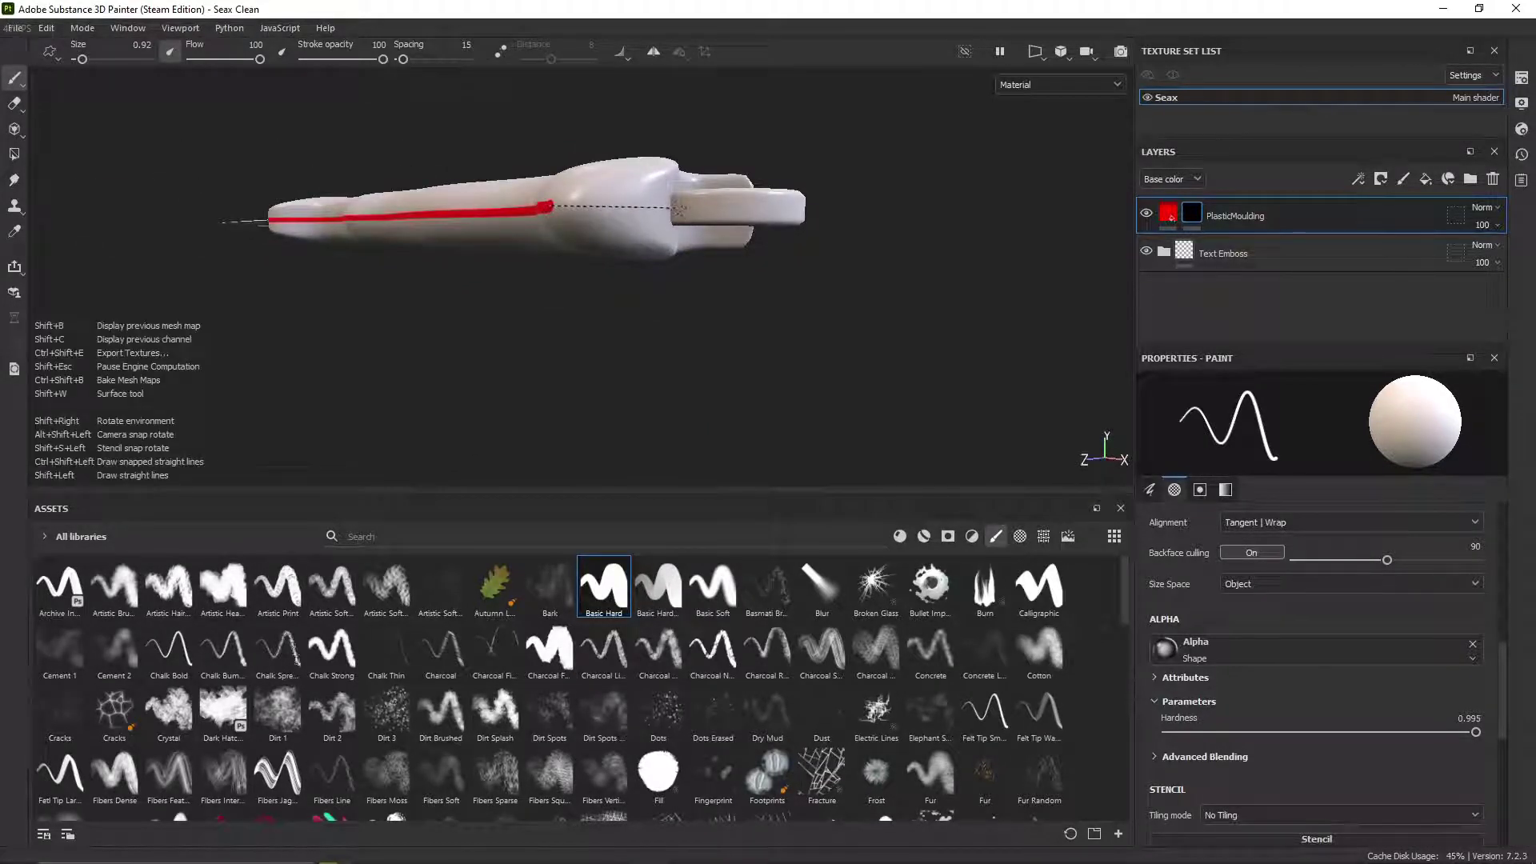
pyautogui.keyDown('shift'); pyautogui.click(683, 214); pyautogui.keyUp('shift')
pyautogui.keyDown('alt'); pyautogui.moveTo(683, 214); pyautogui.dragTo(603, 216); pyautogui.keyUp('alt')
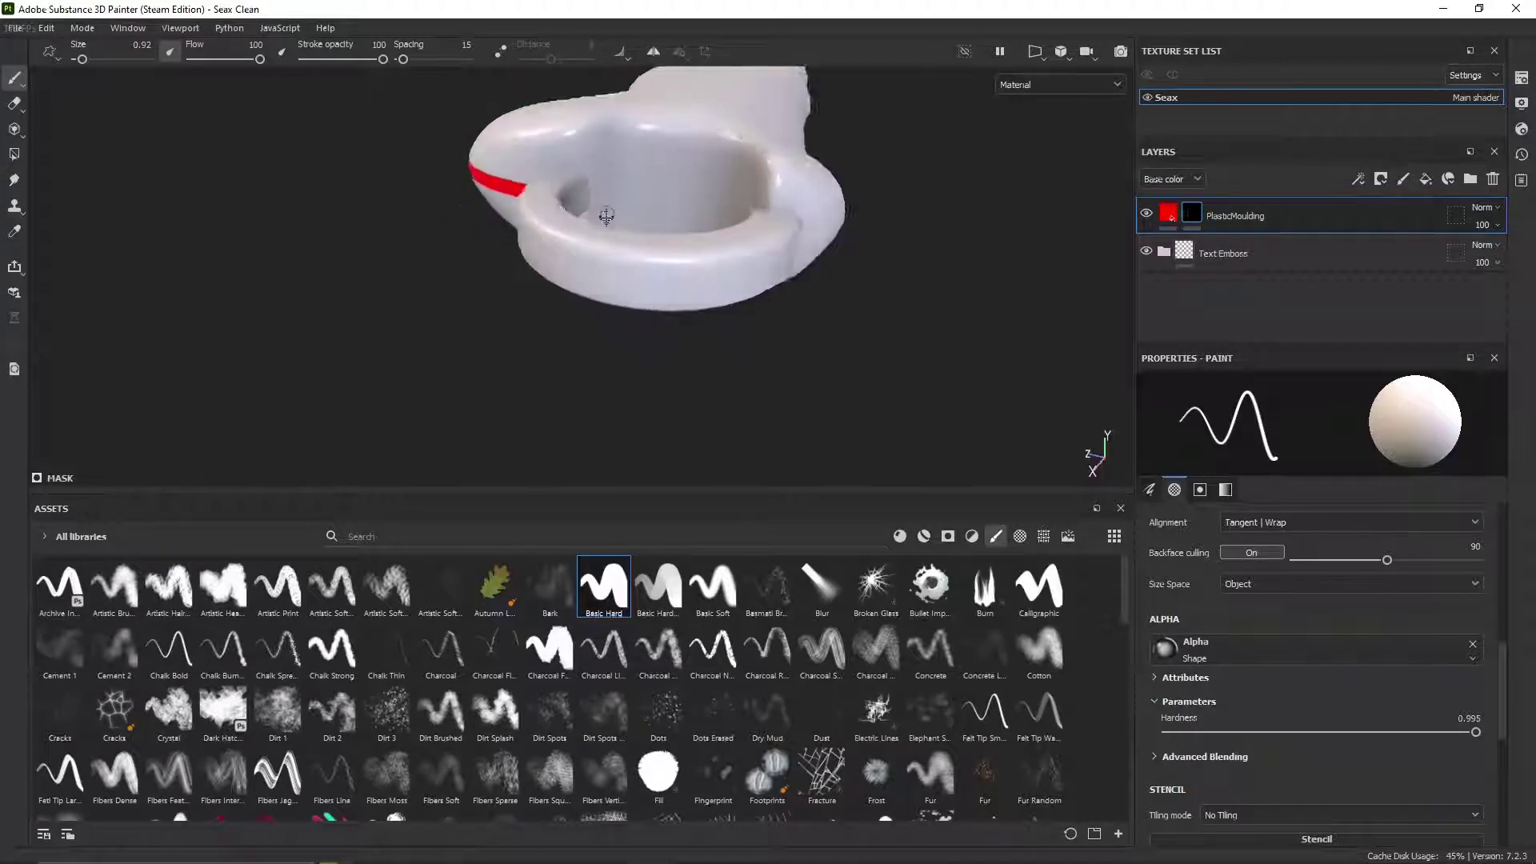
# Step: Paint a straight seam line in the mask along the handle's spine, from the ring end to the blade
pyautogui.scroll(3, 604, 216)
pyautogui.keyDown('alt'); pyautogui.moveTo(604, 216); pyautogui.dragTo(536, 376, button='middle'); pyautogui.keyUp('alt')
pyautogui.moveTo(536, 376)
pyautogui.keyDown('alt'); pyautogui.mouseDown()
pyautogui.moveTo(680, 320)
pyautogui.moveTo(519, 290)
pyautogui.moveTo(626, 264)
pyautogui.moveTo(730, 302)
pyautogui.mouseUp(); pyautogui.keyUp('alt')
pyautogui.scroll(2, 648, 295)
pyautogui.keyDown('alt'); pyautogui.moveTo(825, 346); pyautogui.dragTo(594, 313); pyautogui.keyUp('alt')
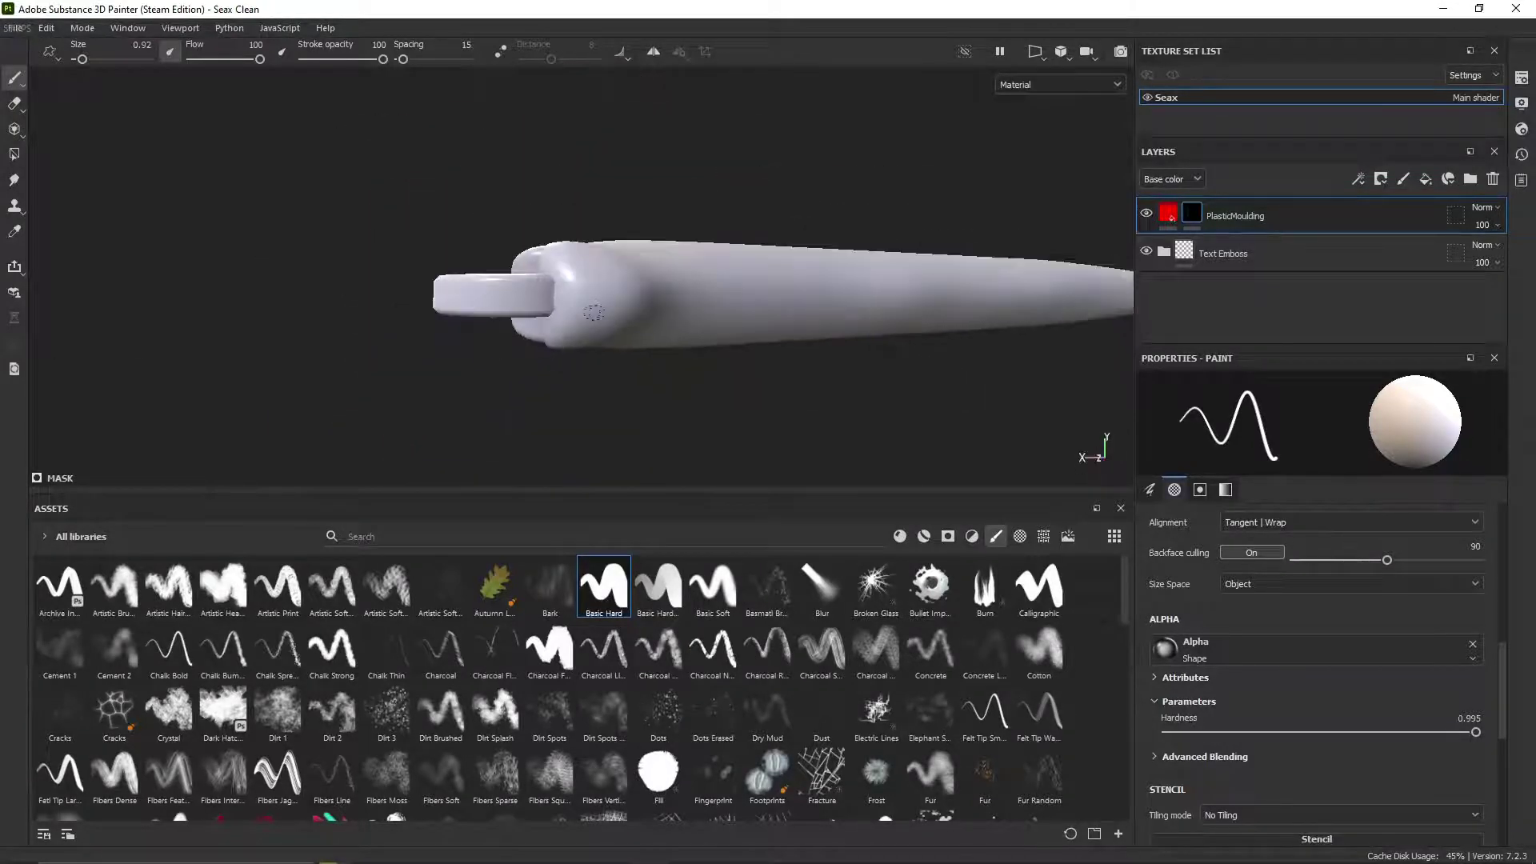
pyautogui.keyDown('shift'); pyautogui.click(665, 287); pyautogui.keyUp('shift')
pyautogui.scroll(-5, 324, 290)
pyautogui.scroll(1, 324, 289)
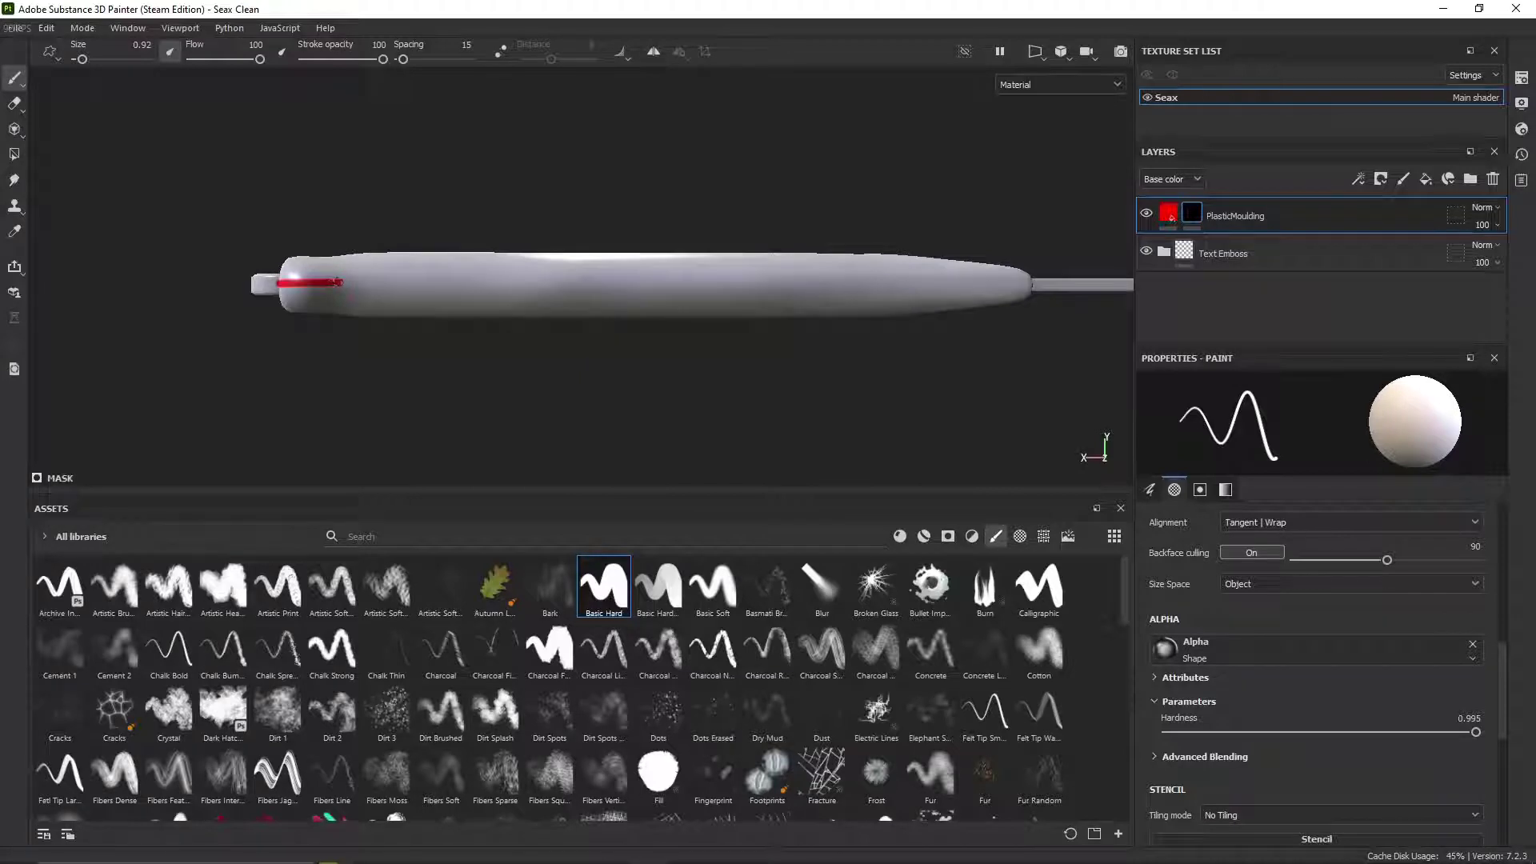
pyautogui.keyDown('shift'); pyautogui.click(1030, 284); pyautogui.keyUp('shift')
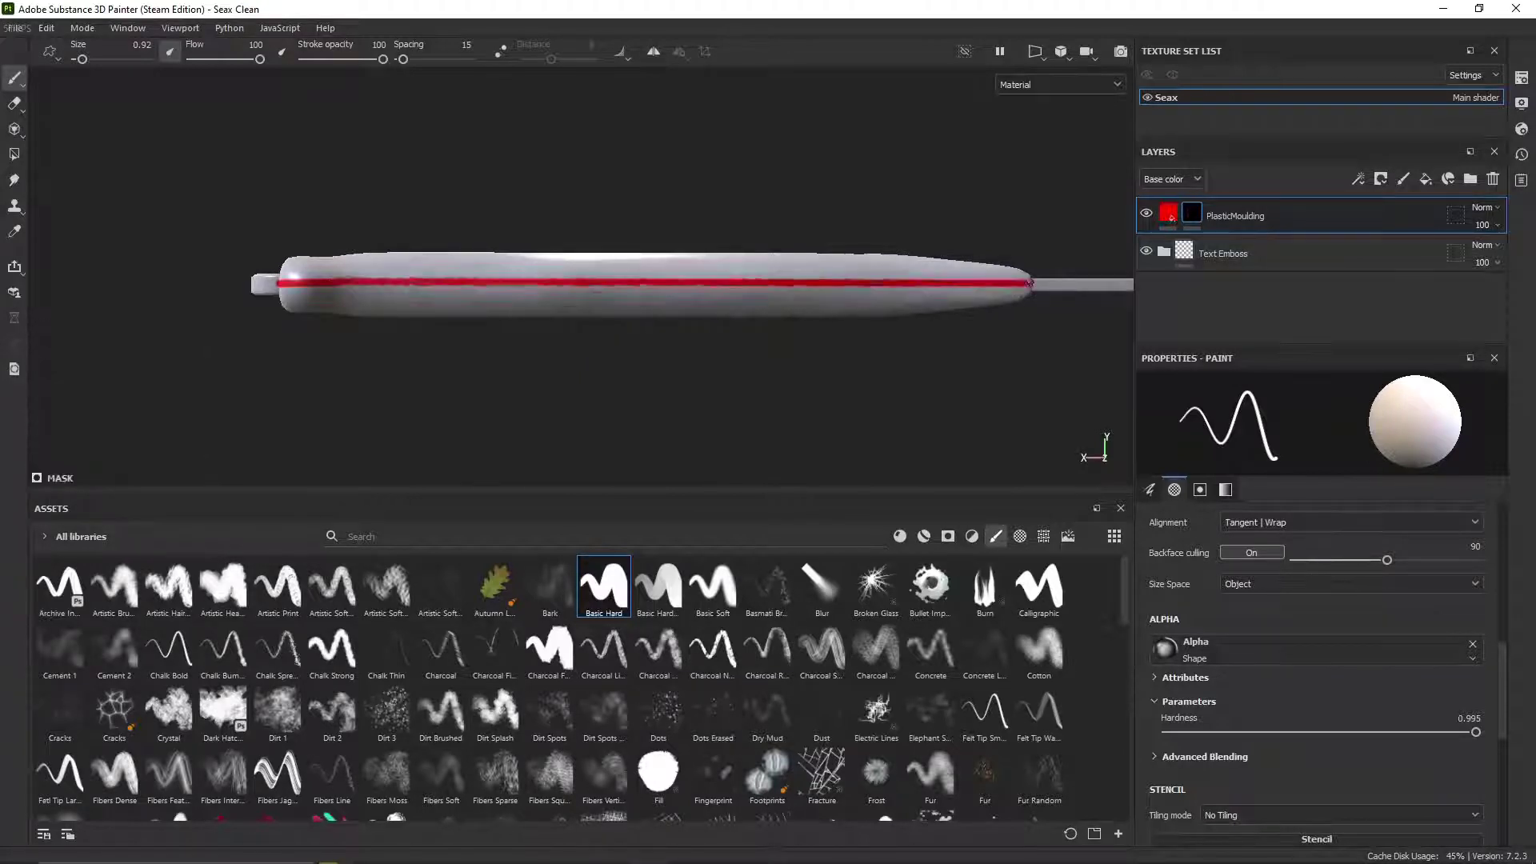
pyautogui.moveTo(1031, 284)
pyautogui.keyDown('alt'); pyautogui.mouseDown()
pyautogui.moveTo(901, 339)
pyautogui.moveTo(554, 268)
pyautogui.moveTo(524, 320)
pyautogui.moveTo(625, 240)
pyautogui.moveTo(642, 266)
pyautogui.mouseUp(); pyautogui.keyUp('alt')
pyautogui.scroll(1, 640, 260)
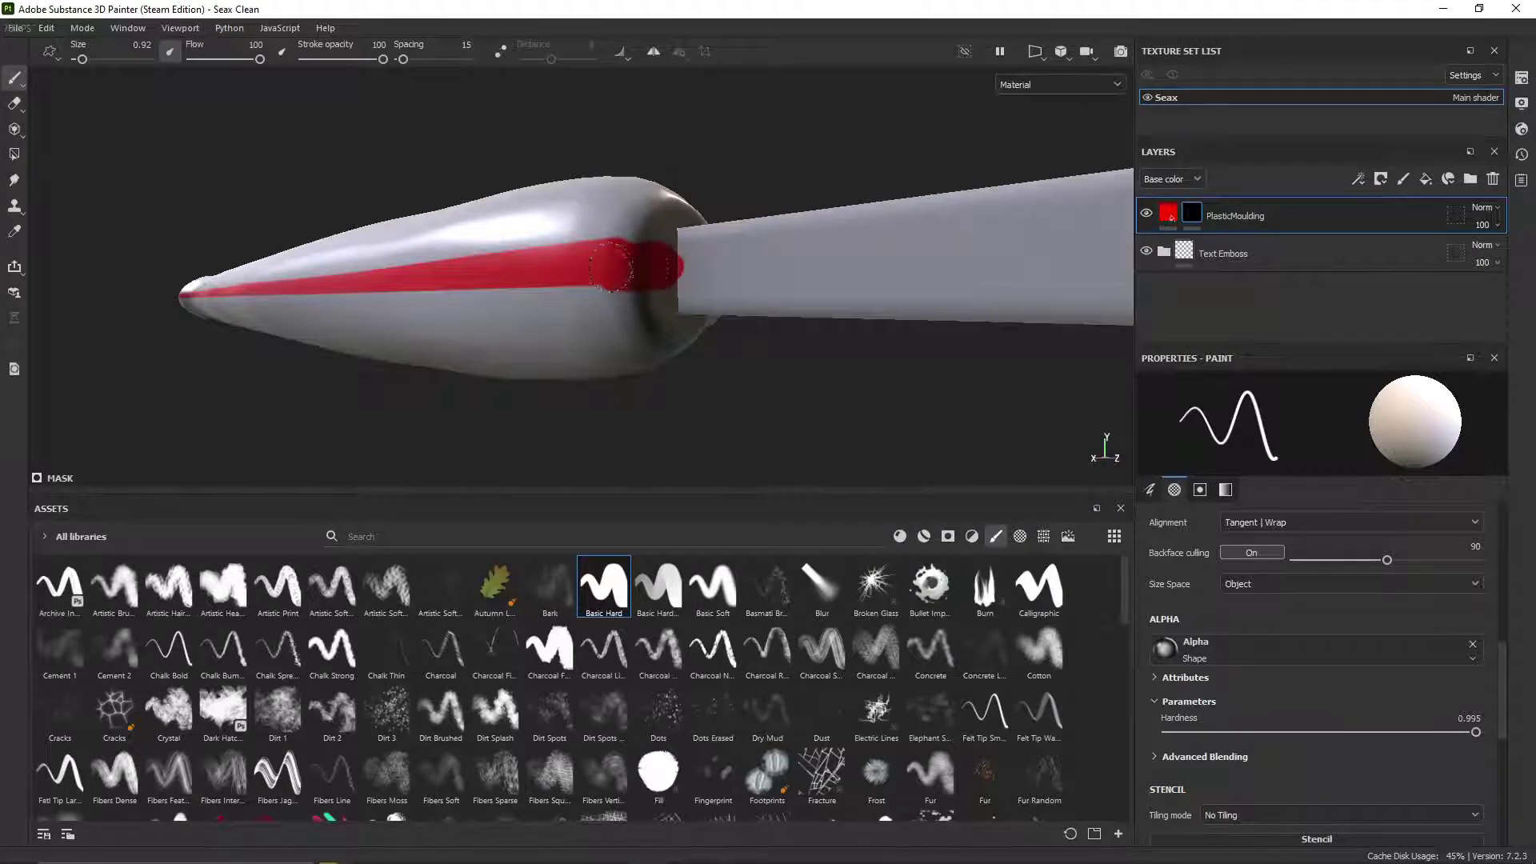
# Step: Erase seam paint spilled onto the blade using Polygon Fill in mesh mode with the color at 0
pyautogui.scroll(-3, 611, 266)
pyautogui.click(14, 154)
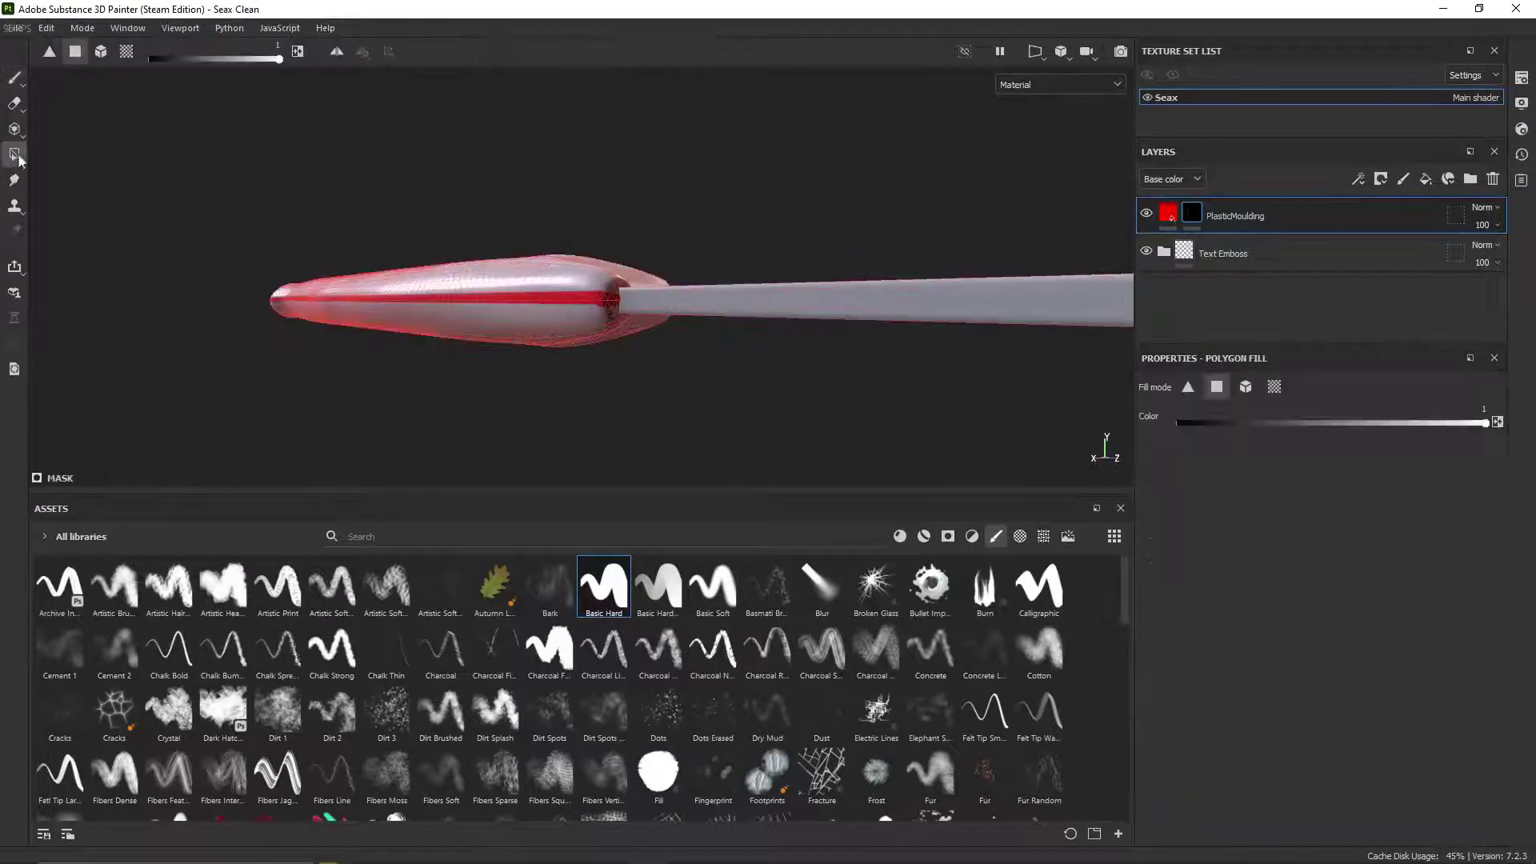
pyautogui.click(102, 55)
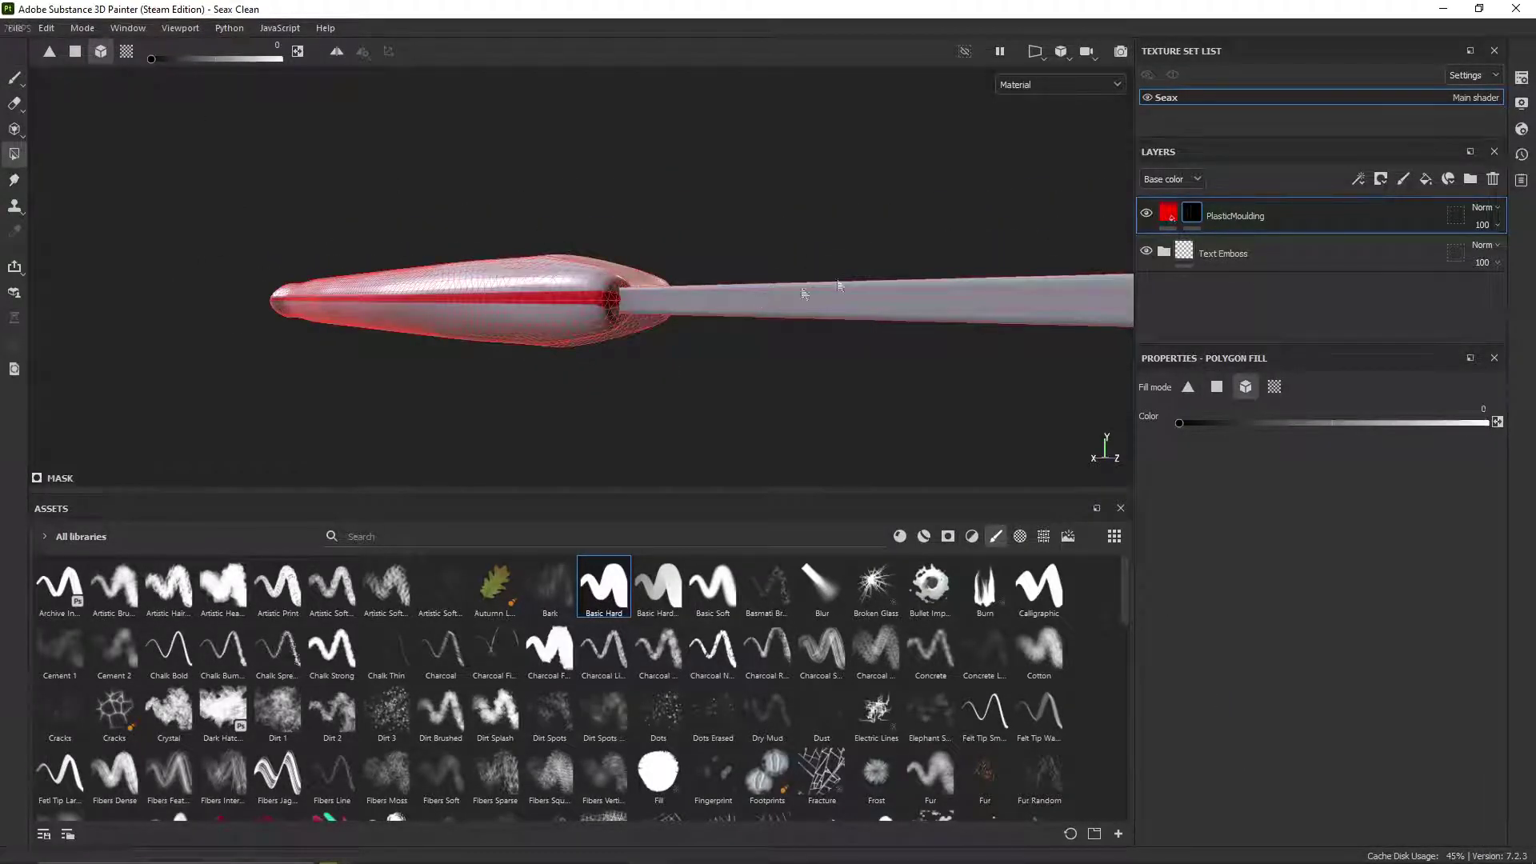
pyautogui.moveTo(871, 339); pyautogui.dragTo(869, 343)
pyautogui.keyDown('alt'); pyautogui.moveTo(861, 304); pyautogui.dragTo(736, 496); pyautogui.keyUp('alt')
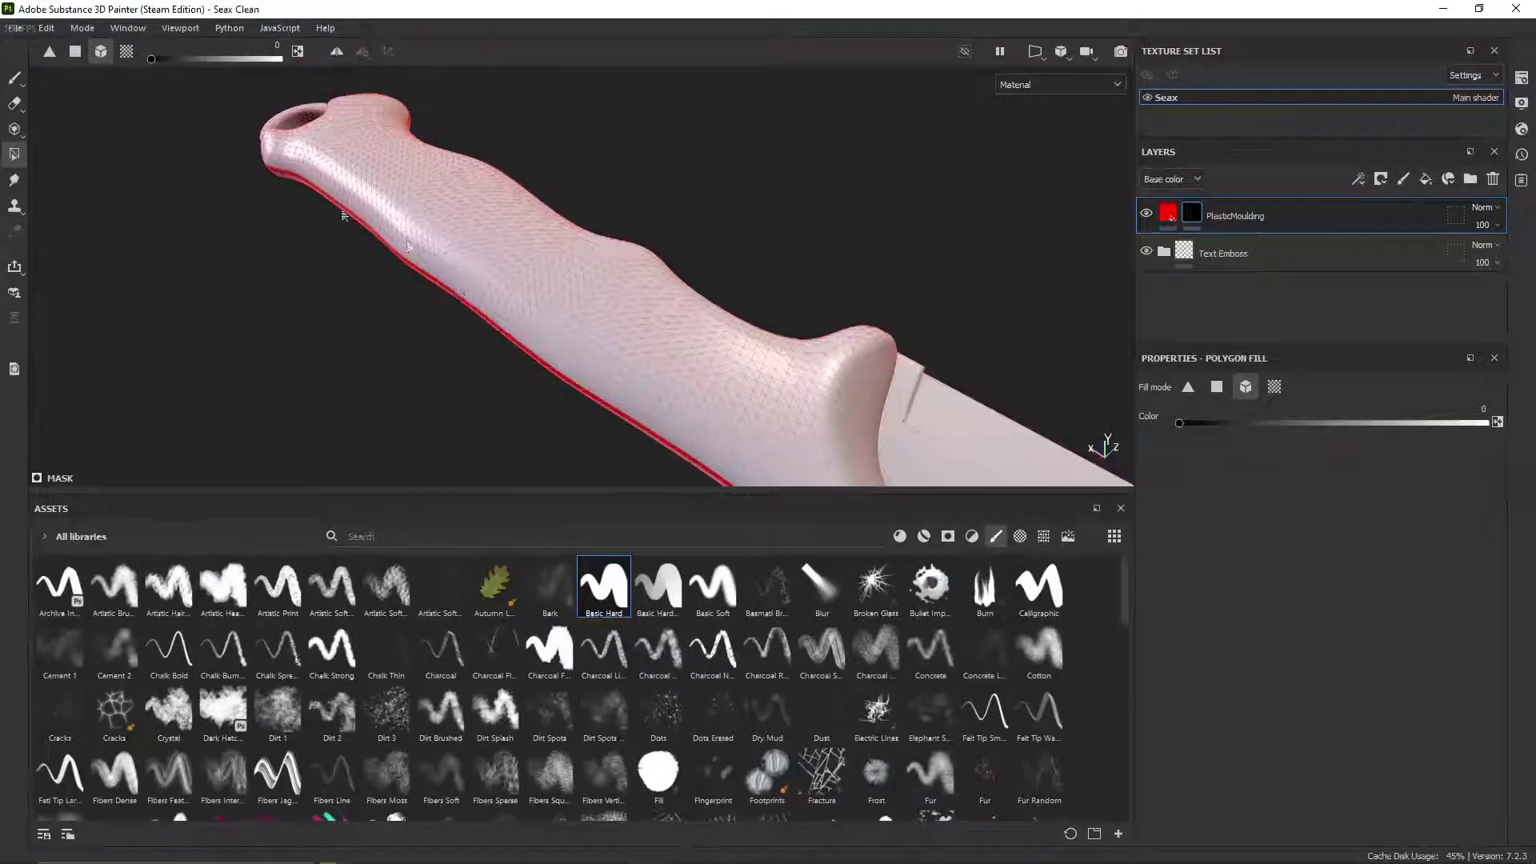
pyautogui.moveTo(344, 216)
pyautogui.keyDown('alt'); pyautogui.mouseDown()
pyautogui.moveTo(974, 271)
pyautogui.moveTo(723, 250)
pyautogui.moveTo(768, 185)
pyautogui.moveTo(637, 302)
pyautogui.moveTo(445, 311)
pyautogui.moveTo(469, 291)
pyautogui.moveTo(617, 333)
pyautogui.moveTo(628, 370)
pyautogui.moveTo(718, 305)
pyautogui.moveTo(349, 276)
pyautogui.moveTo(357, 296)
pyautogui.moveTo(408, 304)
pyautogui.mouseUp(); pyautogui.keyUp('alt')
# Step: Return to the paint brush and continue the seam line around the inner surface of the handle's hole
pyautogui.press('1')
pyautogui.keyDown('alt'); pyautogui.moveTo(408, 305); pyautogui.dragTo(696, 337, button='middle'); pyautogui.keyUp('alt')
pyautogui.keyDown('alt'); pyautogui.moveTo(612, 344); pyautogui.dragTo(789, 296); pyautogui.keyUp('alt')
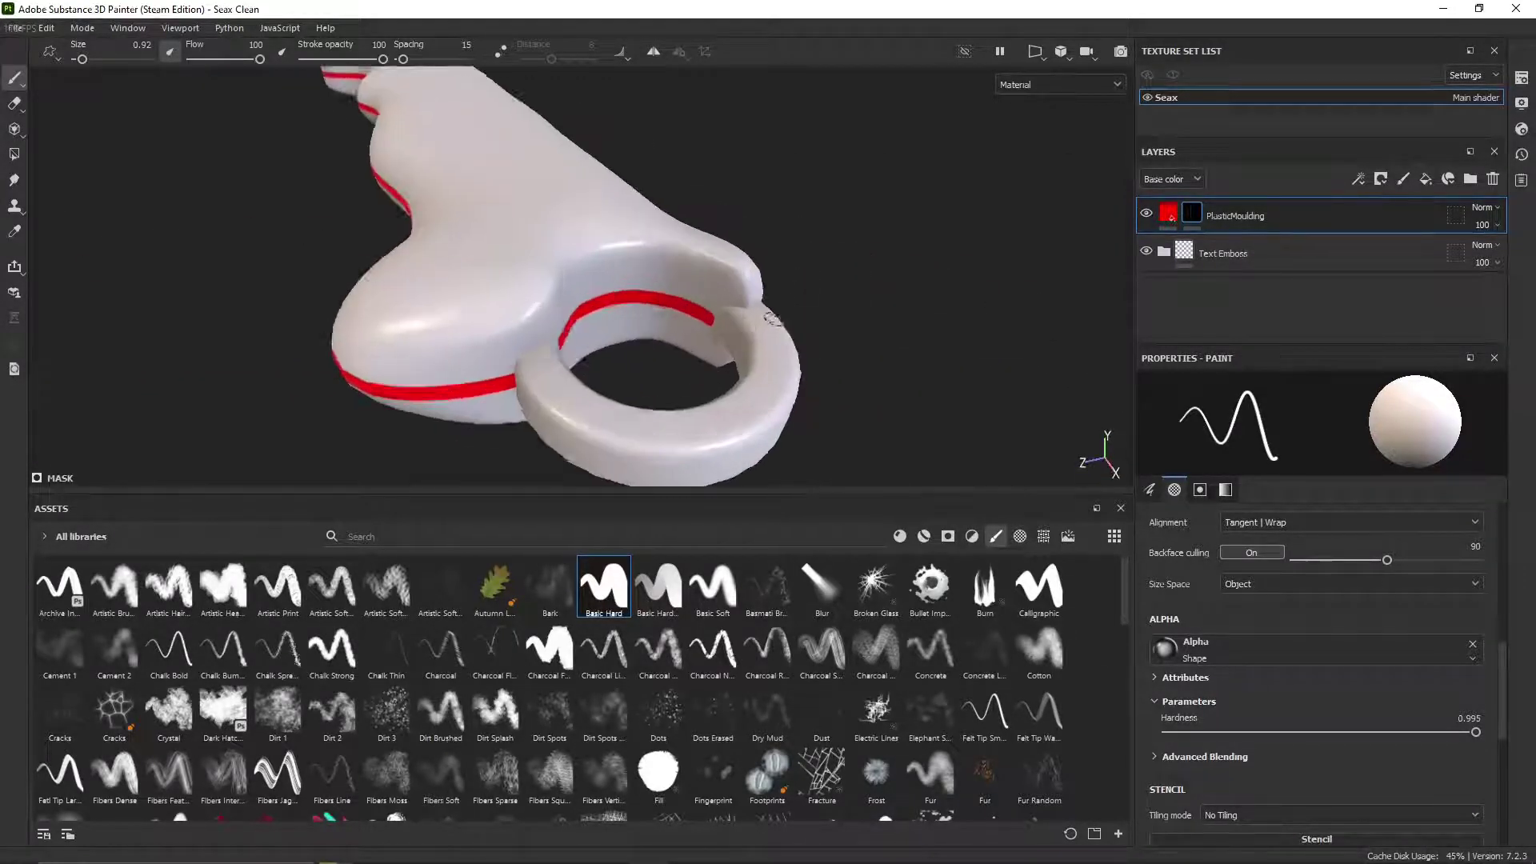
pyautogui.scroll(3, 771, 319)
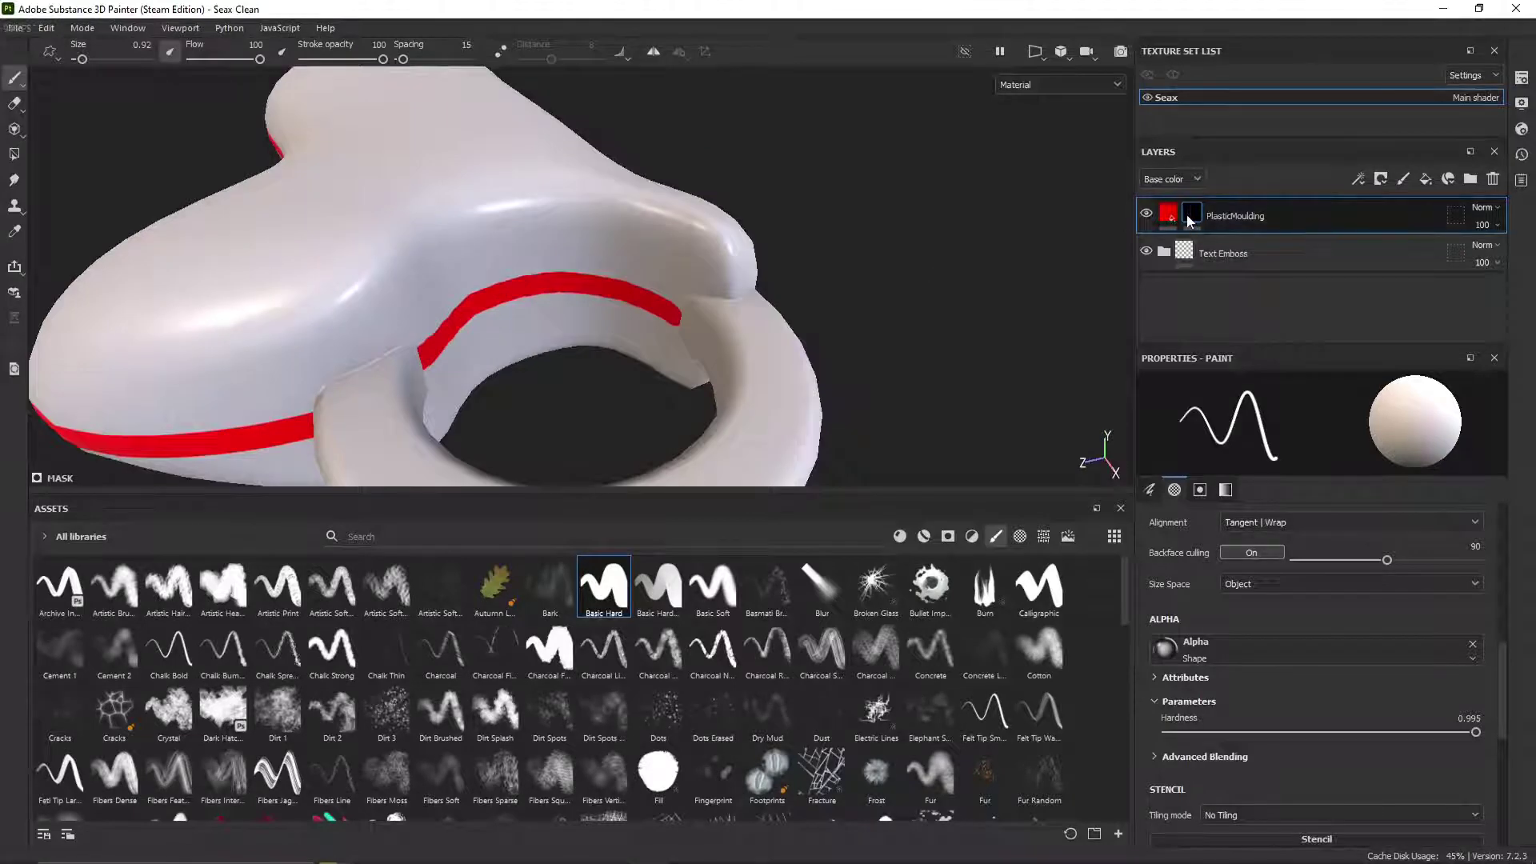
# Step: Display only the PlasticMoulding mask on the model and add a Blur filter to that mask
pyautogui.keyDown('alt'); pyautogui.click(1187, 221); pyautogui.keyUp('alt')
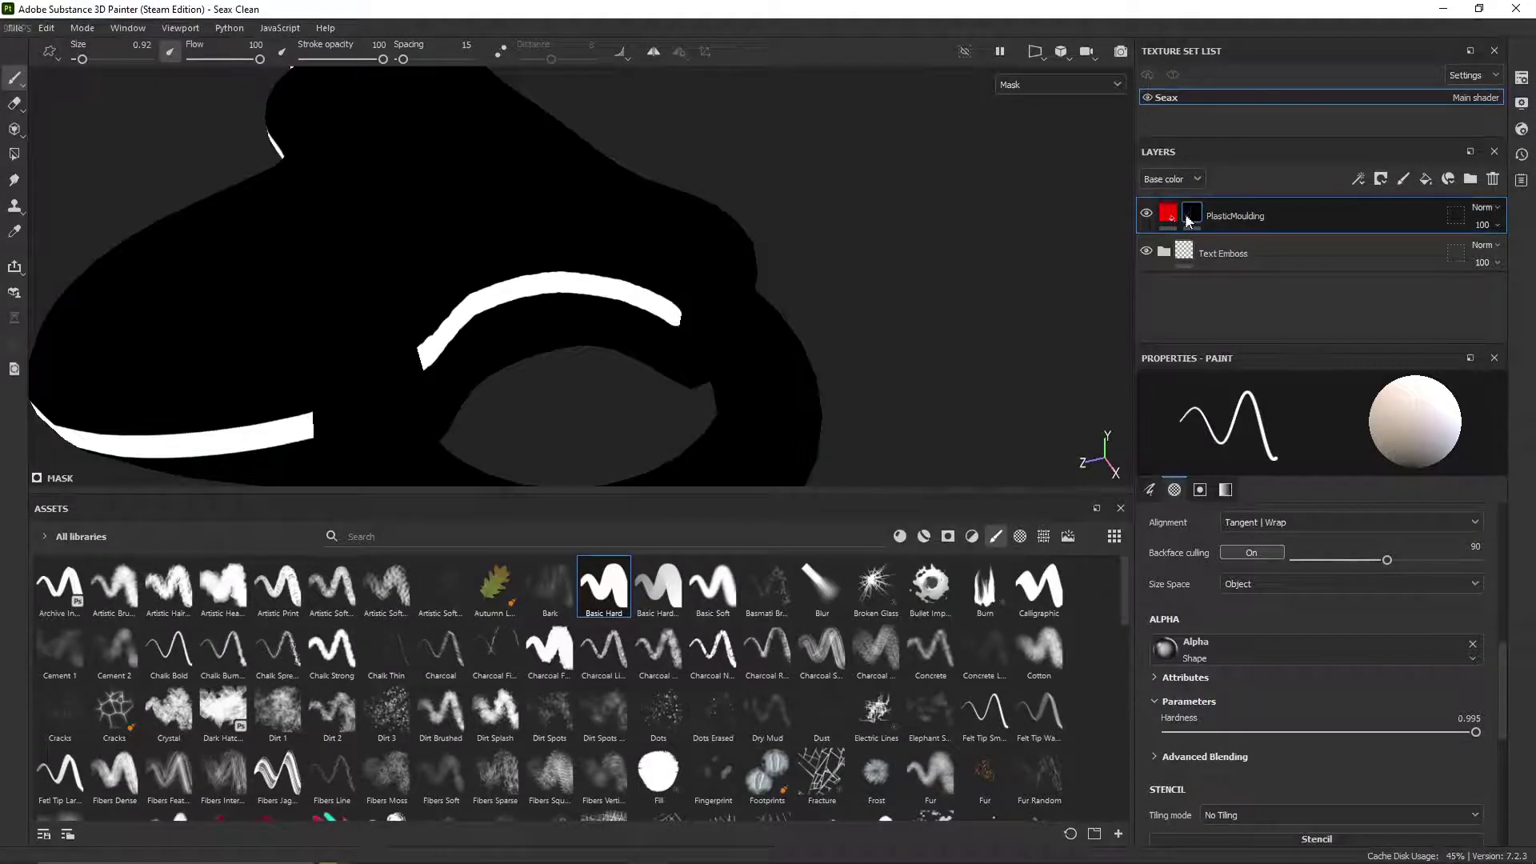
pyautogui.scroll(-10, 720, 324)
pyautogui.keyDown('alt'); pyautogui.moveTo(656, 324); pyautogui.dragTo(680, 260); pyautogui.keyUp('alt')
pyautogui.scroll(4, 807, 326)
pyautogui.rightClick(1193, 212)
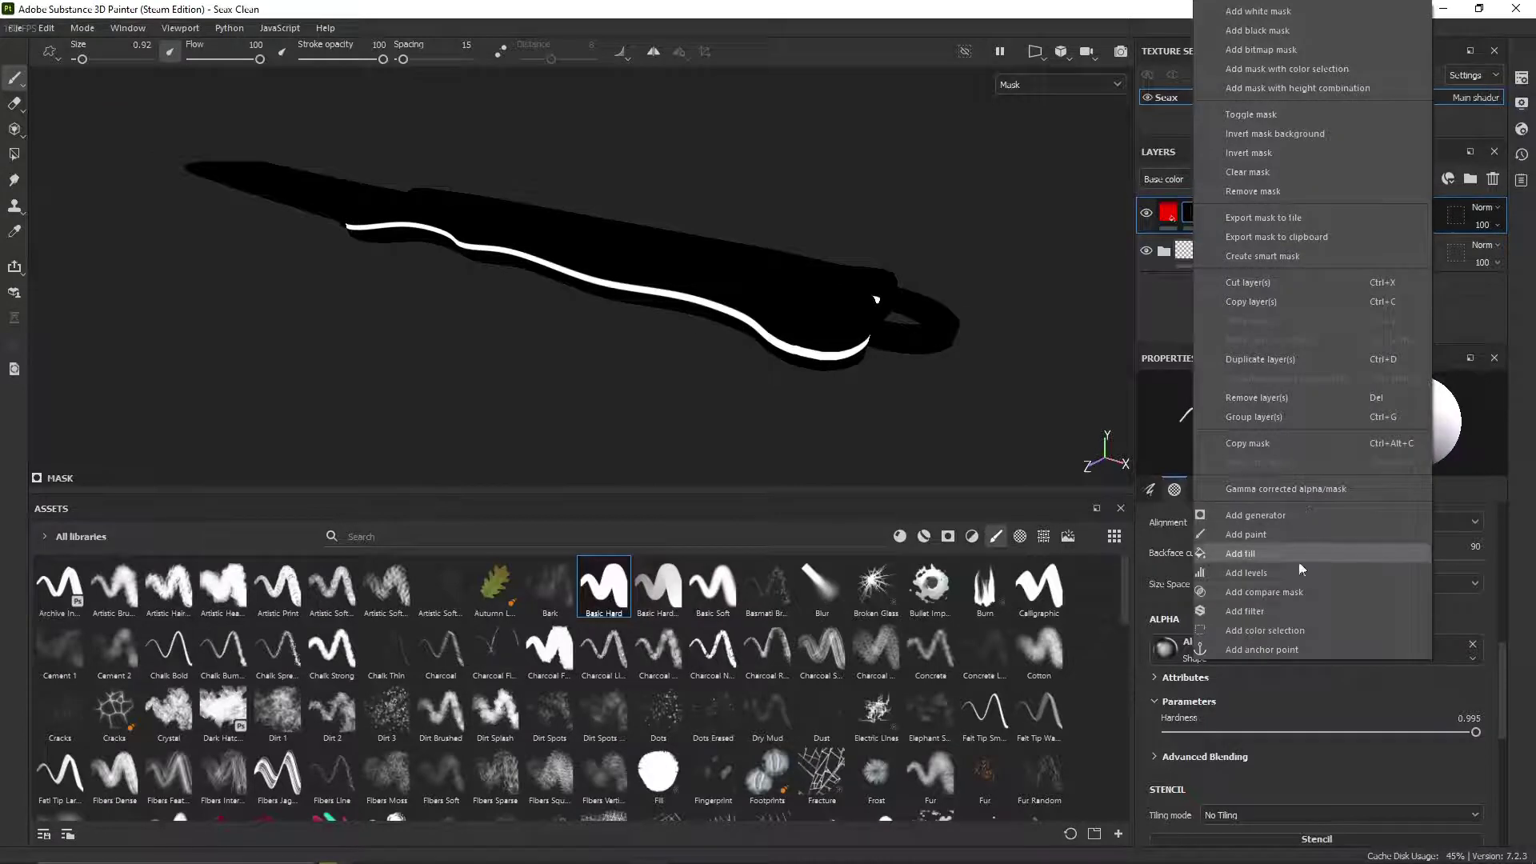
pyautogui.click(1245, 611)
pyautogui.click(1297, 418)
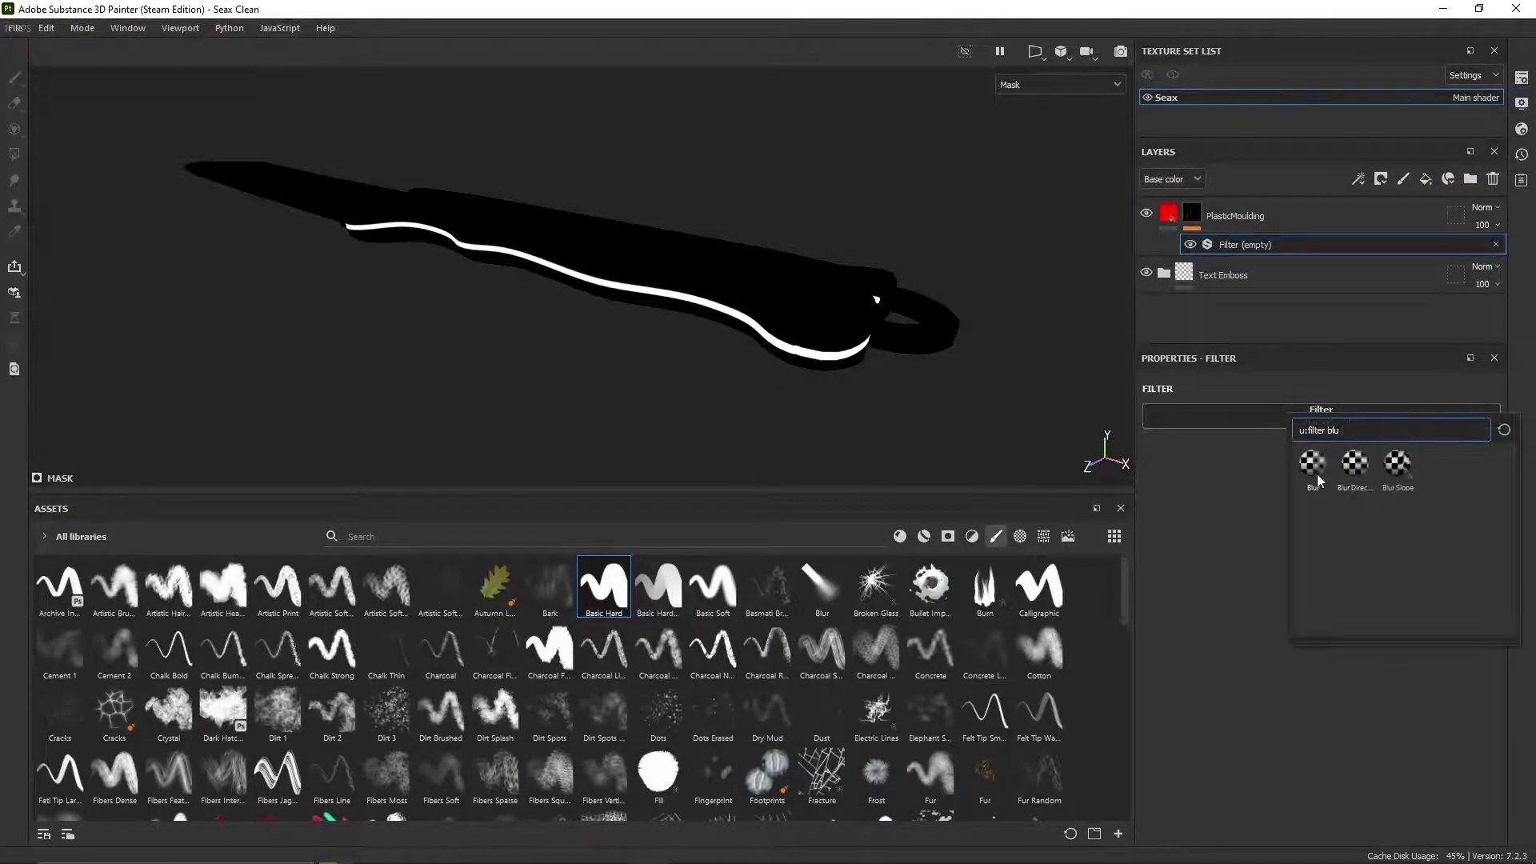
pyautogui.click(1317, 477)
# Step: Set the mask's Blur intensity to 0.73 for softer seam edges along the handle
pyautogui.keyDown('alt'); pyautogui.moveTo(795, 369); pyautogui.dragTo(908, 321); pyautogui.keyUp('alt')
pyautogui.scroll(2, 908, 320)
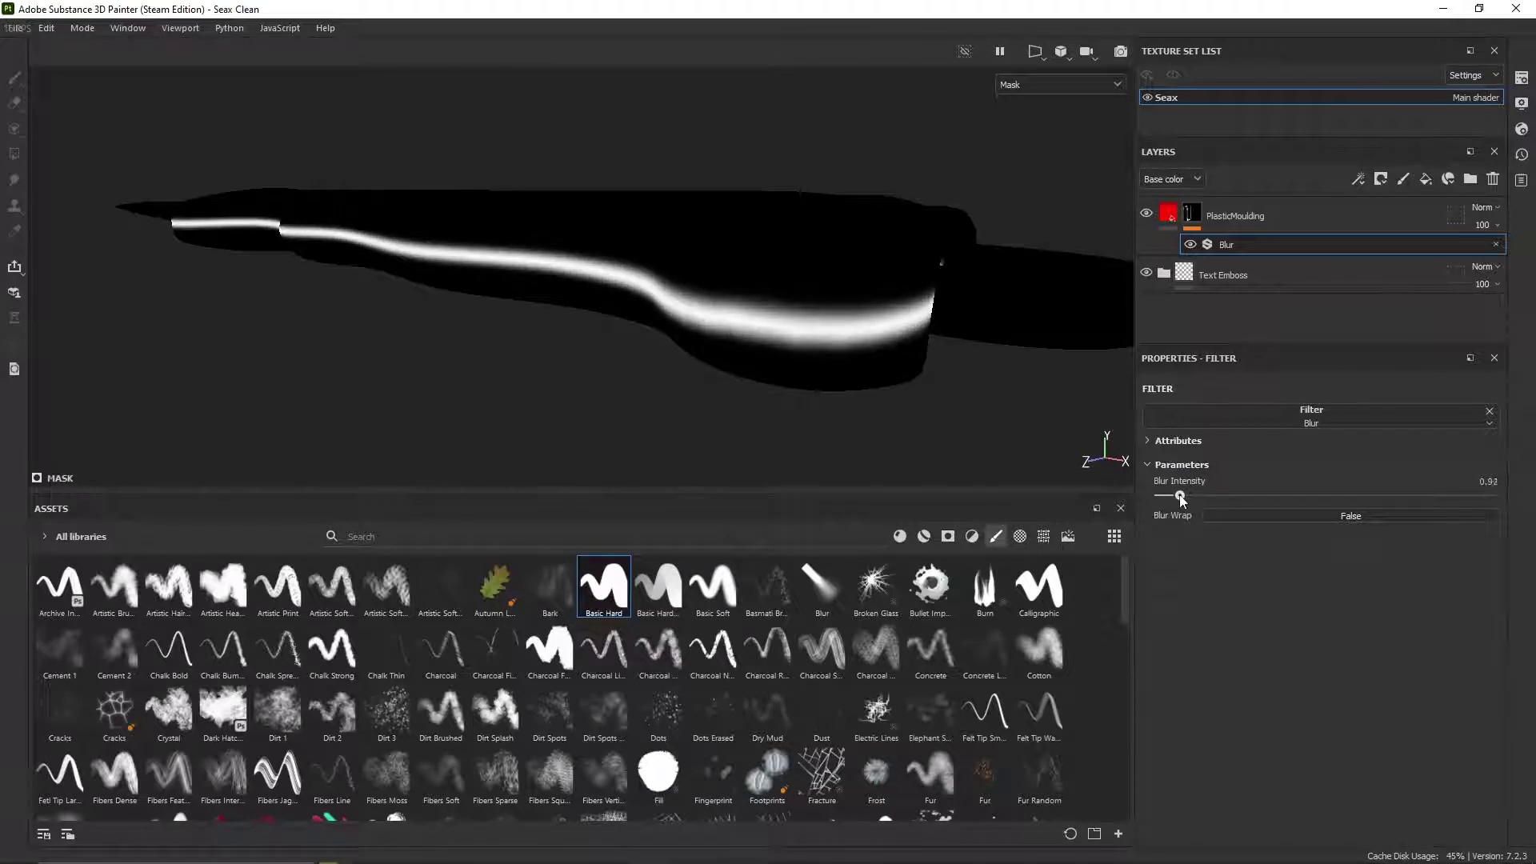
pyautogui.moveTo(1179, 494)
pyautogui.mouseDown()
pyautogui.moveTo(1145, 497)
pyautogui.moveTo(1177, 507)
pyautogui.mouseUp()
pyautogui.keyDown('alt'); pyautogui.moveTo(808, 372); pyautogui.dragTo(788, 328); pyautogui.keyUp('alt')
pyautogui.scroll(4, 764, 352)
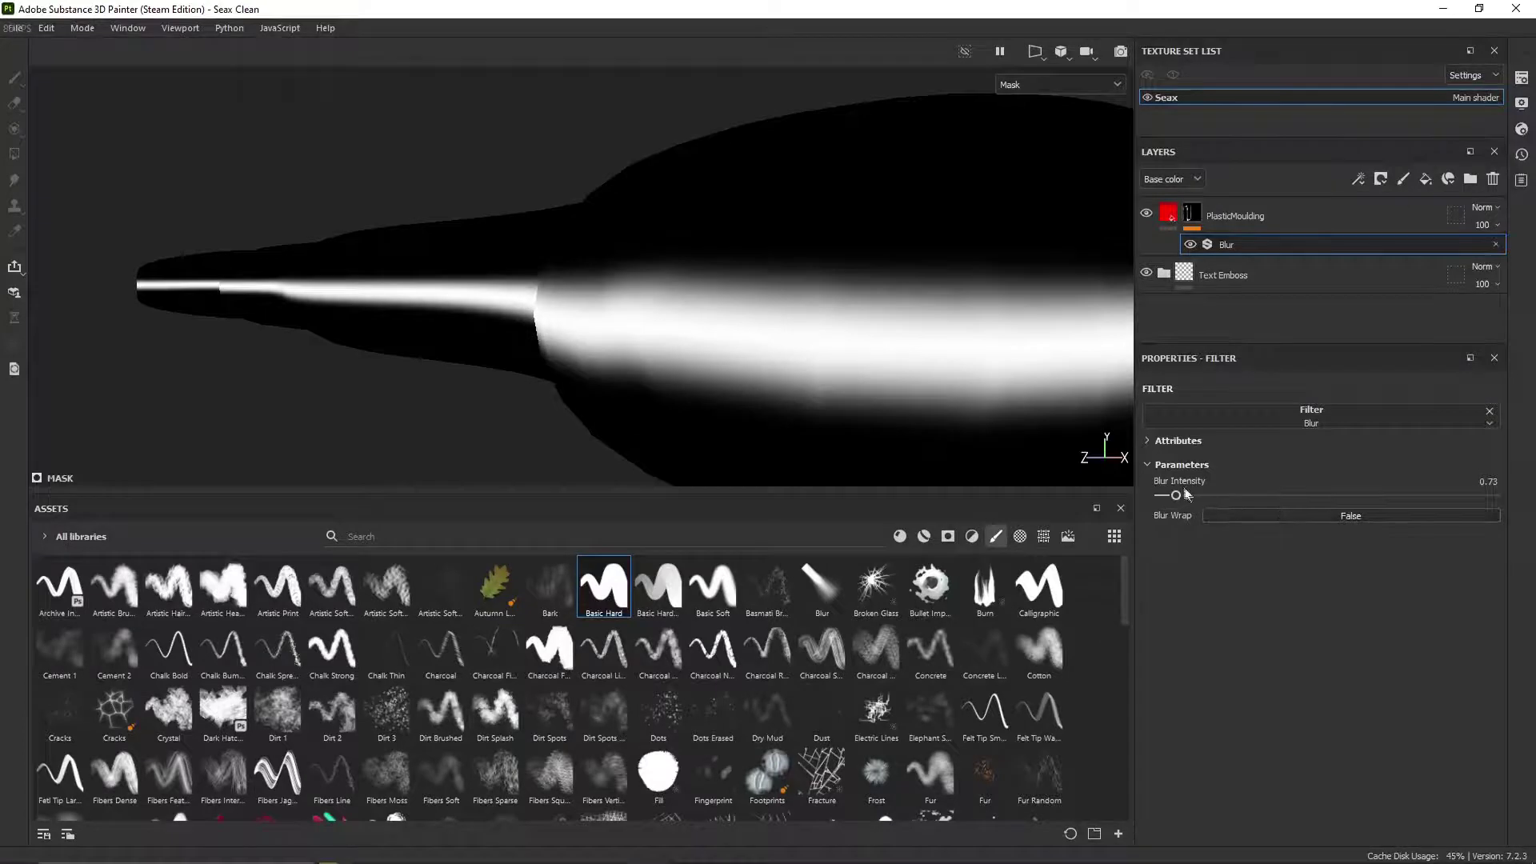
pyautogui.moveTo(1177, 496)
pyautogui.mouseDown()
pyautogui.moveTo(1149, 496)
pyautogui.moveTo(1177, 507)
pyautogui.mouseUp()
pyautogui.scroll(-6, 861, 360)
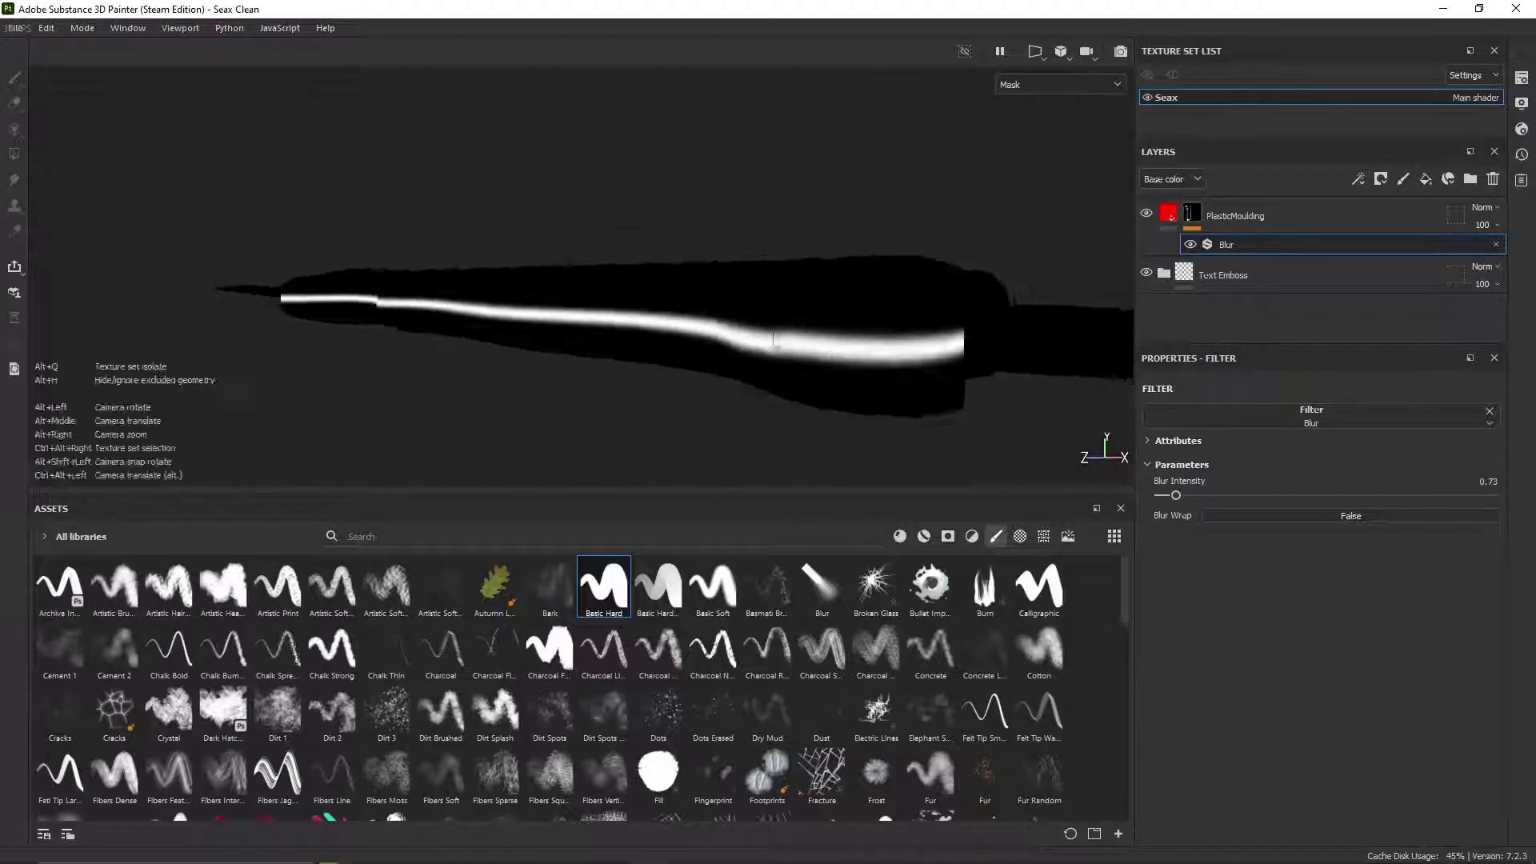
pyautogui.keyDown('alt'); pyautogui.moveTo(720, 352); pyautogui.dragTo(1065, 312); pyautogui.keyUp('alt')
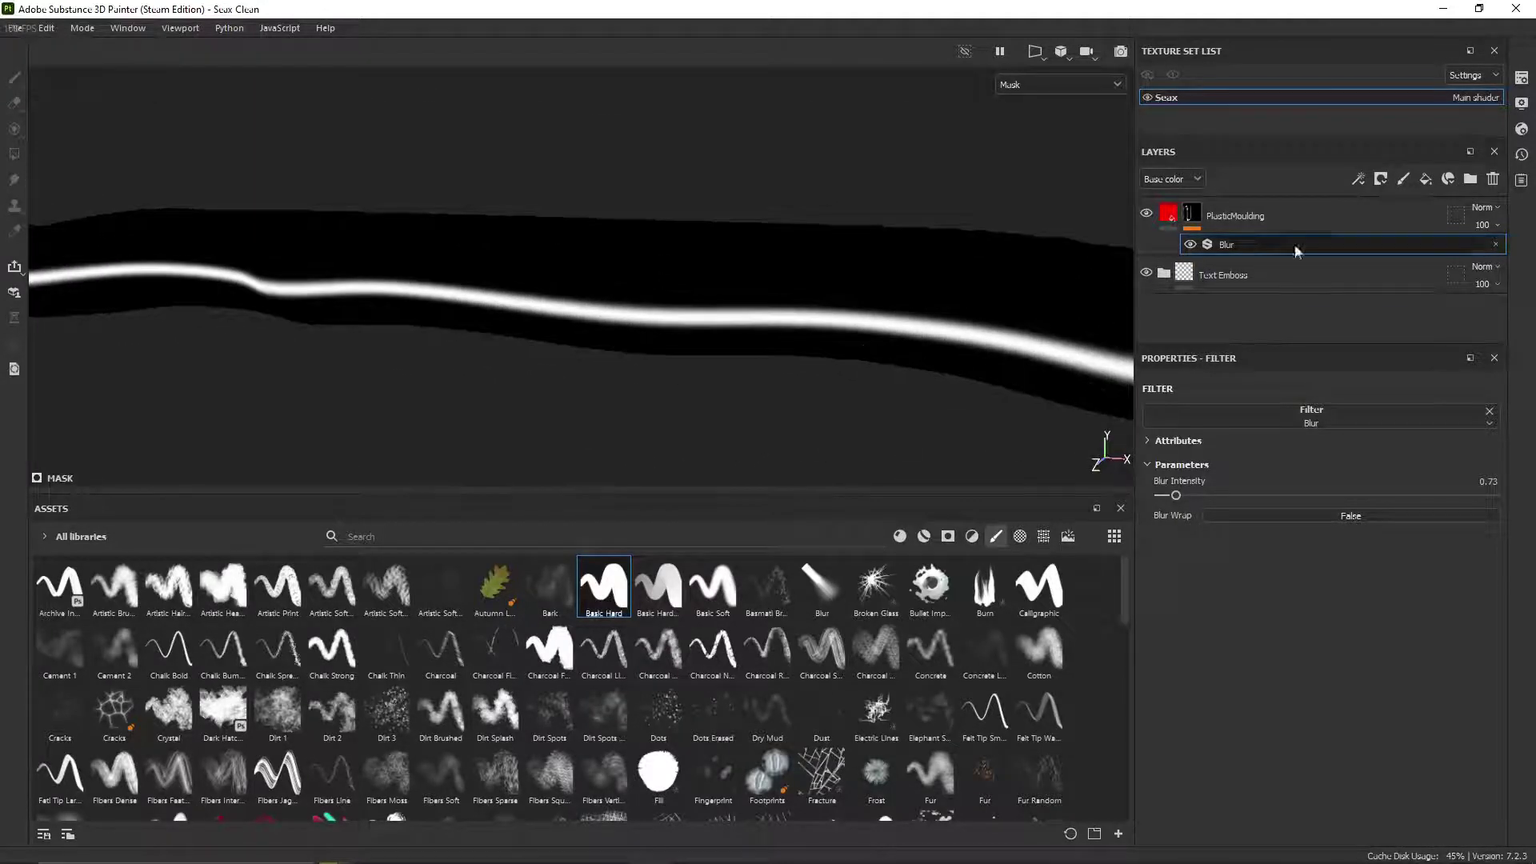
# Step: Add a Warp filter above the Blur in the PlasticMoulding mask
pyautogui.rightClick(1187, 214)
pyautogui.click(1268, 610)
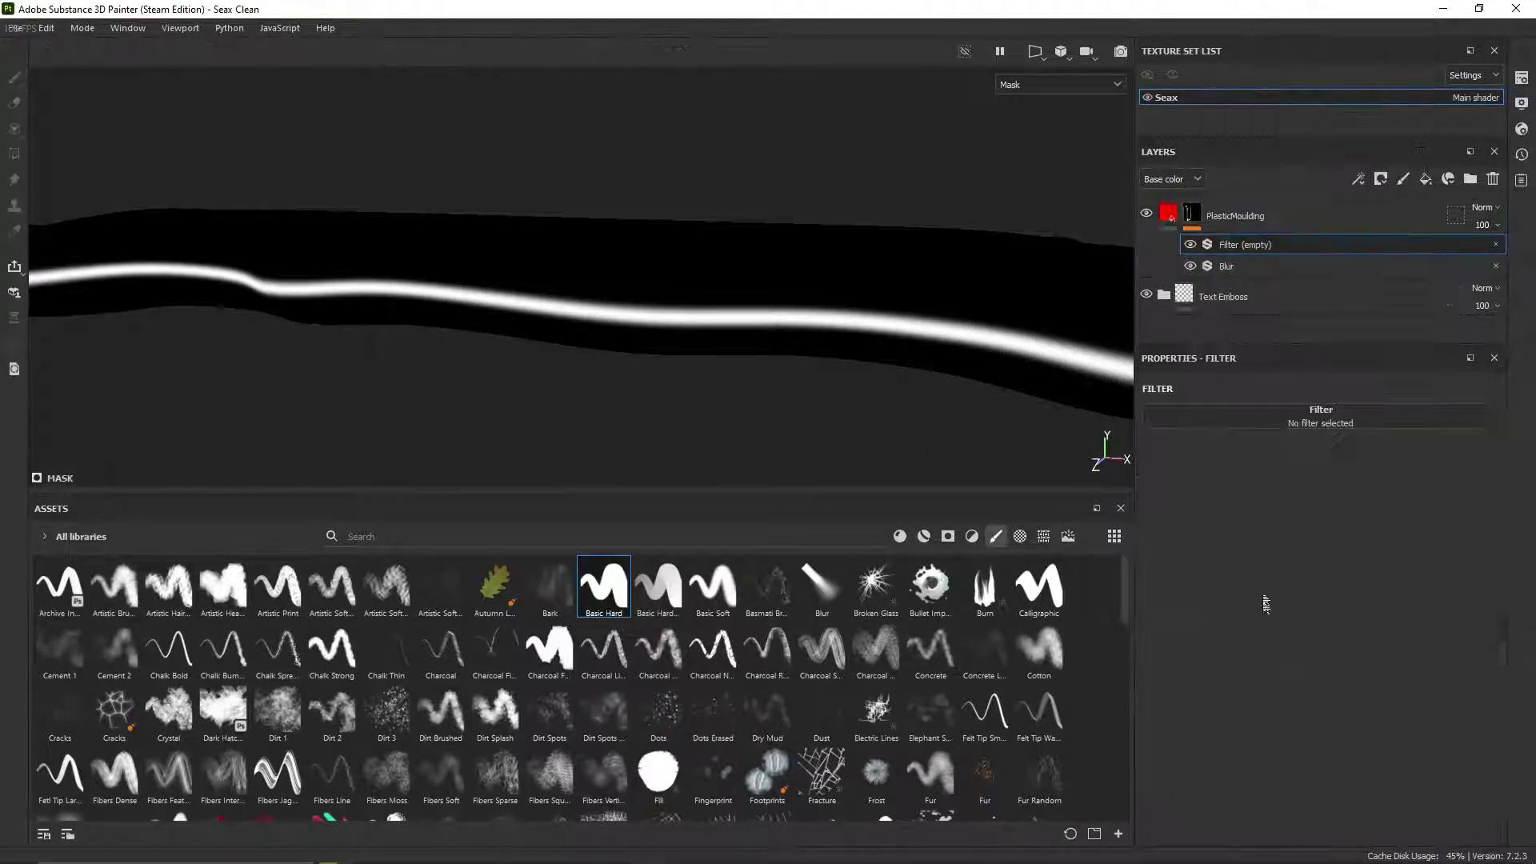
pyautogui.click(1281, 430)
pyautogui.write('blu')
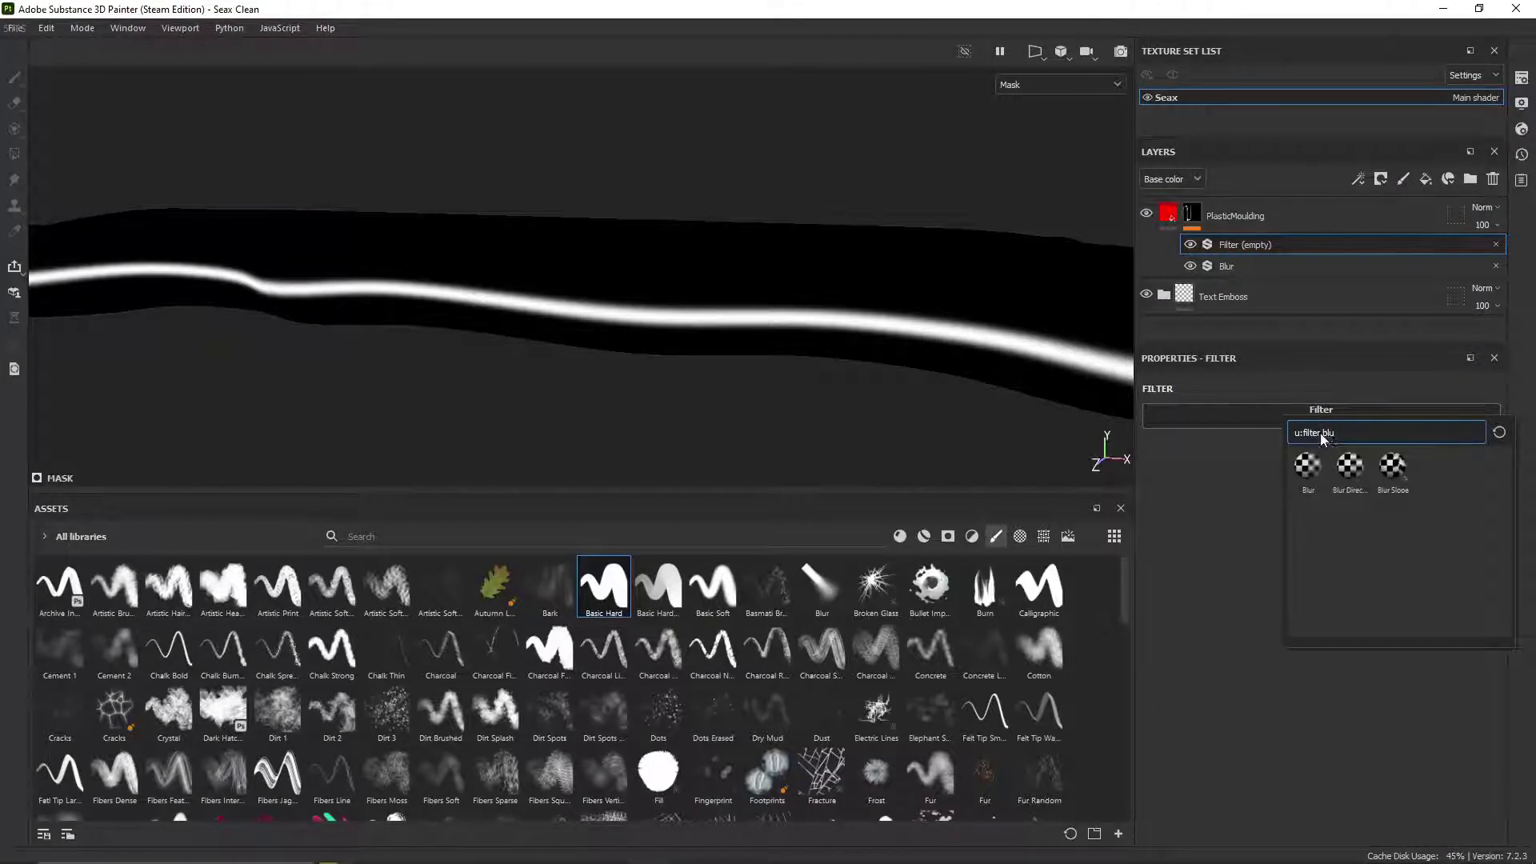
pyautogui.press('BackSpace')
pyautogui.press('BackSpace')
pyautogui.press('BackSpace')
pyautogui.write('war')
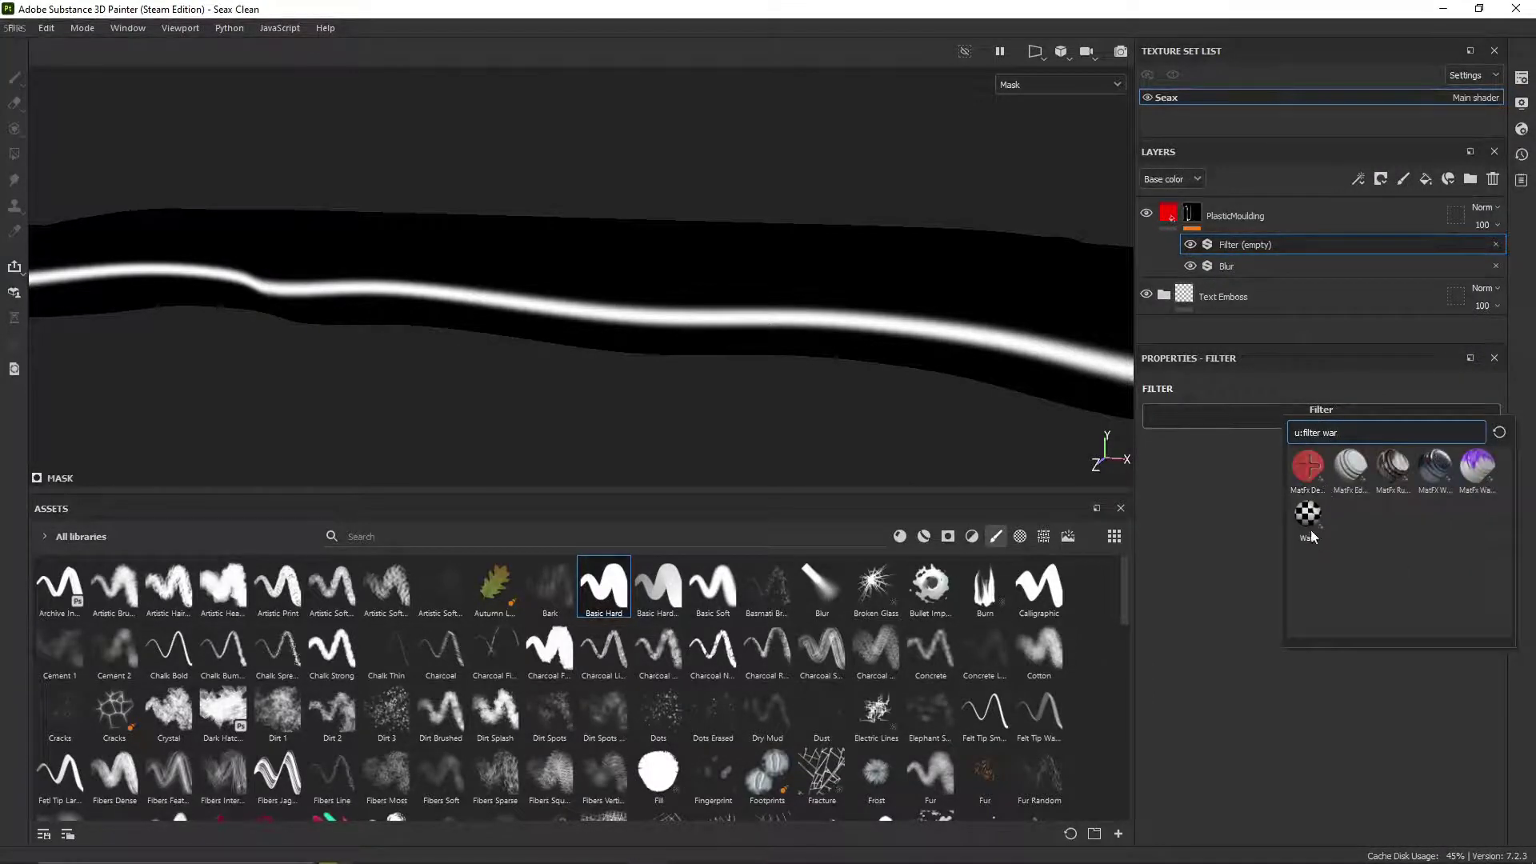
pyautogui.click(1309, 518)
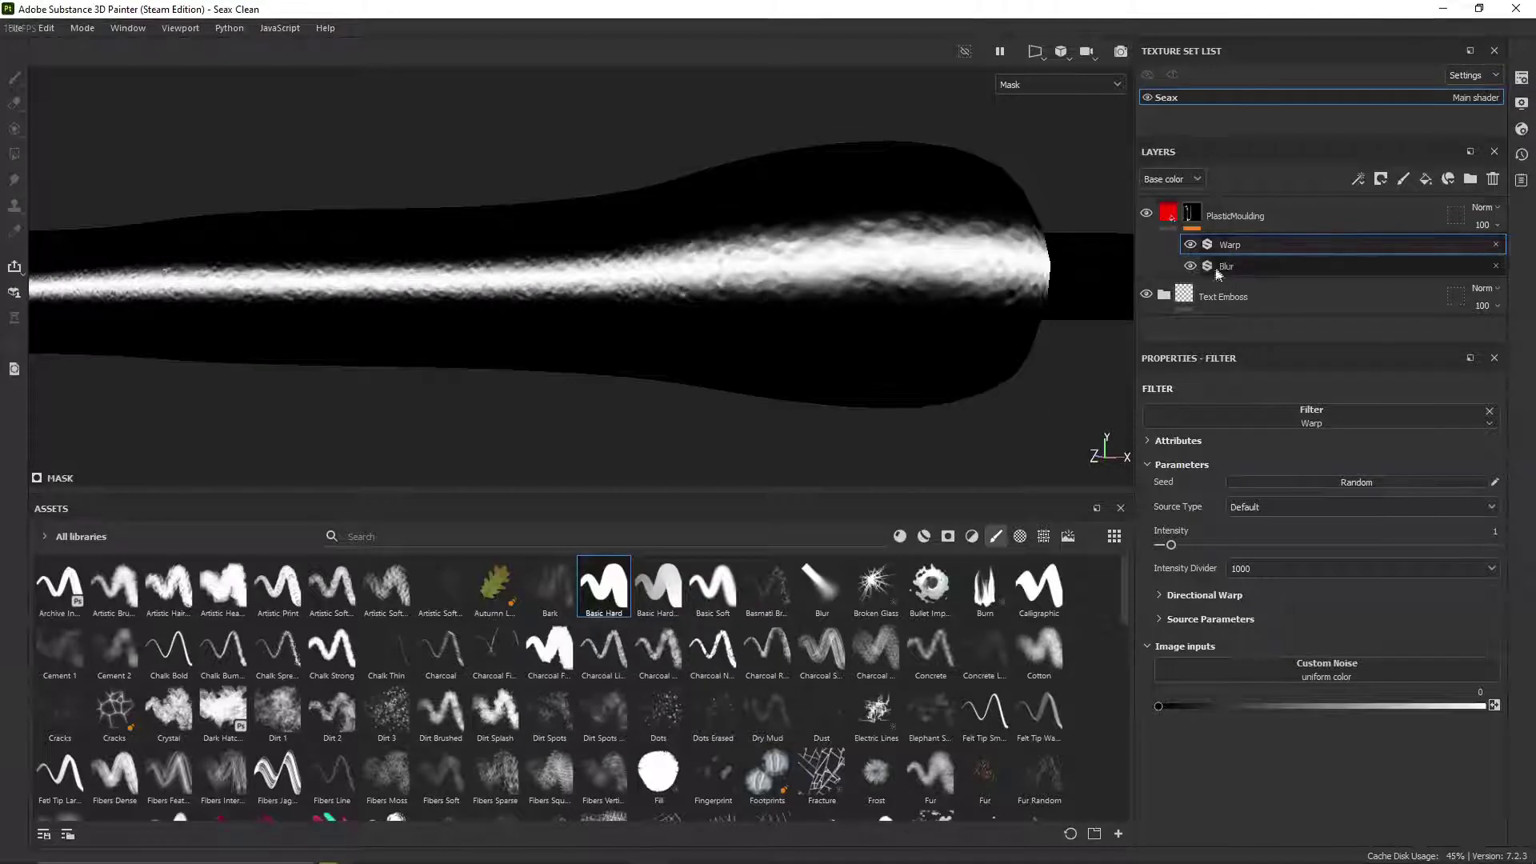
# Step: Hide the Warp filter, add Levels between Blur and Warp, and set the black input level to 0.429
pyautogui.click(1191, 212)
pyautogui.rightClick(1192, 212)
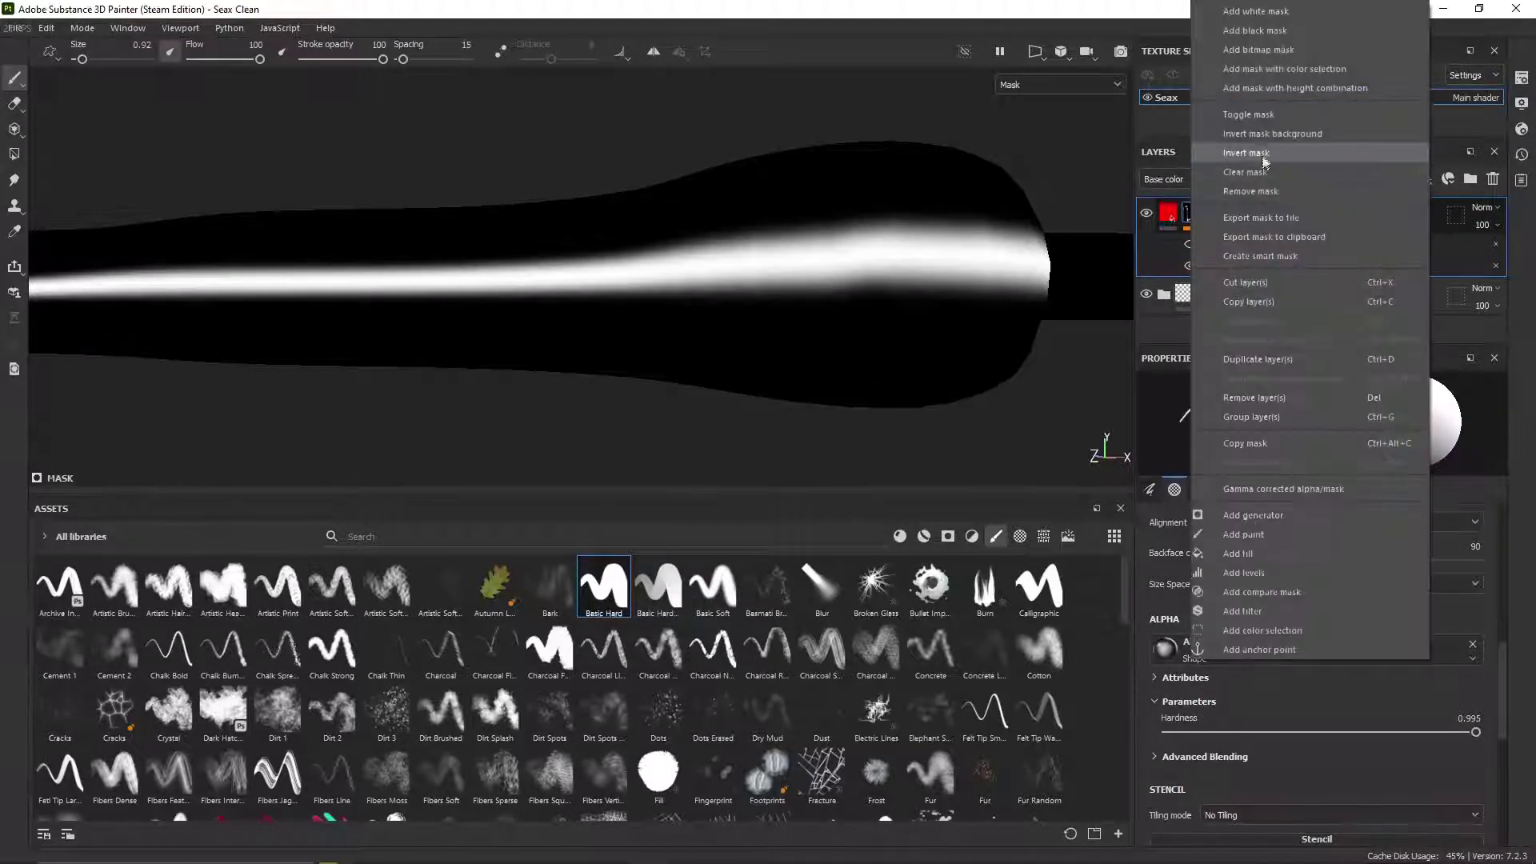
pyautogui.click(1256, 573)
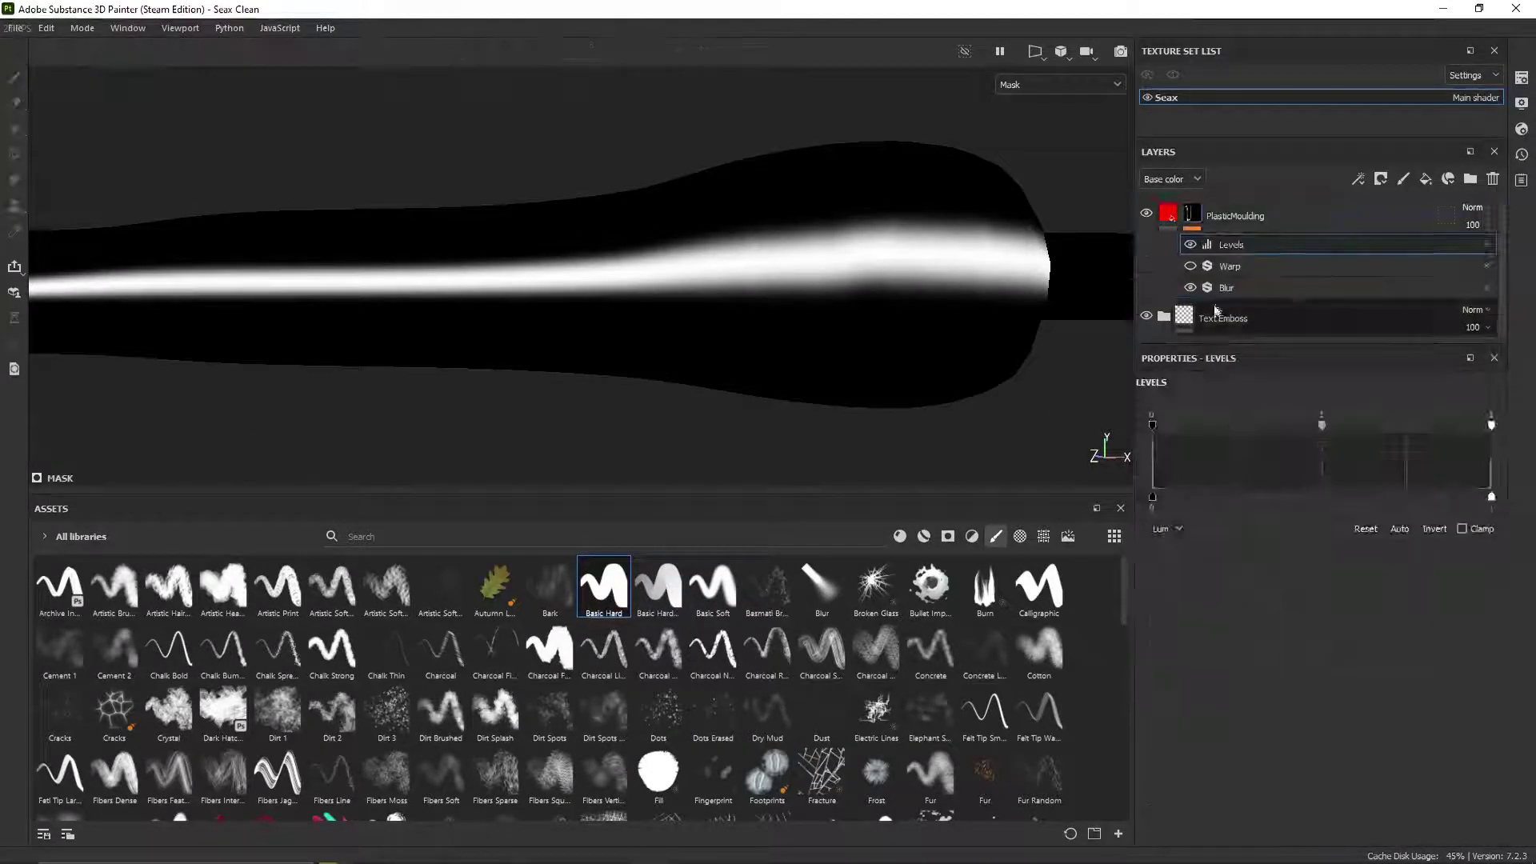
pyautogui.moveTo(1242, 250); pyautogui.dragTo(1237, 278)
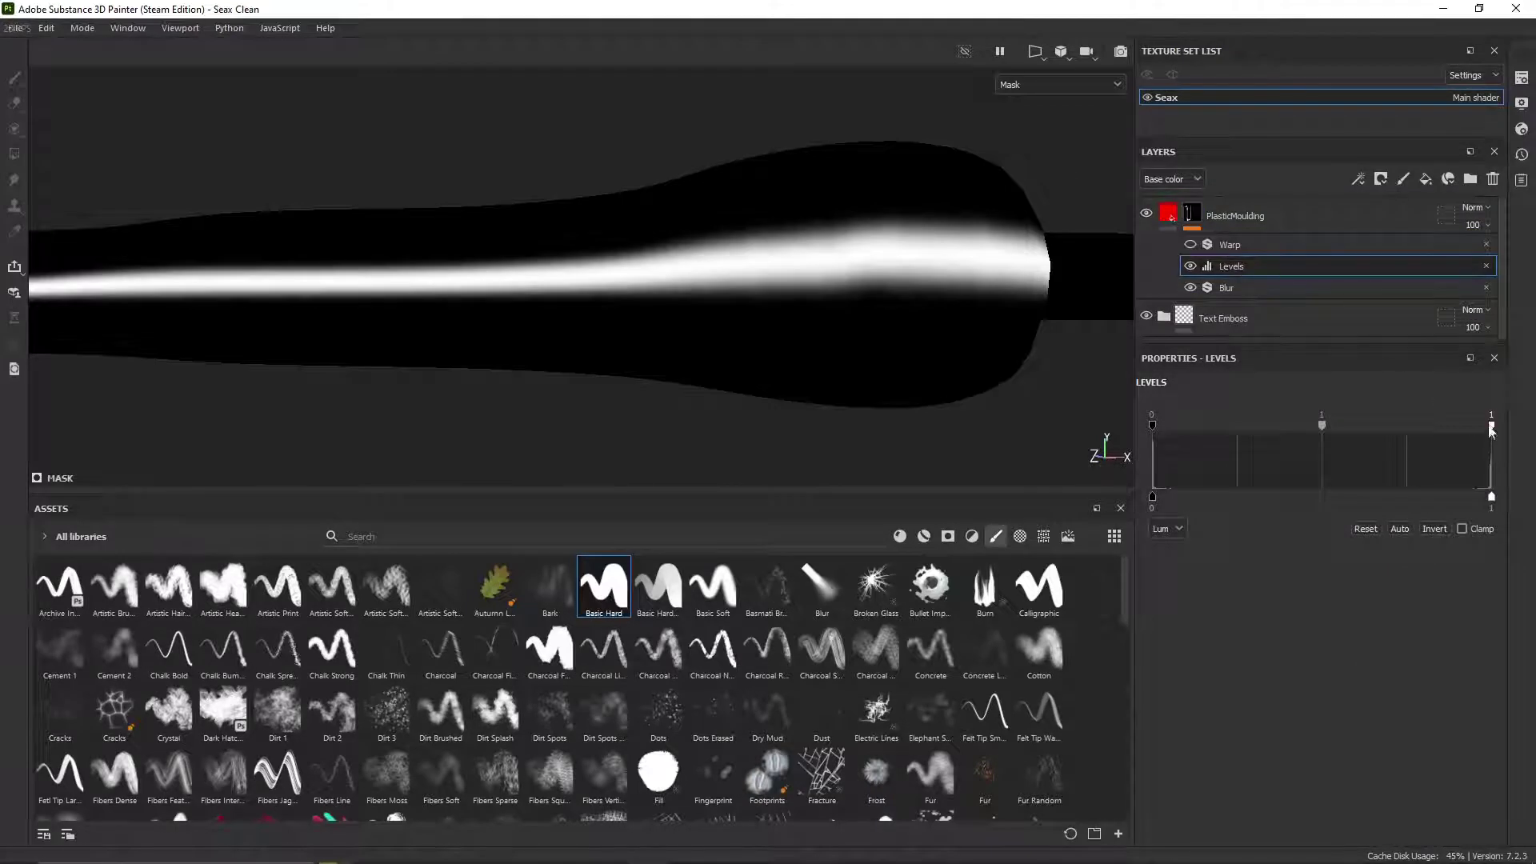
pyautogui.moveTo(1490, 427)
pyautogui.mouseDown()
pyautogui.moveTo(1428, 424)
pyautogui.moveTo(1493, 426)
pyautogui.mouseUp()
pyautogui.moveTo(1154, 428); pyautogui.dragTo(1299, 431)
# Step: Show the Warp filter again and set its intensity to 1.46
pyautogui.click(1191, 246)
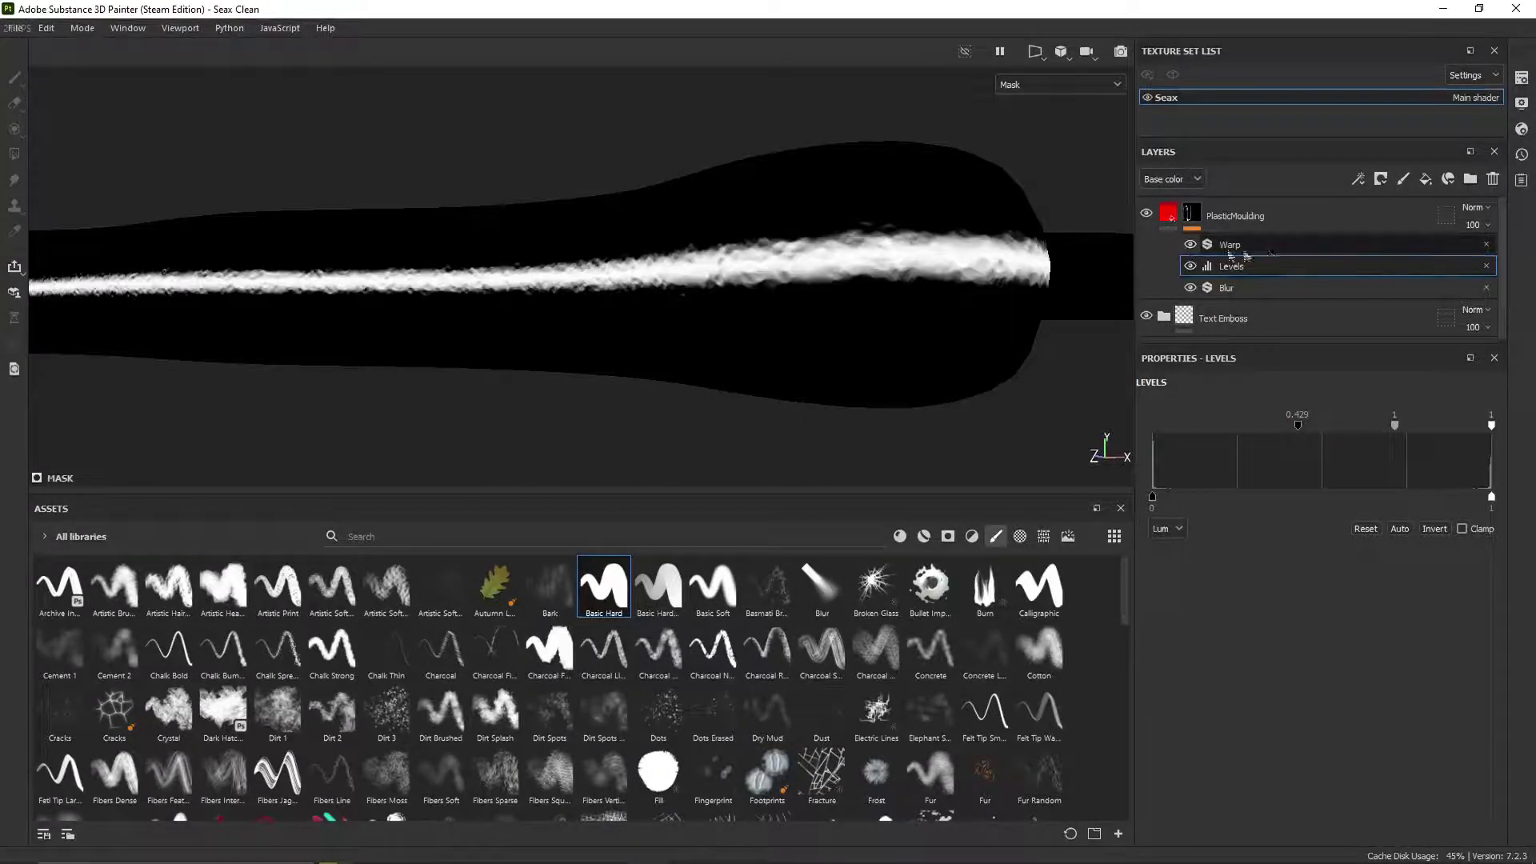
pyautogui.click(1271, 248)
pyautogui.keyDown('alt'); pyautogui.moveTo(1067, 283); pyautogui.dragTo(1000, 368); pyautogui.keyUp('alt')
pyautogui.moveTo(1170, 545); pyautogui.dragTo(1175, 551)
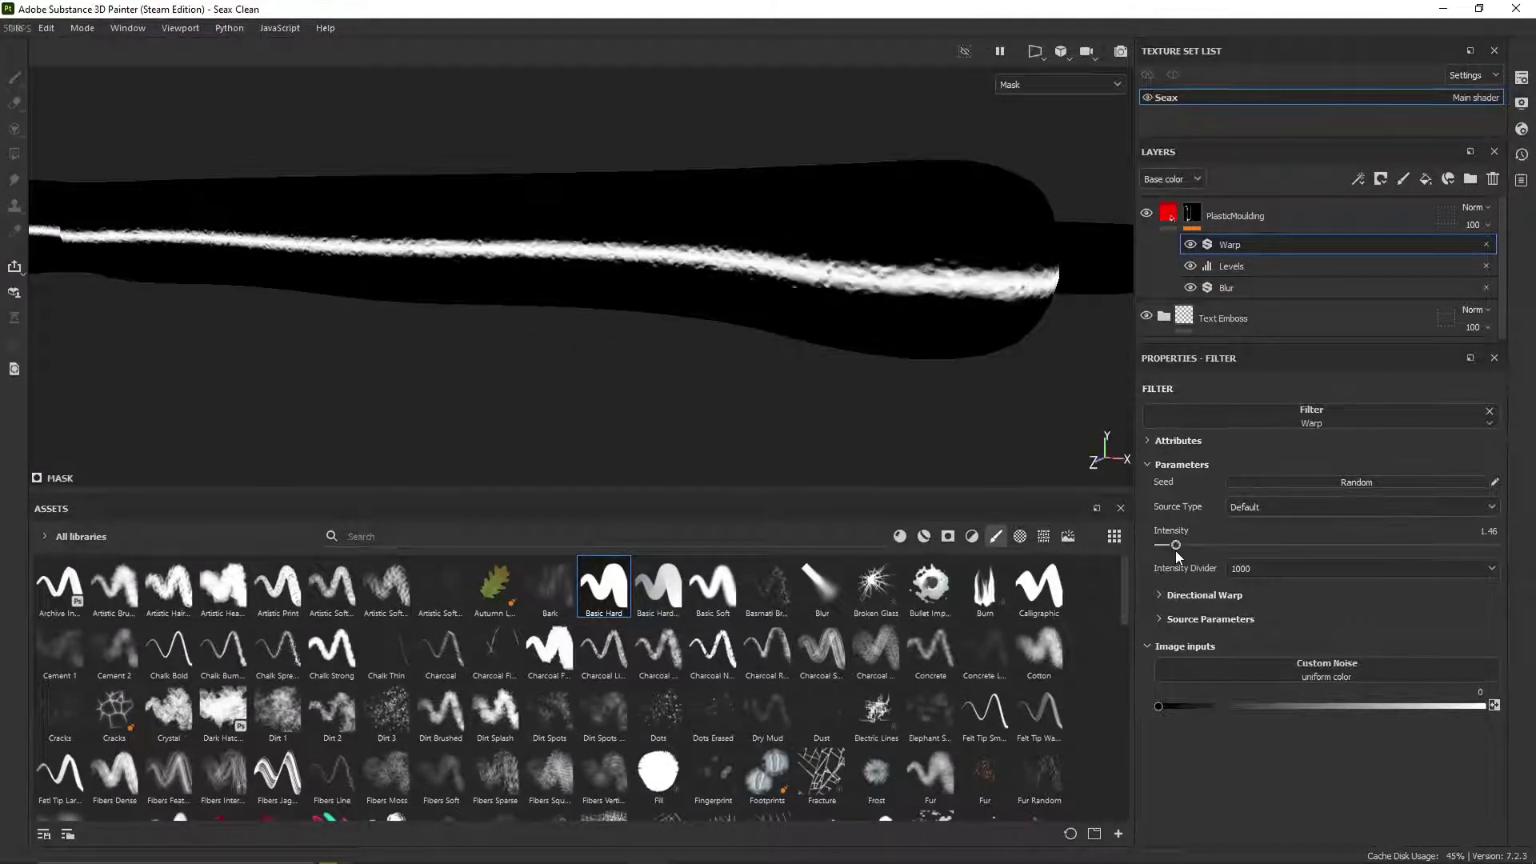
# Step: Set the Warp's source tiling to 0.58, blur its source slightly and raise the intensity further
pyautogui.click(1161, 621)
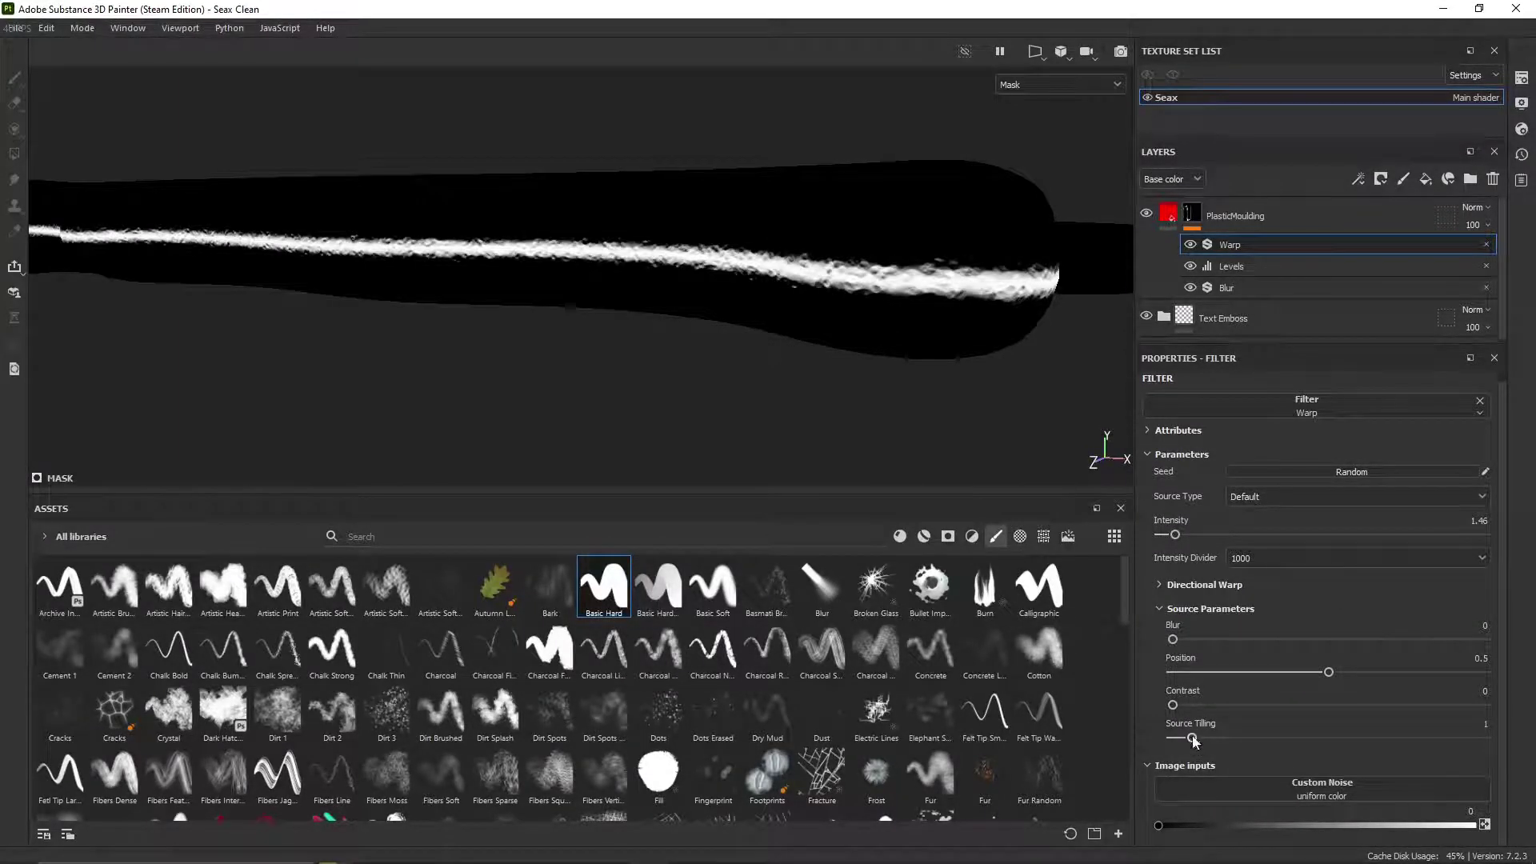
pyautogui.moveTo(1193, 740); pyautogui.dragTo(1183, 742)
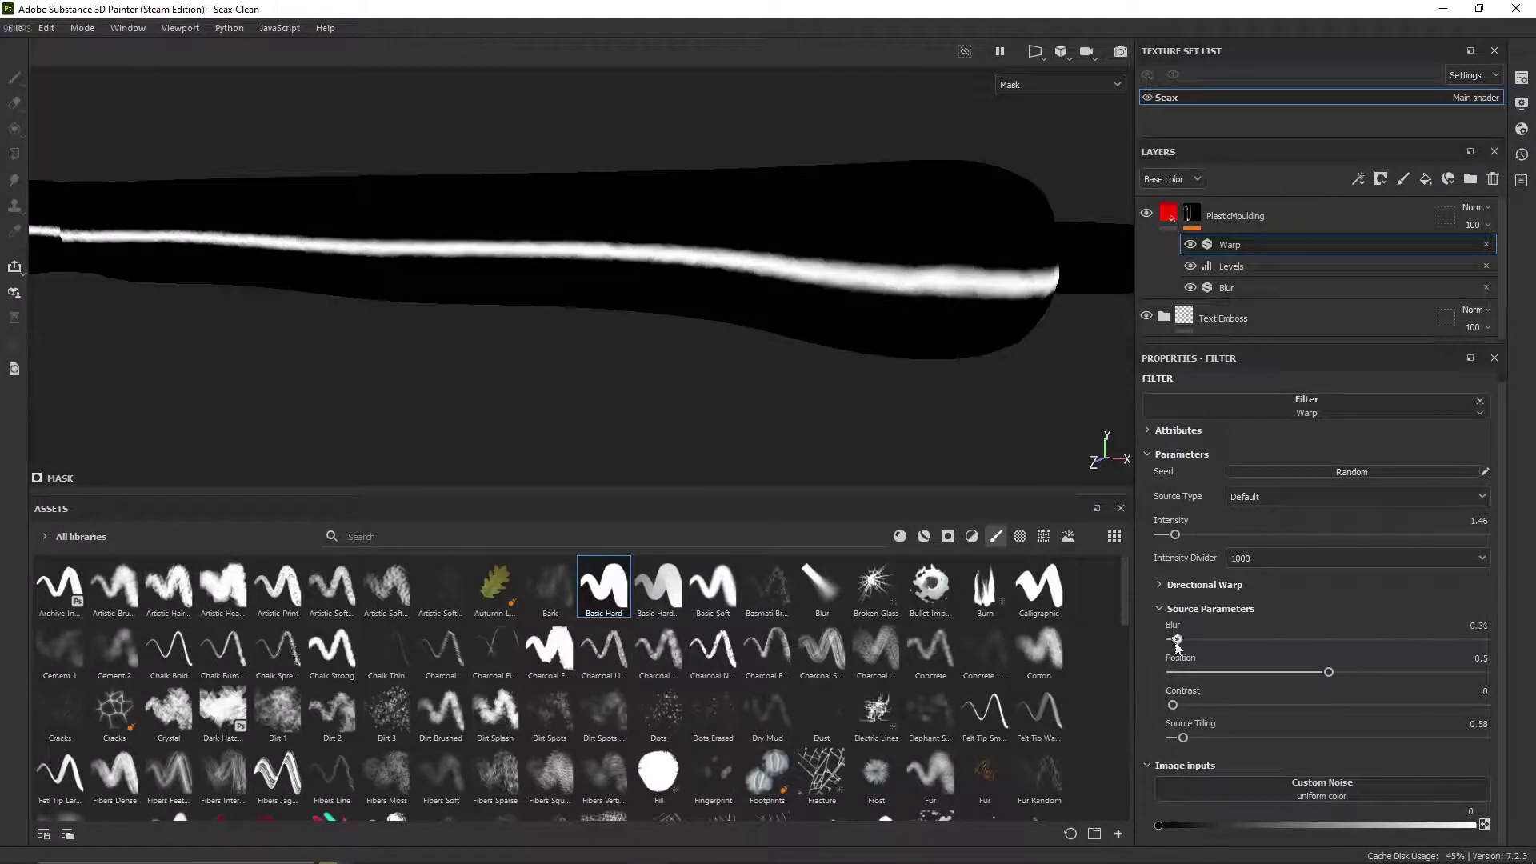
pyautogui.moveTo(1177, 538); pyautogui.dragTo(1186, 537)
# Step: Return to the material view and leave only the height channel enabled on the PlasticMoulding fill
pyautogui.keyDown('alt'); pyautogui.moveTo(836, 276); pyautogui.dragTo(768, 320); pyautogui.keyUp('alt')
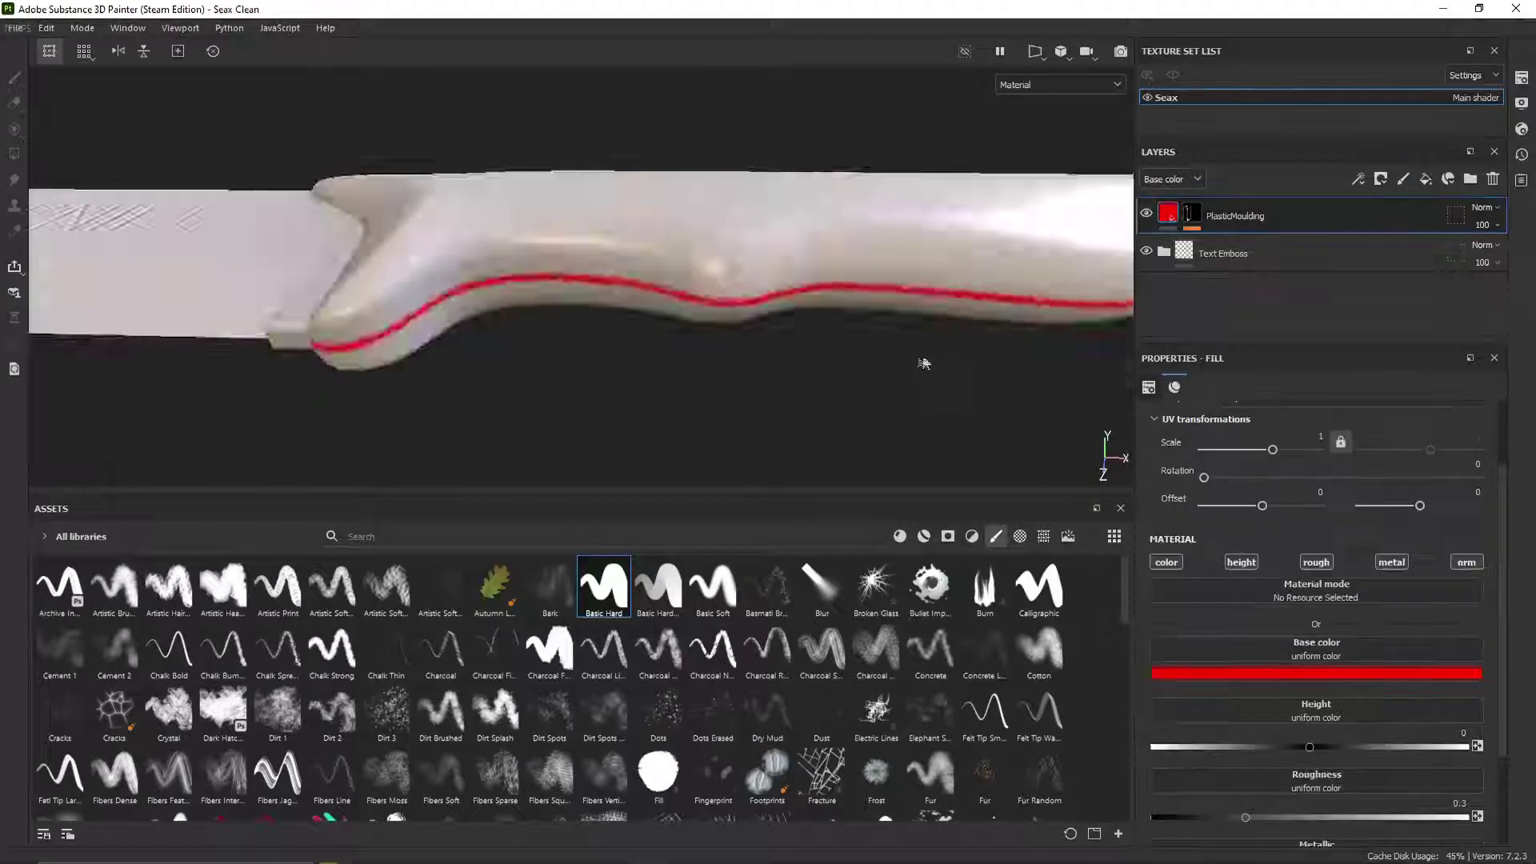
pyautogui.moveTo(923, 357)
pyautogui.keyDown('alt'); pyautogui.mouseDown()
pyautogui.moveTo(913, 308)
pyautogui.moveTo(1001, 401)
pyautogui.mouseUp(); pyautogui.keyUp('alt')
pyautogui.click(1162, 566)
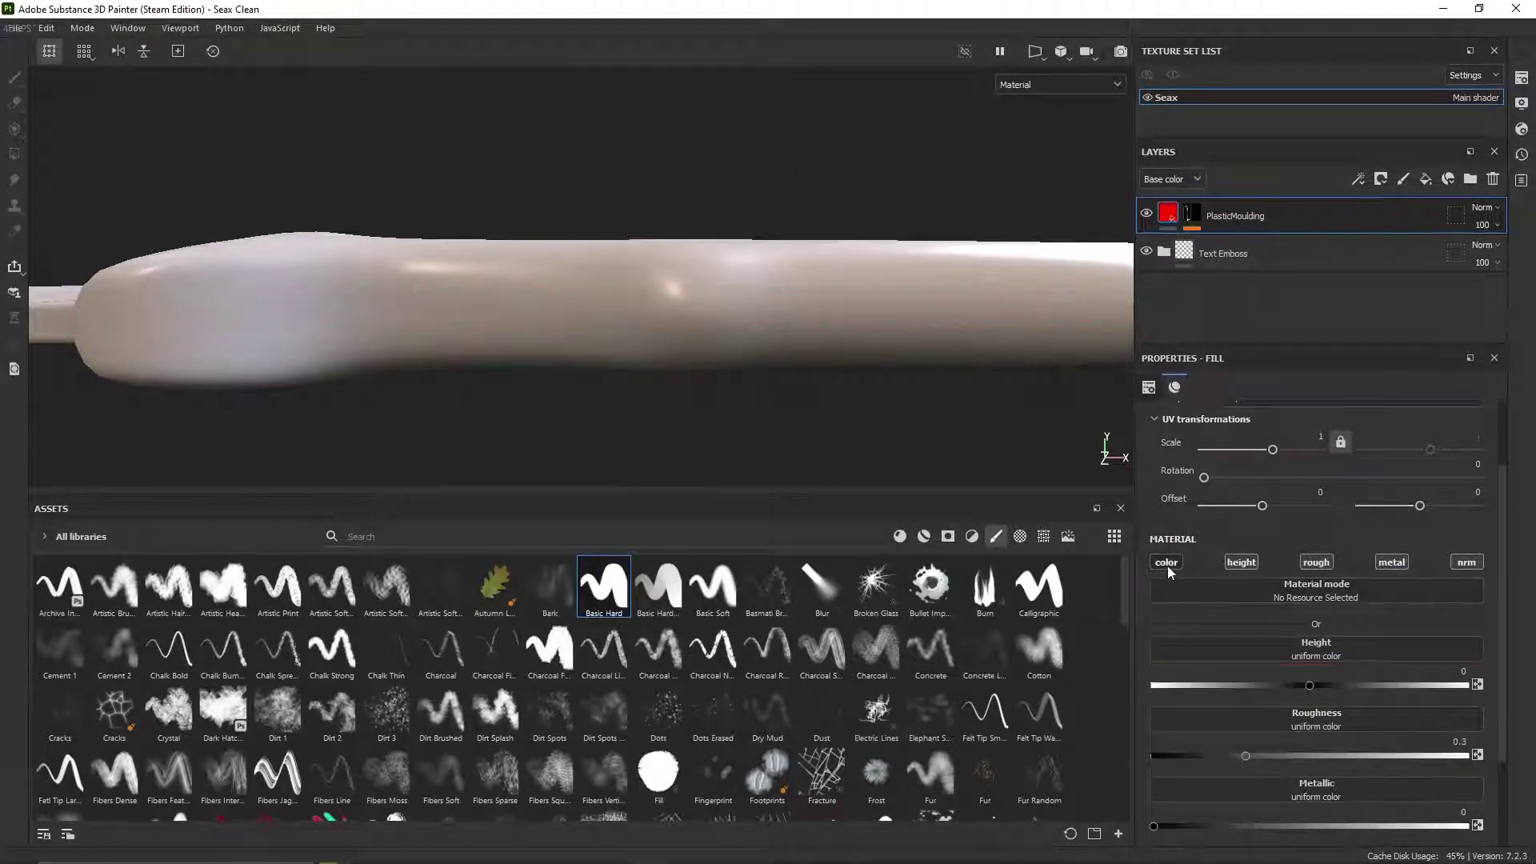
pyautogui.click(1313, 563)
pyautogui.click(1400, 562)
# Step: Raise the PlasticMoulding fill's height to 0.0882, checking the raised seam along the handle in the enlarged viewport
pyautogui.keyDown('alt'); pyautogui.moveTo(1040, 360); pyautogui.dragTo(1018, 319); pyautogui.keyUp('alt')
pyautogui.moveTo(1307, 685); pyautogui.dragTo(1341, 686)
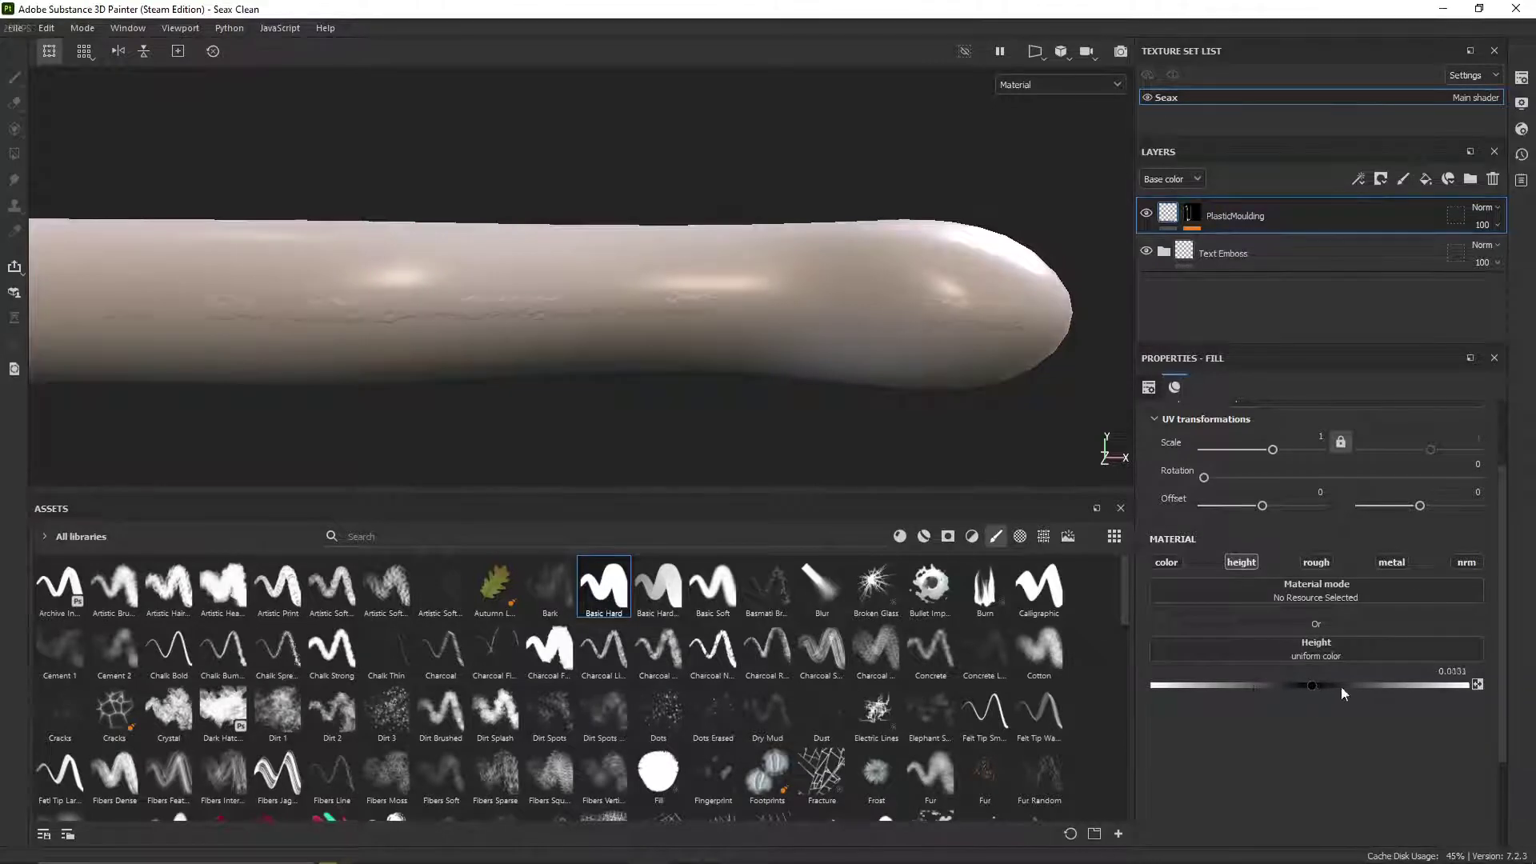
pyautogui.press('Tab')
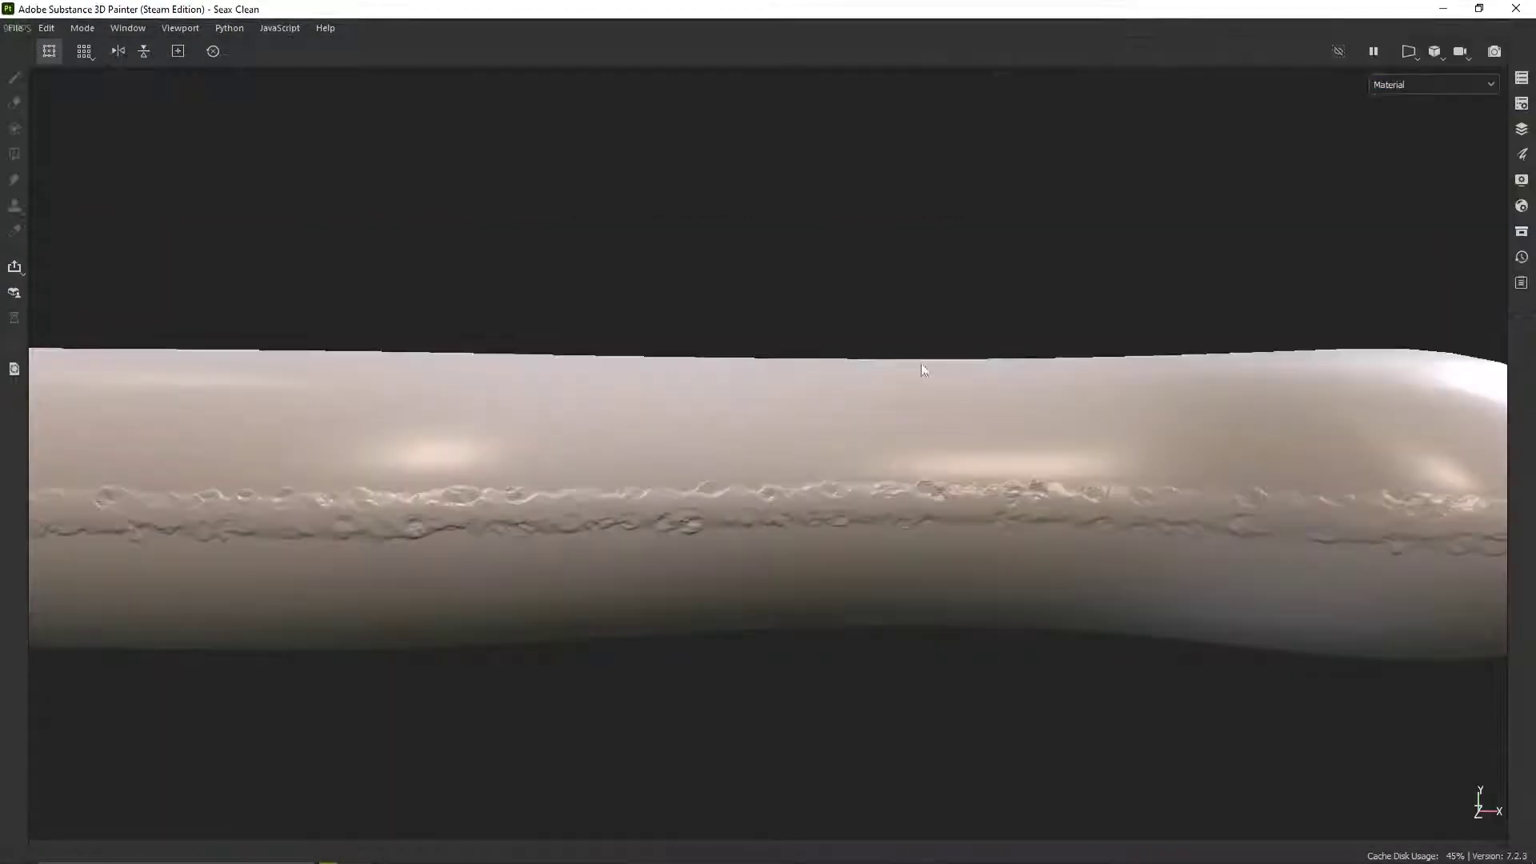
pyautogui.press('f')
pyautogui.keyDown('alt'); pyautogui.moveTo(821, 397); pyautogui.dragTo(857, 397); pyautogui.keyUp('alt')
pyautogui.scroll(4, 880, 396)
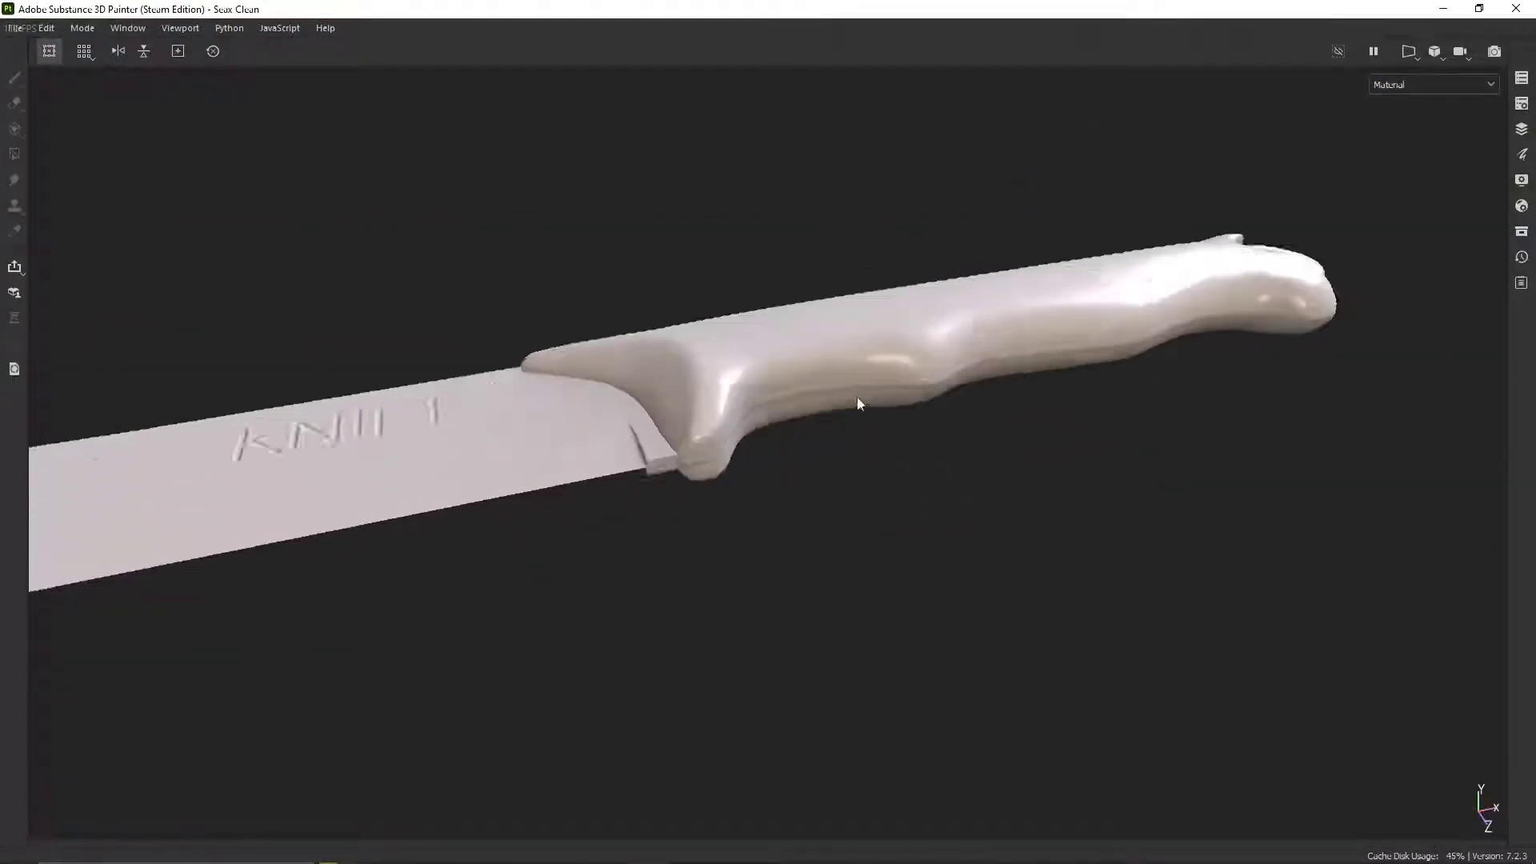
pyautogui.scroll(4, 847, 381)
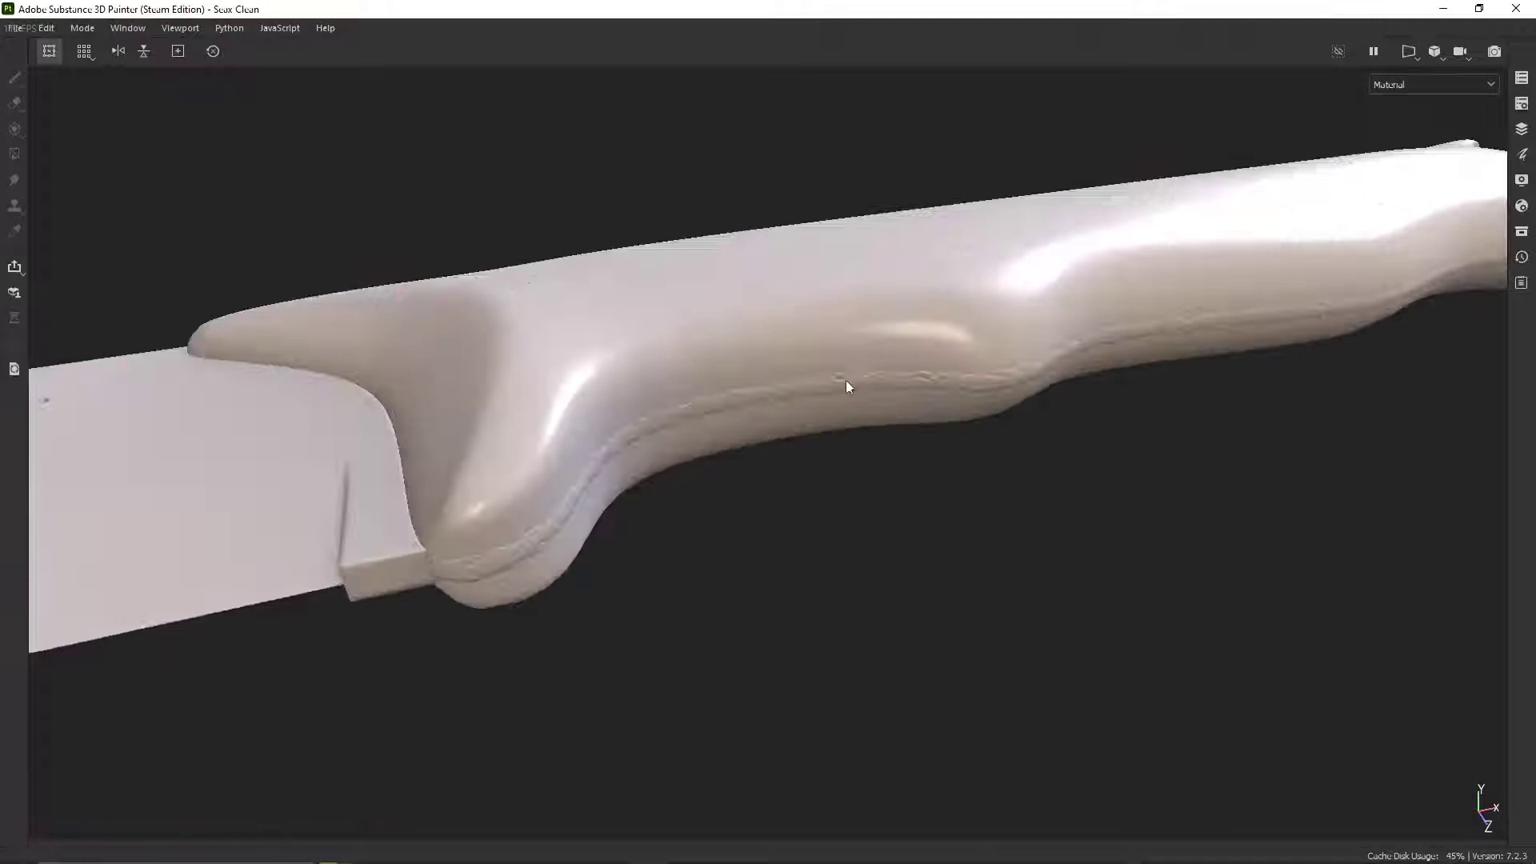
pyautogui.press('Tab')
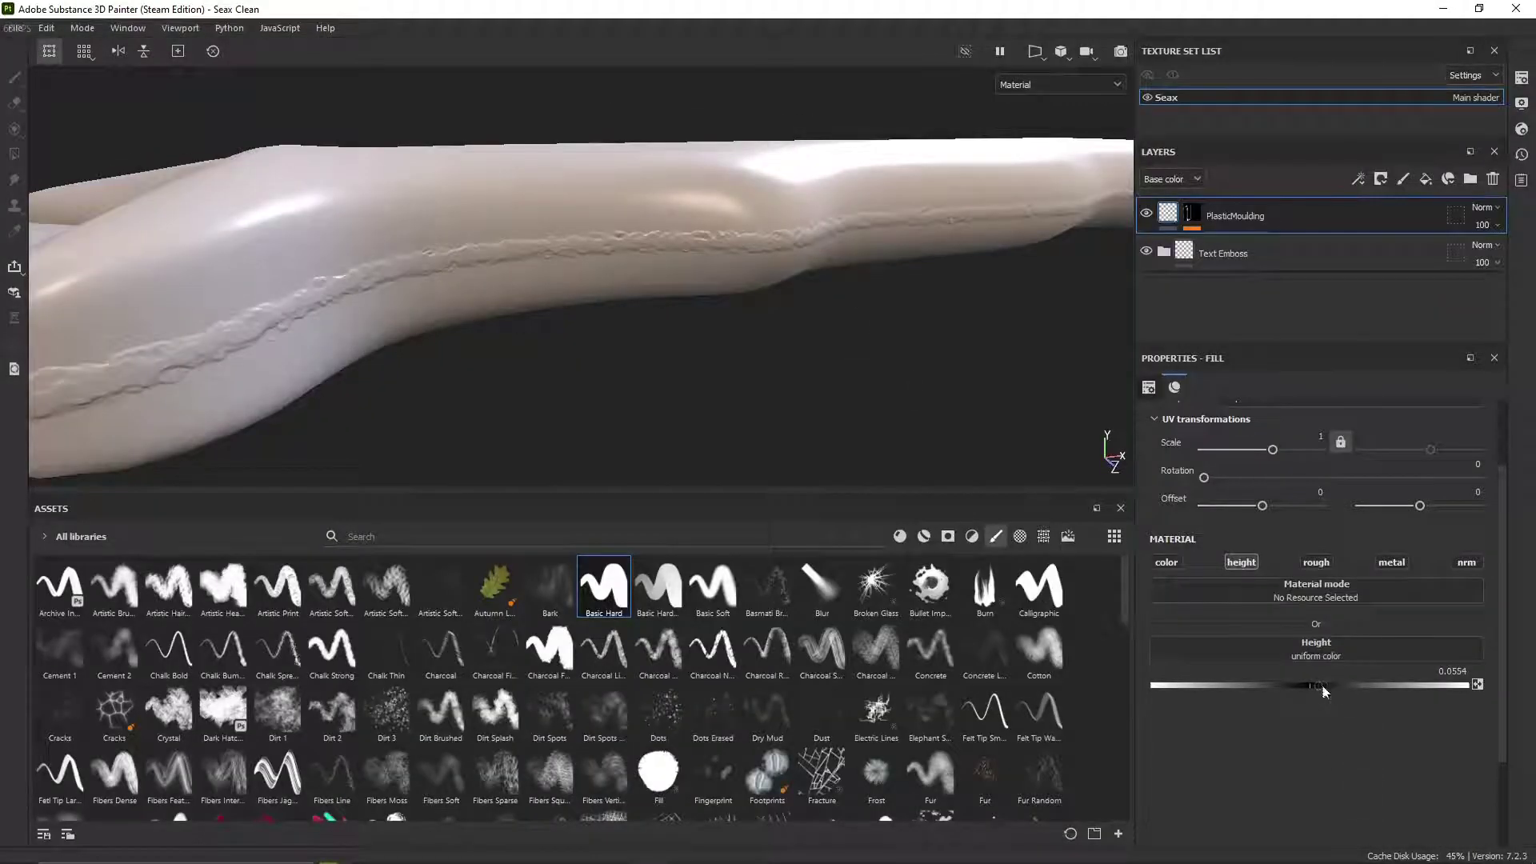
pyautogui.moveTo(1323, 687); pyautogui.dragTo(1323, 691)
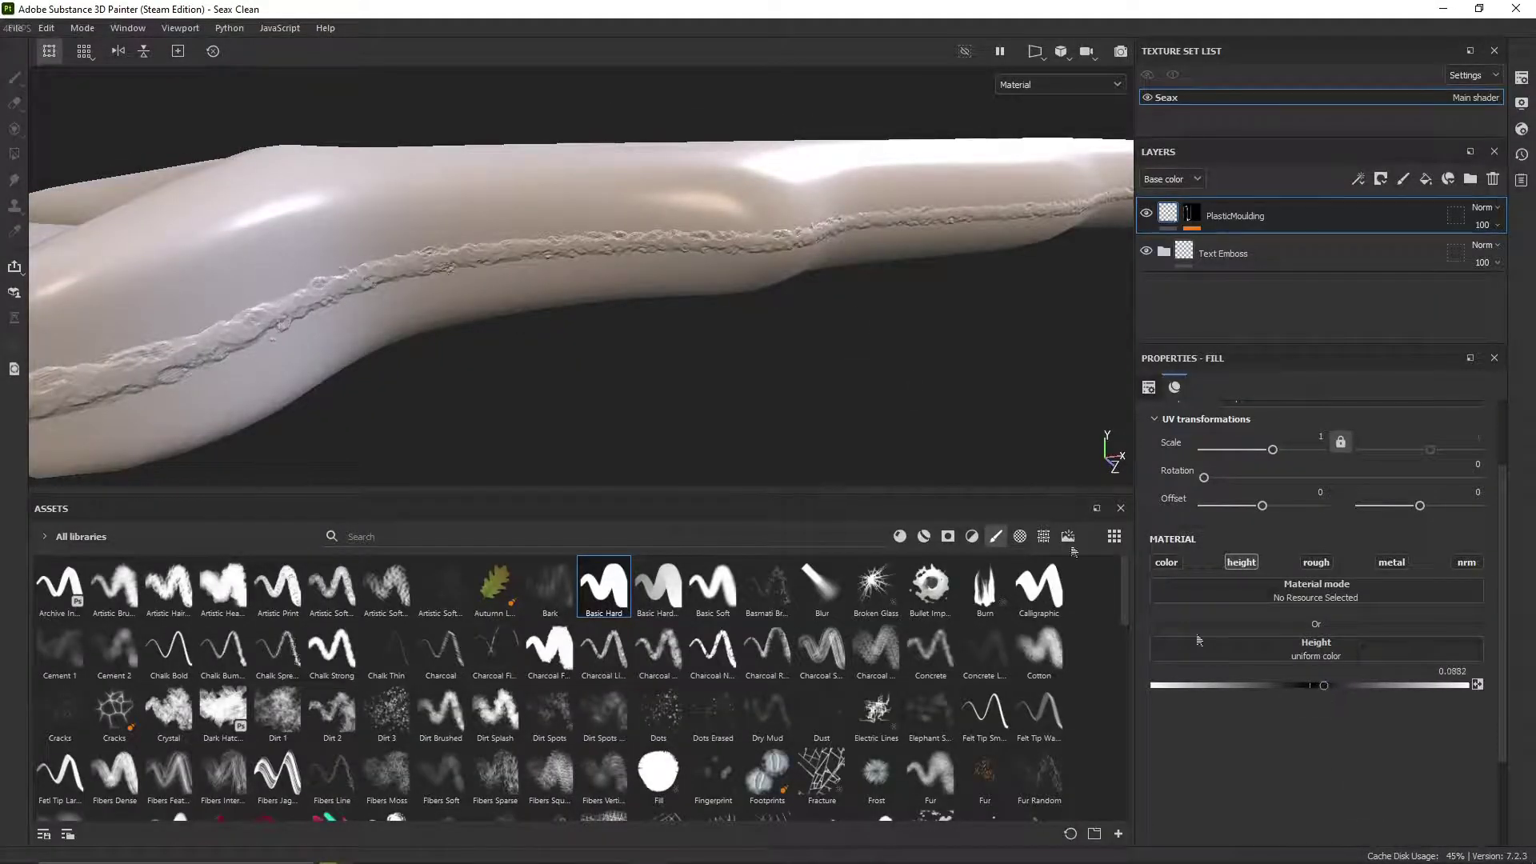
# Step: Raise the black input point of the PlasticMoulding mask's Levels effect to 0.858 to narrow the seam, and return to the material view
pyautogui.keyDown('alt'); pyautogui.moveTo(537, 285); pyautogui.dragTo(494, 233); pyautogui.keyUp('alt')
pyautogui.scroll(-3, 579, 344)
pyautogui.scroll(2, 493, 233)
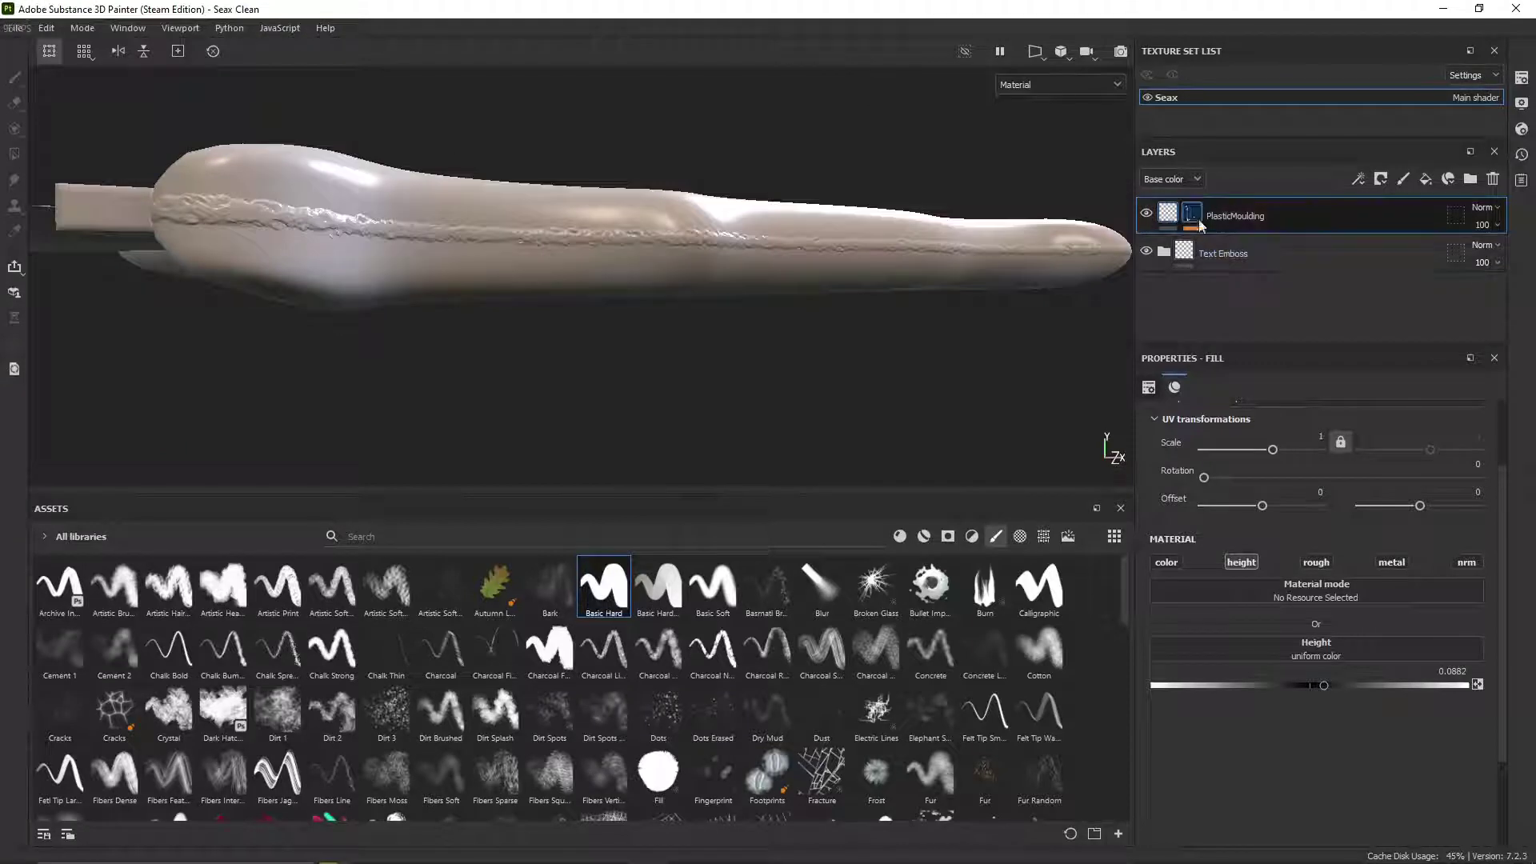
pyautogui.keyDown('alt'); pyautogui.click(1196, 218); pyautogui.keyUp('alt')
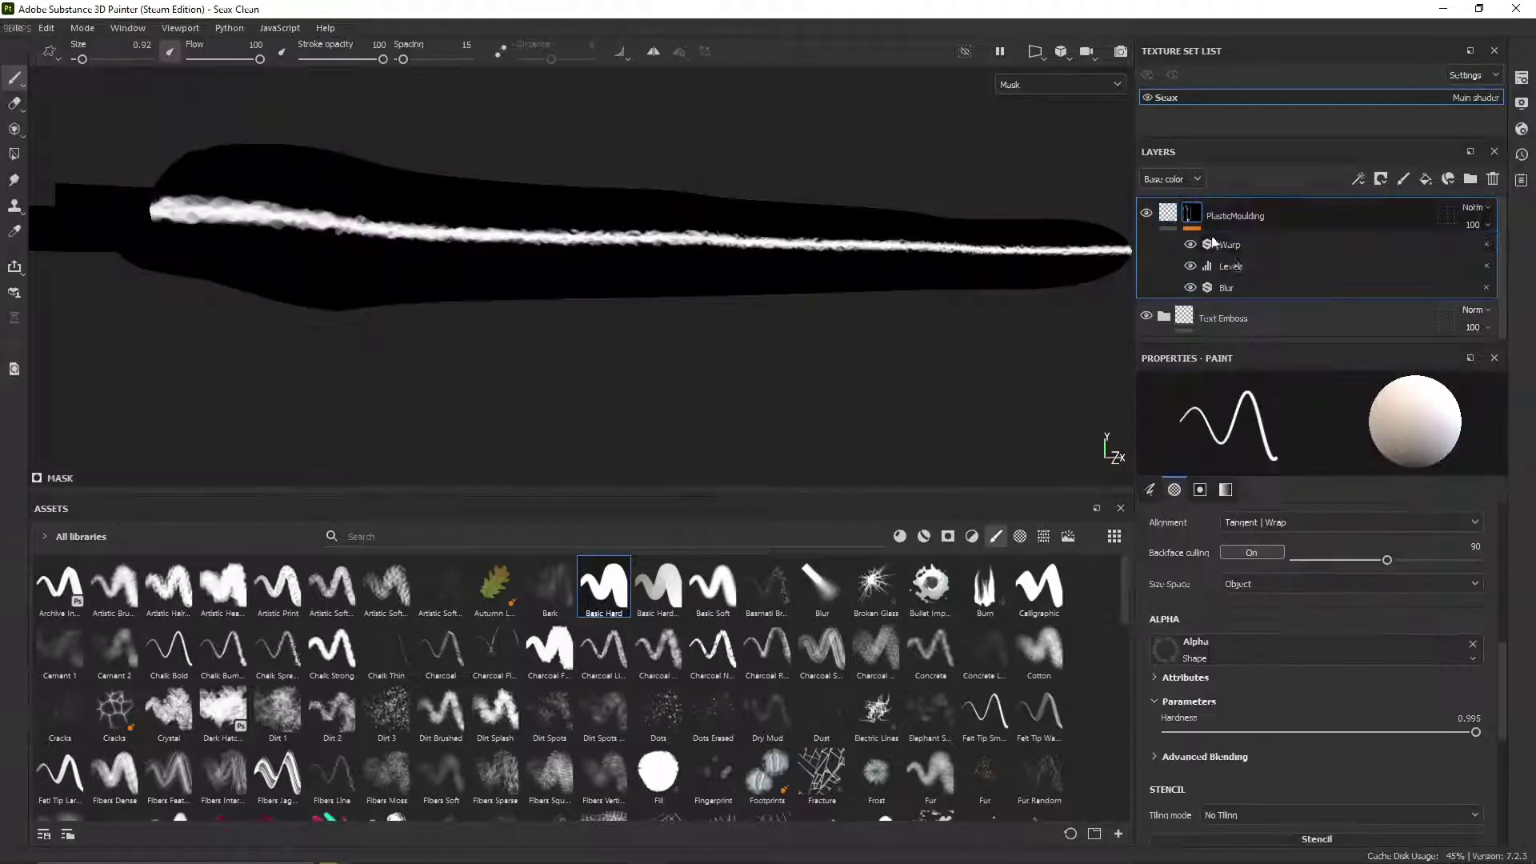
pyautogui.click(1232, 266)
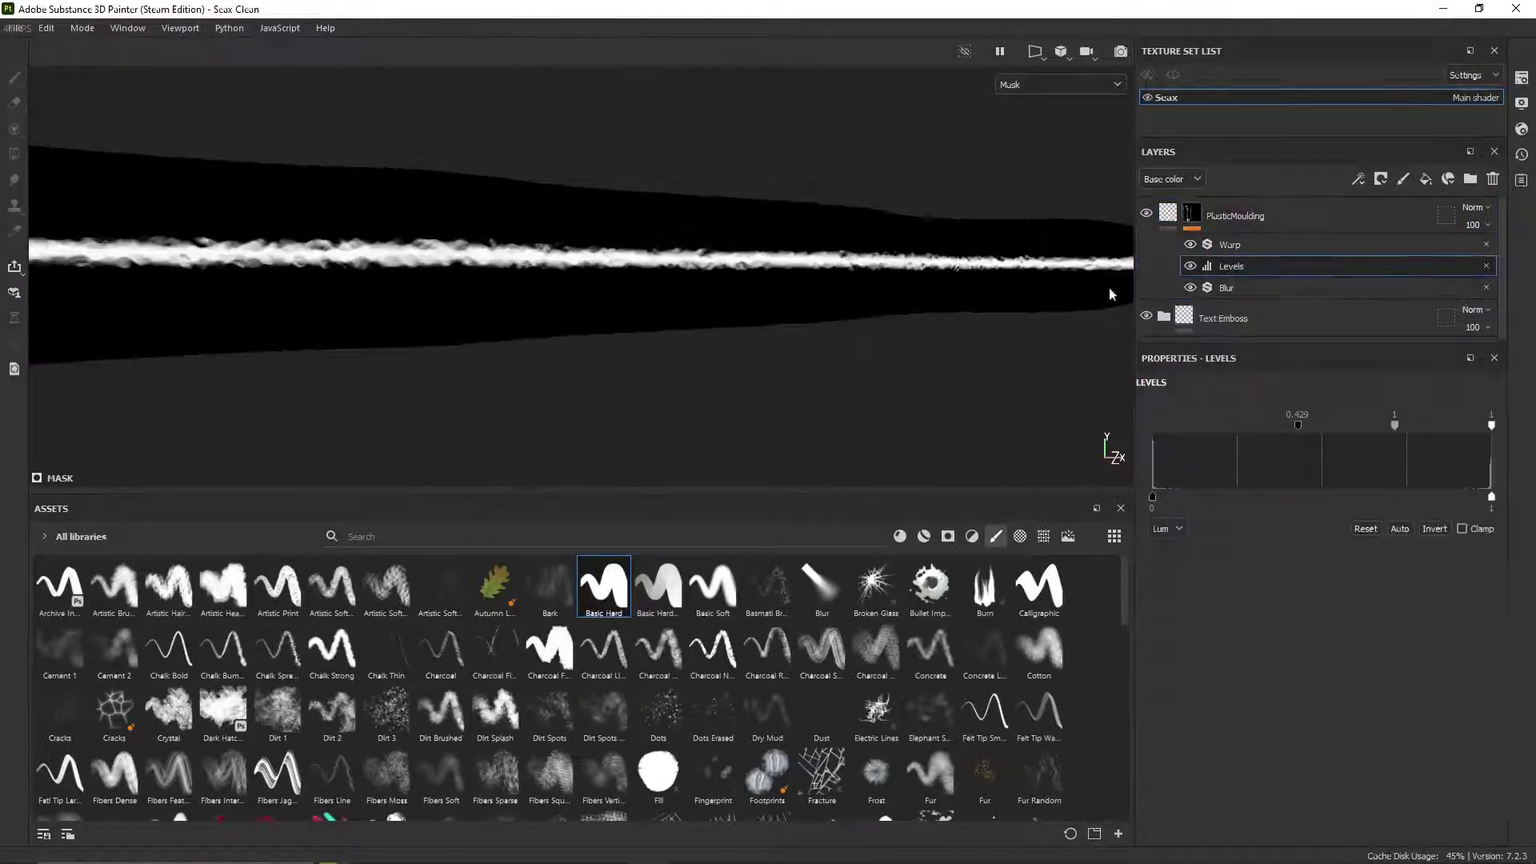
pyautogui.moveTo(1303, 429); pyautogui.dragTo(1448, 445)
pyautogui.click(1167, 213)
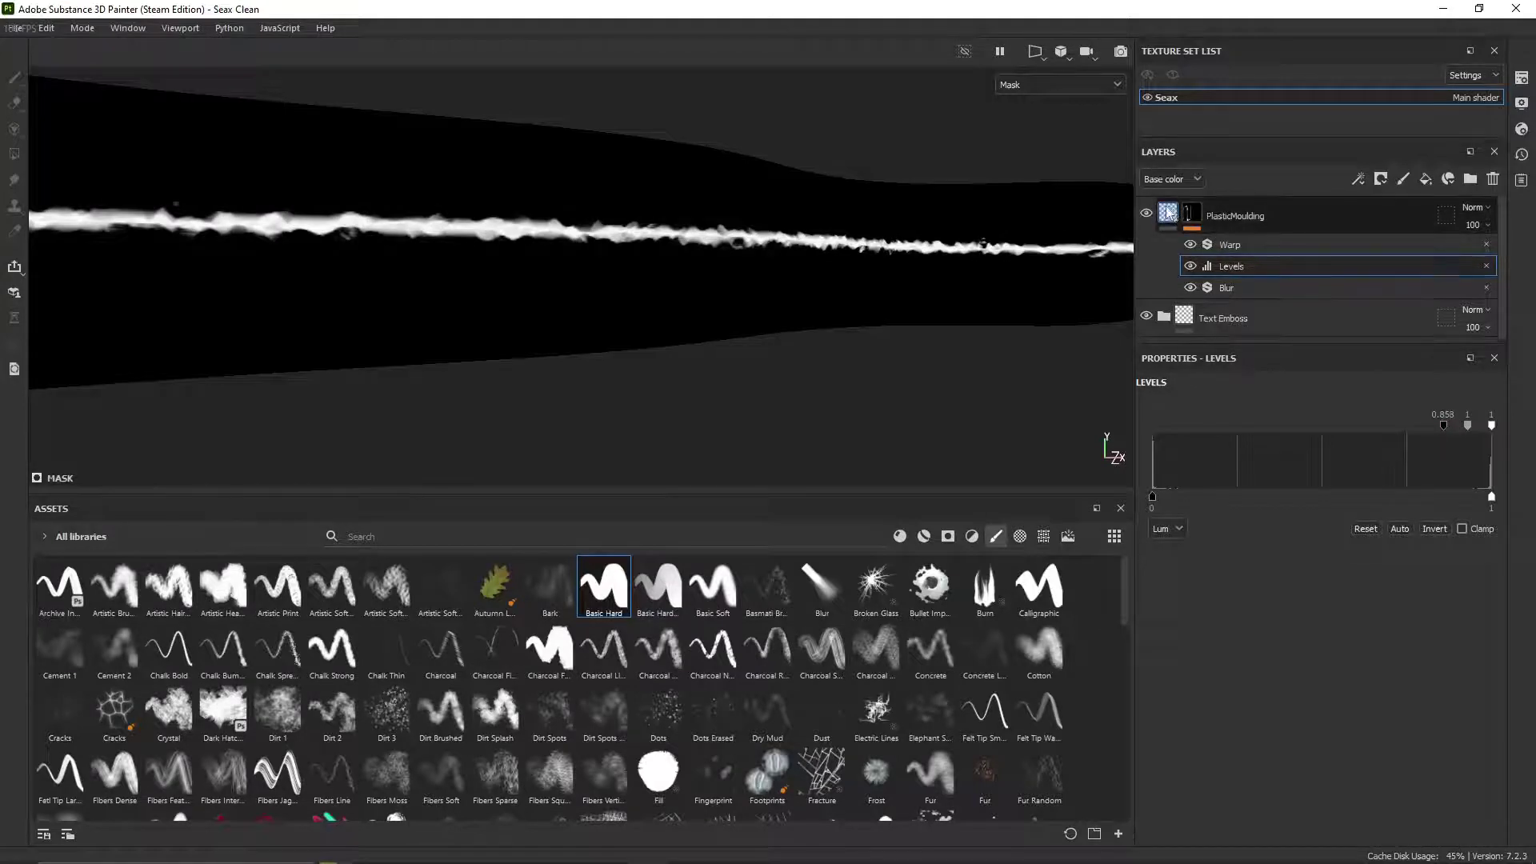
# Step: Create a layer folder named Handle and place the PlasticMoulding layer above it
pyautogui.keyDown('alt'); pyautogui.moveTo(853, 285); pyautogui.dragTo(680, 305); pyautogui.keyUp('alt')
pyautogui.scroll(-3, 672, 374)
pyautogui.scroll(-5, 804, 305)
pyautogui.scroll(4, 680, 305)
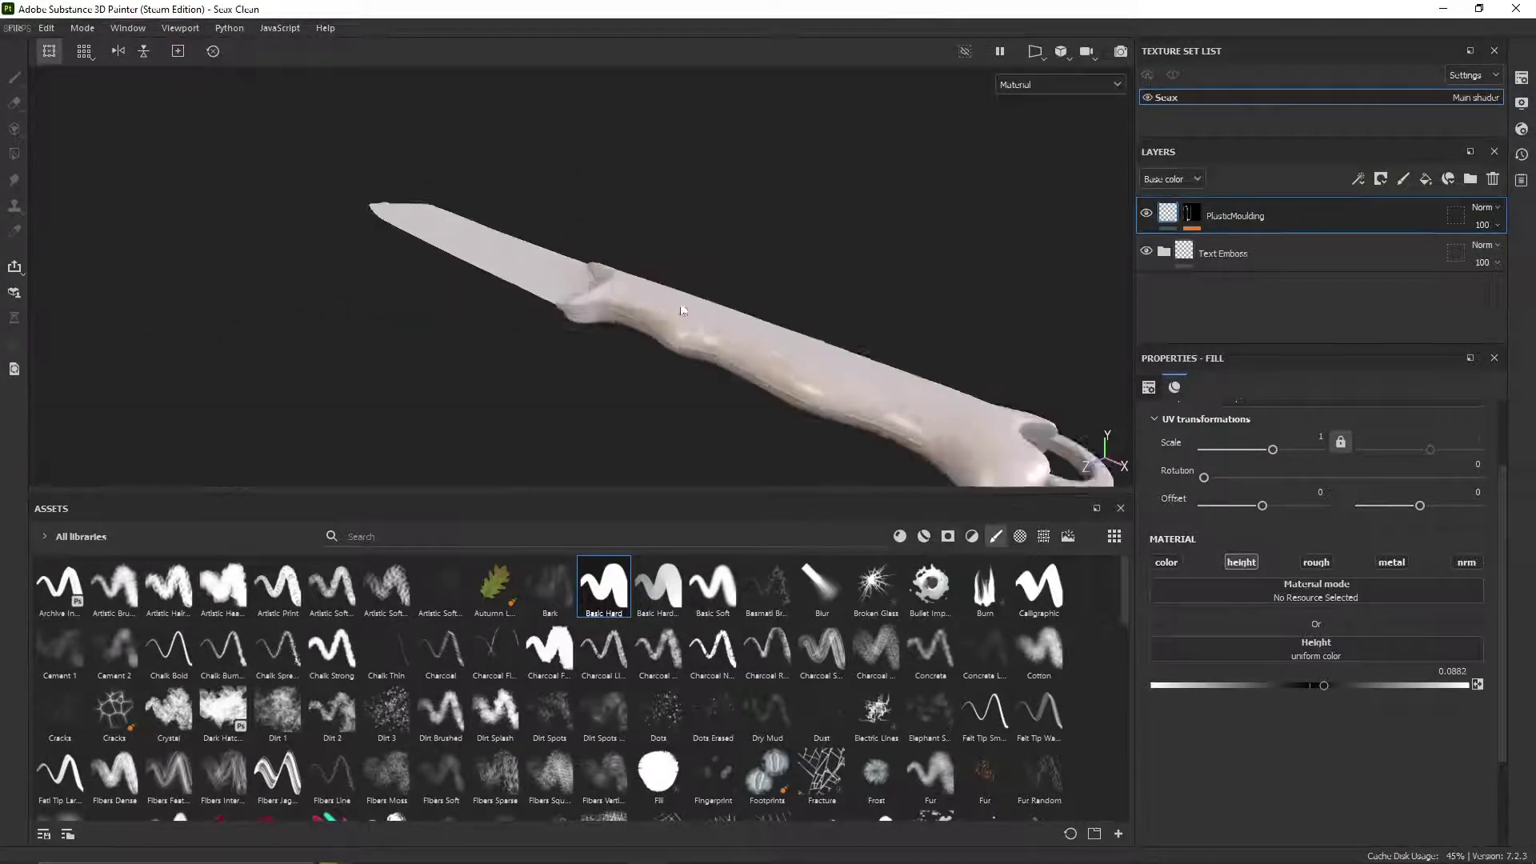
pyautogui.keyDown('alt'); pyautogui.moveTo(679, 305); pyautogui.dragTo(730, 327, button='middle'); pyautogui.keyUp('alt')
pyautogui.moveTo(729, 328)
pyautogui.keyDown('alt'); pyautogui.mouseDown()
pyautogui.moveTo(847, 343)
pyautogui.moveTo(744, 308)
pyautogui.mouseUp(); pyautogui.keyUp('alt')
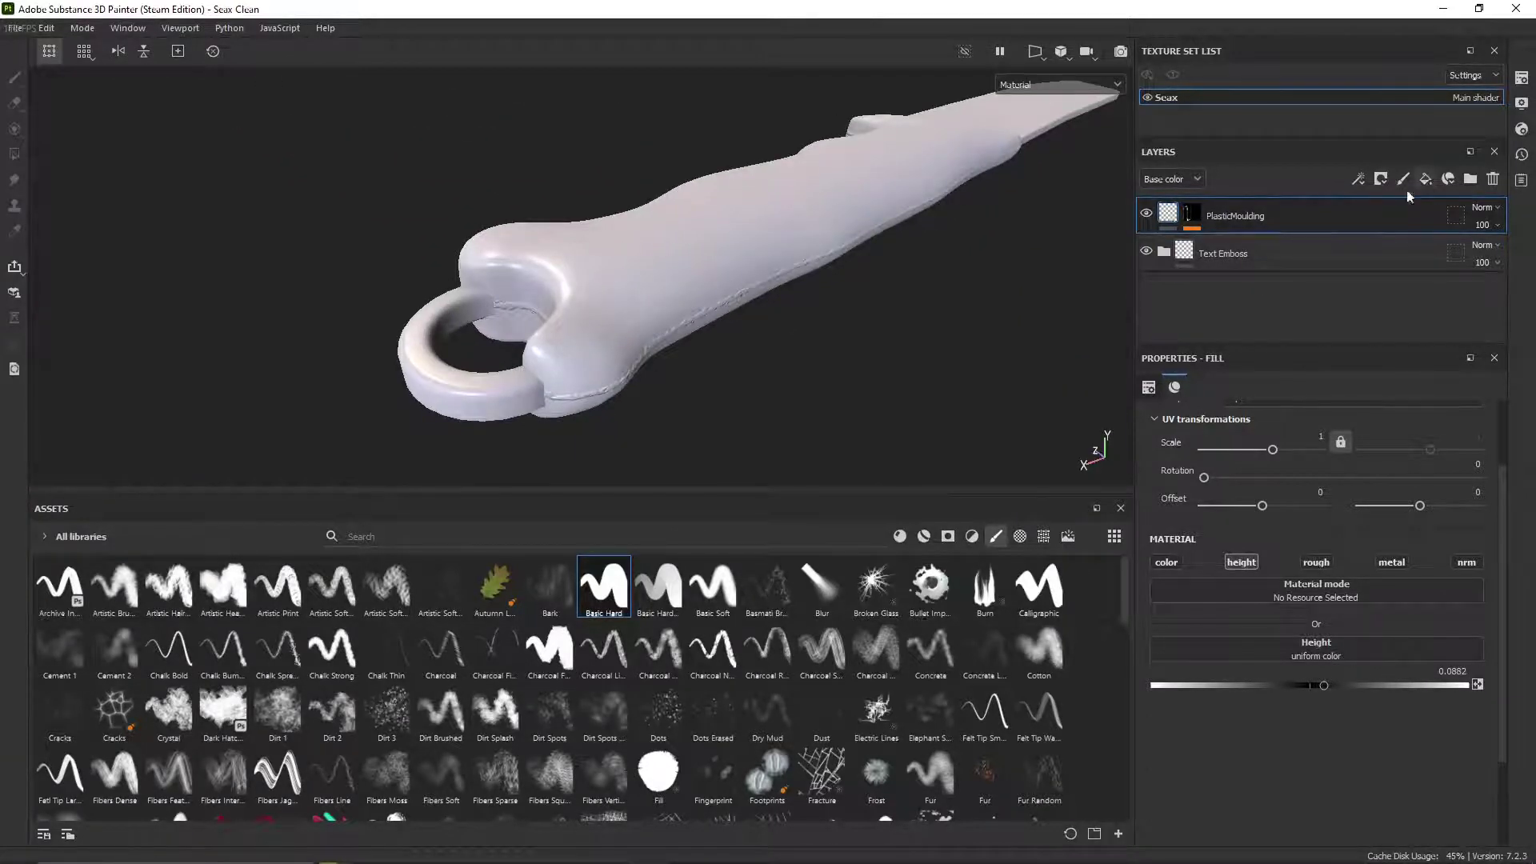
pyautogui.click(1471, 180)
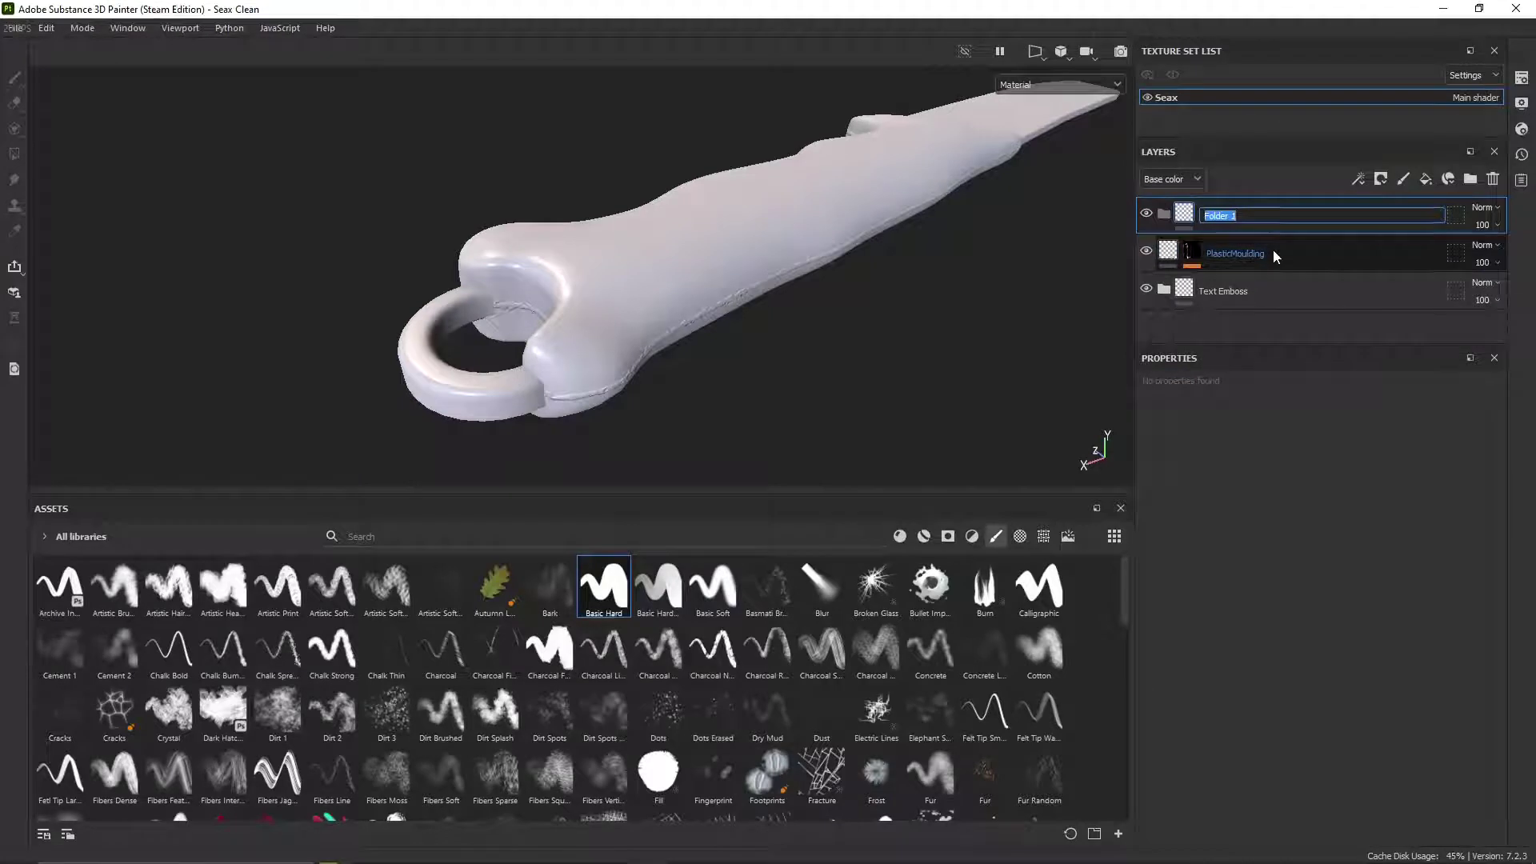
pyautogui.press('Return')
pyautogui.moveTo(1278, 254); pyautogui.dragTo(1236, 201)
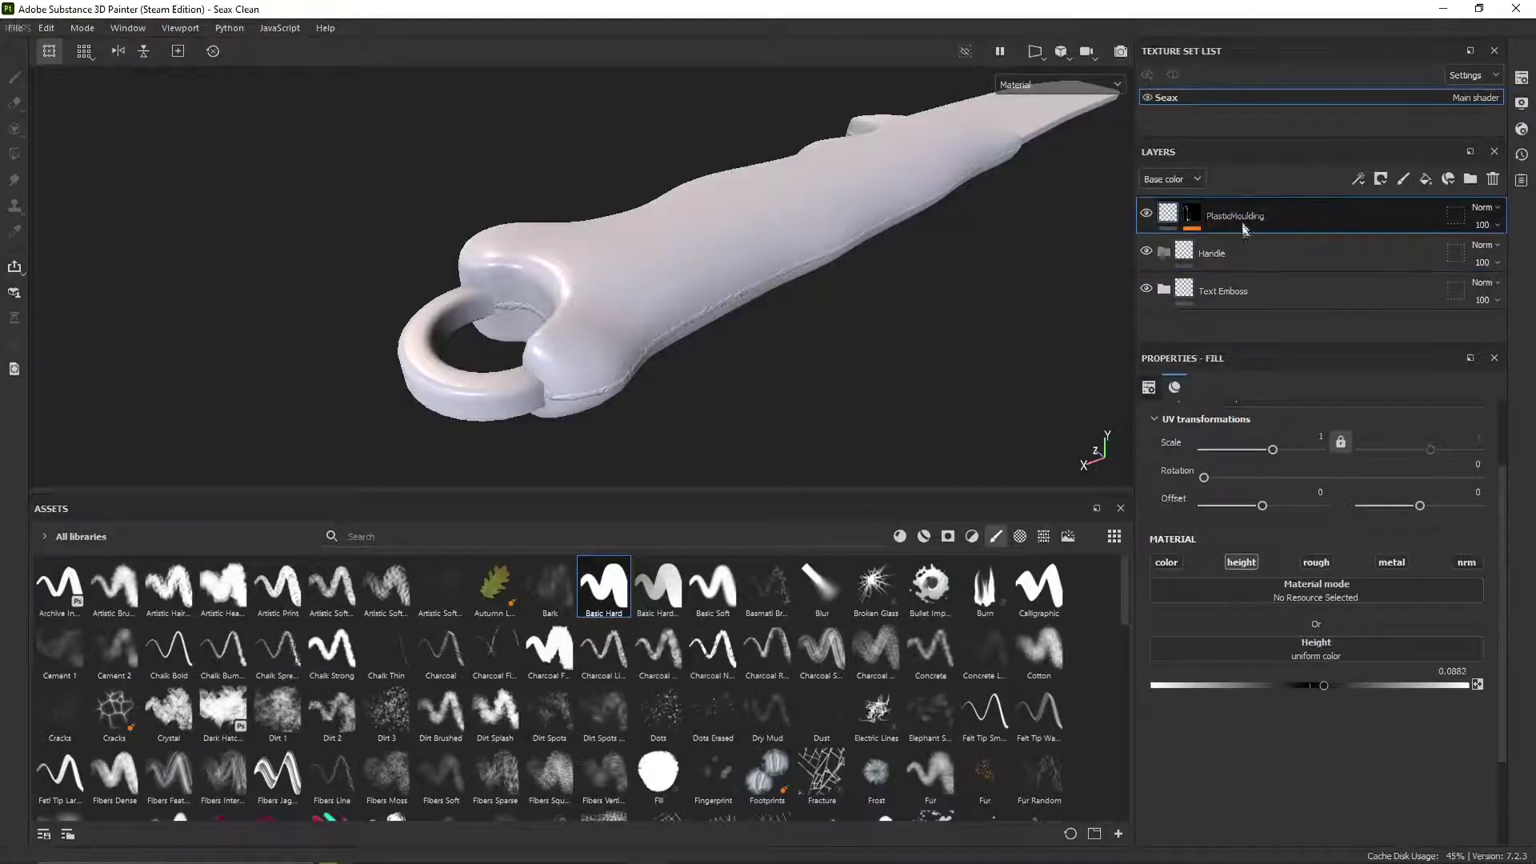
# Step: Add a fill layer inside the Handle folder and give the folder a black mask, with the Polygon Fill tool active
pyautogui.click(1429, 179)
pyautogui.rightClick(1216, 253)
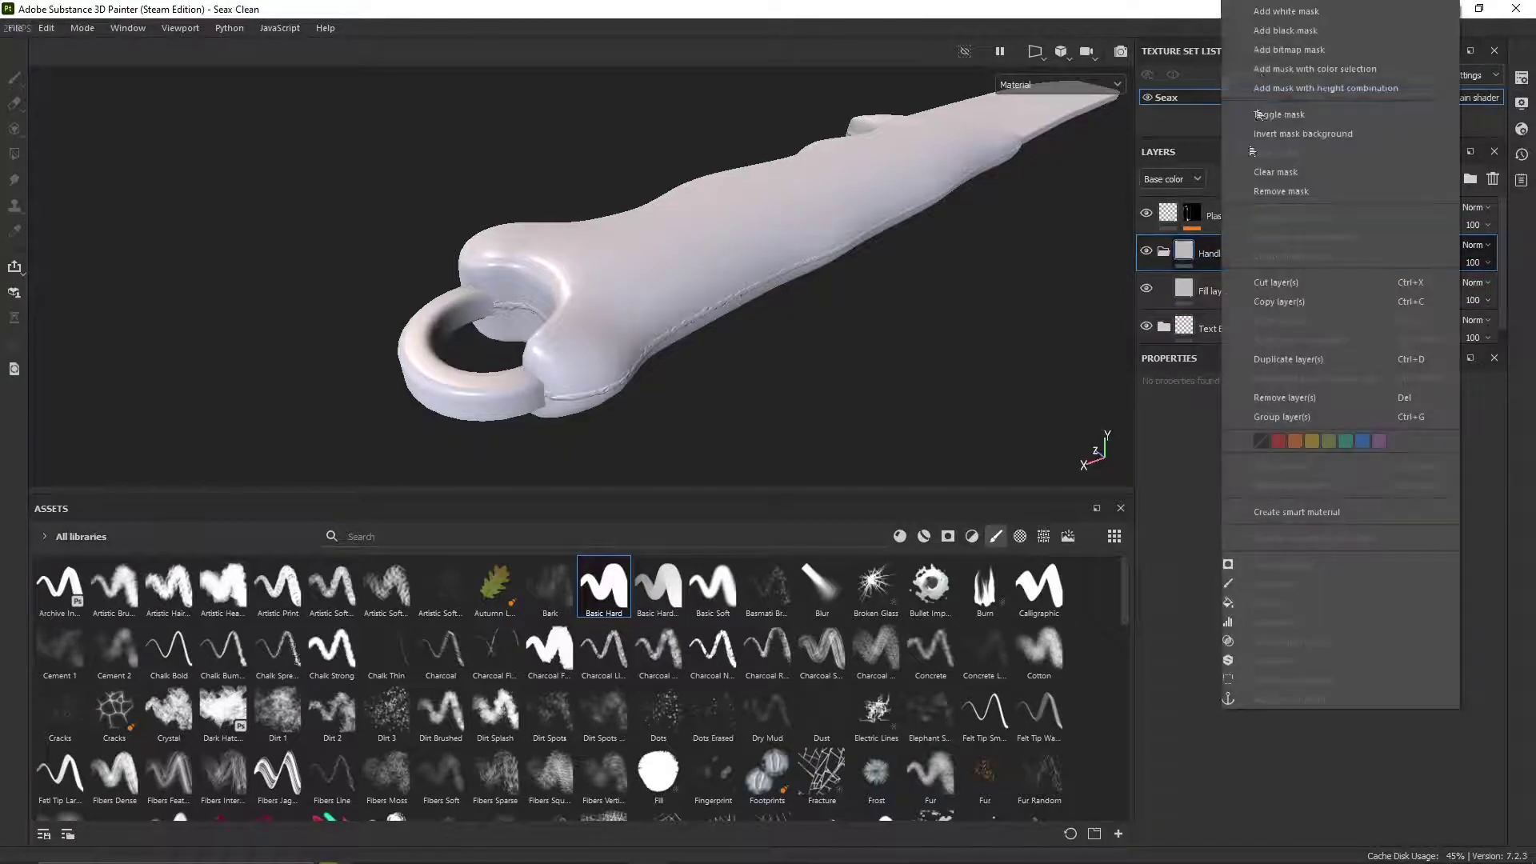
pyautogui.click(1277, 33)
pyautogui.click(15, 154)
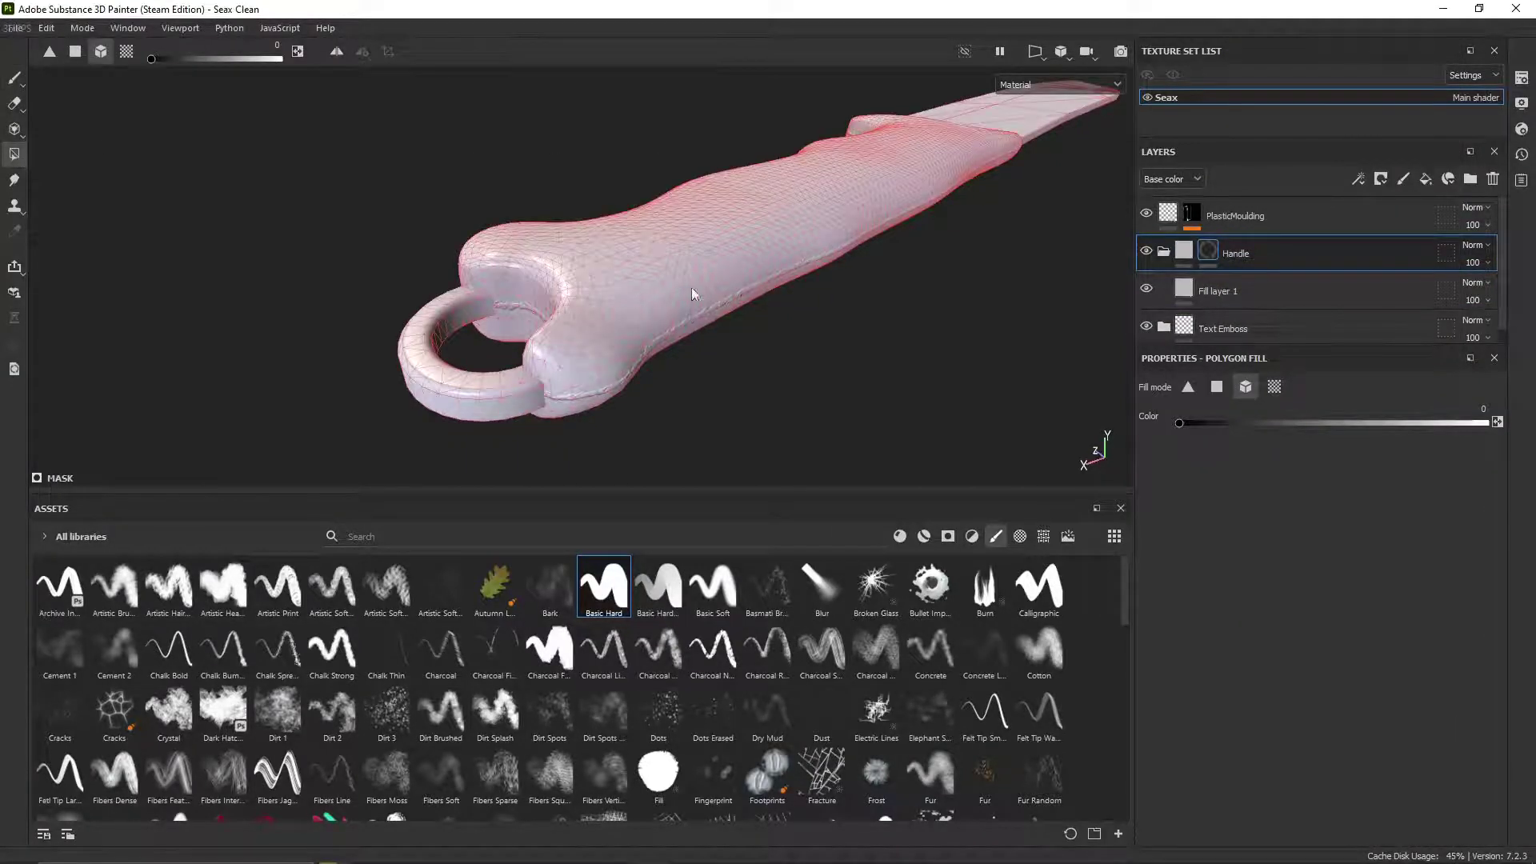
# Step: Add a black mask to Fill layer 1 and insert a fill effect in that mask
pyautogui.rightClick(1244, 282)
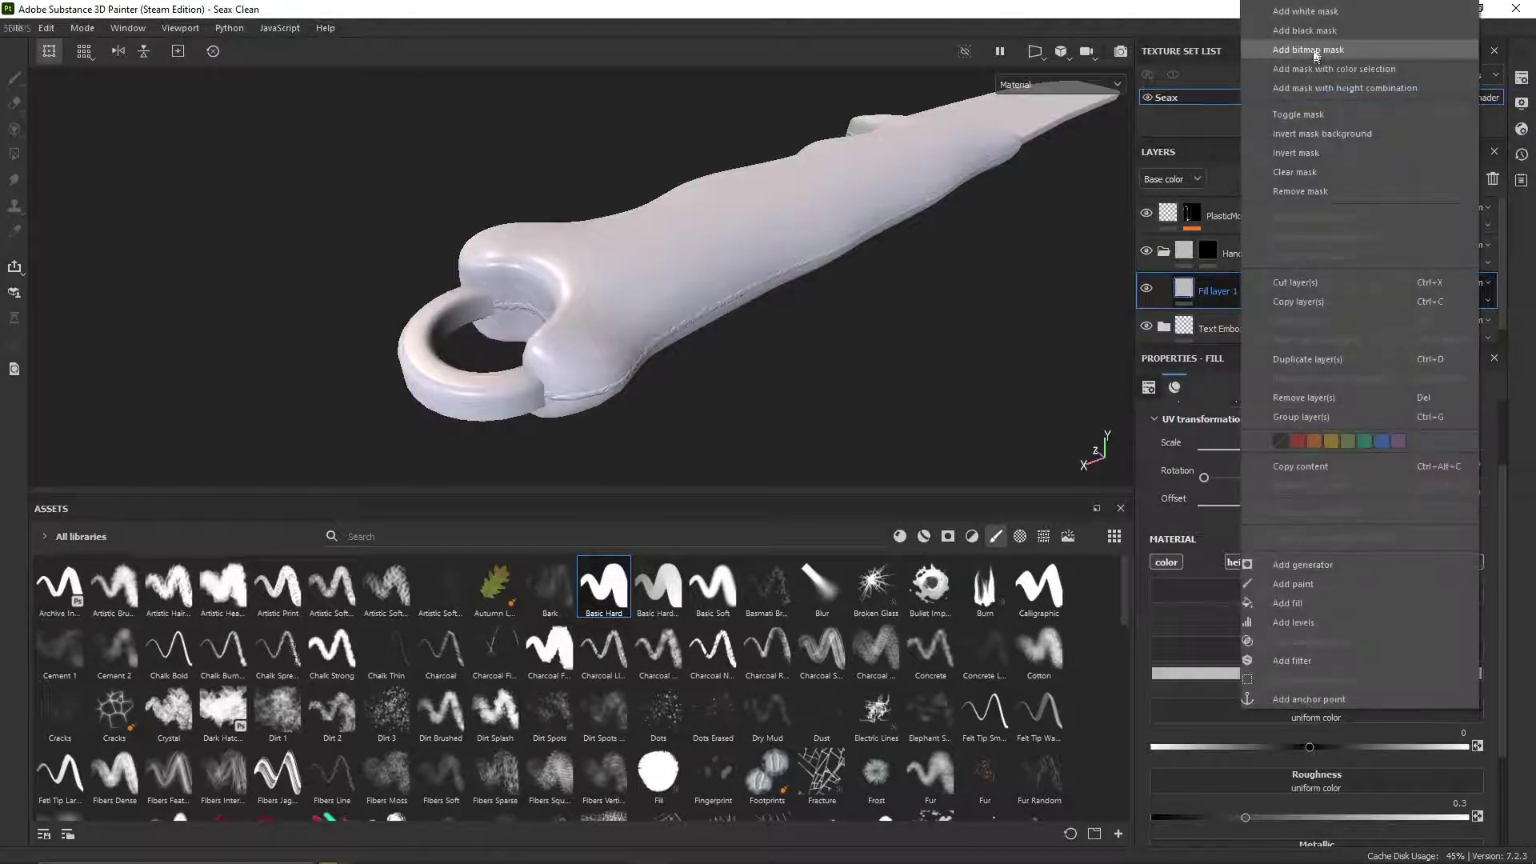
pyautogui.click(1308, 50)
pyautogui.rightClick(1222, 294)
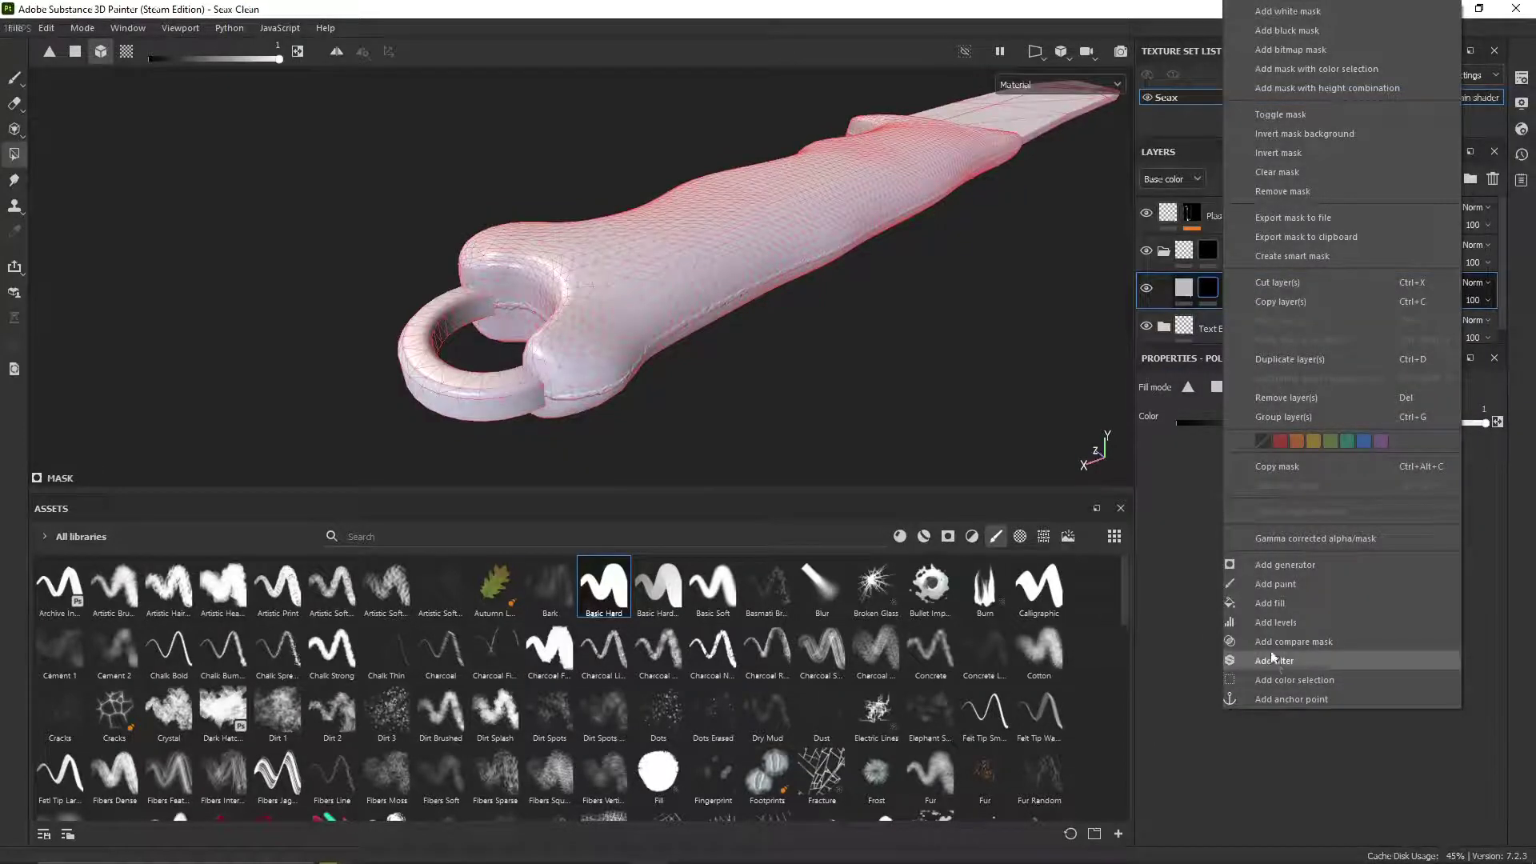
pyautogui.click(1270, 602)
# Step: Assign the Perlin Noise texture to the mask fill's grayscale and set its UV scale to 21.34, viewing the mask
pyautogui.click(1022, 537)
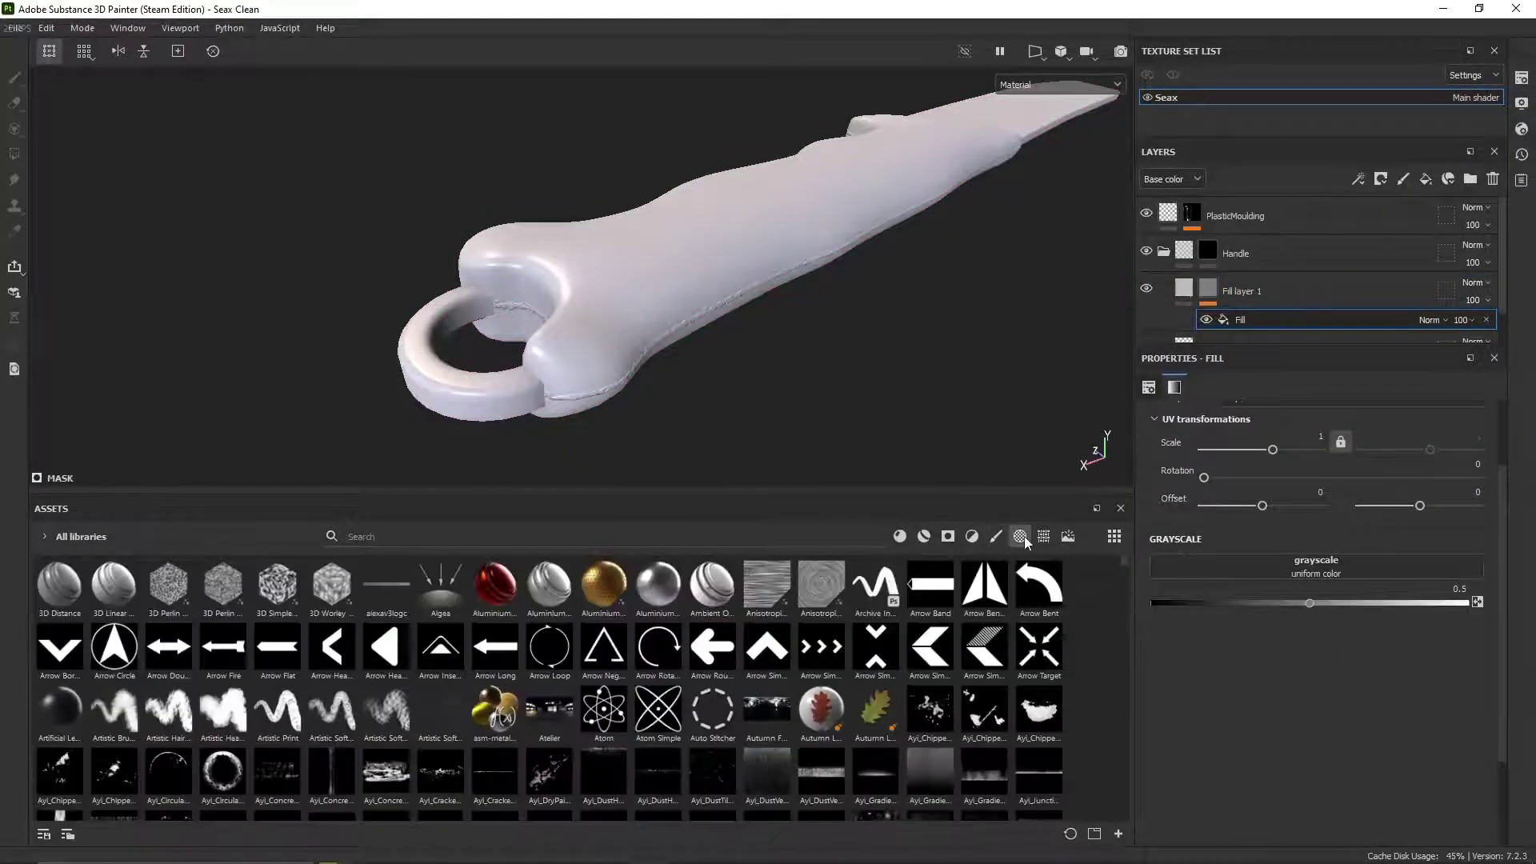
pyautogui.click(777, 536)
pyautogui.write('perlin')
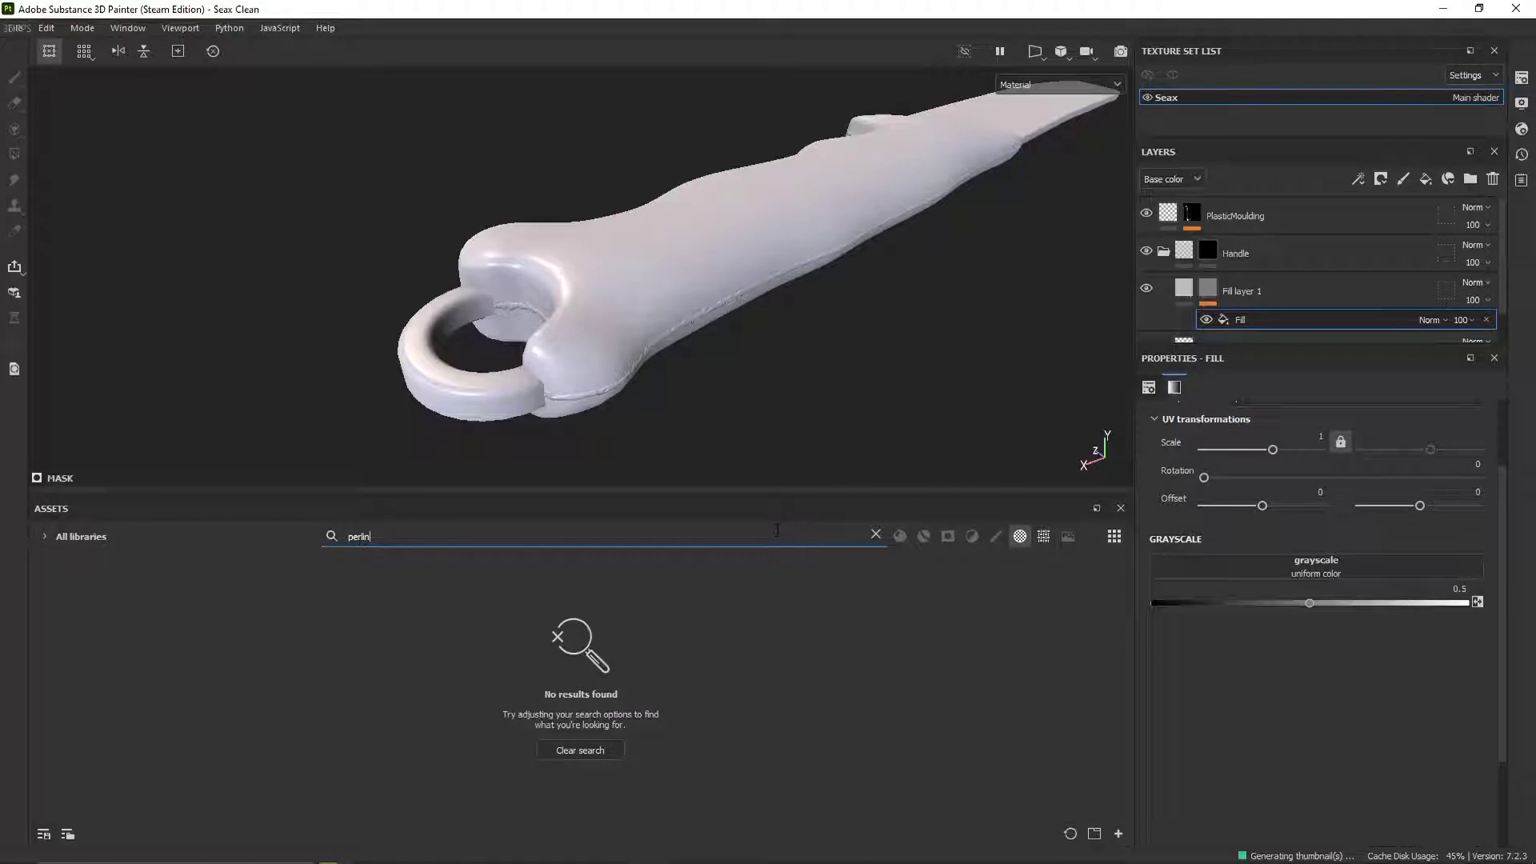
pyautogui.click(1021, 536)
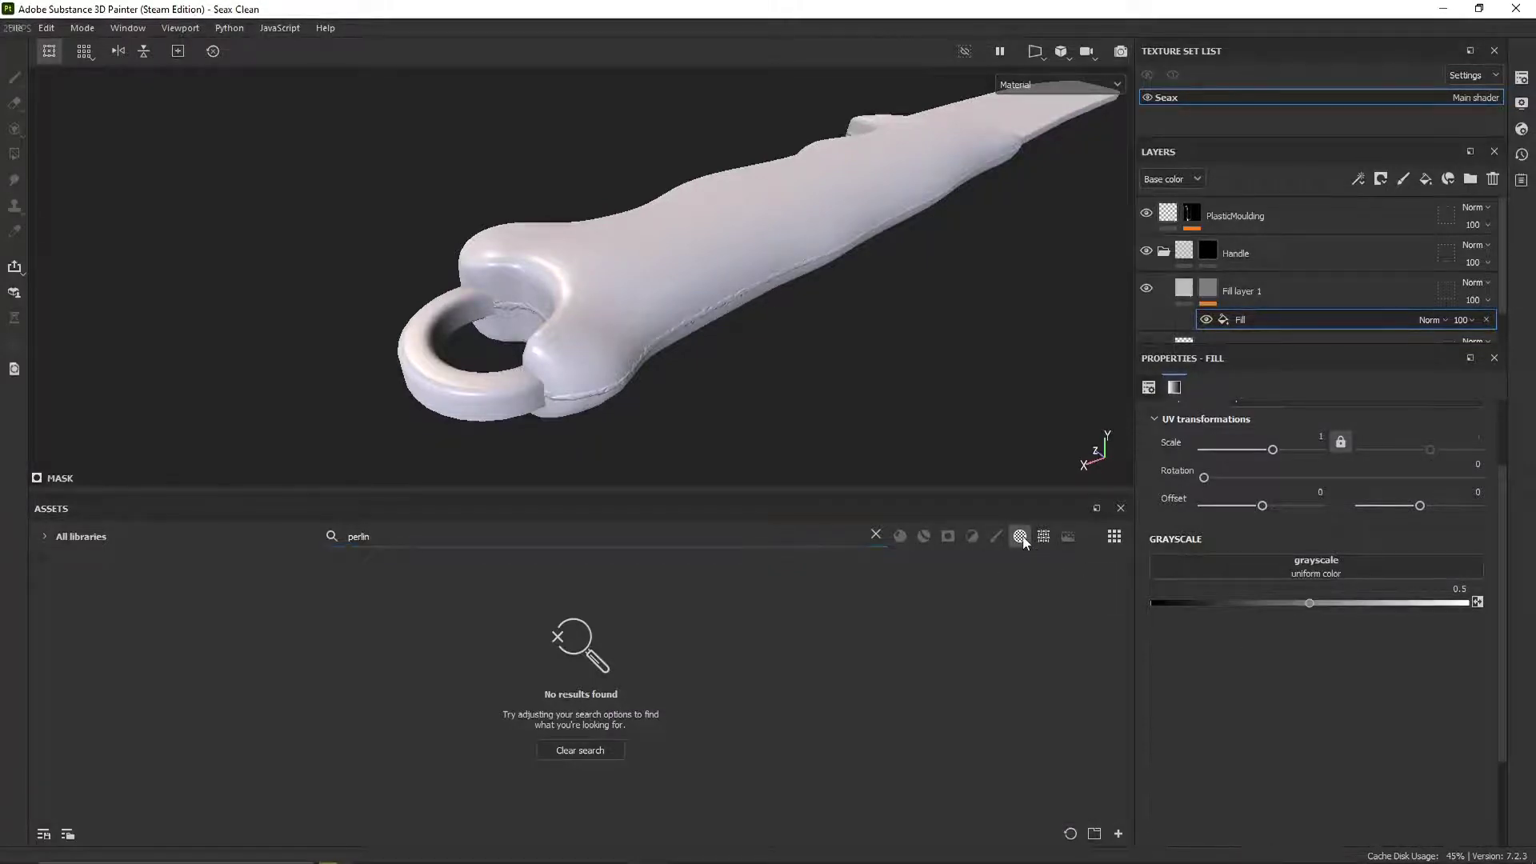
pyautogui.moveTo(164, 610); pyautogui.dragTo(1185, 565)
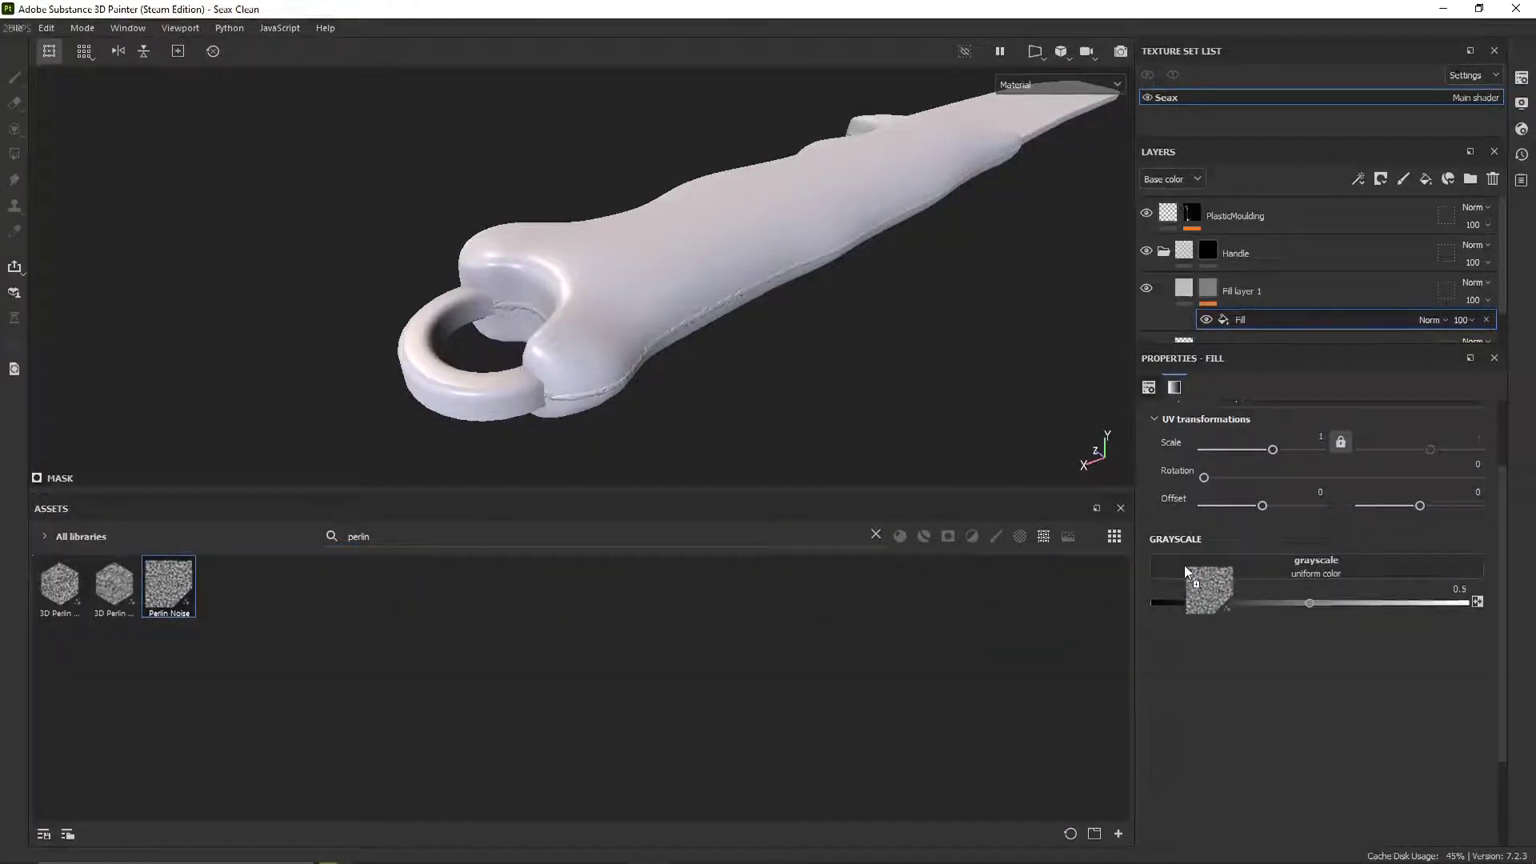
pyautogui.keyDown('alt'); pyautogui.click(1210, 290); pyautogui.keyUp('alt')
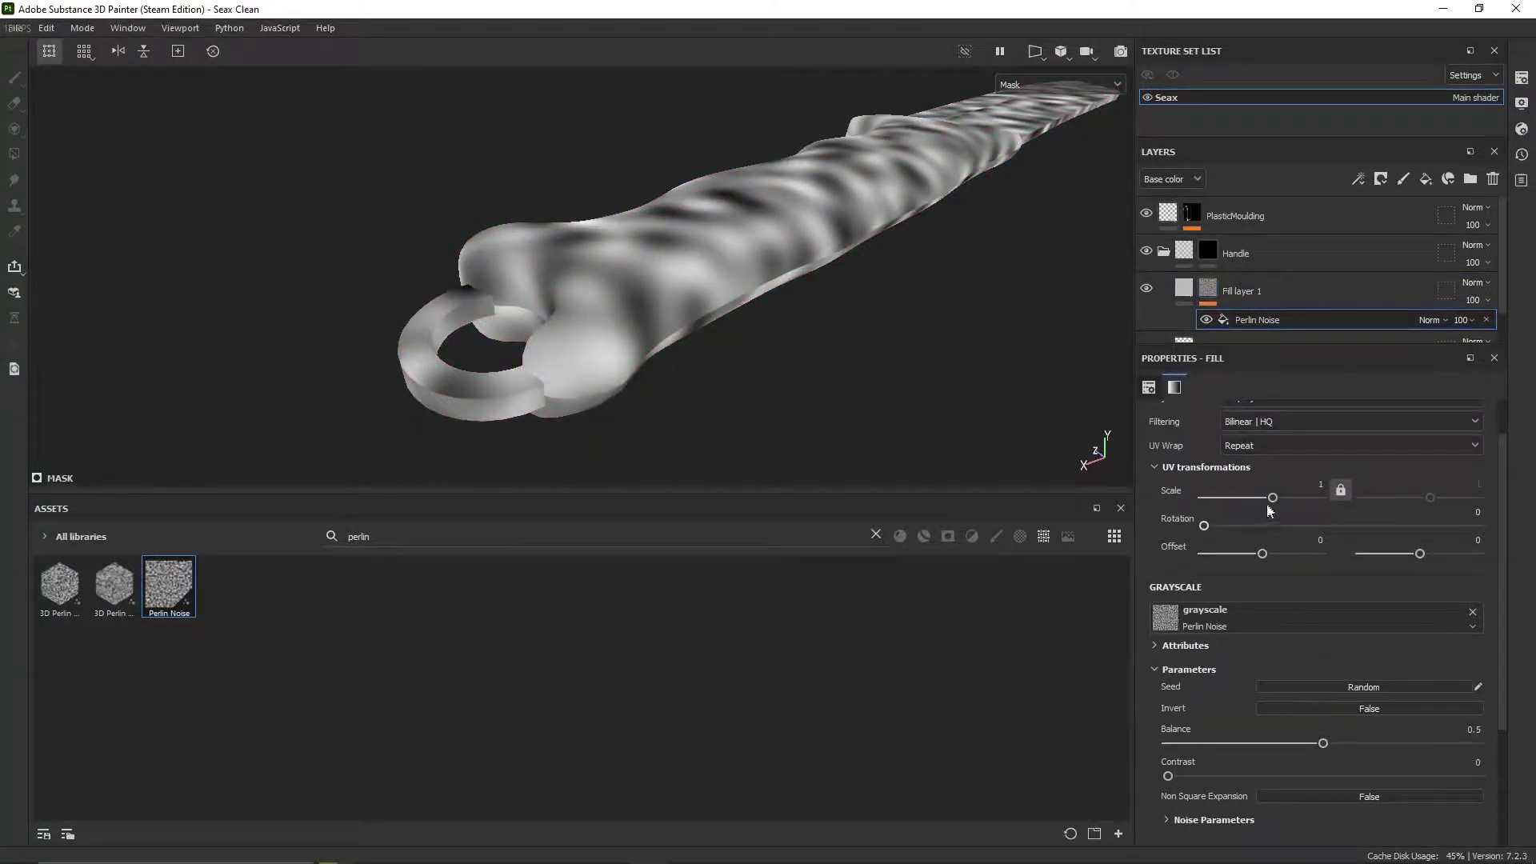
pyautogui.moveTo(1272, 498); pyautogui.dragTo(1303, 498)
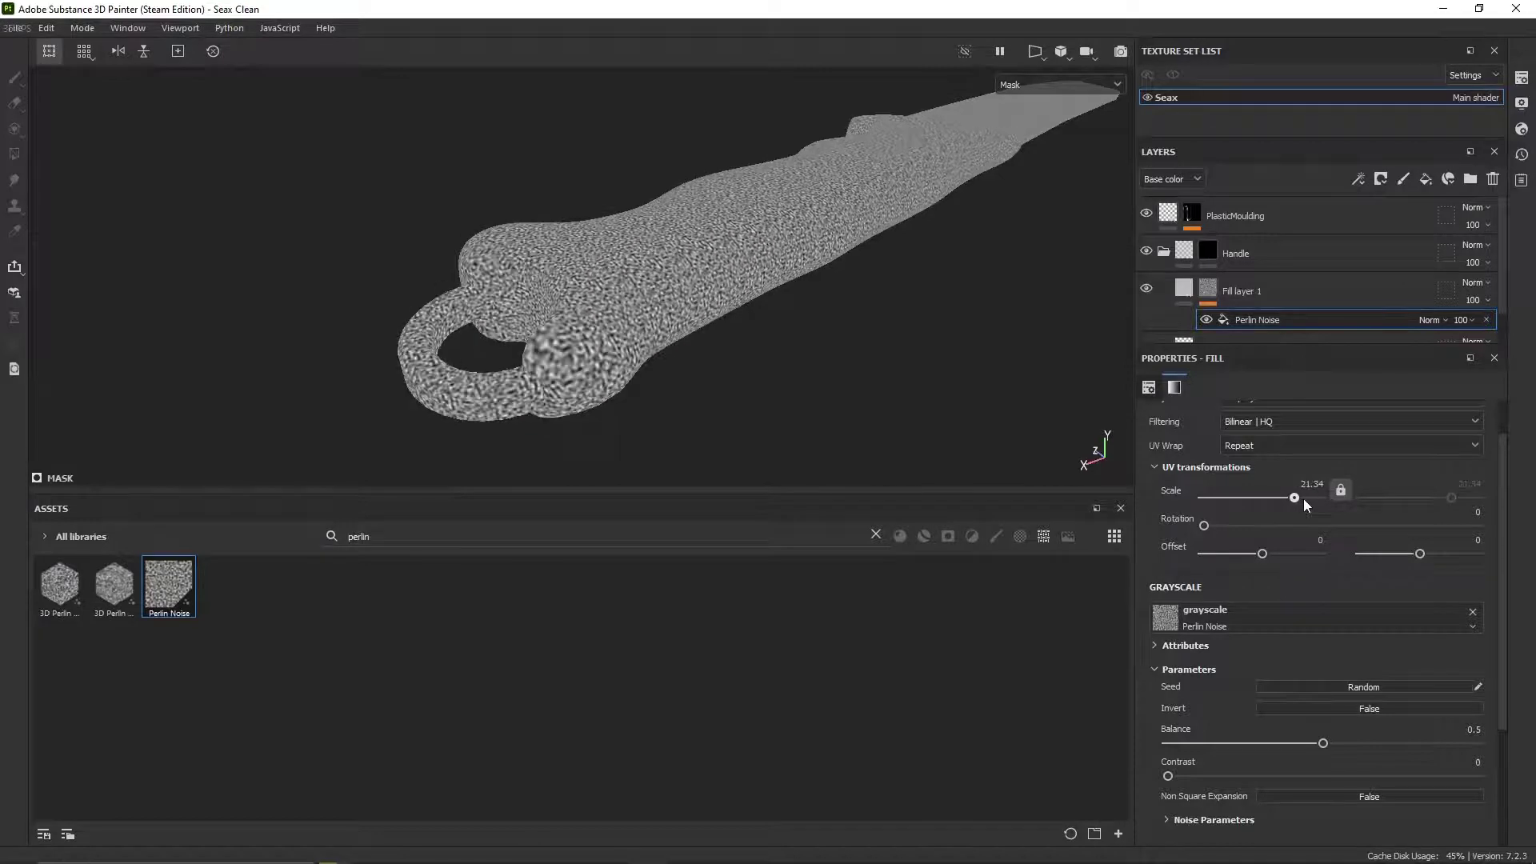
# Step: Leave only the height channel enabled on Fill layer 1 and raise its height to 0.1708
pyautogui.click(1185, 286)
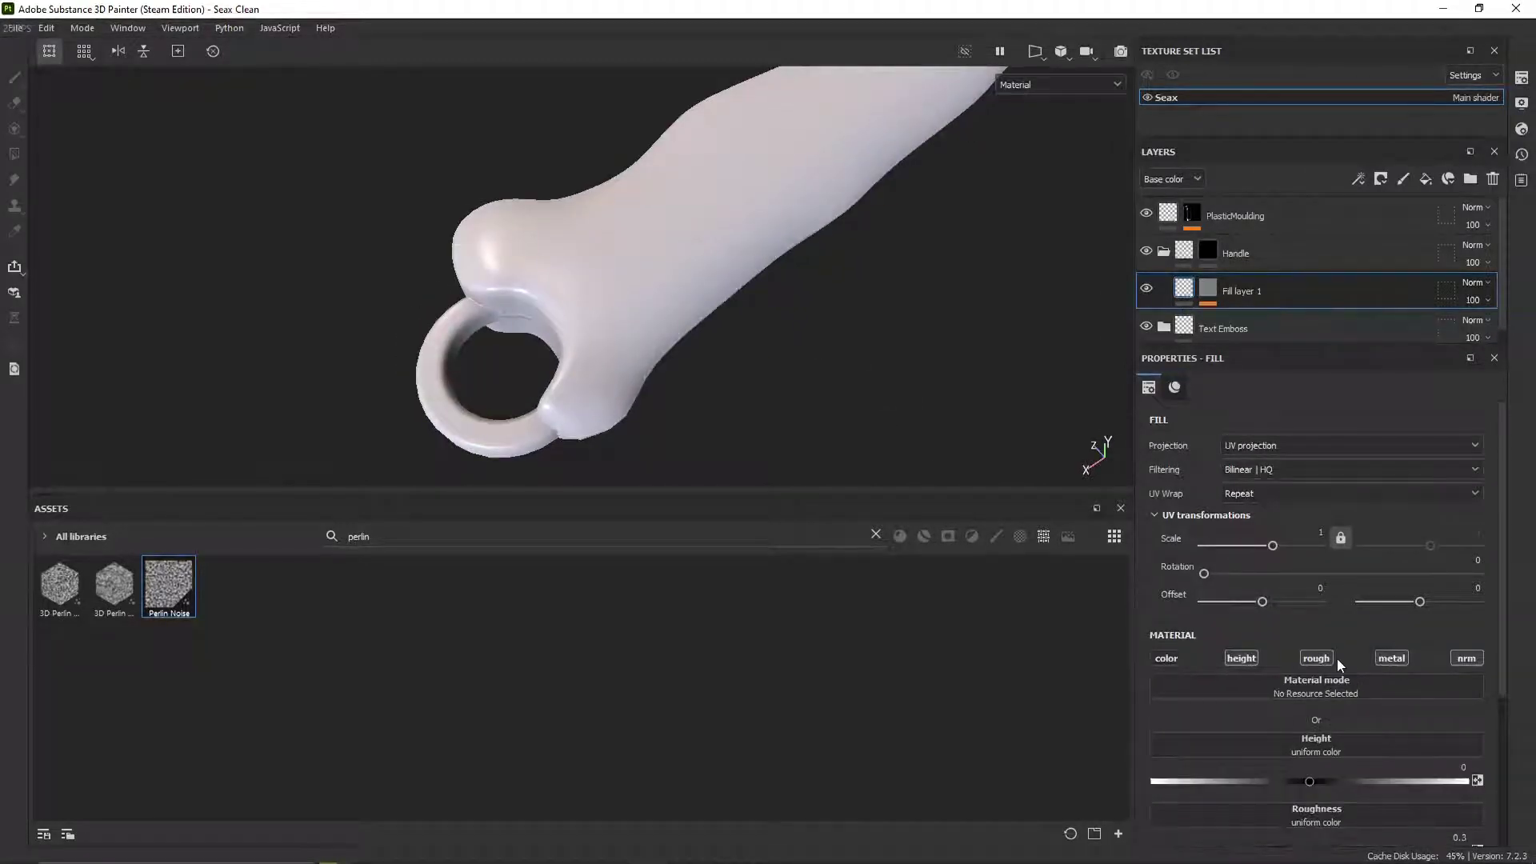
pyautogui.click(1316, 657)
pyautogui.click(1391, 657)
pyautogui.click(1466, 658)
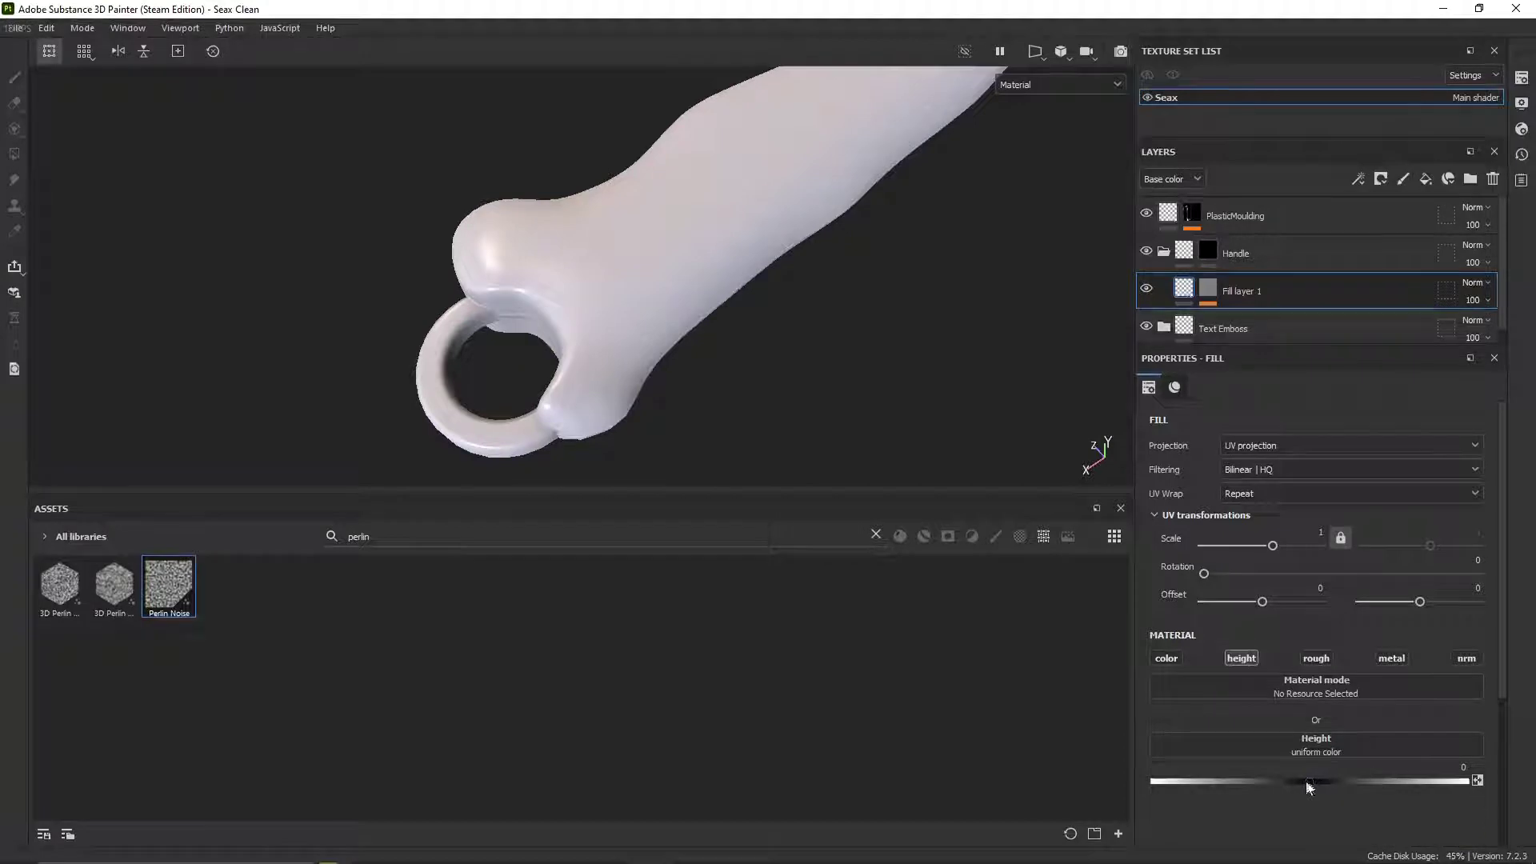
pyautogui.moveTo(1307, 784); pyautogui.dragTo(1336, 782)
pyautogui.scroll(5, 885, 291)
pyautogui.scroll(1, 732, 357)
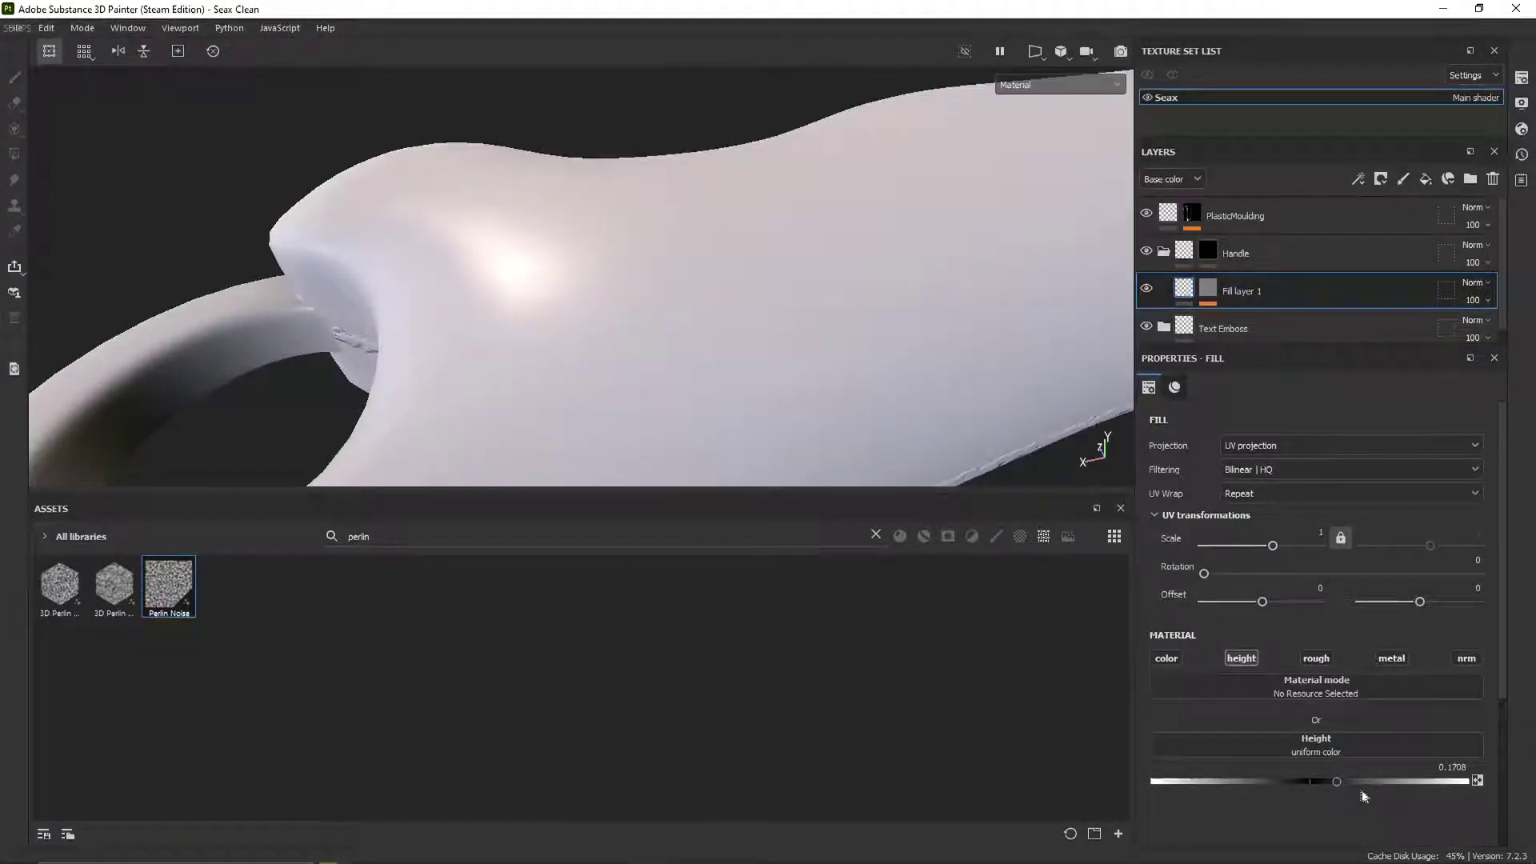
# Step: Fill the whole handle mesh white in the Handle folder's mask and reduce Fill layer 1's height to 0.0075
pyautogui.click(1209, 251)
pyautogui.press('4')
pyautogui.scroll(-3, 895, 344)
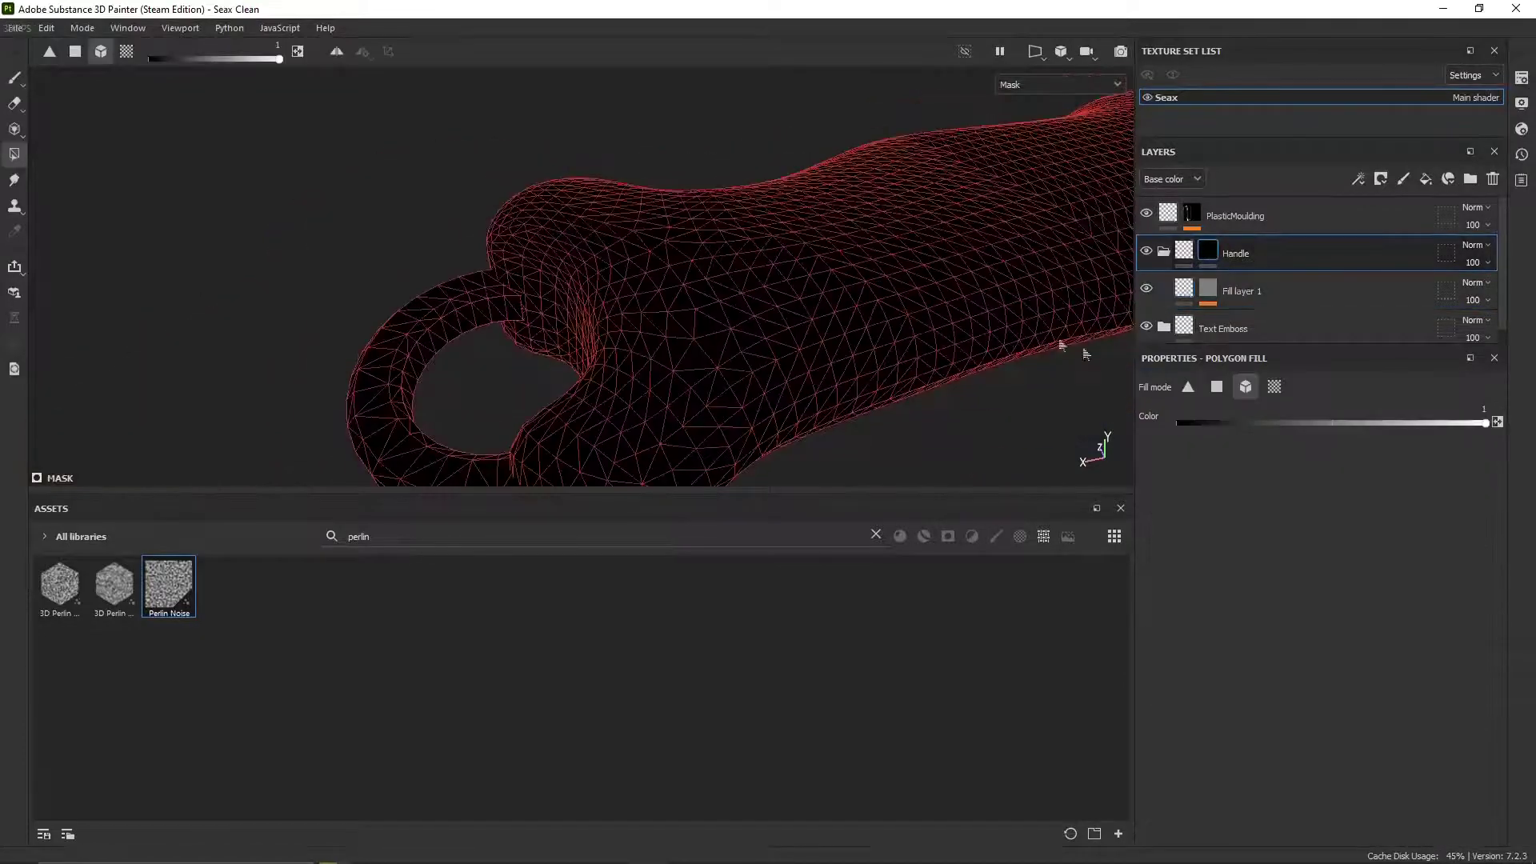
pyautogui.click(894, 344)
pyautogui.click(1190, 291)
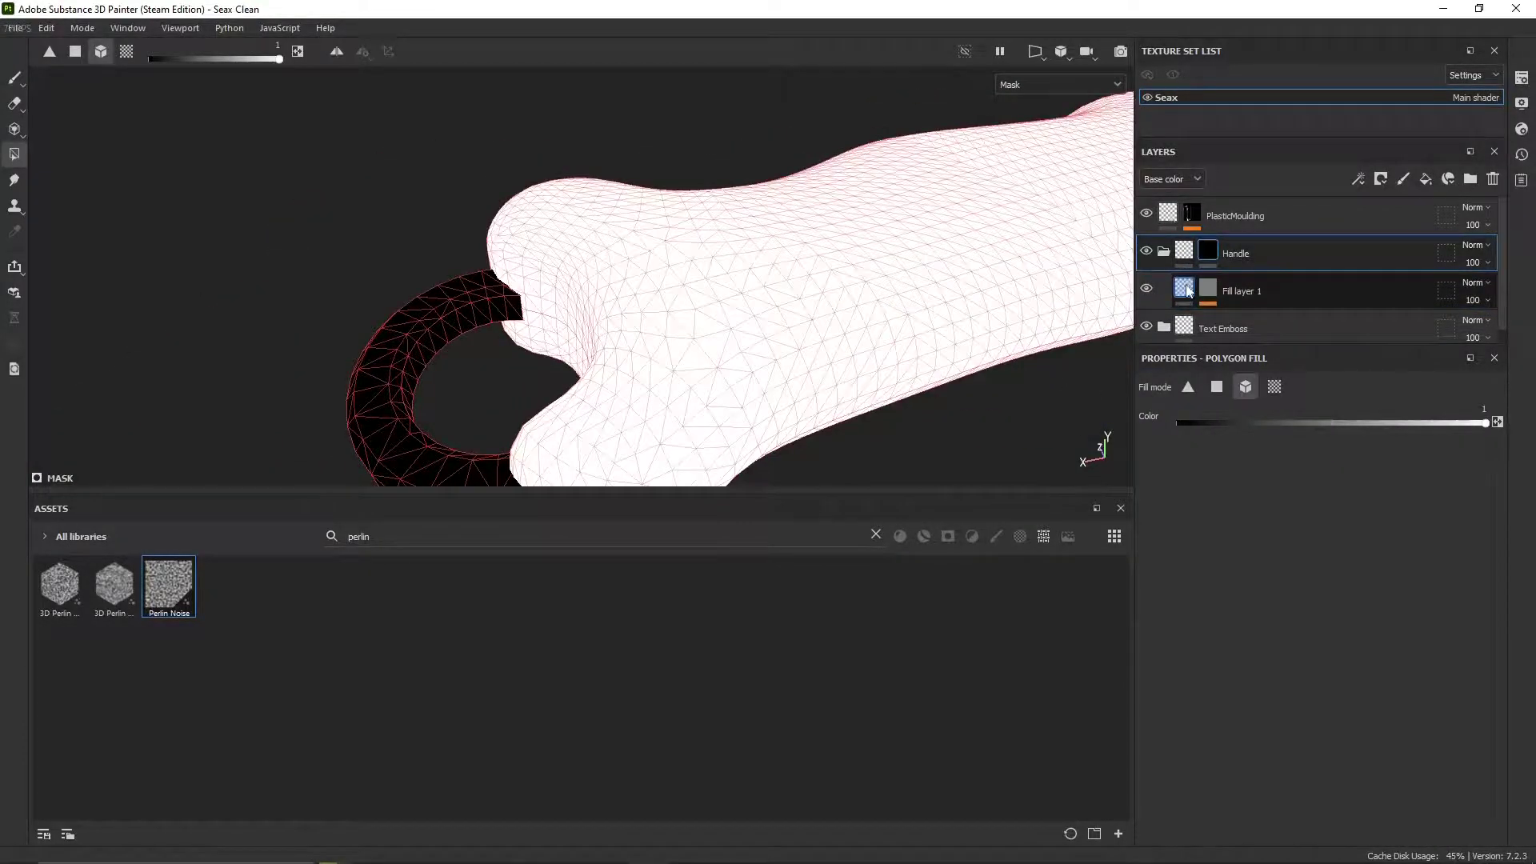
pyautogui.moveTo(1346, 782); pyautogui.dragTo(1298, 784)
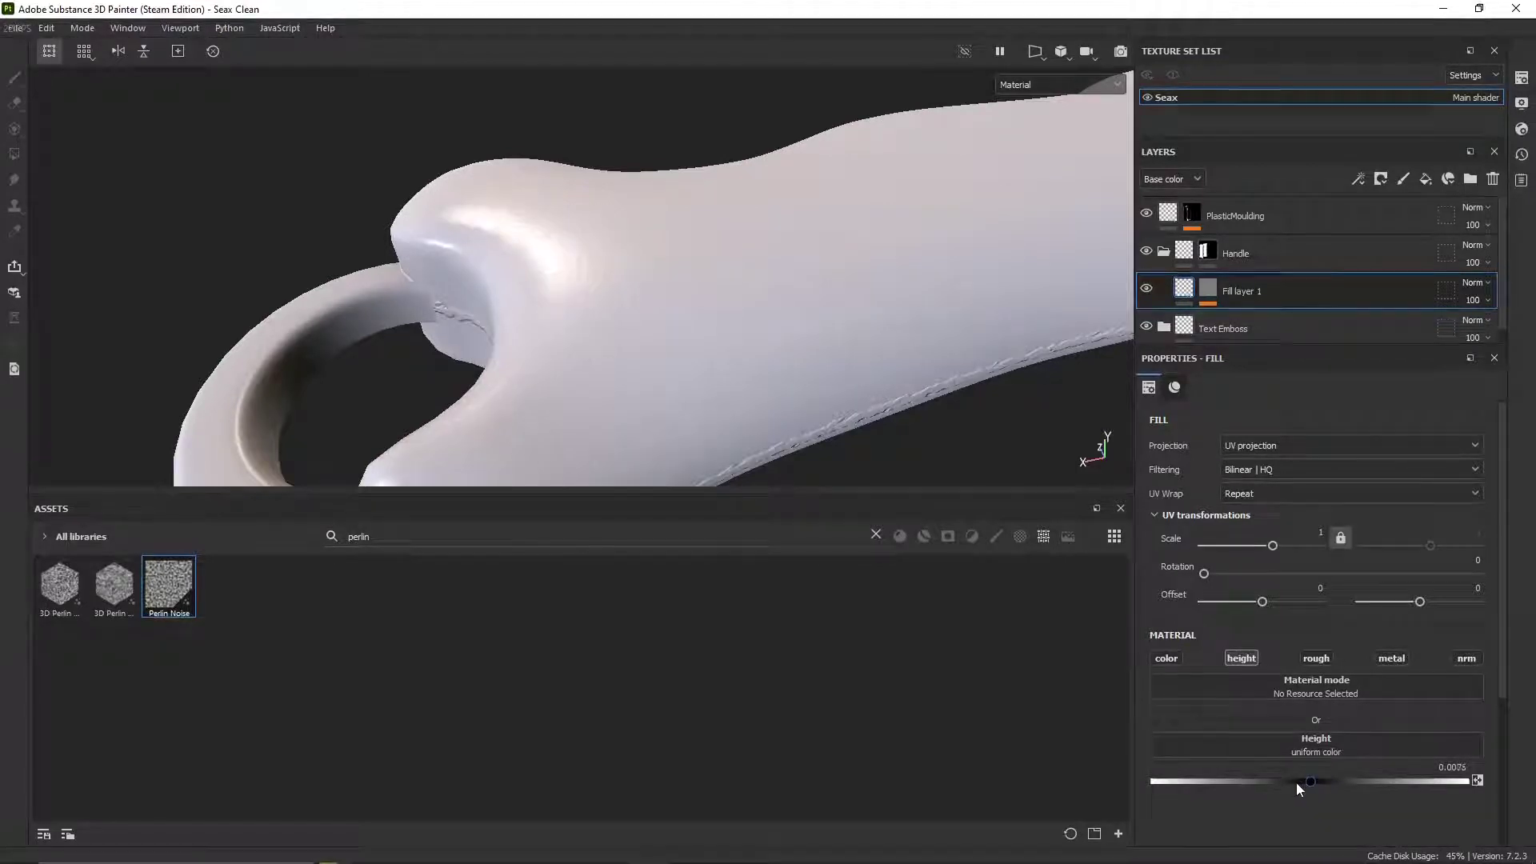
# Step: Examine the handle's surface texture and moulding seam from several angles in the enlarged viewport
pyautogui.scroll(-5, 920, 339)
pyautogui.keyDown('alt'); pyautogui.moveTo(920, 340); pyautogui.dragTo(679, 381); pyautogui.keyUp('alt')
pyautogui.press('Tab')
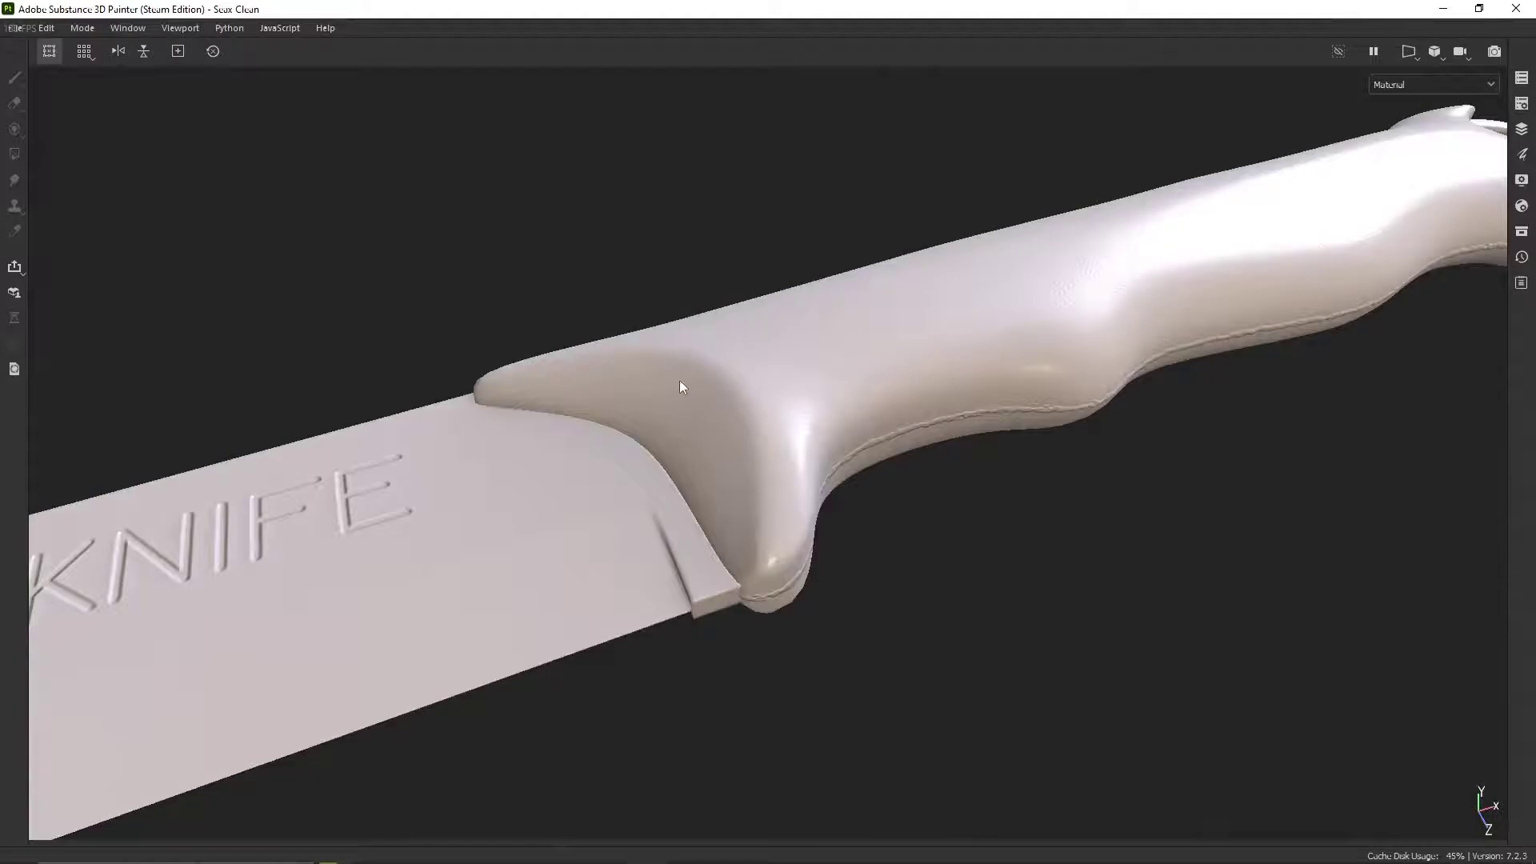
pyautogui.keyDown('alt'); pyautogui.moveTo(679, 381); pyautogui.dragTo(909, 364, button='middle'); pyautogui.keyUp('alt')
pyautogui.scroll(-2, 909, 363)
pyautogui.keyDown('alt'); pyautogui.moveTo(909, 363); pyautogui.dragTo(890, 416); pyautogui.keyUp('alt')
pyautogui.scroll(-3, 890, 416)
pyautogui.scroll(10, 891, 416)
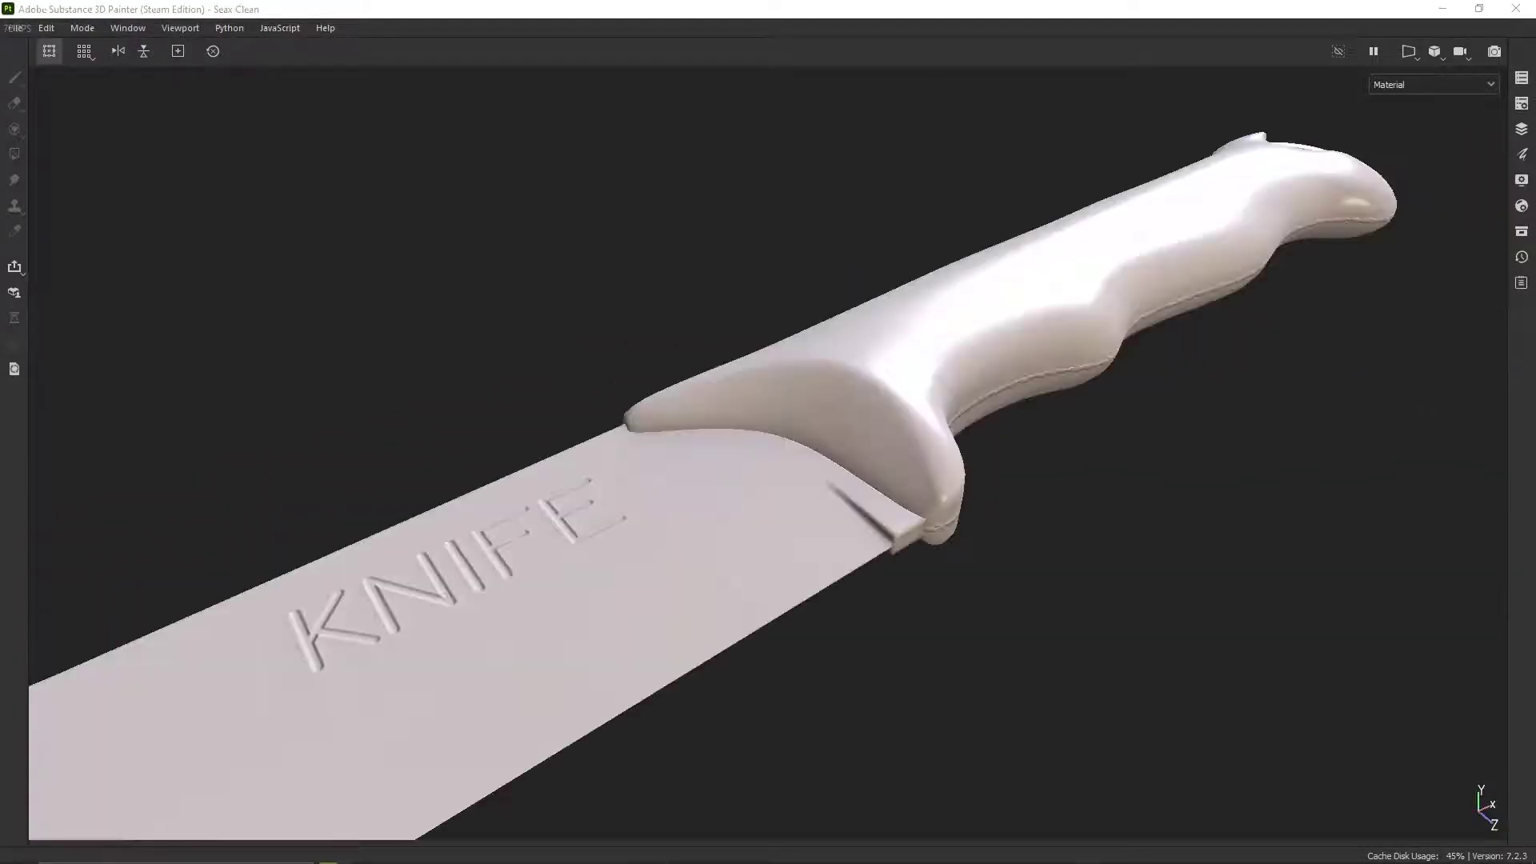